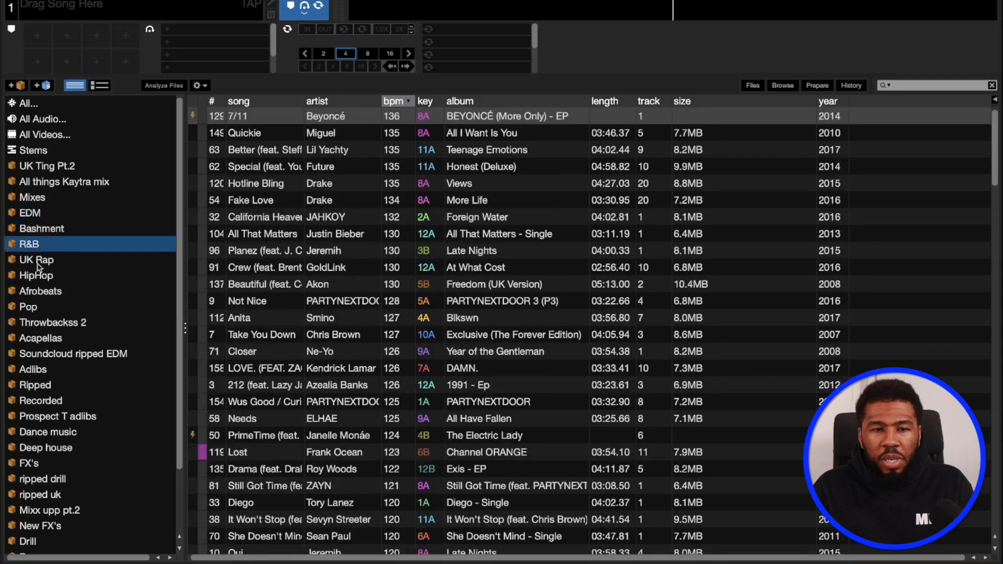
- Examine the existing crates, from EDM, Bashment and R&B down to Soundcloud ripped EDM, and the tracks they contain
{"action": "left_click", "coordinate": [37, 218]}
{"action": "left_click", "coordinate": [43, 231]}
{"action": "left_click", "coordinate": [41, 246]}
{"action": "left_click", "coordinate": [43, 263]}
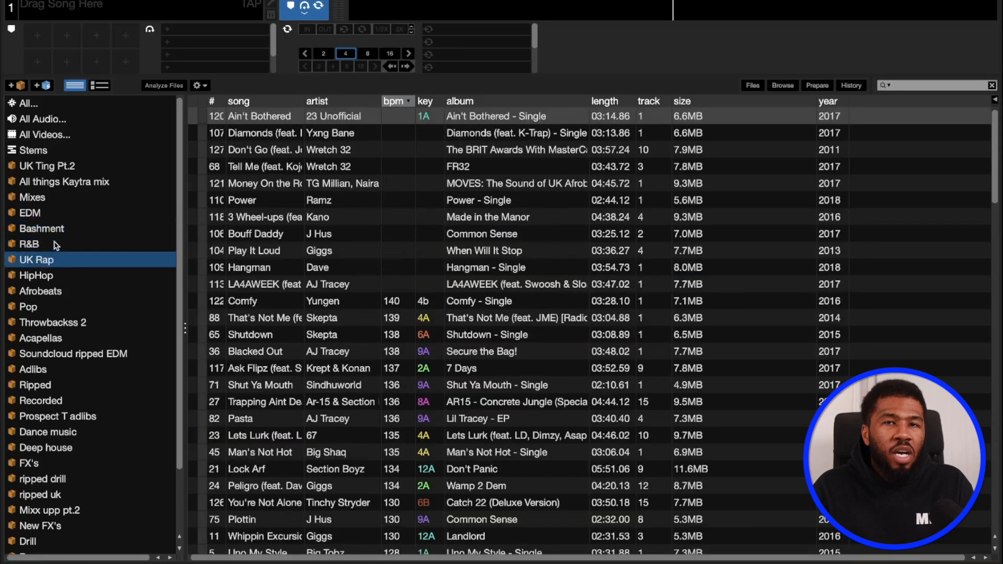
{"action": "scroll", "coordinate": [54, 281], "scroll_direction": "down", "scroll_amount": 1}
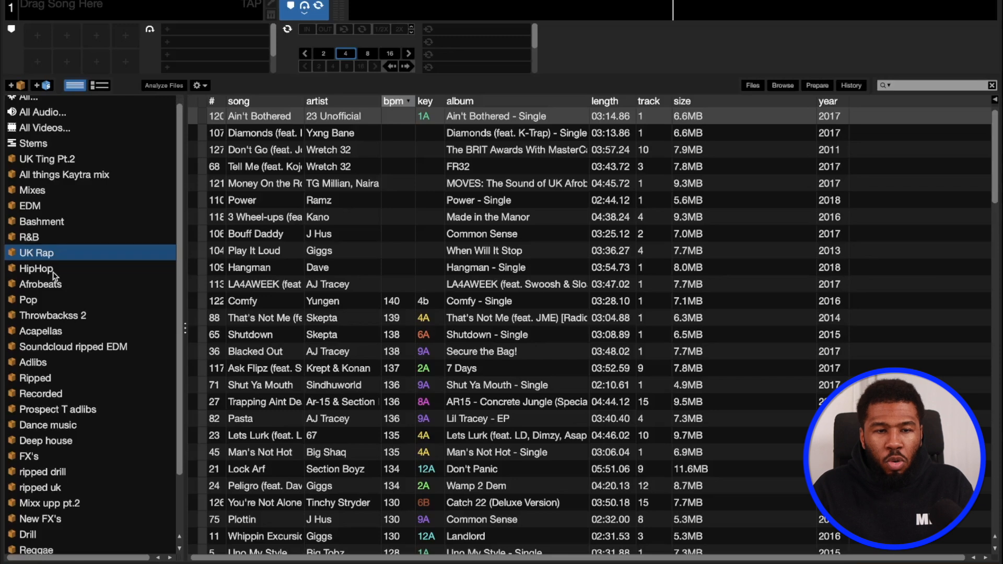
{"action": "left_click", "coordinate": [55, 273]}
{"action": "left_click", "coordinate": [56, 287]}
{"action": "left_click", "coordinate": [48, 304]}
{"action": "left_click", "coordinate": [78, 318]}
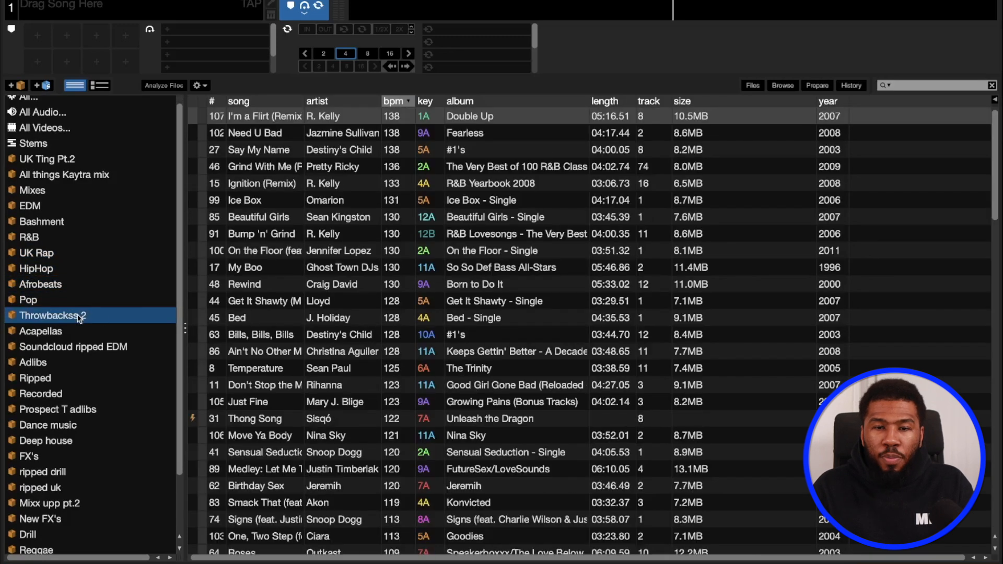
{"action": "scroll", "coordinate": [102, 318], "scroll_direction": "down", "scroll_amount": 1}
{"action": "left_click", "coordinate": [78, 311]}
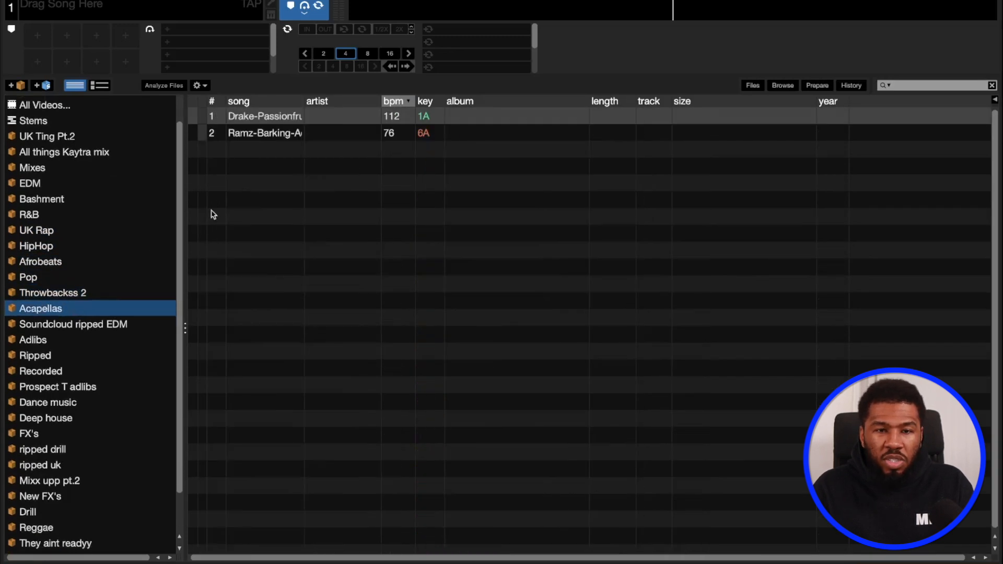
{"action": "left_click", "coordinate": [59, 328]}
{"action": "scroll", "coordinate": [61, 331], "scroll_direction": "down", "scroll_amount": 2}
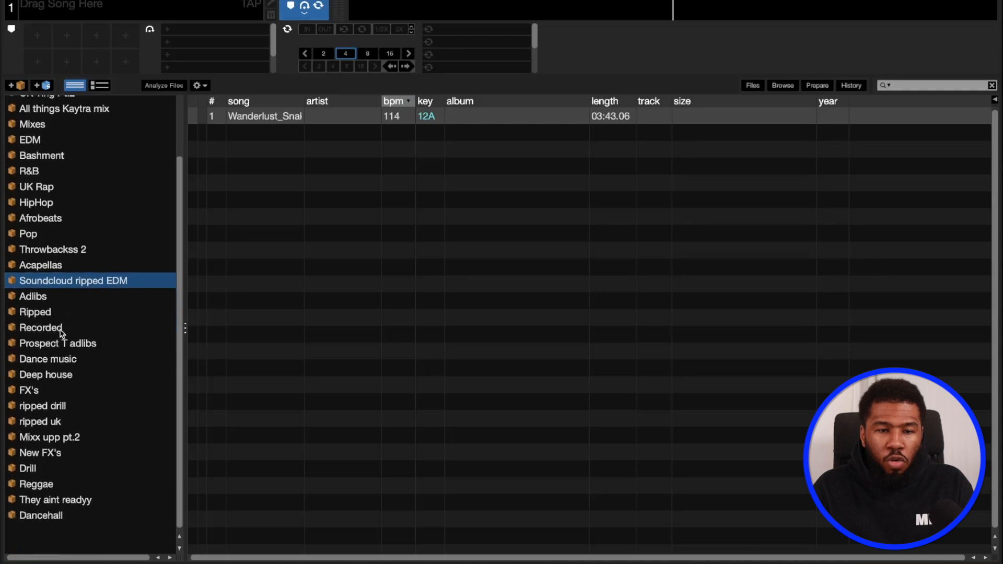
{"action": "scroll", "coordinate": [77, 348], "scroll_direction": "up", "scroll_amount": 4}
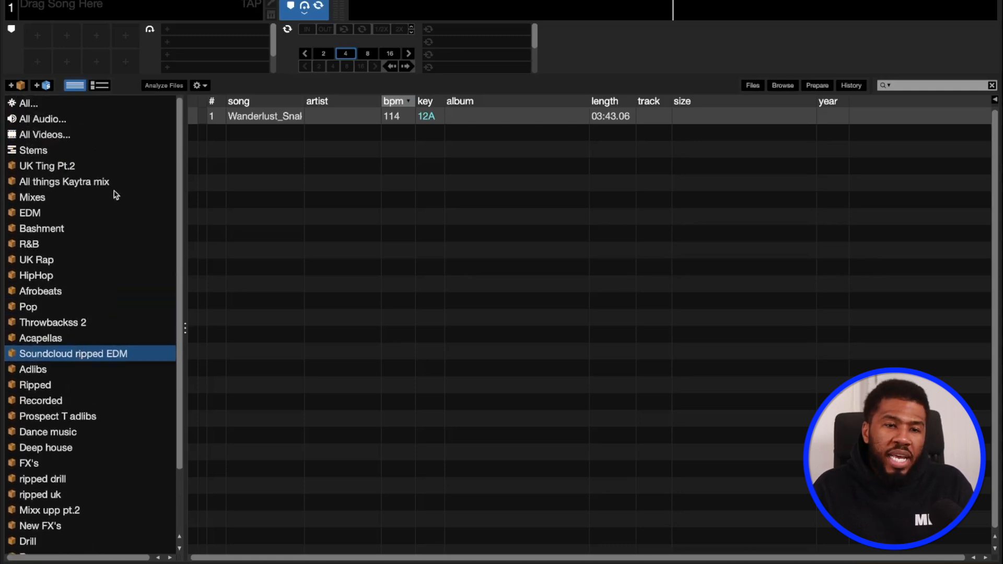
{"action": "scroll", "coordinate": [87, 197], "scroll_direction": "down", "scroll_amount": 1}
{"action": "scroll", "coordinate": [84, 193], "scroll_direction": "up", "scroll_amount": 1}
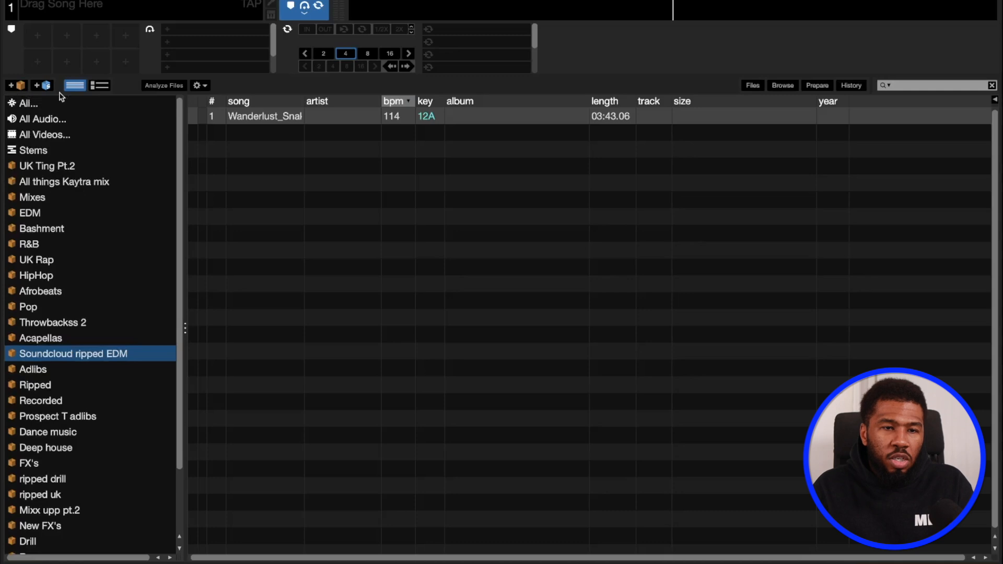
- Create a crate named GENRES and move it above UK Ting Pt.2 at the start of the crate list
{"action": "left_click", "coordinate": [16, 85]}
{"action": "double_click", "coordinate": [49, 518]}
{"action": "type", "text": "G"}
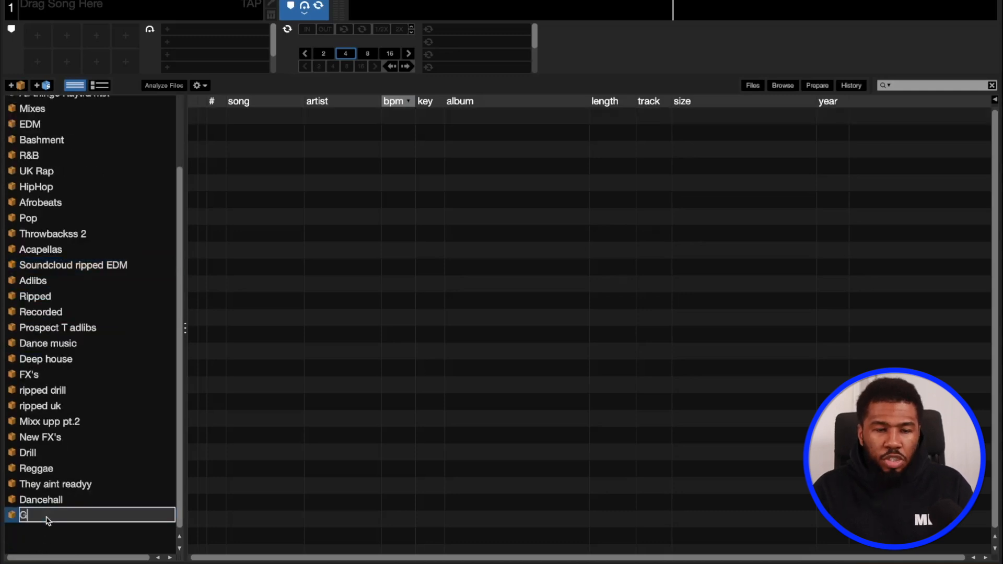
{"action": "key", "text": "Return"}
{"action": "left_click_drag", "start_coordinate": [46, 517], "coordinate": [23, 163]}
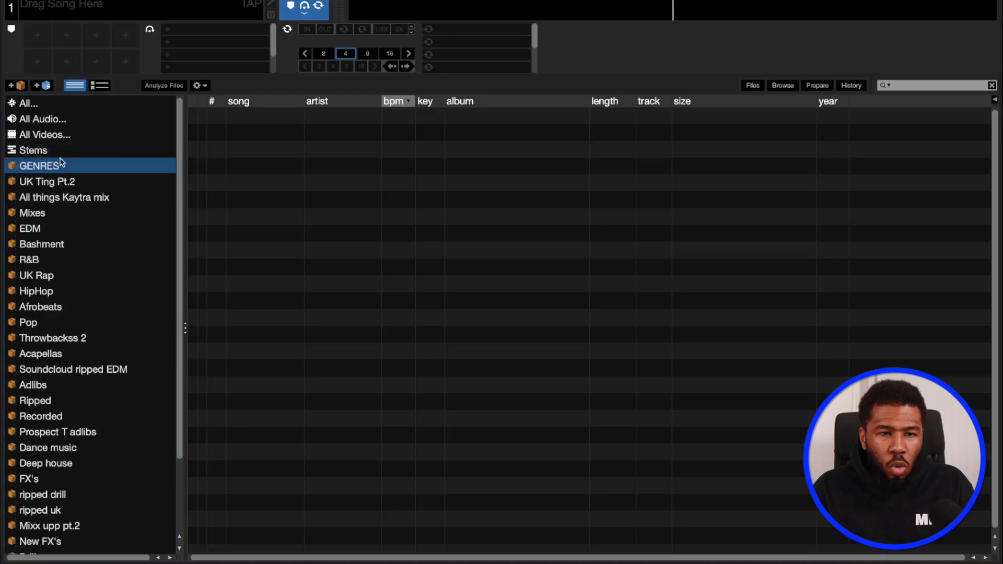
- Nest the R&B, UK Rap, HipHop, Afrobeats, Bashment, Pop and EDM crates as subcrates of GENRES
{"action": "scroll", "coordinate": [59, 255], "scroll_direction": "down", "scroll_amount": 1}
{"action": "left_click_drag", "start_coordinate": [32, 256], "coordinate": [46, 177]}
{"action": "left_click", "coordinate": [37, 270]}
{"action": "left_click_drag", "start_coordinate": [37, 270], "coordinate": [31, 159]}
{"action": "left_click_drag", "start_coordinate": [29, 206], "coordinate": [21, 209]}
{"action": "left_click_drag", "start_coordinate": [52, 302], "coordinate": [37, 159]}
{"action": "left_click_drag", "start_coordinate": [46, 302], "coordinate": [36, 159]}
{"action": "left_click_drag", "start_coordinate": [34, 315], "coordinate": [22, 258]}
- Nest Dance music, Deep house, Drill, Reggae and Dancehall under GENRES, and collapse the GENRES crate
{"action": "scroll", "coordinate": [44, 365], "scroll_direction": "down", "scroll_amount": 2}
{"action": "left_click_drag", "start_coordinate": [46, 411], "coordinate": [22, 250]}
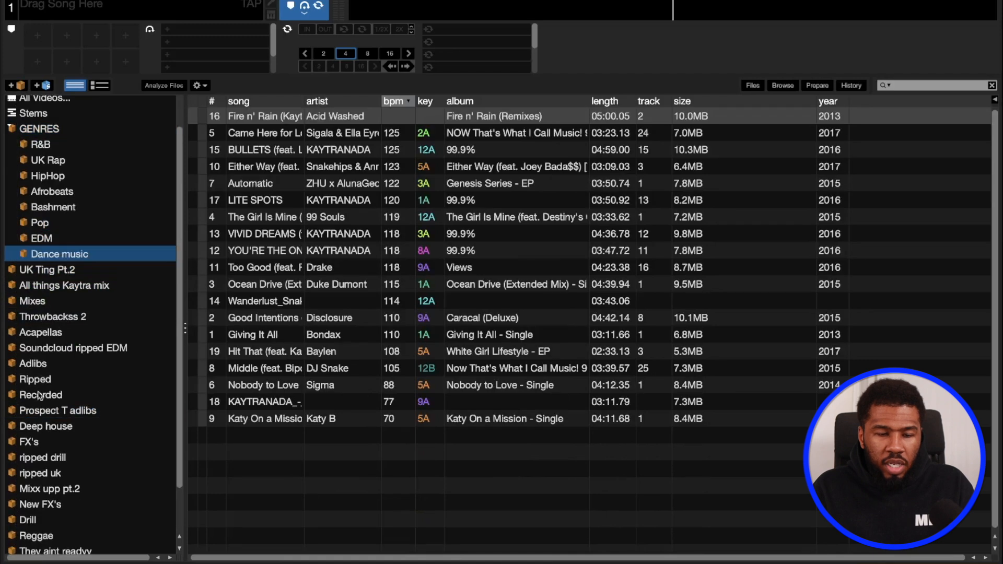
{"action": "double_click", "coordinate": [44, 429]}
{"action": "left_click", "coordinate": [92, 381]}
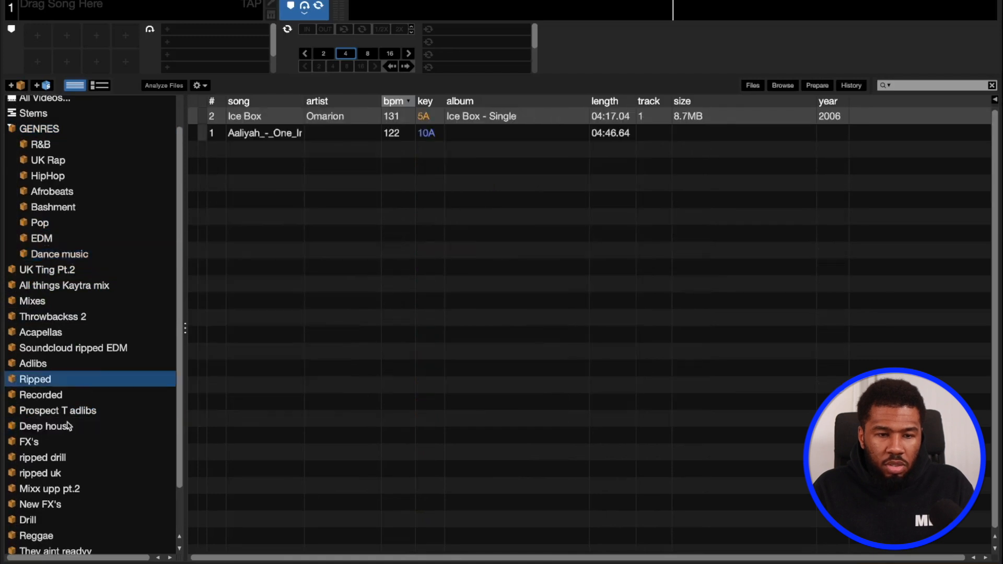
{"action": "left_click_drag", "start_coordinate": [67, 426], "coordinate": [26, 258]}
{"action": "scroll", "coordinate": [36, 479], "scroll_direction": "down", "scroll_amount": 2}
{"action": "left_click_drag", "start_coordinate": [27, 481], "coordinate": [30, 250]}
{"action": "left_click_drag", "start_coordinate": [41, 498], "coordinate": [23, 256]}
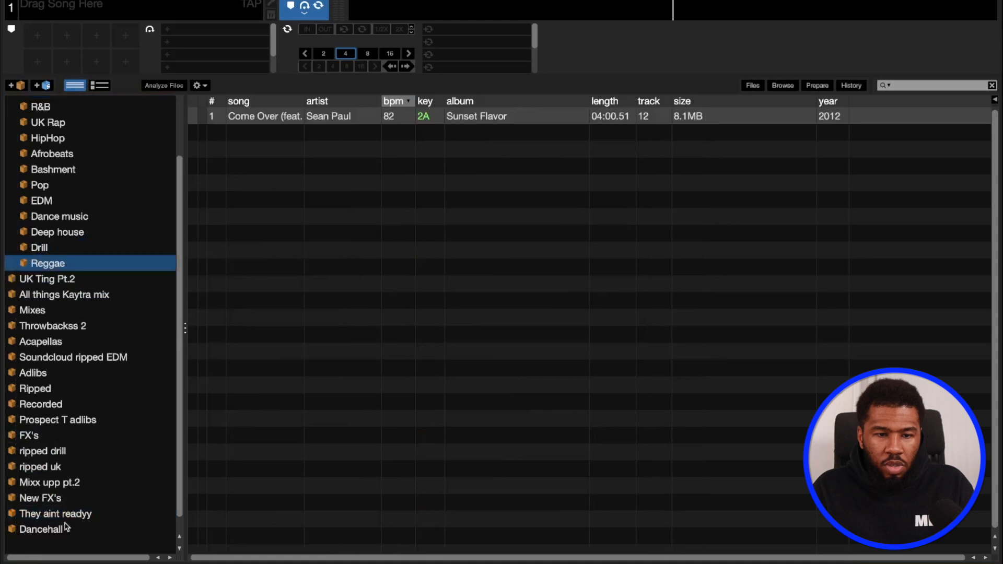
{"action": "left_click_drag", "start_coordinate": [55, 532], "coordinate": [22, 273]}
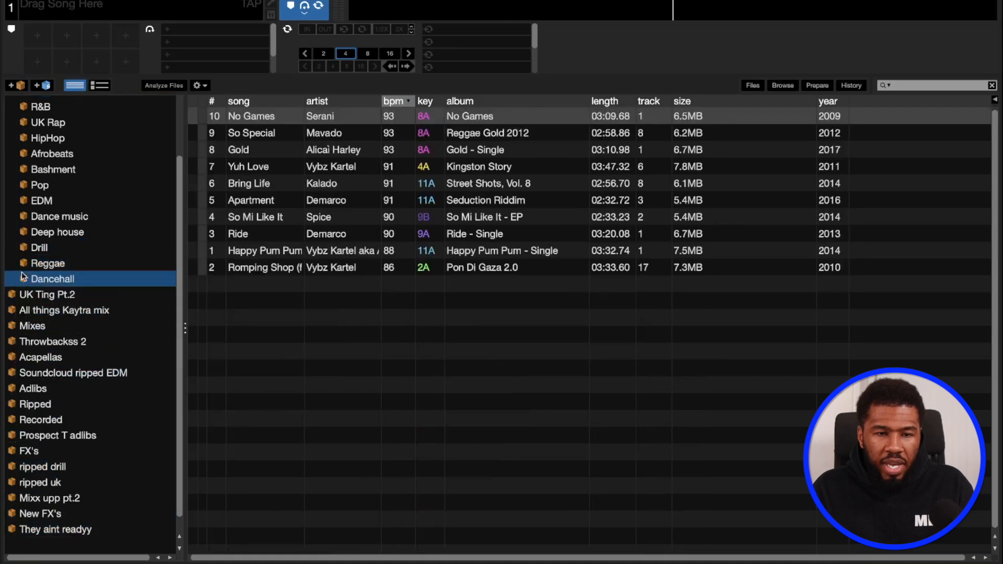
{"action": "scroll", "coordinate": [24, 167], "scroll_direction": "up", "scroll_amount": 3}
{"action": "left_click", "coordinate": [24, 166]}
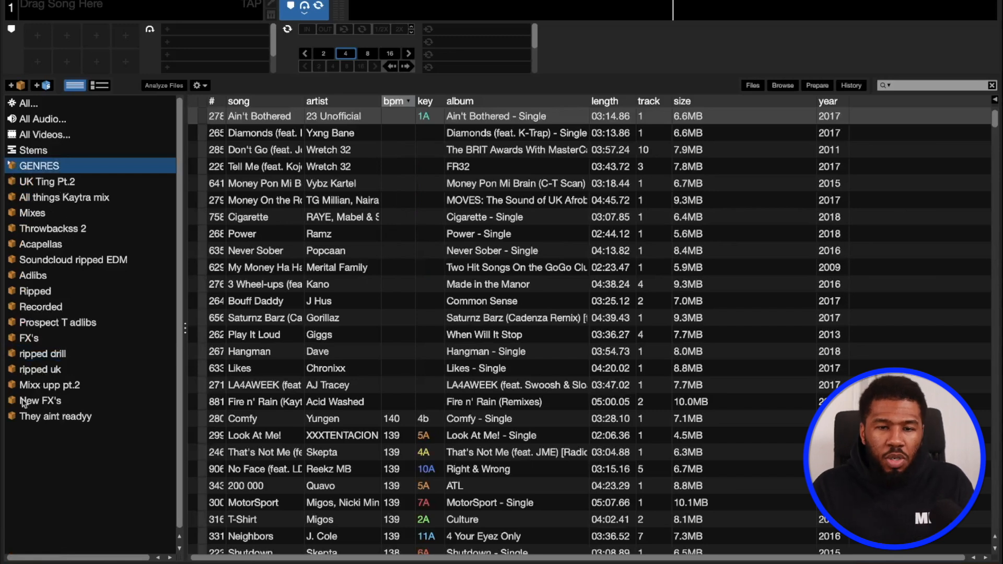
- Check the tracks in They aint readyy, and create a crate named OLD placed directly below GENRES
{"action": "left_click", "coordinate": [81, 418]}
{"action": "scroll", "coordinate": [313, 376], "scroll_direction": "down", "scroll_amount": 5}
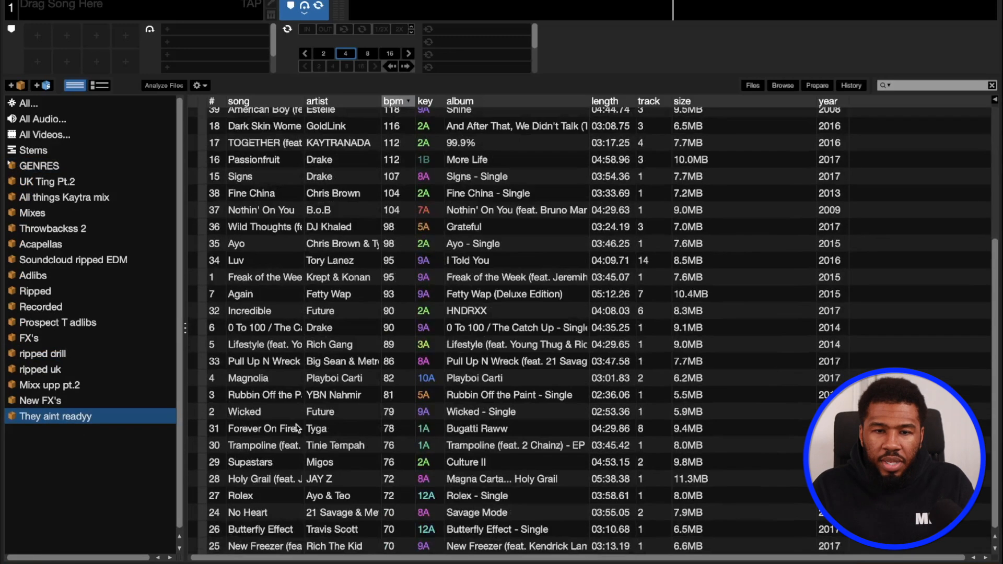
{"action": "scroll", "coordinate": [306, 426], "scroll_direction": "up", "scroll_amount": 4}
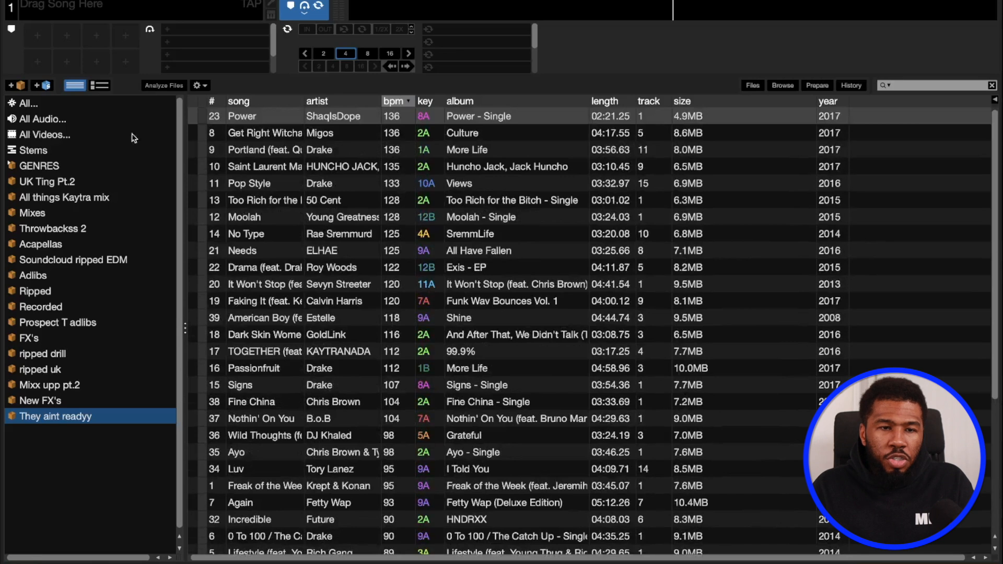
{"action": "left_click", "coordinate": [22, 86]}
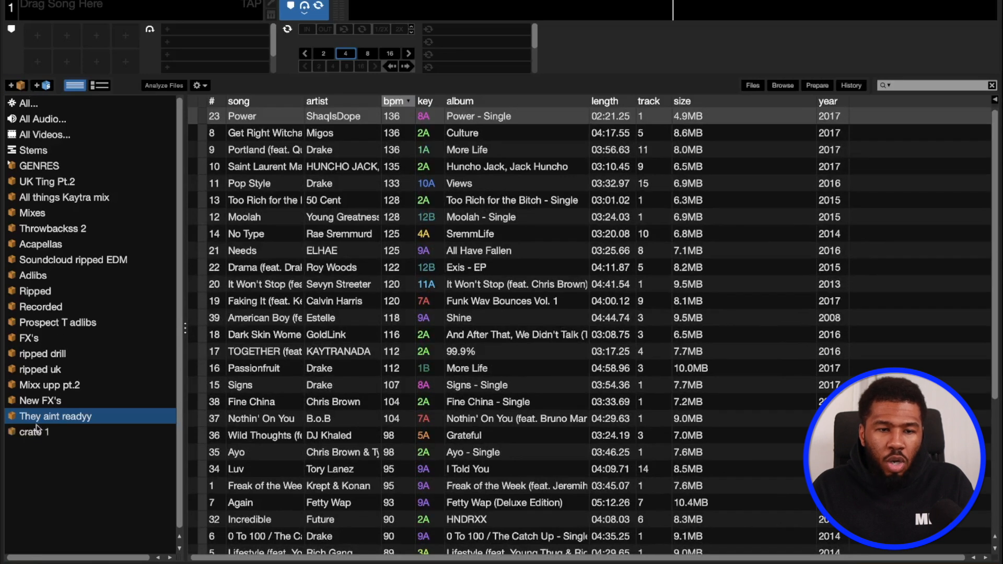
{"action": "double_click", "coordinate": [42, 433]}
{"action": "type", "text": "OLD"}
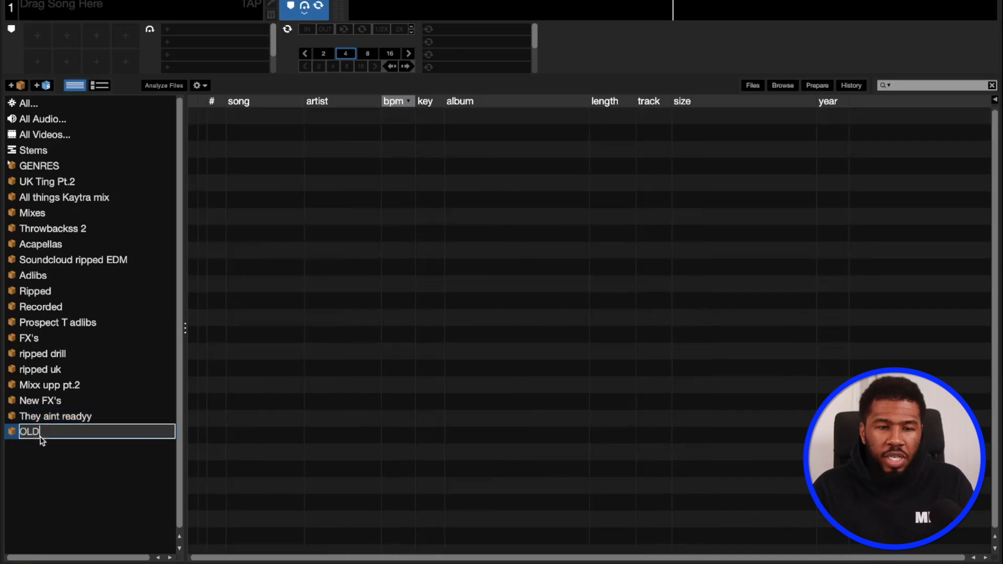
{"action": "key", "text": "Return"}
{"action": "left_click_drag", "start_coordinate": [41, 437], "coordinate": [32, 183]}
- Nest They aint readyy under OLD and New FX's under GENRES, widening the song column to check the titles
{"action": "left_click", "coordinate": [54, 439]}
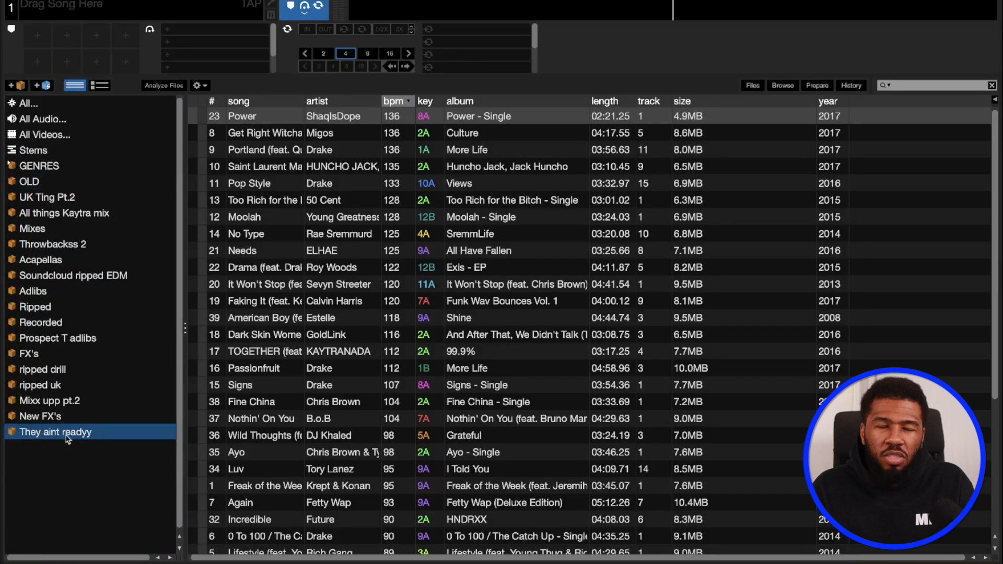
{"action": "left_click_drag", "start_coordinate": [80, 431], "coordinate": [29, 184]}
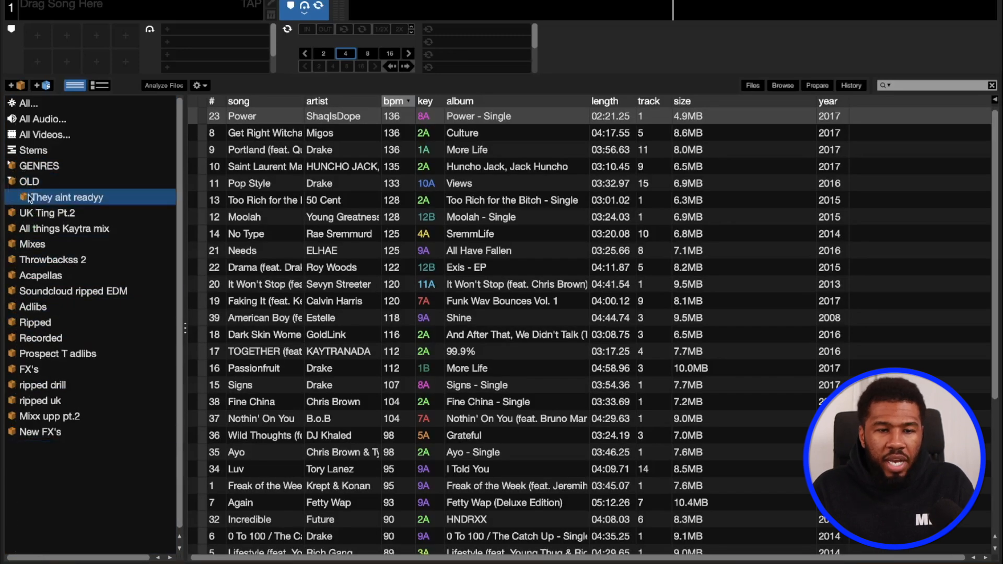
{"action": "left_click", "coordinate": [61, 437]}
{"action": "left_click_drag", "start_coordinate": [305, 100], "coordinate": [413, 98]}
{"action": "left_click_drag", "start_coordinate": [47, 437], "coordinate": [52, 169]}
- Nest Mixx upp pt.2, ripped uk and ripped drill under OLD, and FX's under GENRES
{"action": "left_click", "coordinate": [54, 437]}
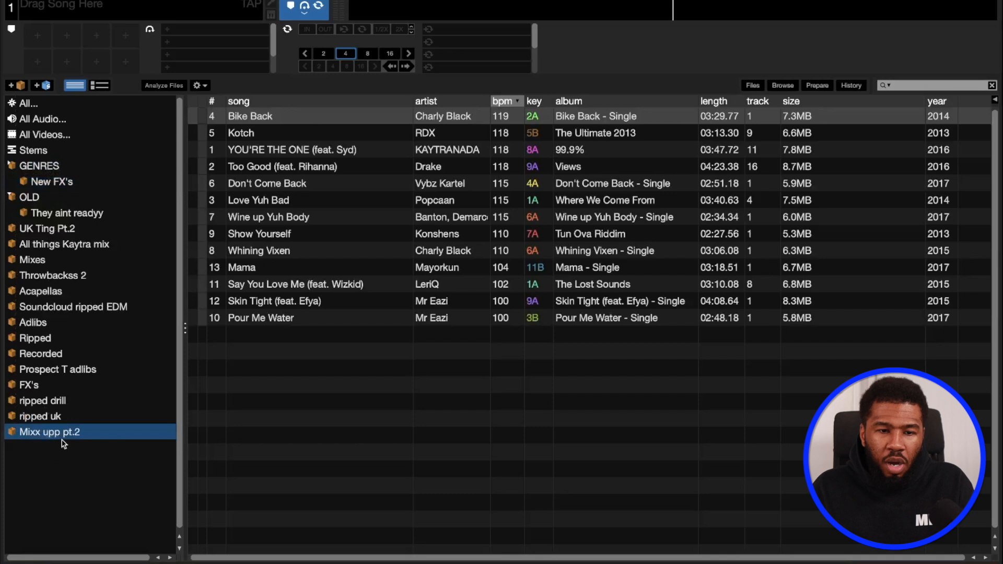
{"action": "left_click_drag", "start_coordinate": [58, 437], "coordinate": [57, 219]}
{"action": "left_click", "coordinate": [41, 438]}
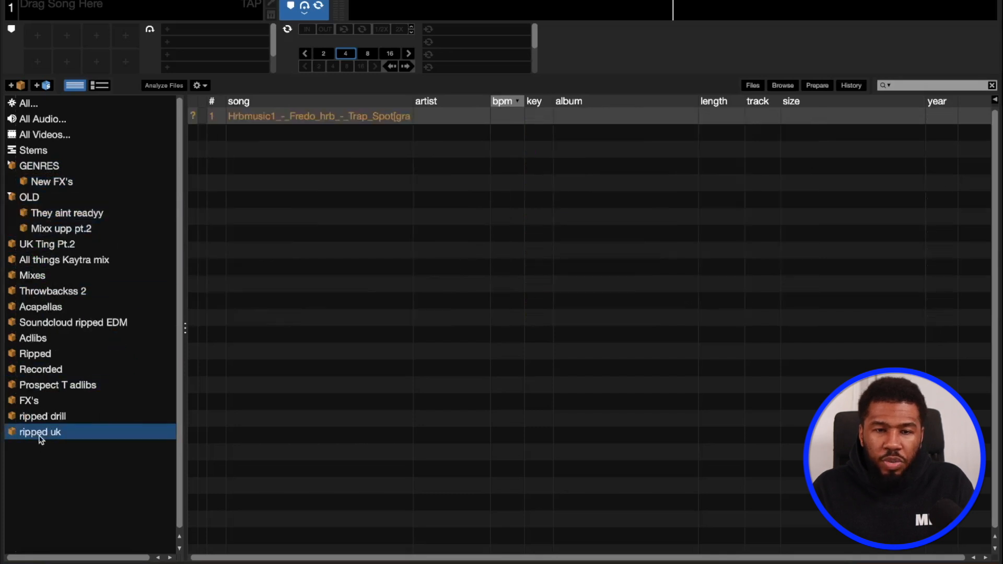
{"action": "left_click_drag", "start_coordinate": [50, 438], "coordinate": [62, 243]}
{"action": "left_click", "coordinate": [45, 438]}
{"action": "left_click_drag", "start_coordinate": [45, 438], "coordinate": [29, 257]}
{"action": "left_click", "coordinate": [38, 437]}
{"action": "left_click_drag", "start_coordinate": [37, 438], "coordinate": [21, 188]}
- Nest the Prospect T adlibs, Recorded and Ripped crates under OLD
{"action": "left_click", "coordinate": [48, 438]}
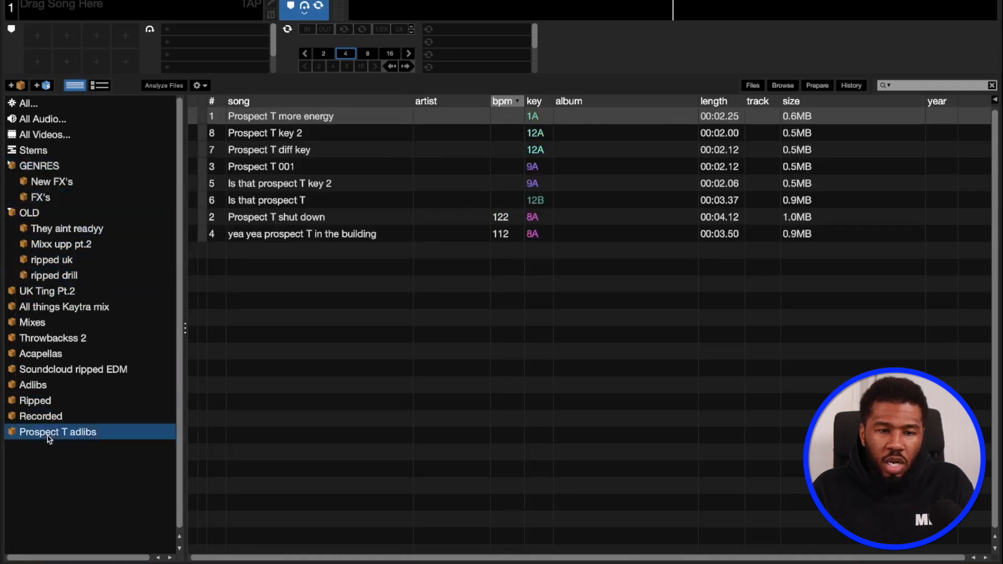
{"action": "left_click_drag", "start_coordinate": [58, 438], "coordinate": [27, 288]}
{"action": "left_click", "coordinate": [37, 436]}
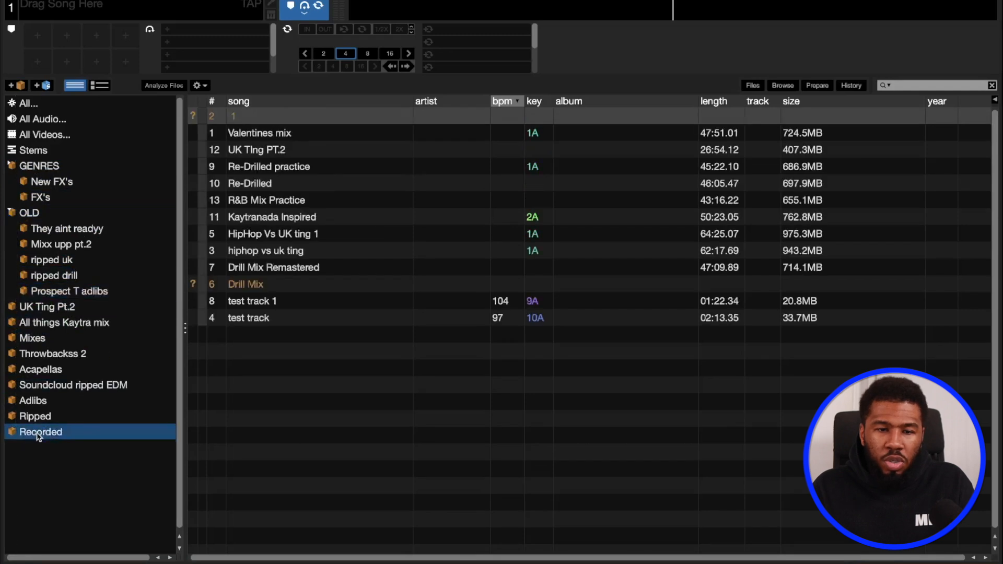
{"action": "left_click_drag", "start_coordinate": [47, 439], "coordinate": [27, 304]}
{"action": "left_click", "coordinate": [46, 436]}
{"action": "left_click_drag", "start_coordinate": [46, 438], "coordinate": [39, 316]}
- Nest Adlibs and Soundcloud ripped EDM under OLD, and Acapellas under GENRES
{"action": "left_click", "coordinate": [39, 435]}
{"action": "left_click_drag", "start_coordinate": [36, 436], "coordinate": [25, 331]}
{"action": "left_click", "coordinate": [58, 438]}
{"action": "left_click_drag", "start_coordinate": [53, 434], "coordinate": [39, 351]}
{"action": "left_click", "coordinate": [56, 439]}
{"action": "left_click_drag", "start_coordinate": [45, 439], "coordinate": [25, 207]}
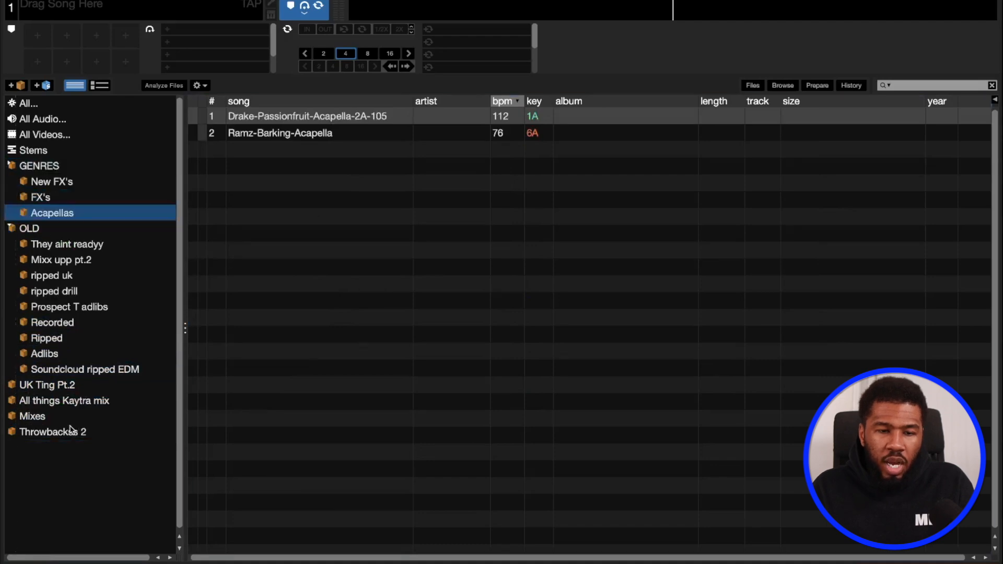
- Review the Throwbackss 2 tracks, and nest Mixes, UK Ting Pt.2 and All things Kaytra mix under OLD
{"action": "left_click", "coordinate": [52, 432]}
{"action": "scroll", "coordinate": [677, 418], "scroll_direction": "down", "scroll_amount": 4}
{"action": "scroll", "coordinate": [676, 418], "scroll_direction": "down", "scroll_amount": 15}
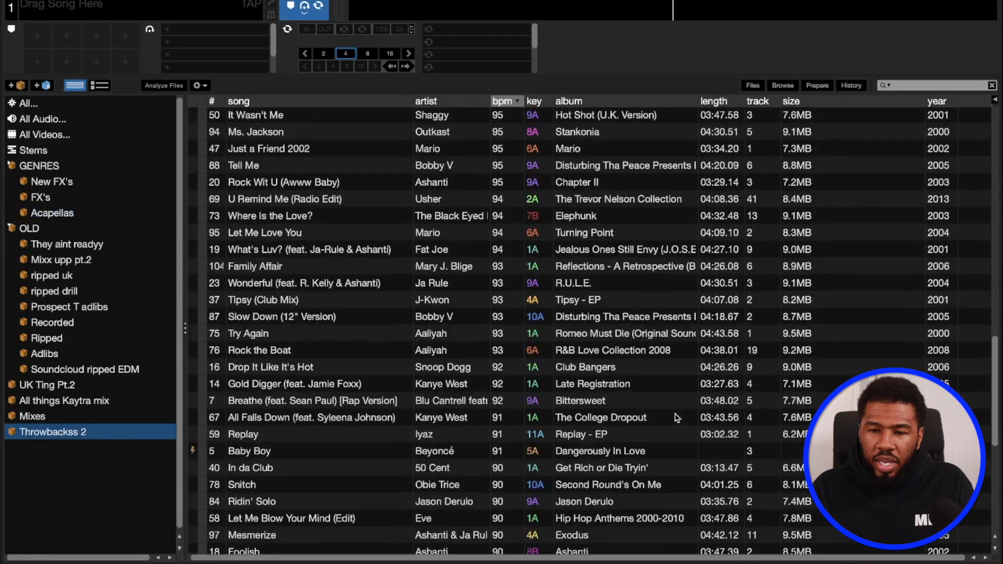
{"action": "scroll", "coordinate": [450, 434], "scroll_direction": "up", "scroll_amount": 15}
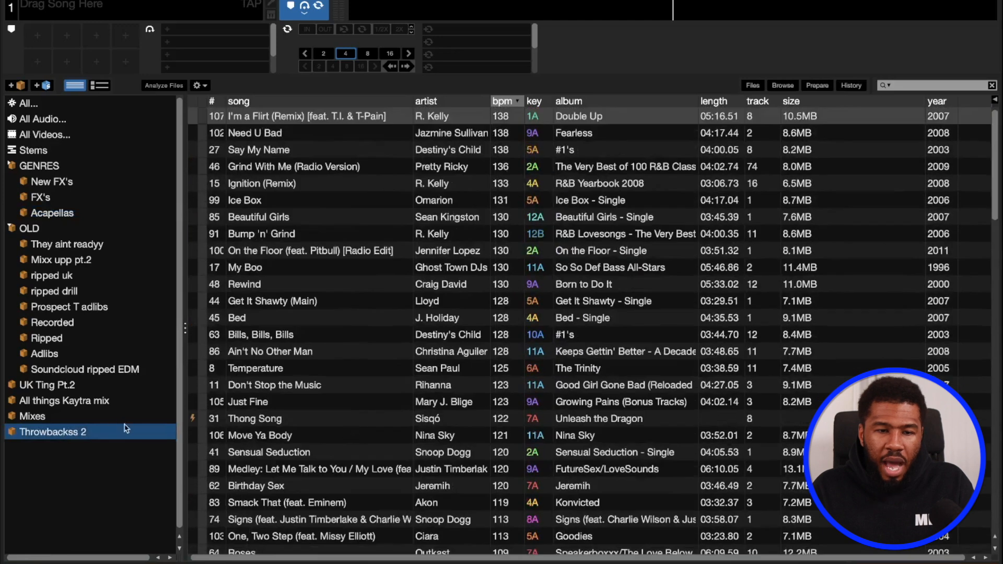
{"action": "left_click", "coordinate": [36, 418]}
{"action": "left_click_drag", "start_coordinate": [52, 414], "coordinate": [47, 389]}
{"action": "left_click", "coordinate": [52, 403]}
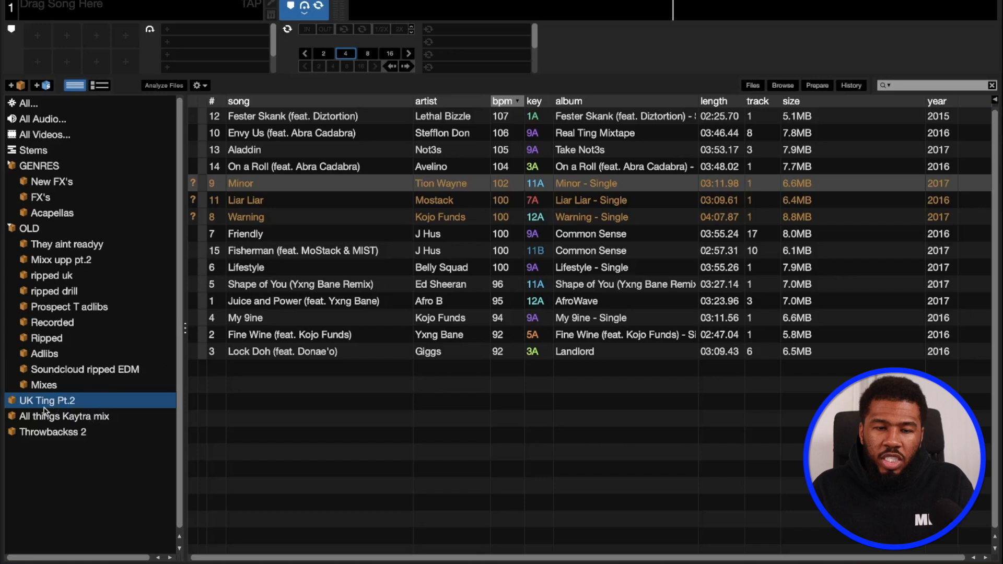
{"action": "left_click_drag", "start_coordinate": [41, 403], "coordinate": [52, 397]}
{"action": "left_click", "coordinate": [77, 418]}
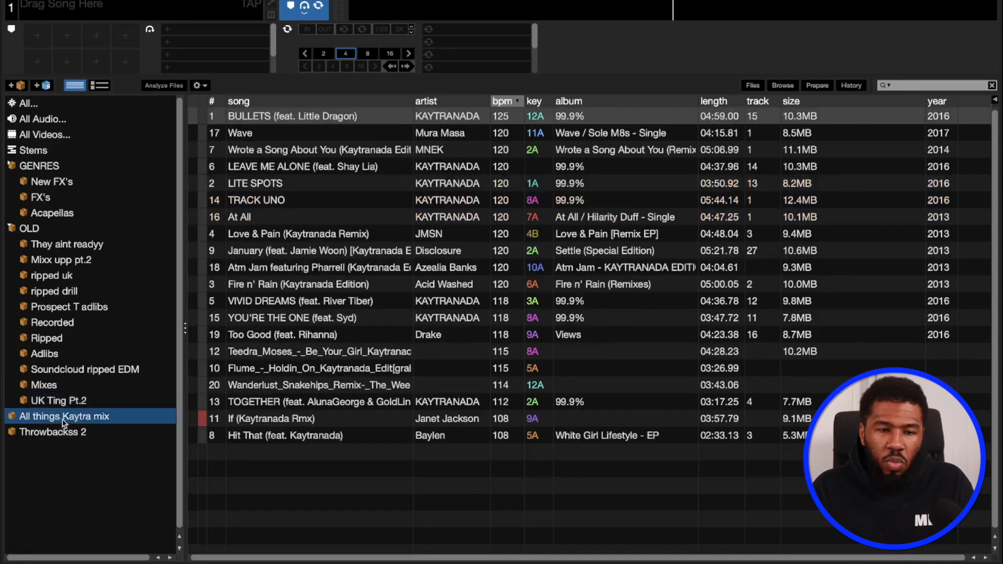
- Collapse the OLD and GENRES crates so that only the parent crates are listed
{"action": "left_click", "coordinate": [21, 230]}
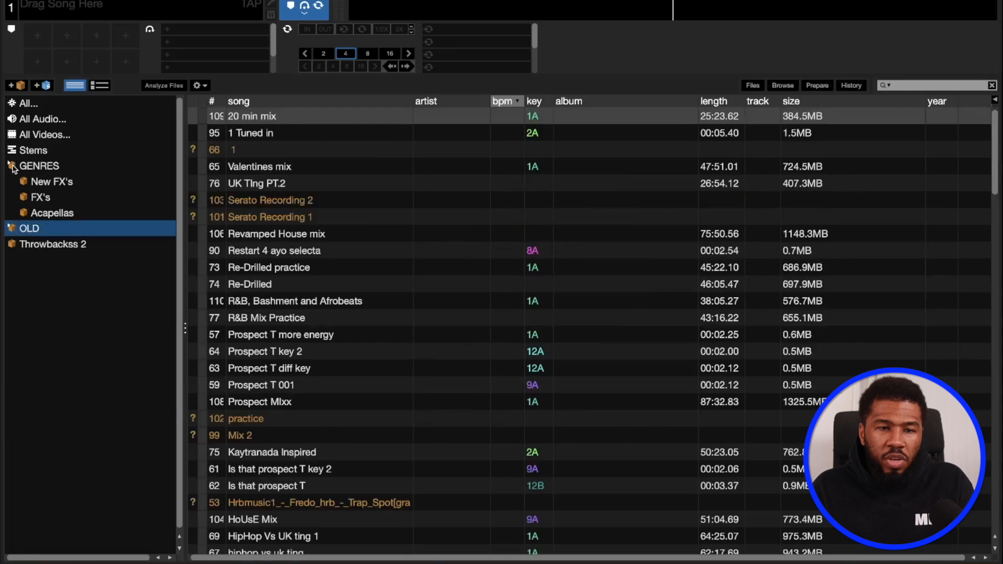
{"action": "left_click", "coordinate": [12, 167]}
{"action": "left_click", "coordinate": [15, 166]}
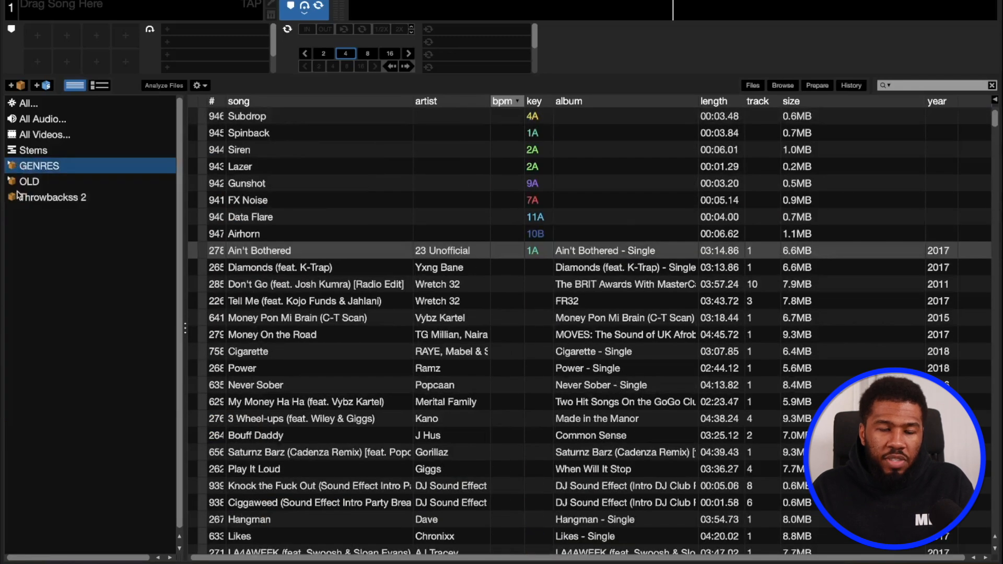
- Expand OLD and delete its subcrates They aint readyy, All things Kaytra mix, UK Ting Pt.2, Mixes and Soundcloud ripped EDM
{"action": "left_click", "coordinate": [22, 183]}
{"action": "left_click", "coordinate": [14, 181]}
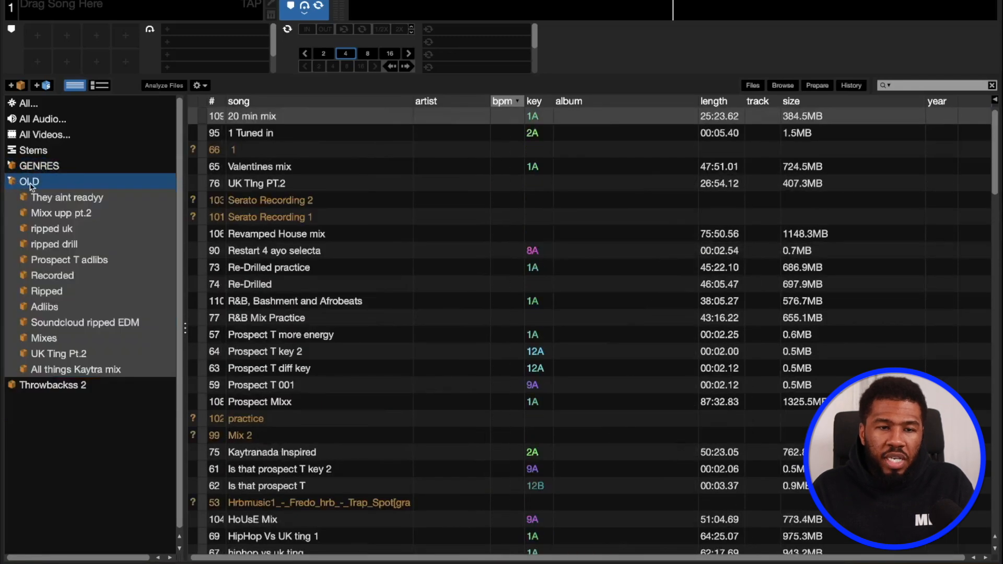
{"action": "left_click", "coordinate": [67, 199]}
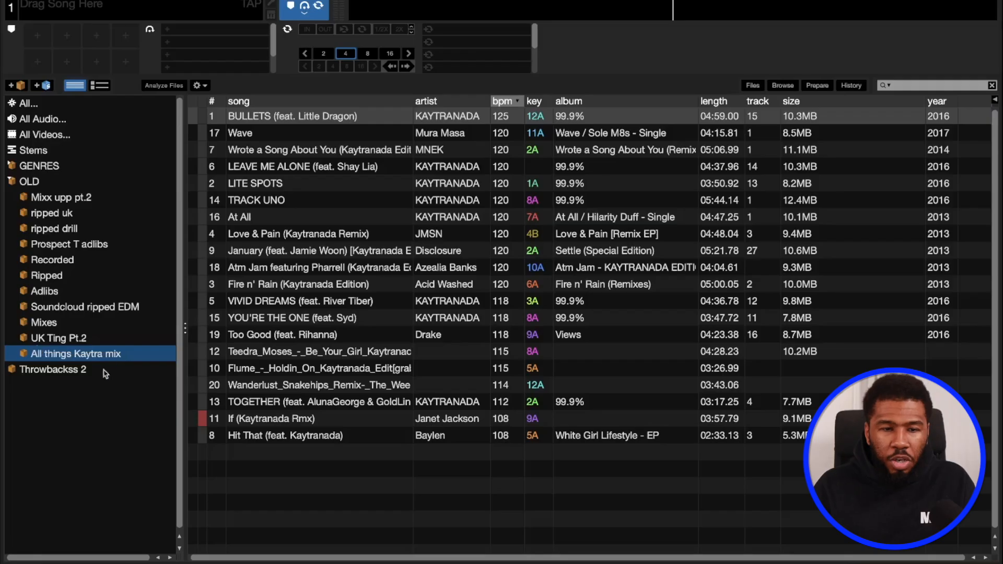
{"action": "key", "text": "Delete"}
{"action": "key", "text": "Delete"}
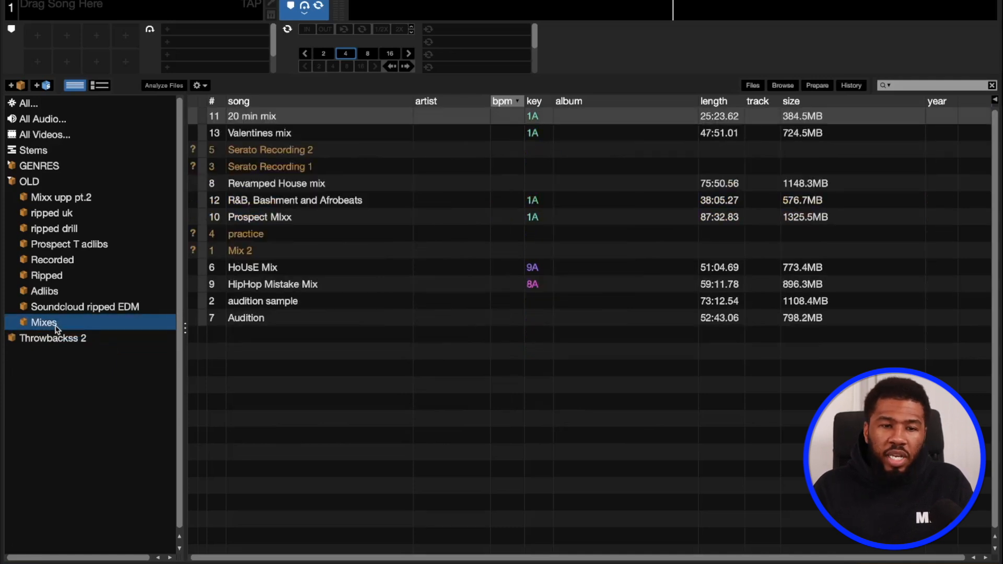
{"action": "key", "text": "Delete"}
{"action": "key", "text": "Delete"}
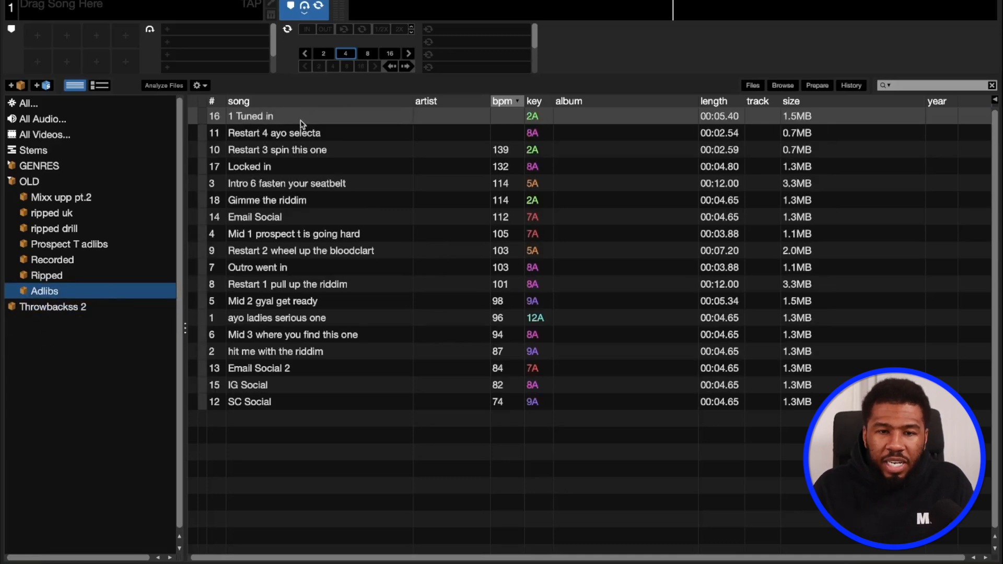
- Check the tracks in the Adlibs crate and nest Adlibs under GENRES
{"action": "left_click", "coordinate": [299, 172]}
{"action": "left_click", "coordinate": [250, 283]}
{"action": "left_click", "coordinate": [279, 170]}
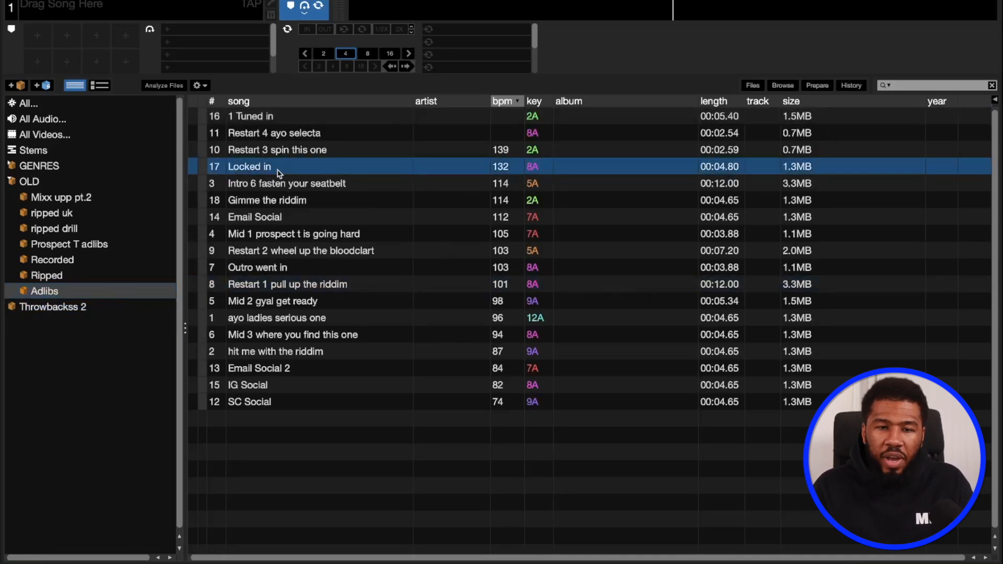
{"action": "left_click", "coordinate": [305, 286]}
{"action": "left_click_drag", "start_coordinate": [45, 291], "coordinate": [32, 170]}
- Delete the Ripped and Recorded subcrates from OLD
{"action": "left_click", "coordinate": [62, 294]}
{"action": "key", "text": "super+BackSpace"}
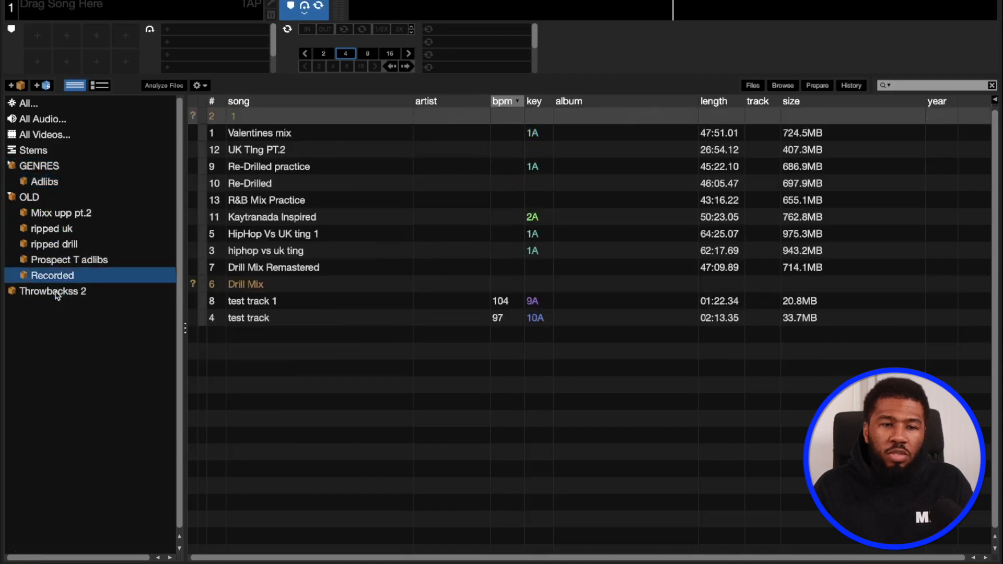
{"action": "key", "text": "super+BackSpace"}
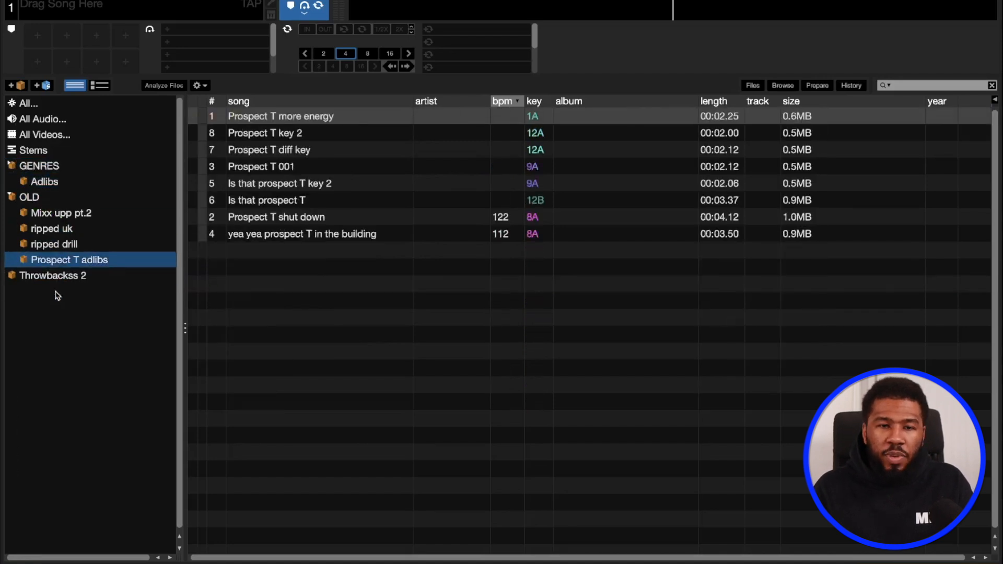
- Nest the Prospect T adlibs and ripped drill crates under GENRES
{"action": "left_click_drag", "start_coordinate": [68, 265], "coordinate": [39, 168]}
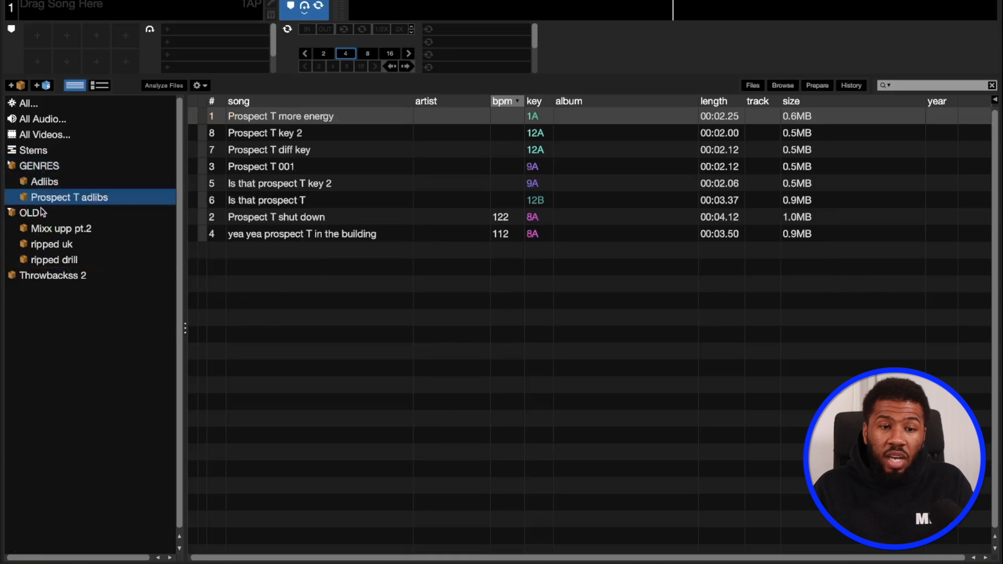
{"action": "left_click", "coordinate": [77, 261]}
{"action": "left_click_drag", "start_coordinate": [61, 268], "coordinate": [31, 211]}
- Delete the ripped uk and Mixx upp pt.2 subcrates and the parent crate OLD itself
{"action": "left_click", "coordinate": [57, 262]}
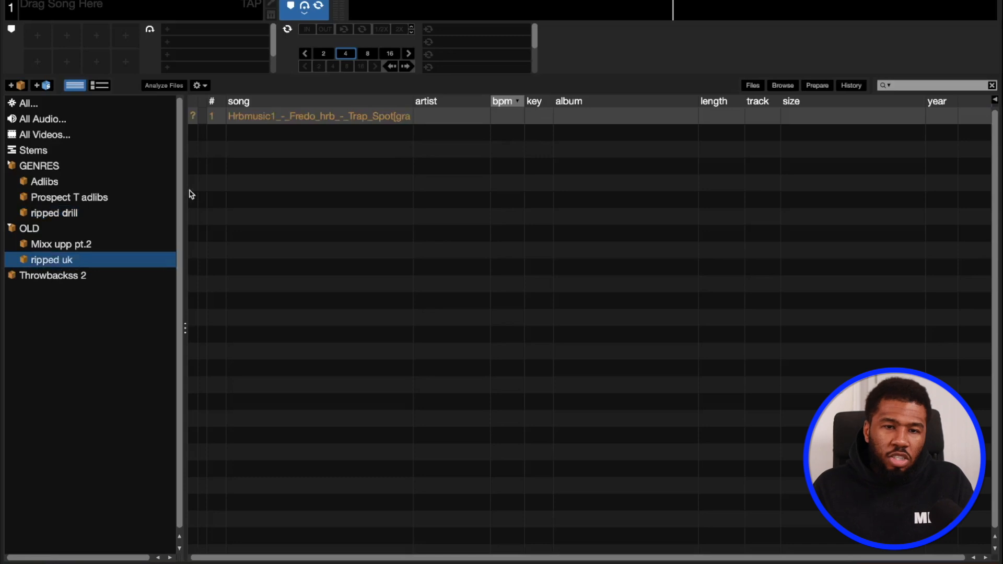
{"action": "key", "text": "super+BackSpace"}
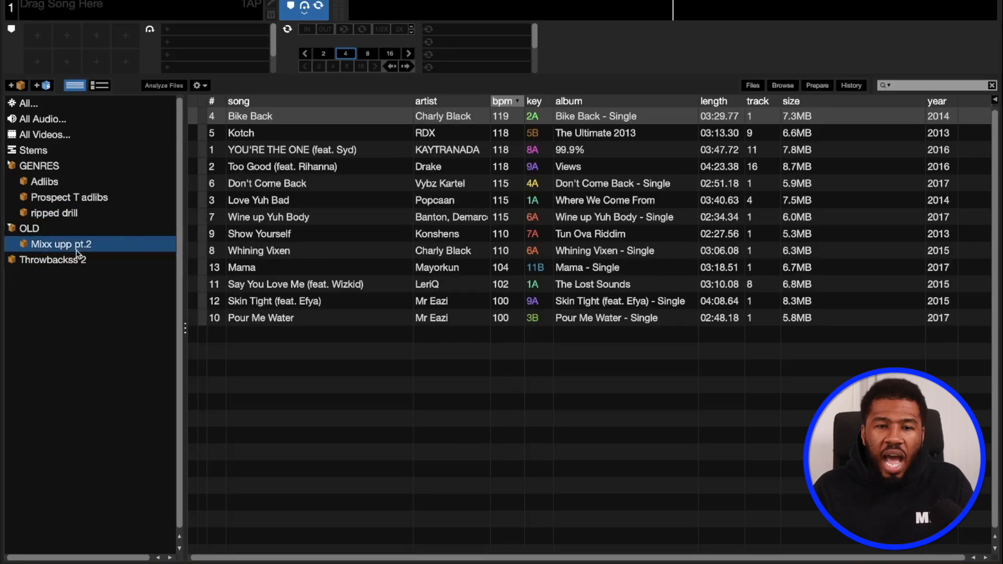
{"action": "key", "text": "super+BackSpace"}
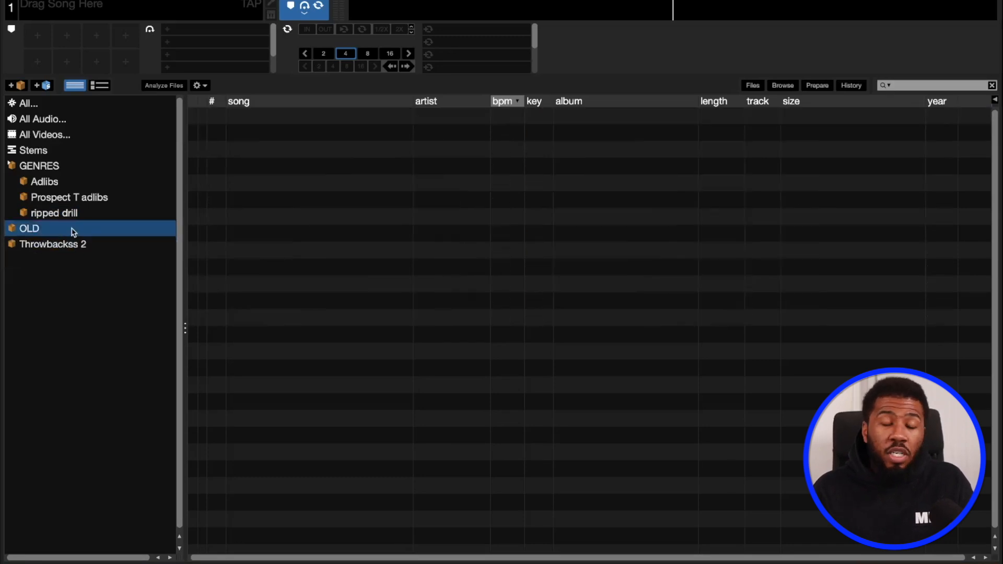
{"action": "key", "text": "super+BackSpace"}
- Expand GENRES and move Acapellas and Afrobeats up to the start of its subcrates
{"action": "left_click", "coordinate": [65, 165]}
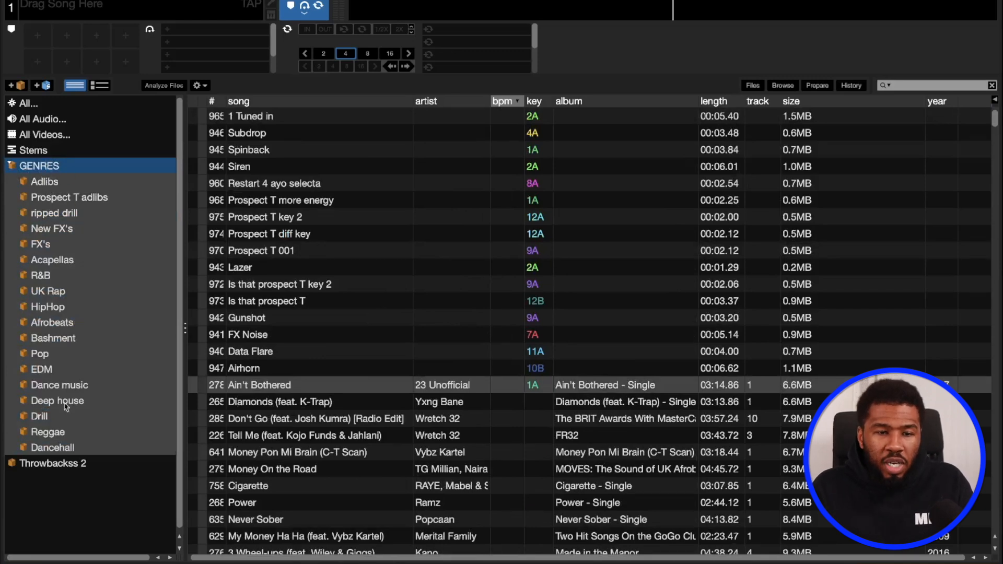
{"action": "left_click", "coordinate": [59, 385]}
{"action": "left_click", "coordinate": [68, 258]}
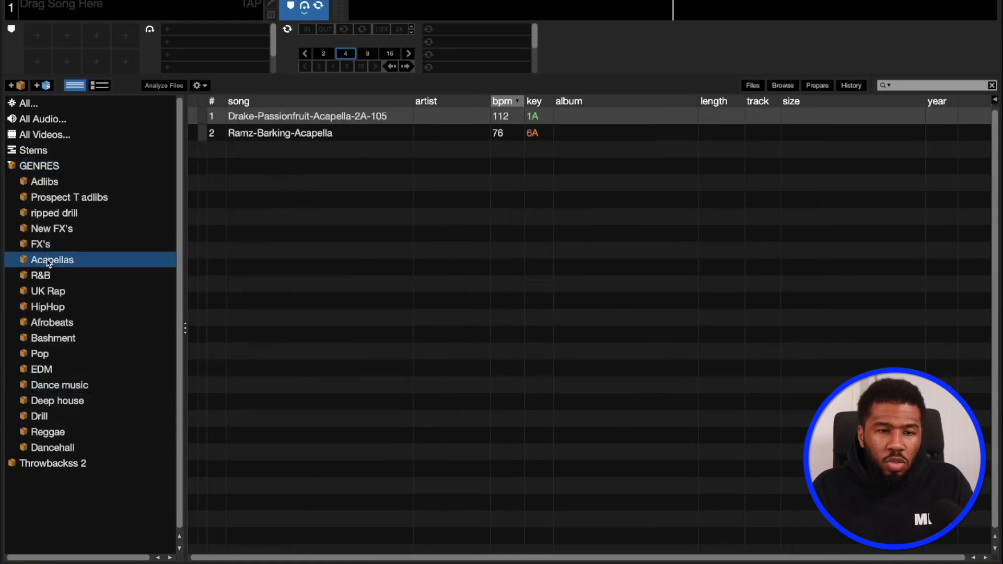
{"action": "left_click_drag", "start_coordinate": [28, 181], "coordinate": [28, 180]}
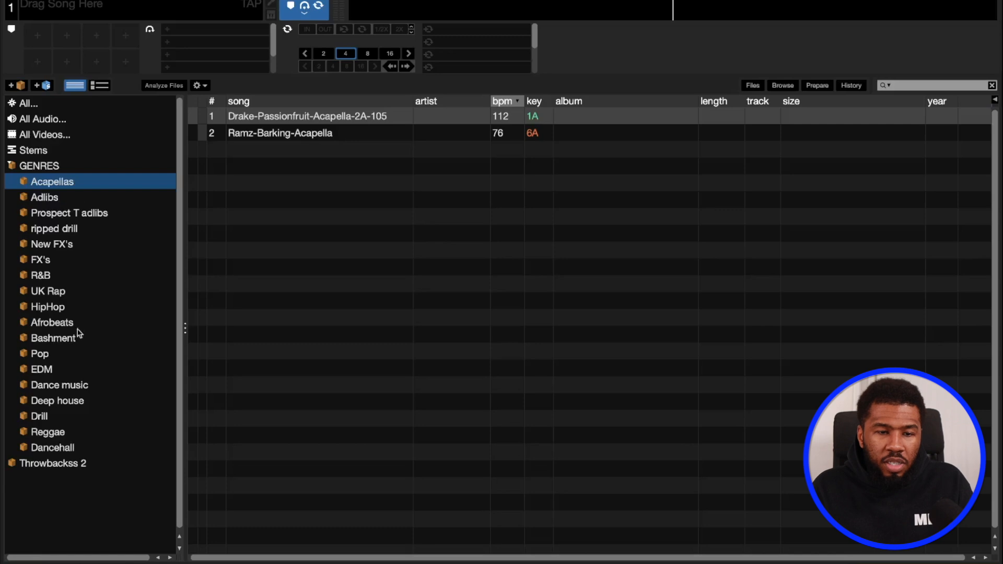
{"action": "left_click_drag", "start_coordinate": [51, 322], "coordinate": [30, 212]}
- Reorder the GENRES subcrates so Dancehall, Dance music, Deep house, Drill and EDM follow Bashment
{"action": "left_click_drag", "start_coordinate": [52, 448], "coordinate": [32, 182]}
{"action": "left_click", "coordinate": [53, 251]}
{"action": "left_click_drag", "start_coordinate": [50, 260], "coordinate": [24, 255]}
{"action": "left_click_drag", "start_coordinate": [53, 401], "coordinate": [26, 254]}
{"action": "left_click_drag", "start_coordinate": [55, 417], "coordinate": [23, 267]}
{"action": "left_click_drag", "start_coordinate": [34, 439], "coordinate": [24, 291]}
- Move ripped drill, Prospect T adlibs, New FX's, Adlibs and FX's out of GENRES to the top level
{"action": "left_click_drag", "start_coordinate": [55, 339], "coordinate": [27, 485]}
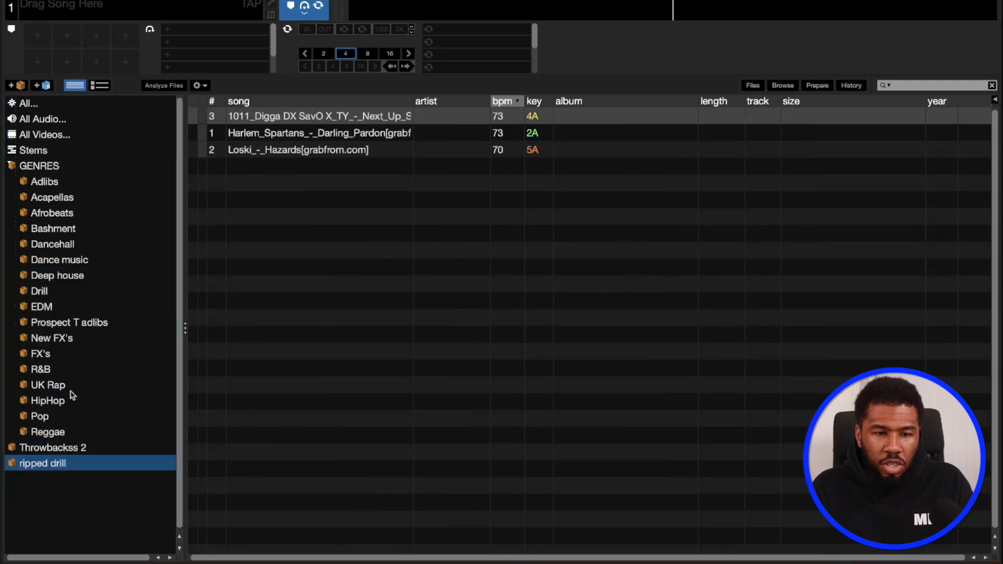
{"action": "left_click_drag", "start_coordinate": [75, 326], "coordinate": [20, 486]}
{"action": "left_click_drag", "start_coordinate": [53, 182], "coordinate": [131, 225]}
{"action": "mouse_move", "coordinate": [25, 481]}
{"action": "left_mouse_down"}
{"action": "mouse_move", "coordinate": [32, 464]}
{"action": "mouse_move", "coordinate": [21, 464]}
{"action": "left_mouse_up"}
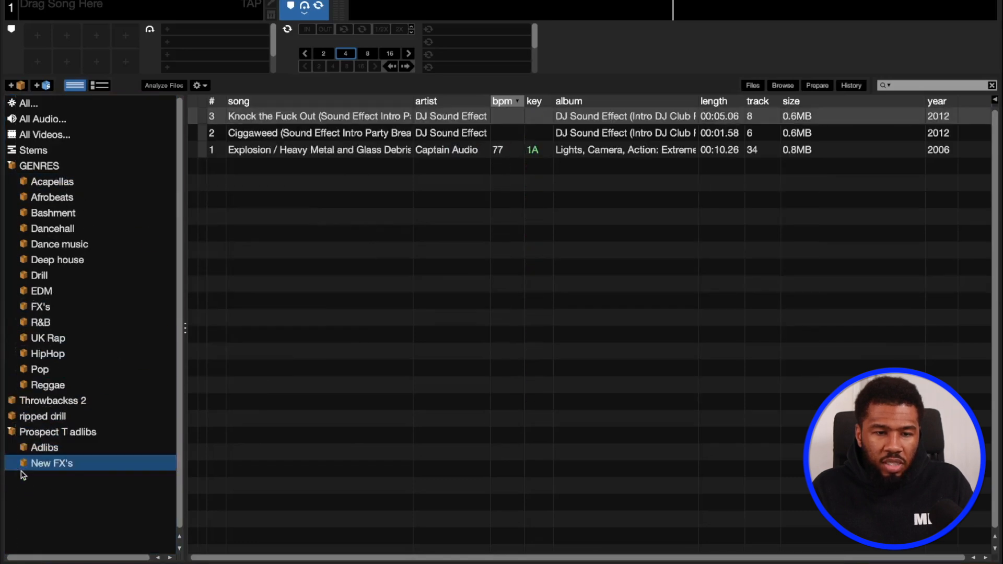
{"action": "left_click", "coordinate": [44, 451]}
{"action": "left_click_drag", "start_coordinate": [65, 305], "coordinate": [15, 475]}
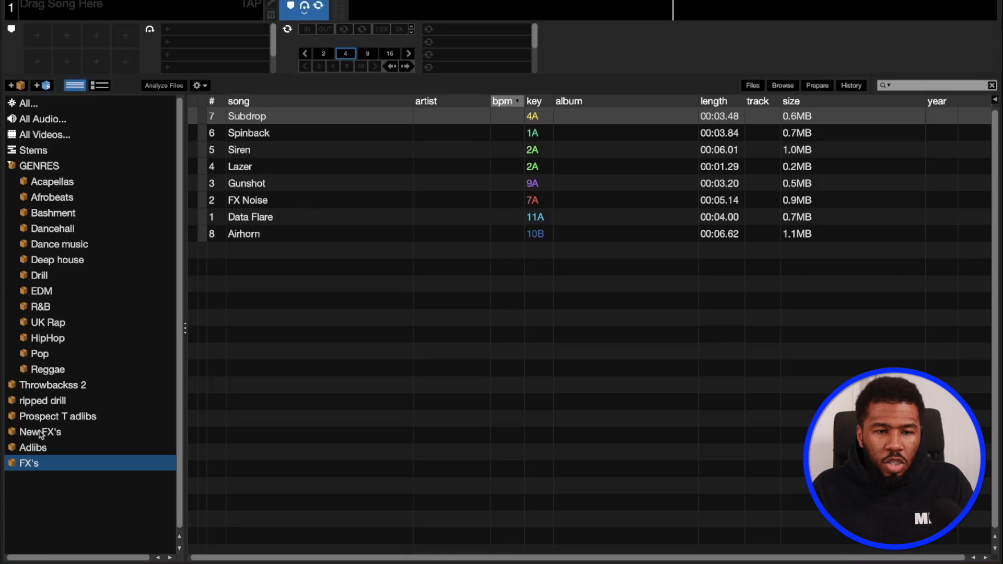
- Review the tracks of GENRES and of its Acapellas subcrate
{"action": "left_click", "coordinate": [18, 166]}
{"action": "left_click", "coordinate": [19, 166]}
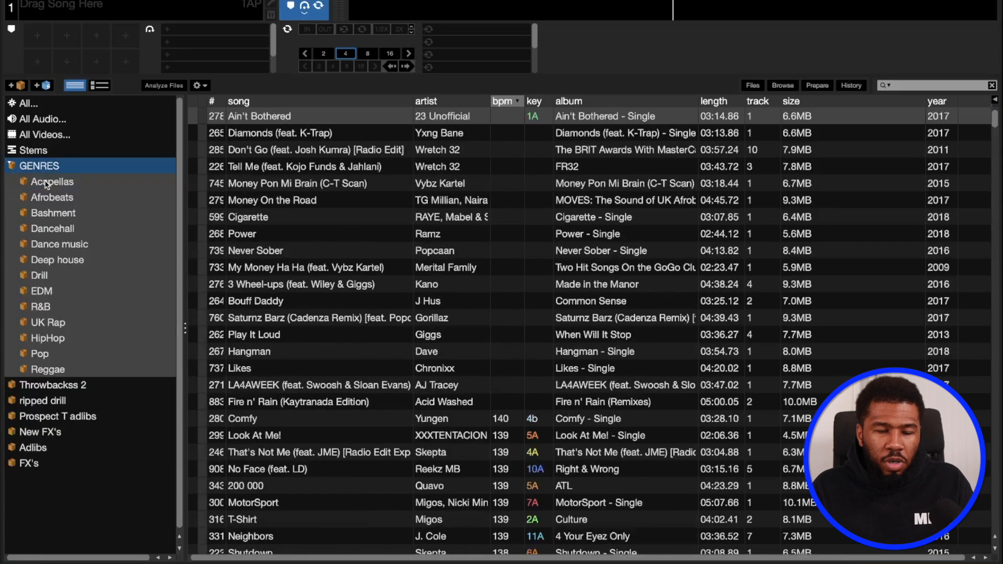
{"action": "left_click", "coordinate": [47, 181]}
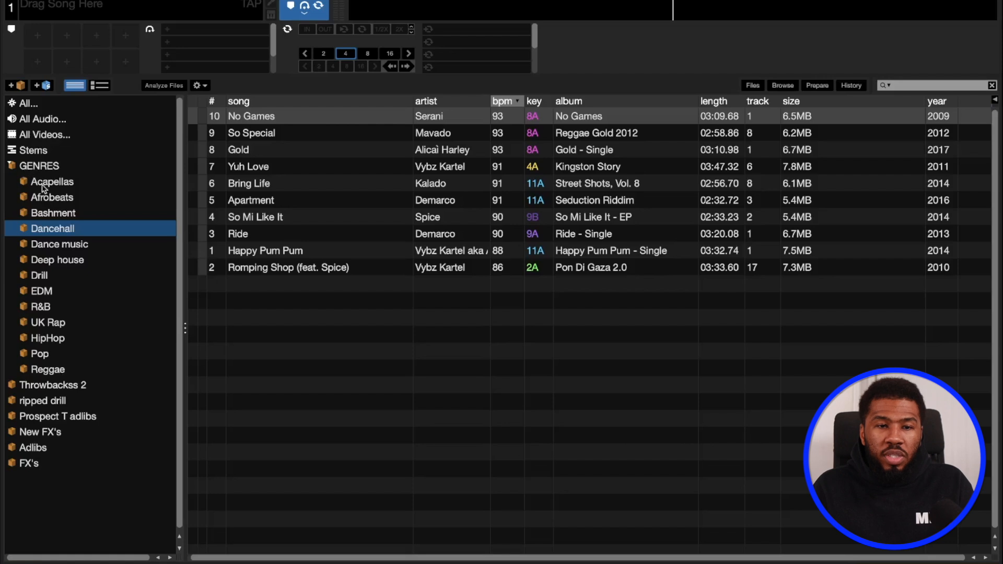
{"action": "left_click", "coordinate": [58, 183]}
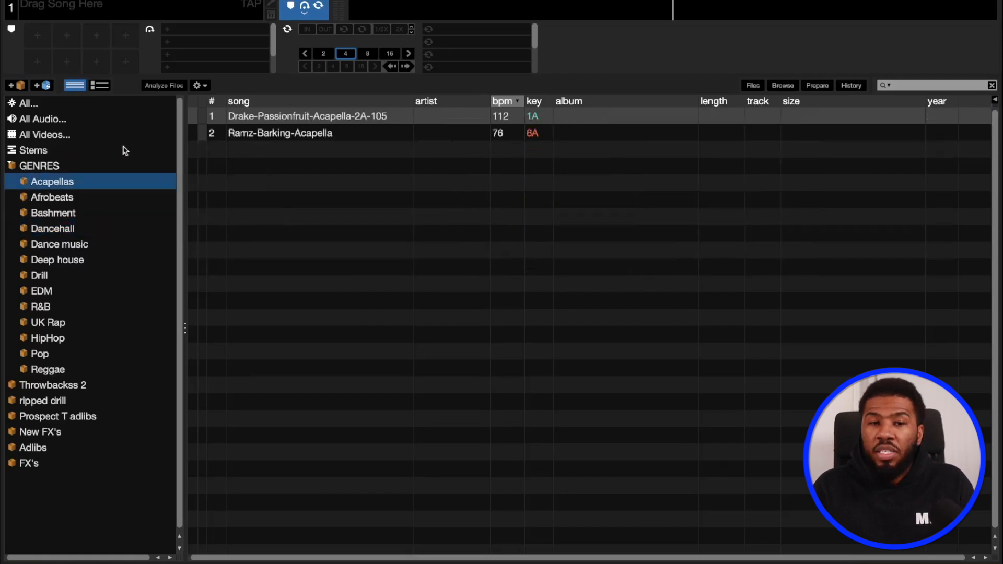
- Create a smart crate with the rule genre is Afrobeats
{"action": "left_click", "coordinate": [47, 86]}
{"action": "left_click", "coordinate": [335, 323]}
{"action": "left_click", "coordinate": [374, 204]}
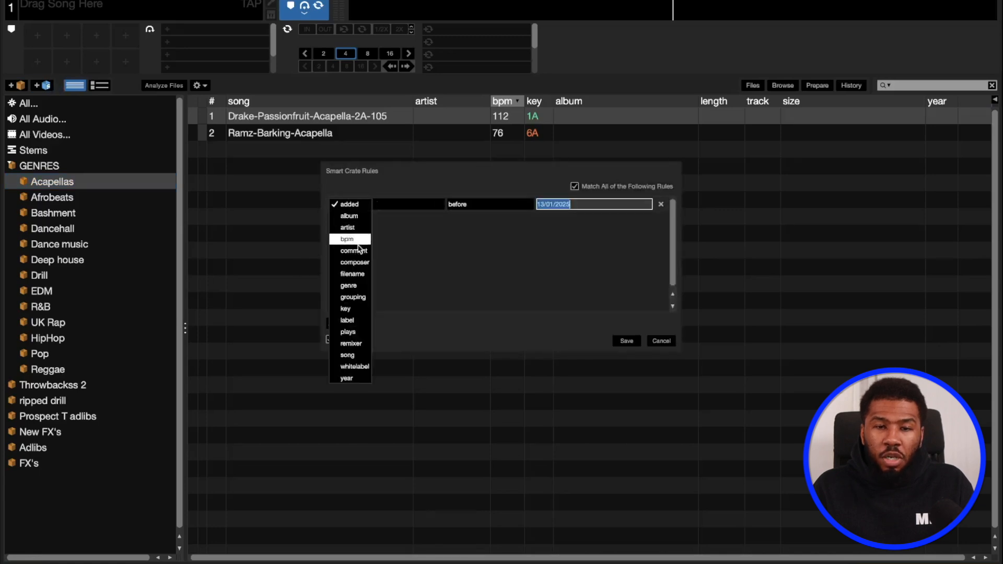
{"action": "left_click", "coordinate": [349, 285]}
{"action": "left_click", "coordinate": [471, 204]}
{"action": "left_click", "coordinate": [456, 215]}
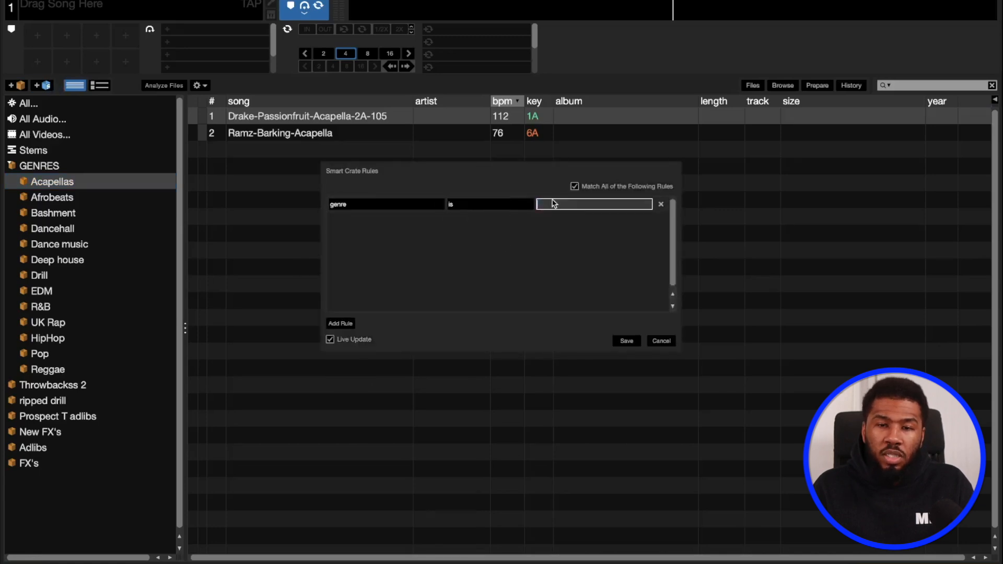
{"action": "left_click", "coordinate": [552, 204]}
{"action": "type", "text": "Afrobeats"}
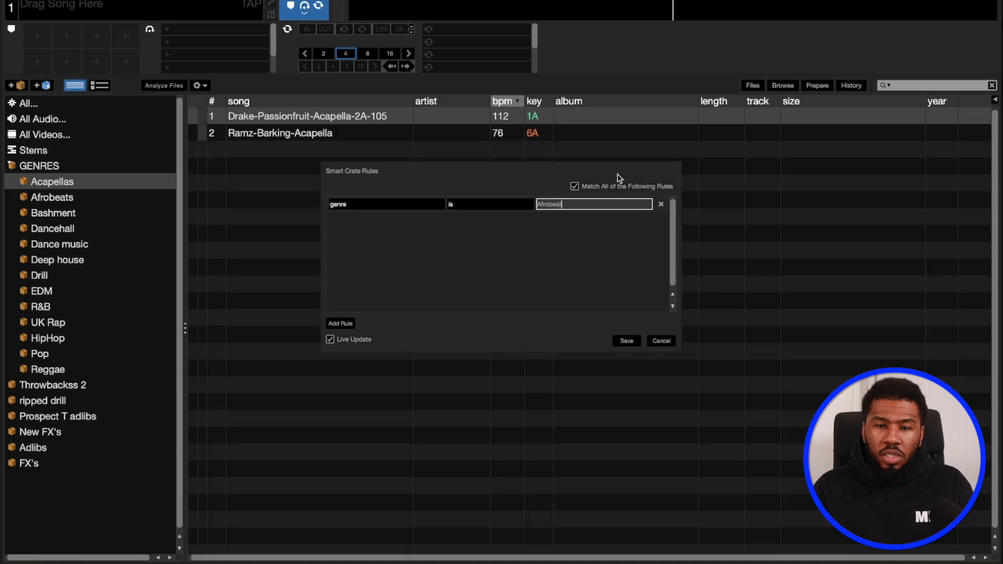
{"action": "left_click", "coordinate": [626, 341]}
- Rename the new smart crate as Afrobeats
{"action": "left_click", "coordinate": [41, 479]}
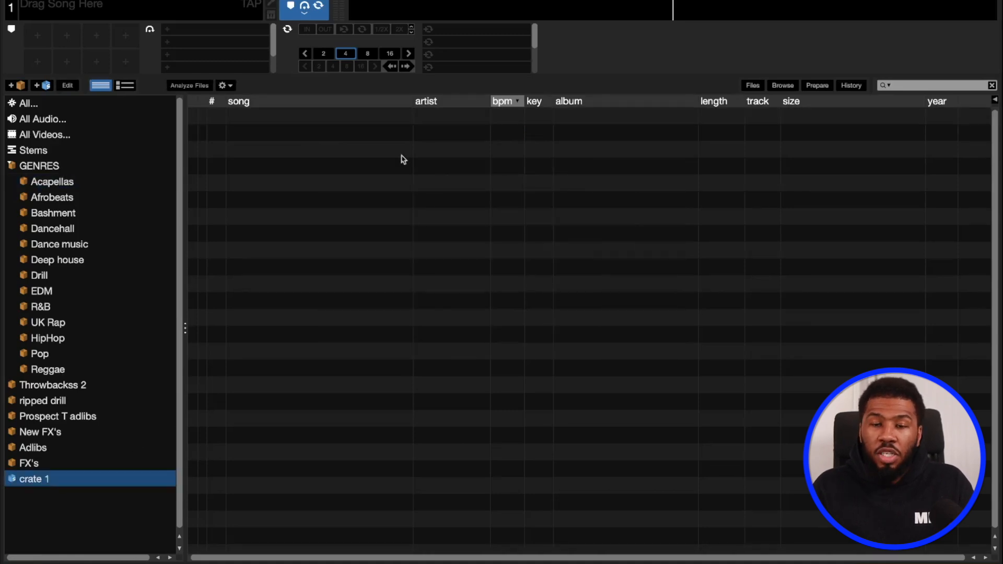
{"action": "double_click", "coordinate": [43, 479]}
{"action": "type", "text": "Afrobeats"}
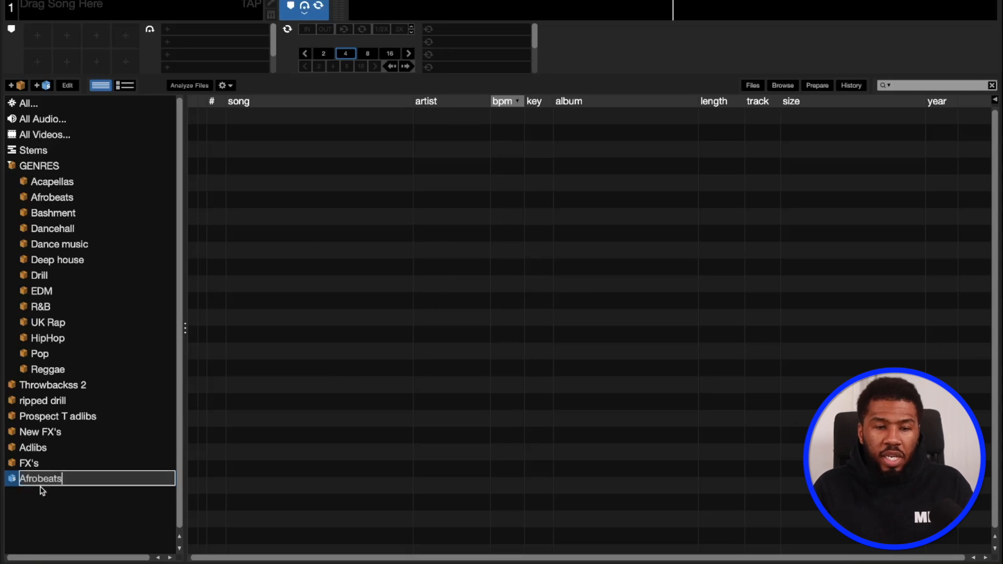
{"action": "key", "text": "Return"}
- Collapse GENRES and create a new crate named 2025 above it
{"action": "left_click", "coordinate": [16, 165]}
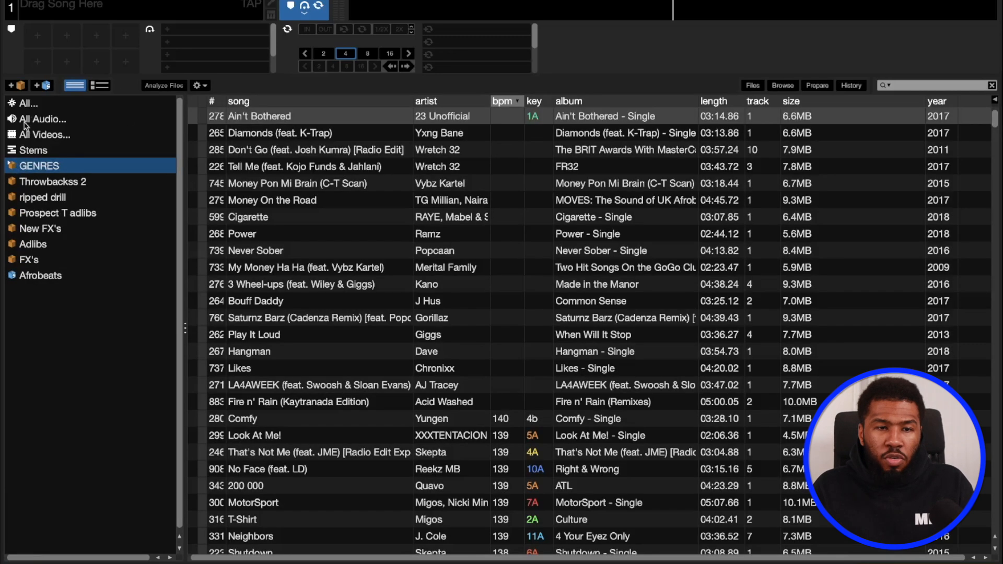
{"action": "left_click", "coordinate": [24, 85]}
{"action": "left_click_drag", "start_coordinate": [32, 292], "coordinate": [32, 170]}
{"action": "double_click", "coordinate": [33, 170]}
{"action": "type", "text": "2025"}
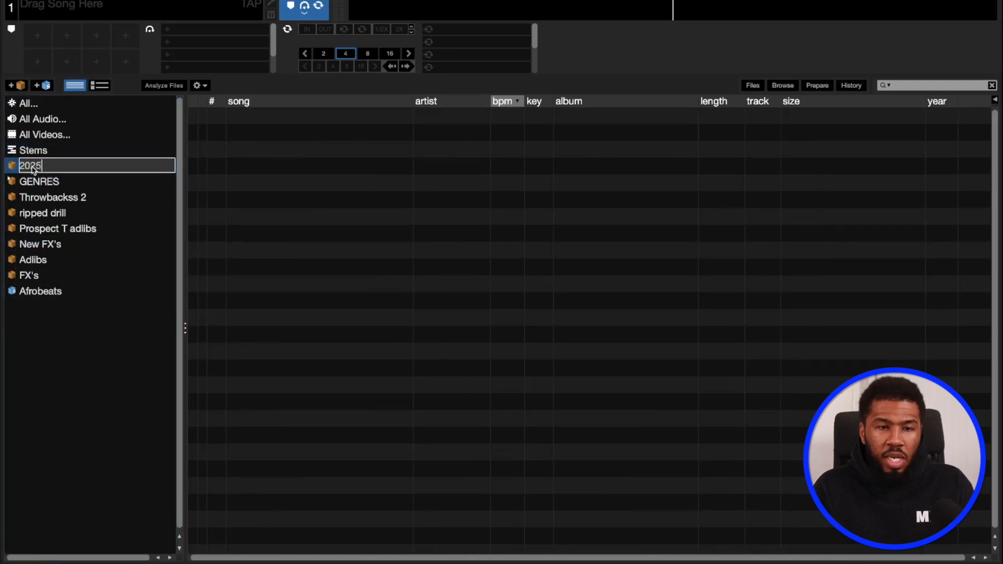
{"action": "key", "text": "Return"}
- Create a Genres crate nested under 2025 and move the Afrobeats smart crate into it
{"action": "left_click", "coordinate": [21, 85]}
{"action": "double_click", "coordinate": [31, 306]}
{"action": "type", "text": "Genres"}
{"action": "key", "text": "Return"}
{"action": "left_click_drag", "start_coordinate": [36, 312], "coordinate": [31, 168]}
{"action": "left_click_drag", "start_coordinate": [50, 314], "coordinate": [42, 196]}
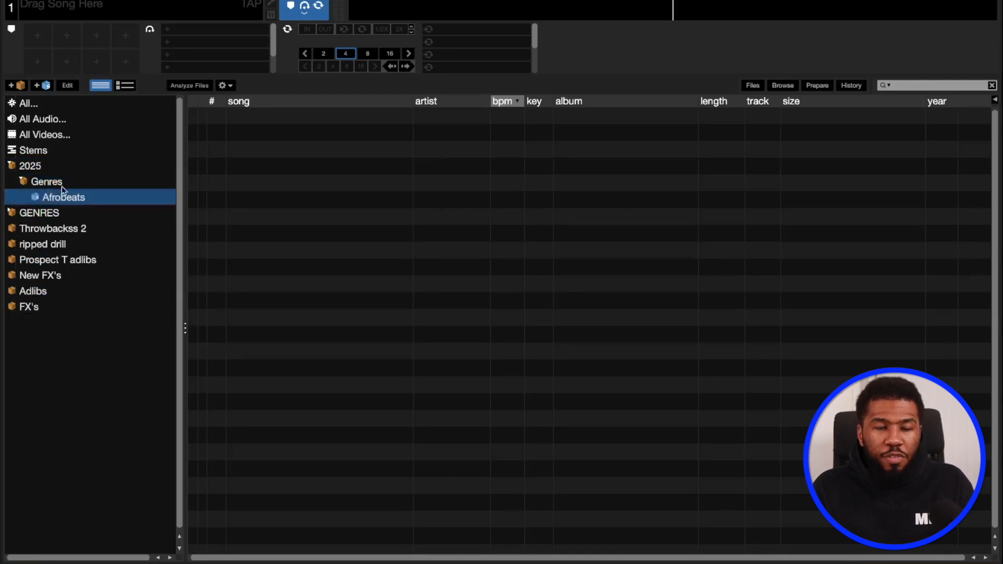
- Review the Afrobeats crate in the old GENRES, narrow the artist column and add the genre column to the track list
{"action": "left_click", "coordinate": [65, 214]}
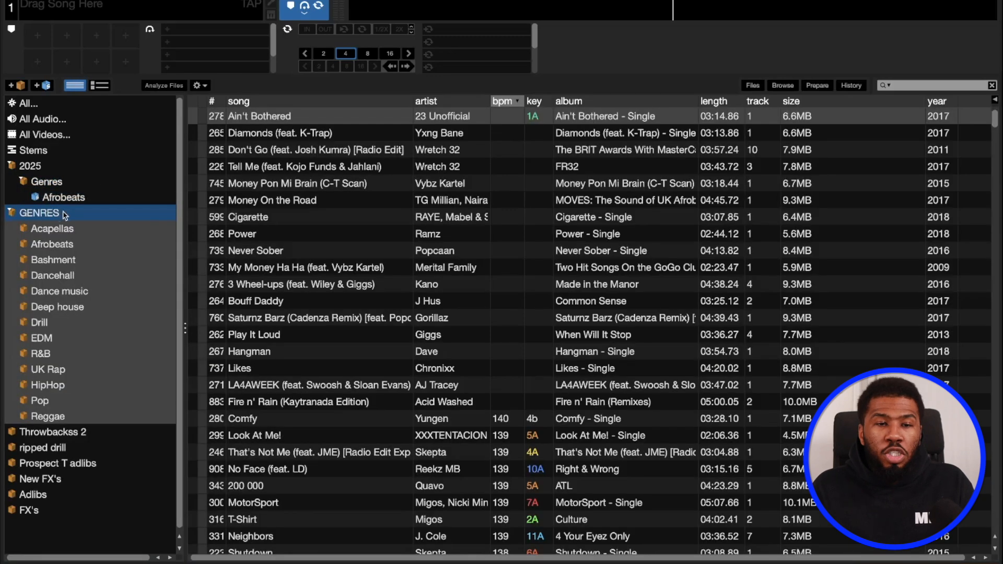
{"action": "left_click", "coordinate": [63, 245]}
{"action": "scroll", "coordinate": [459, 255], "scroll_direction": "down", "scroll_amount": 2}
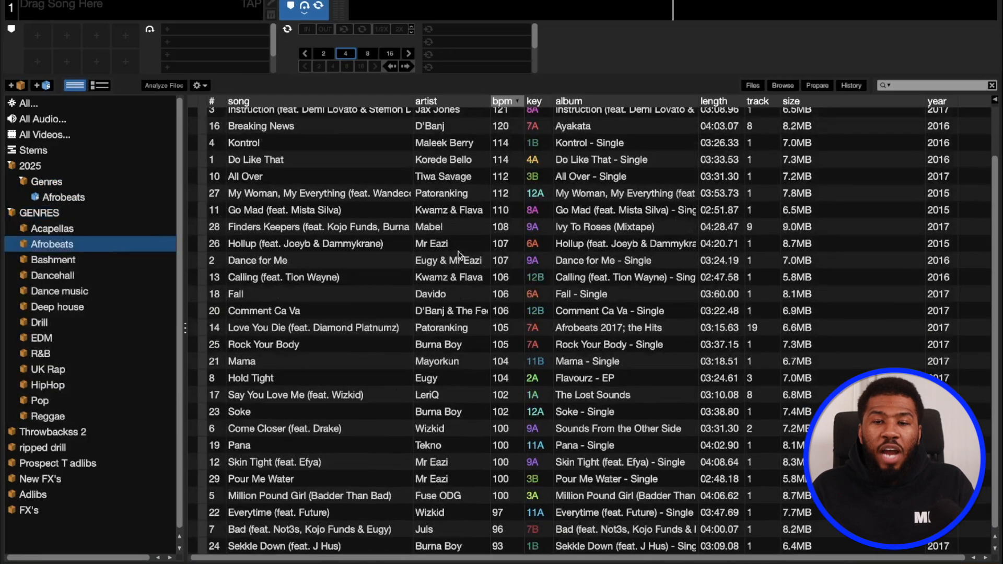
{"action": "scroll", "coordinate": [459, 255], "scroll_direction": "up", "scroll_amount": 2}
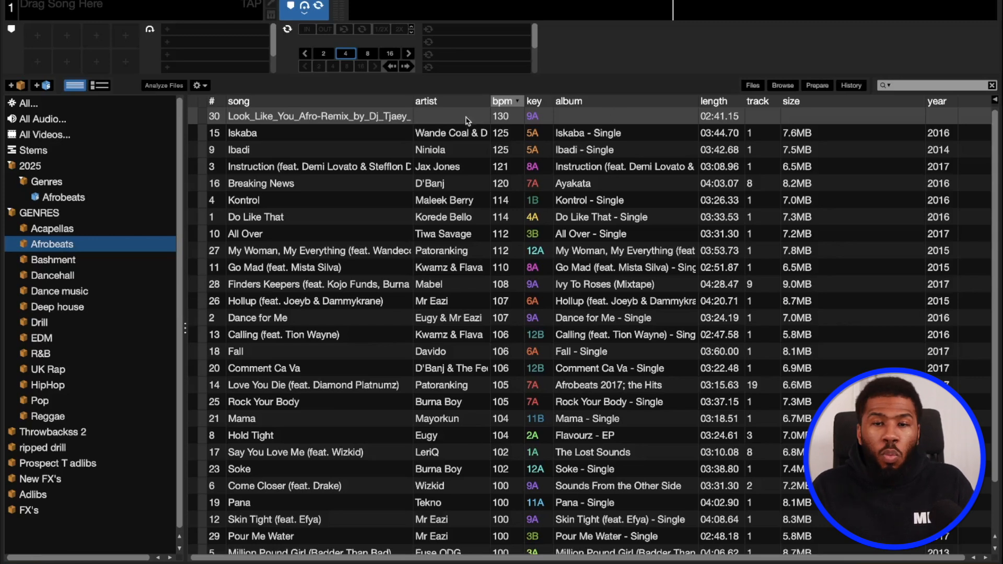
{"action": "left_click_drag", "start_coordinate": [491, 98], "coordinate": [476, 98]}
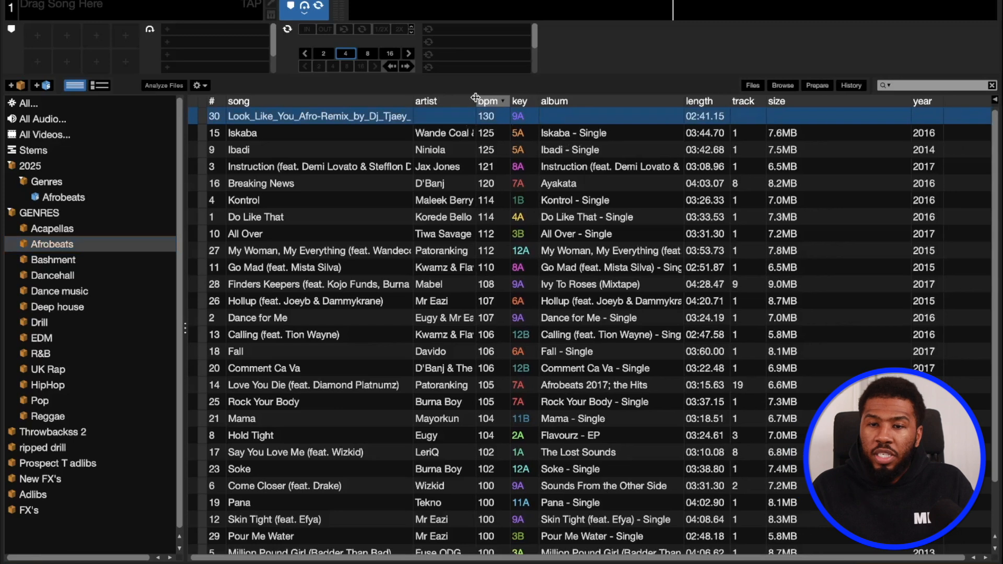
{"action": "right_click", "coordinate": [603, 98]}
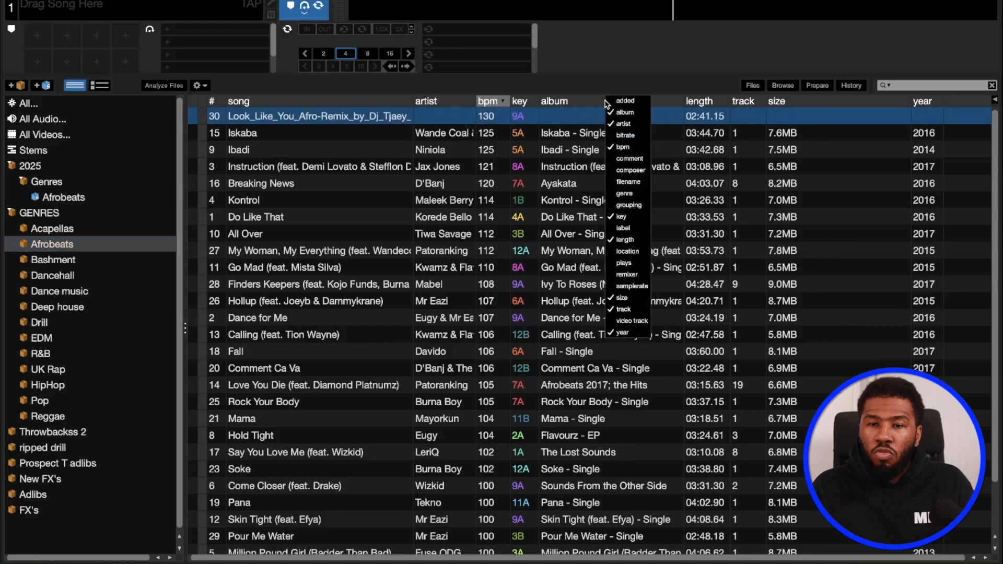
{"action": "left_click", "coordinate": [643, 194]}
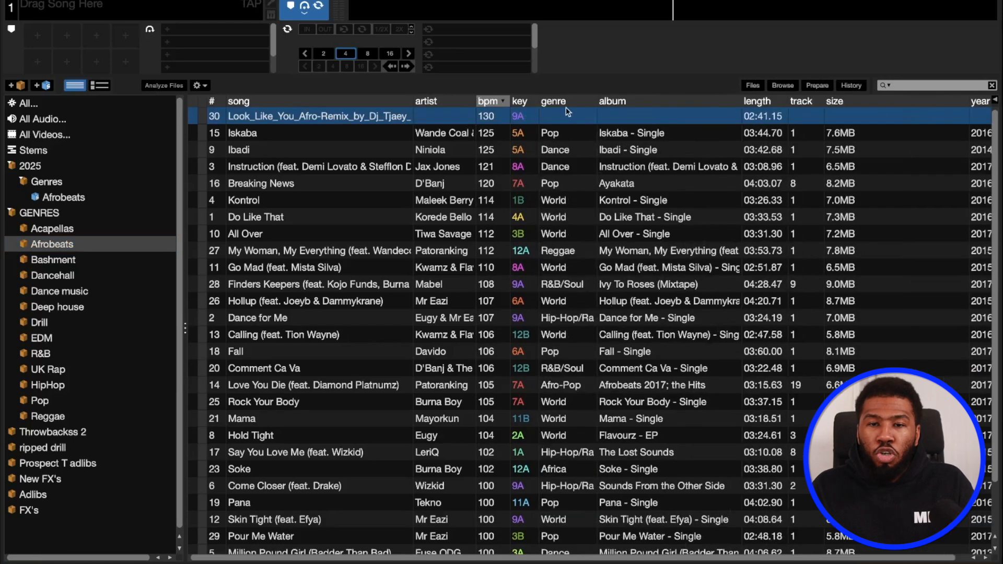
- Set the genre of all tracks in the old Afrobeats crate to Afrobeats
{"action": "scroll", "coordinate": [555, 235], "scroll_direction": "down", "scroll_amount": 2}
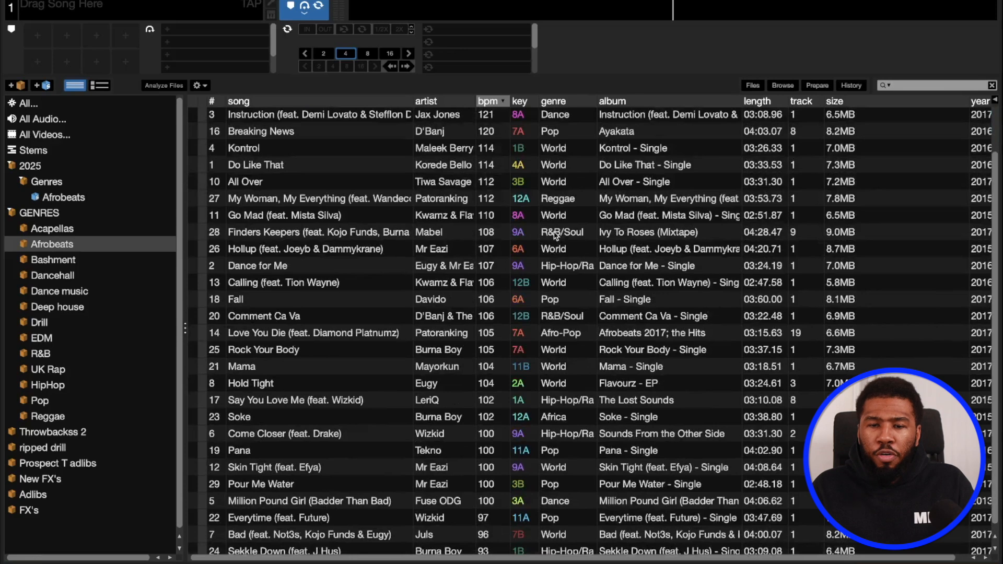
{"action": "scroll", "coordinate": [556, 236], "scroll_direction": "down", "scroll_amount": 1}
{"action": "scroll", "coordinate": [559, 470], "scroll_direction": "up", "scroll_amount": 3}
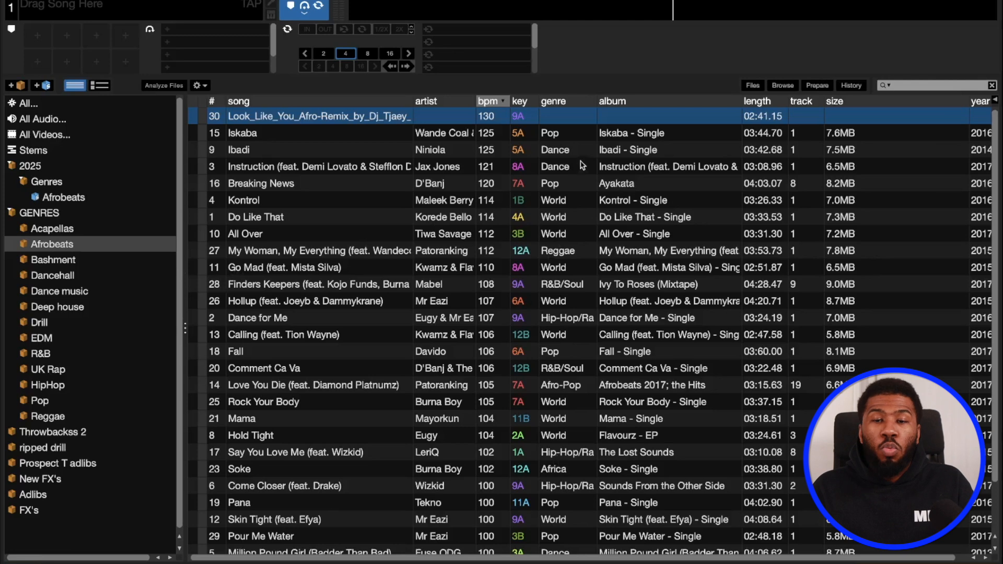
{"action": "left_click", "coordinate": [566, 149]}
{"action": "left_click", "coordinate": [576, 134]}
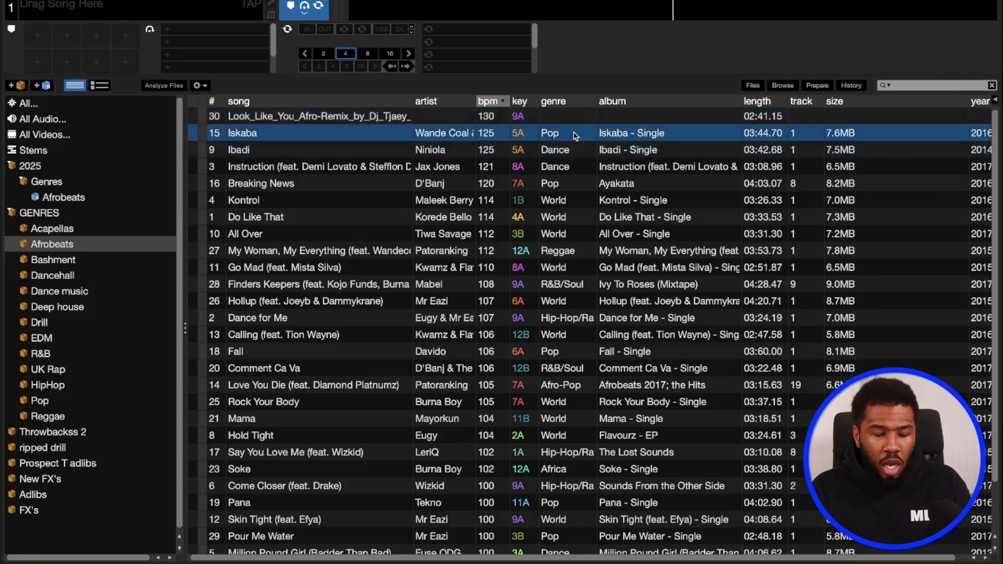
{"action": "key", "text": "ctrl+a"}
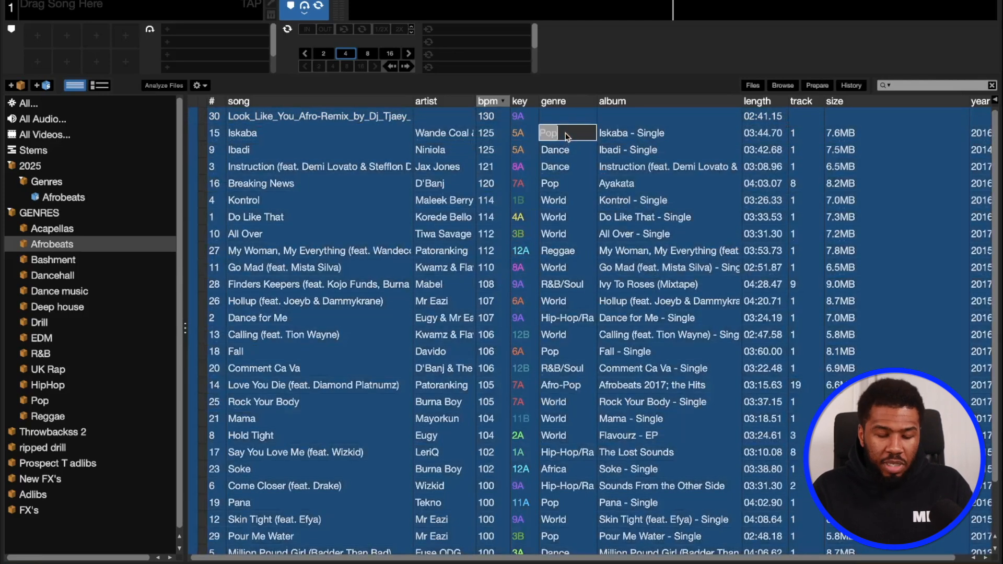
{"action": "type", "text": "Afrobeats"}
{"action": "key", "text": "Return"}
{"action": "key", "text": "Return"}
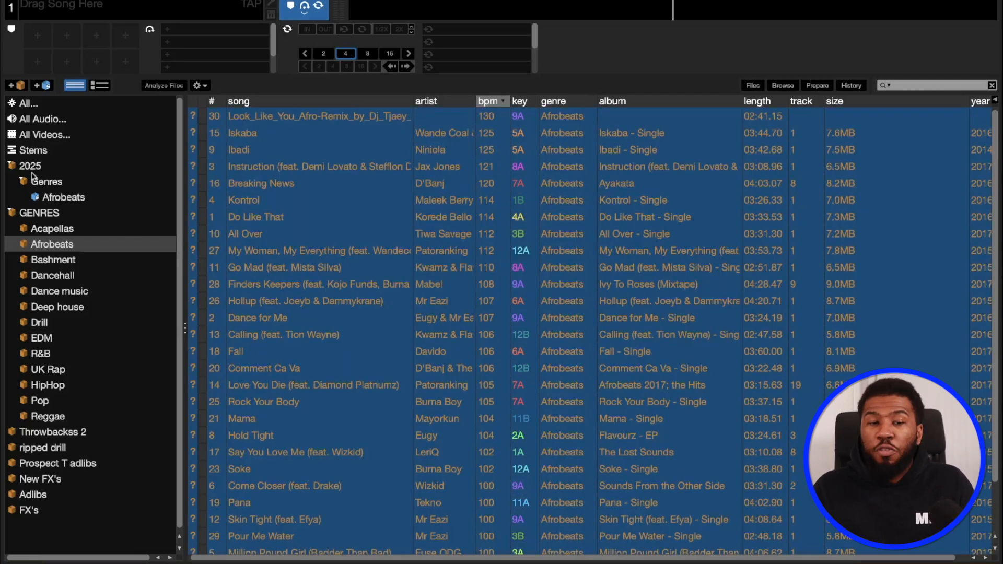
- Check the tracks in the new Afrobeats smart crate and delete the old Afrobeats crate from GENRES
{"action": "left_click", "coordinate": [61, 198]}
{"action": "scroll", "coordinate": [583, 171], "scroll_direction": "down", "scroll_amount": 3}
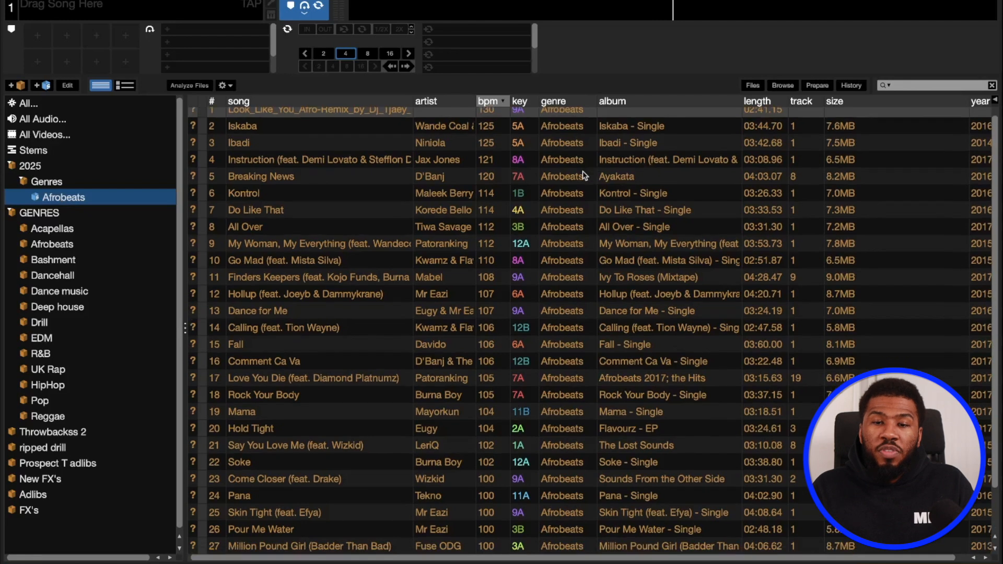
{"action": "scroll", "coordinate": [590, 261], "scroll_direction": "up", "scroll_amount": 3}
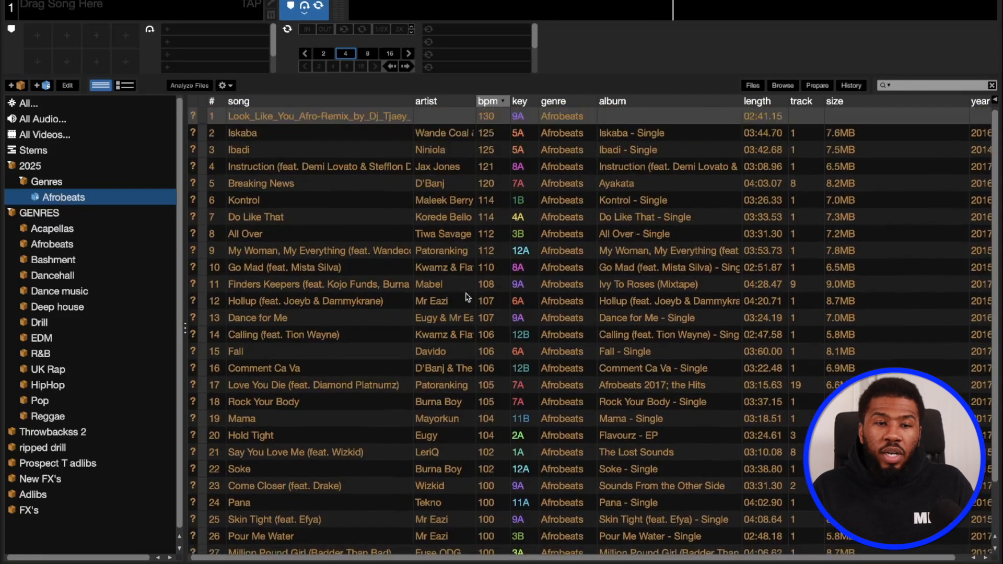
{"action": "left_click", "coordinate": [72, 245]}
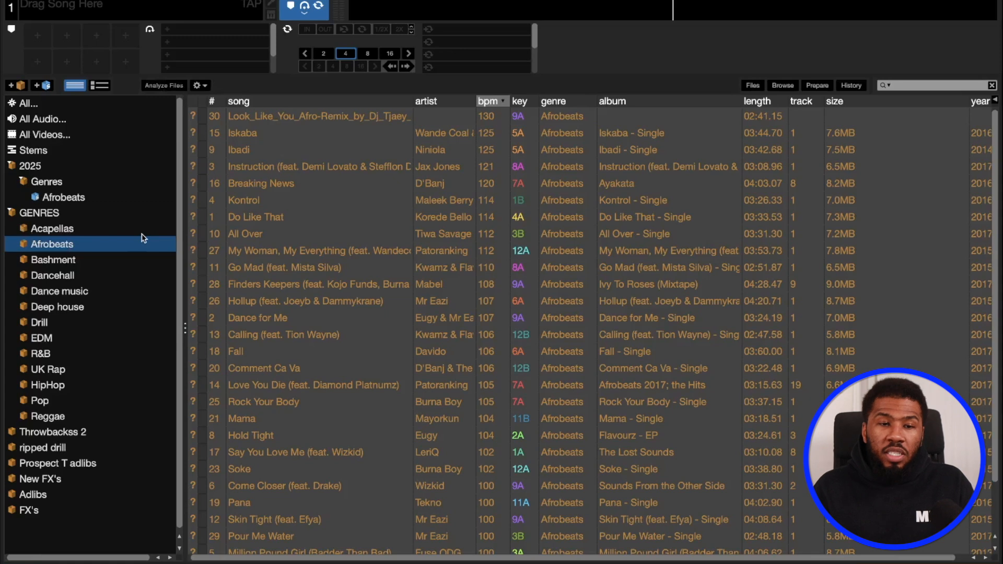
{"action": "left_click", "coordinate": [73, 229]}
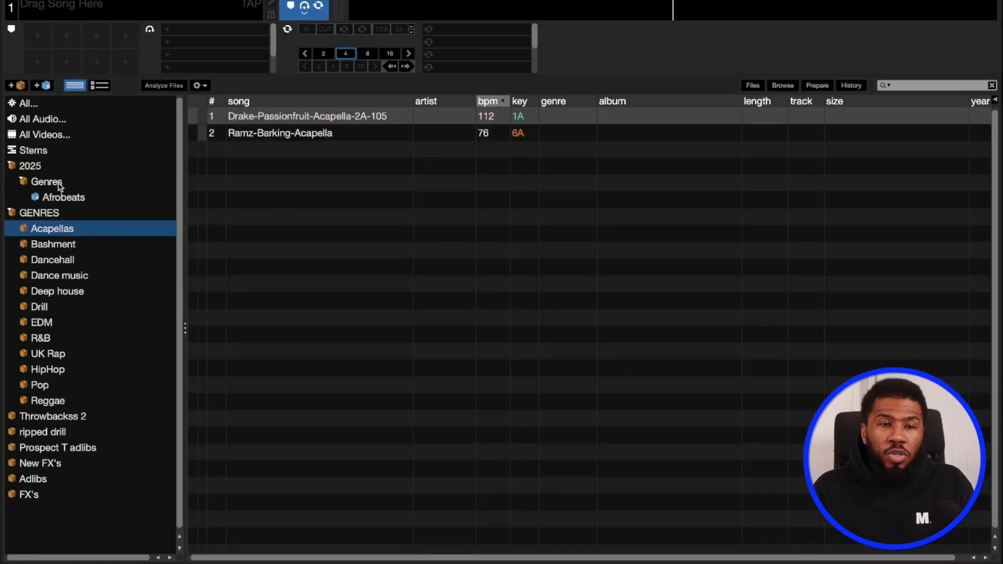
- Create a live-updating smart crate with the rule genre is Acapella
{"action": "left_click", "coordinate": [48, 86]}
{"action": "left_click", "coordinate": [342, 323]}
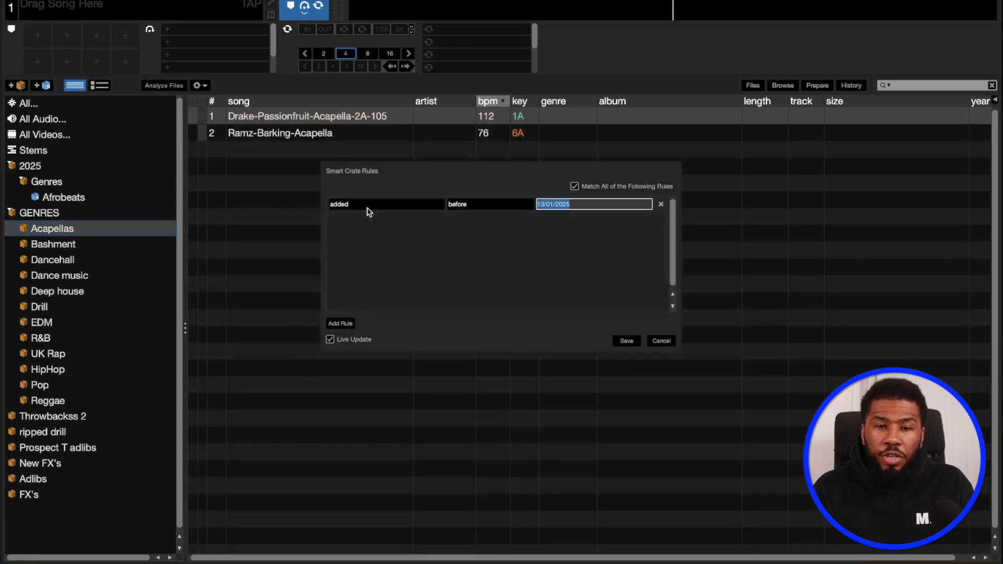
{"action": "left_click", "coordinate": [486, 204]}
{"action": "left_click", "coordinate": [462, 214]}
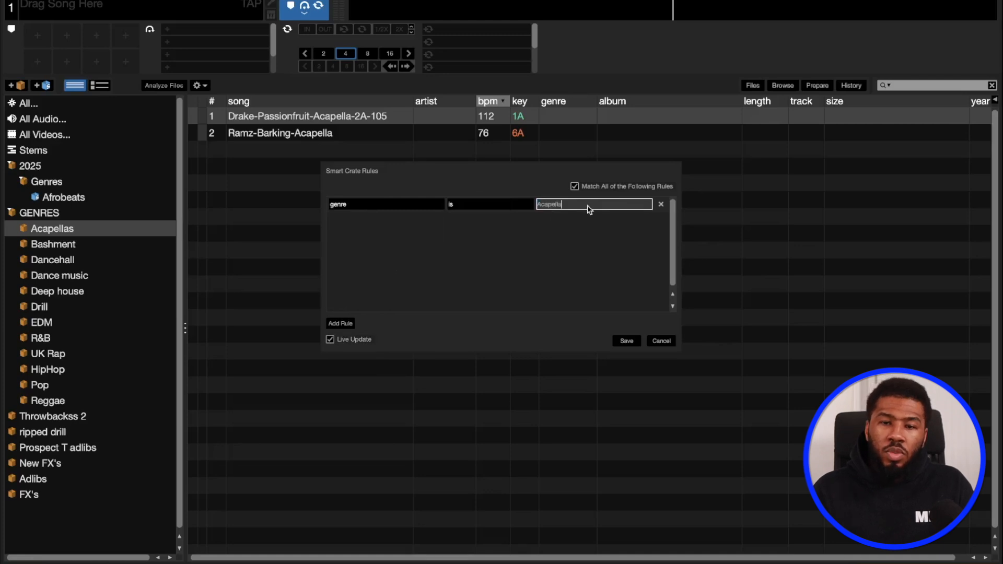
{"action": "left_click", "coordinate": [630, 341]}
- Move the new smart crate into the Genres crate under 2025 and rename it Acapella
{"action": "left_click_drag", "start_coordinate": [35, 515], "coordinate": [50, 201]}
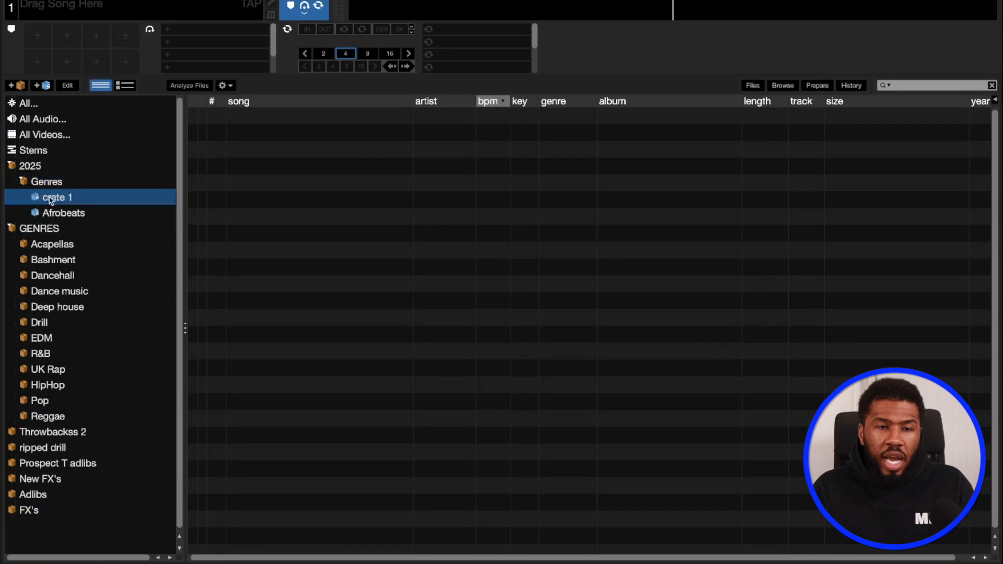
{"action": "double_click", "coordinate": [58, 199]}
{"action": "type", "text": "Acapel"}
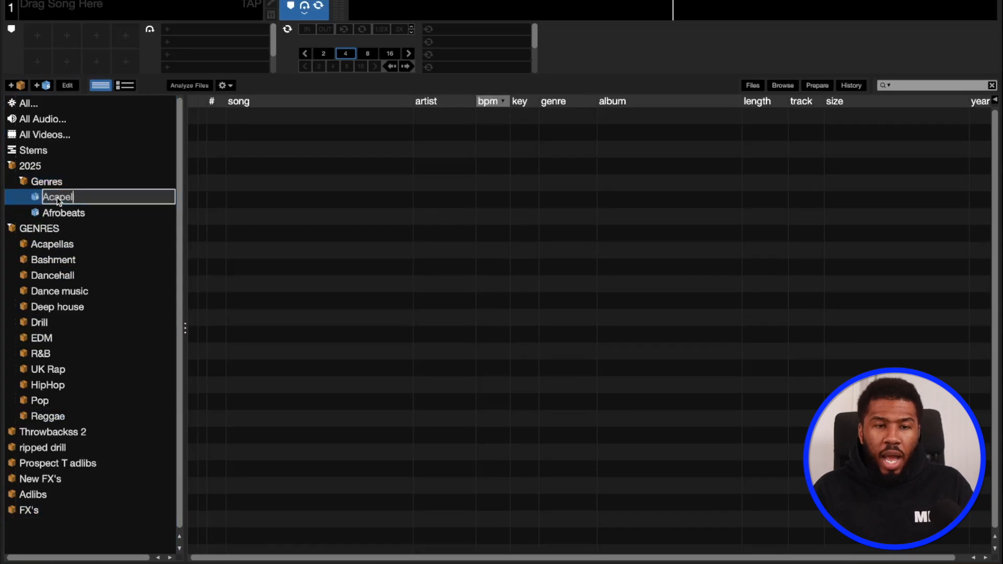
{"action": "type", "text": "la"}
{"action": "key", "text": "Return"}
- Set the genre of all tracks in the old Acapellas crate to Acapella and delete that crate from GENRES
{"action": "left_click", "coordinate": [82, 246]}
{"action": "left_click", "coordinate": [444, 136]}
{"action": "key", "text": "super+a"}
{"action": "double_click", "coordinate": [565, 114]}
{"action": "type", "text": "Acapella"}
{"action": "key", "text": "Return"}
{"action": "key", "text": "Return"}
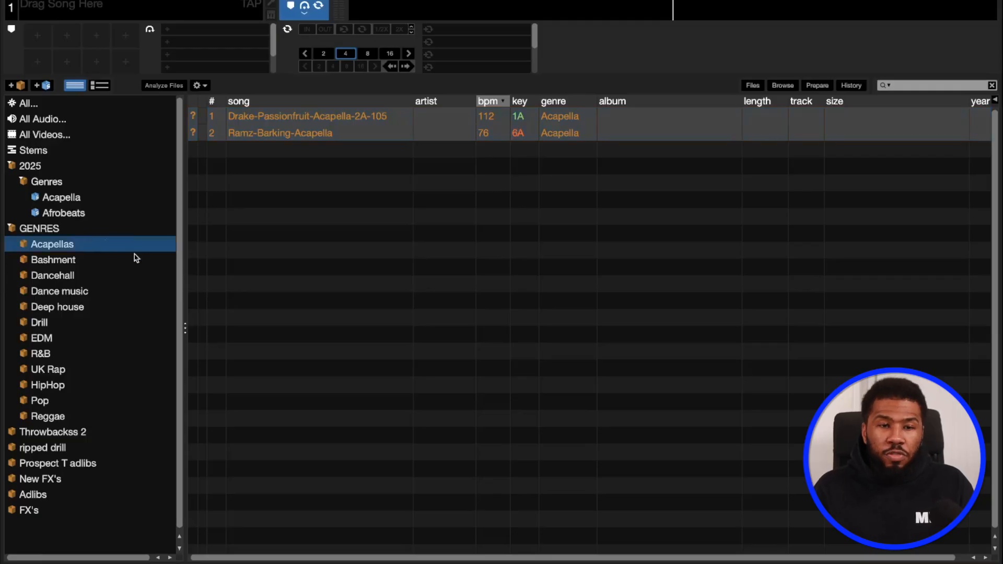
{"action": "left_click", "coordinate": [135, 258]}
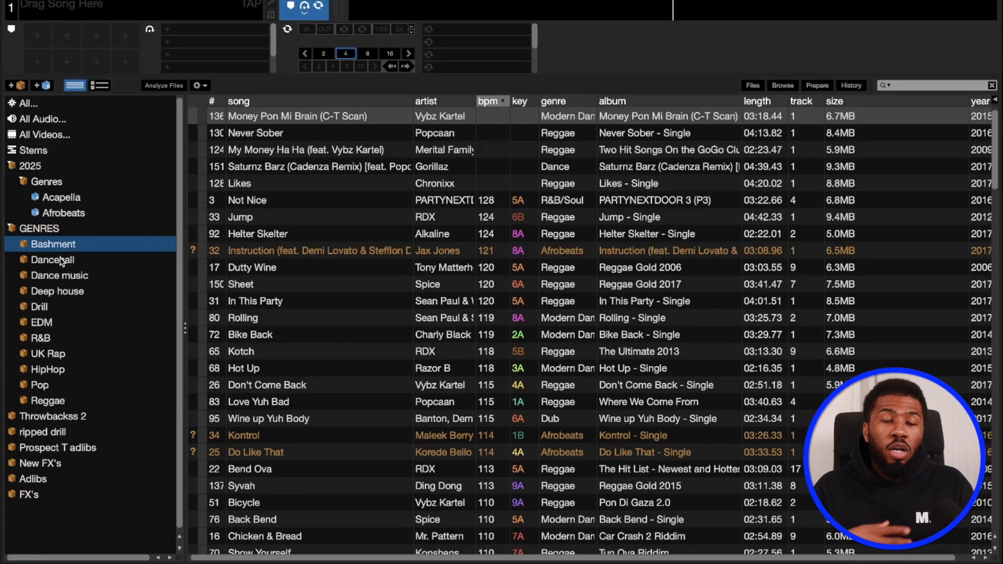
- Set the genre of all tracks in the old Dancehall crate to Dancehall
{"action": "left_click", "coordinate": [61, 260]}
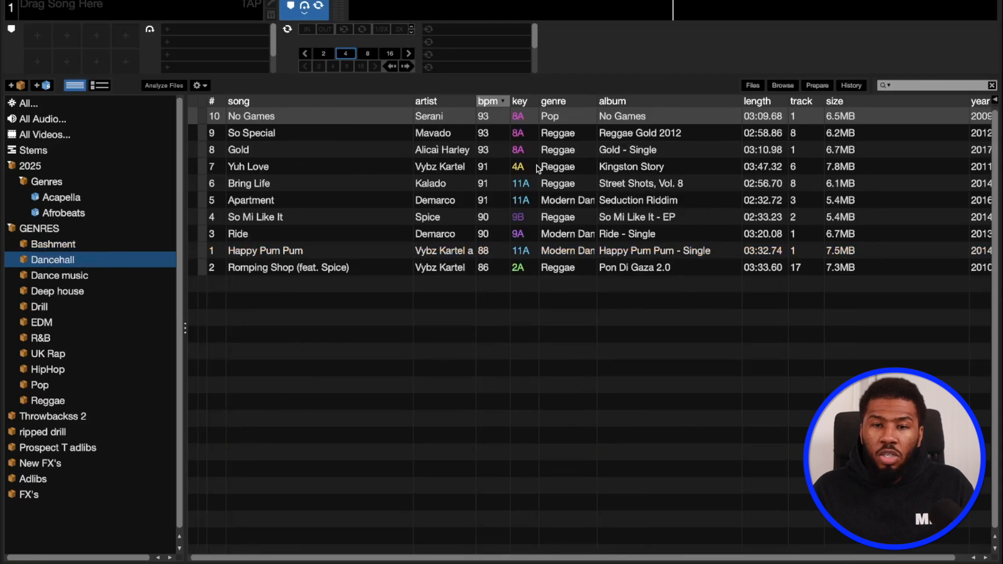
{"action": "left_click", "coordinate": [558, 149]}
{"action": "key", "text": "ctrl+a"}
{"action": "left_click", "coordinate": [566, 133]}
{"action": "type", "text": "Dacneh"}
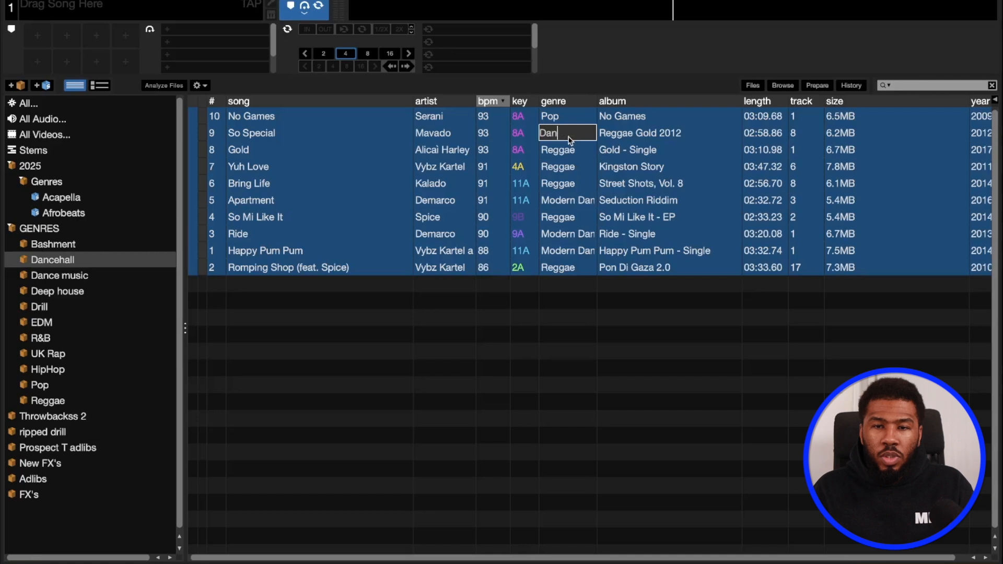
{"action": "key", "text": "Return"}
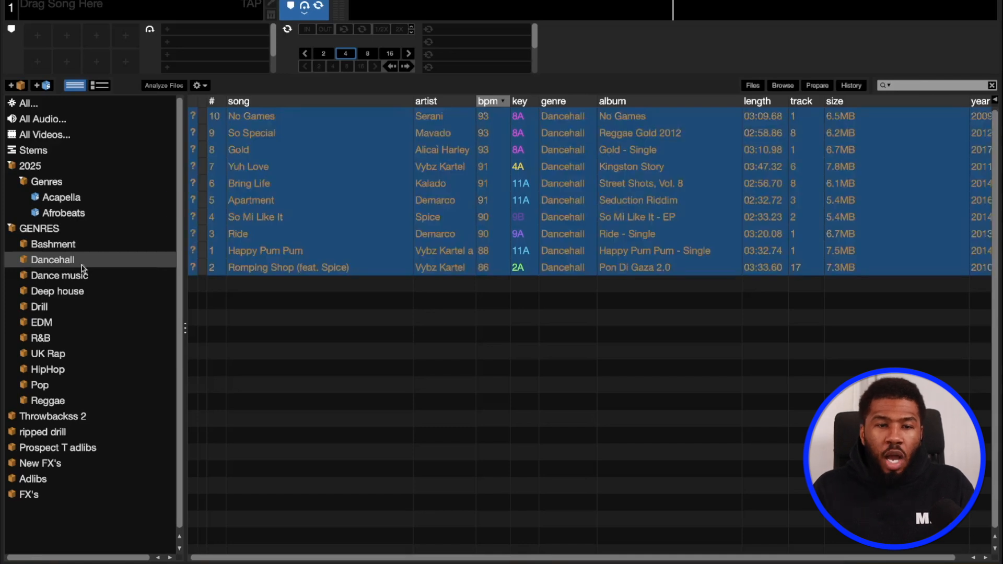
- Set the genre of all tracks in the old Bashment crate to Dancehall as well, accepting the bulk tag edit
{"action": "left_click", "coordinate": [75, 246]}
{"action": "double_click", "coordinate": [576, 152]}
{"action": "type", "text": "Dancehall"}
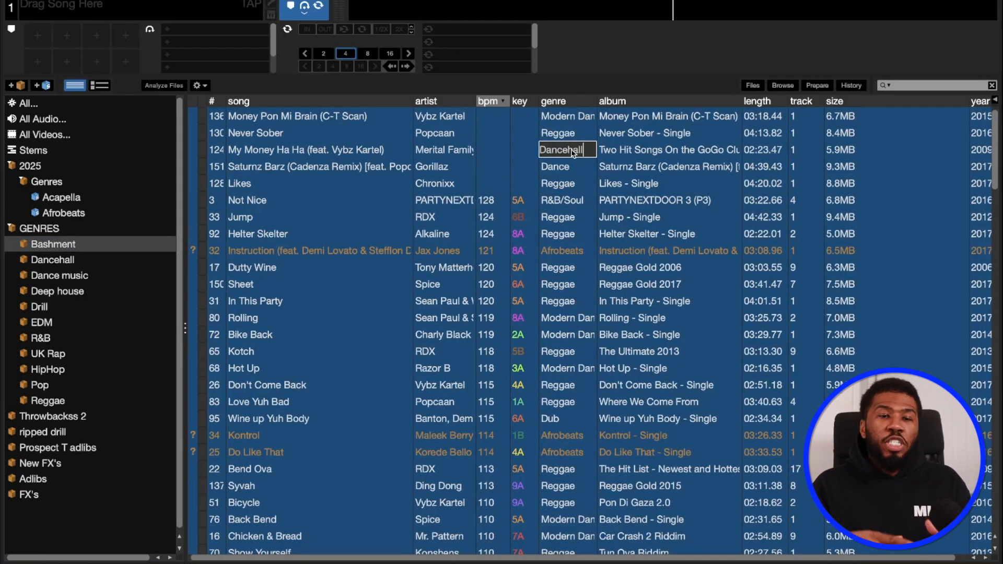
{"action": "key", "text": "Return"}
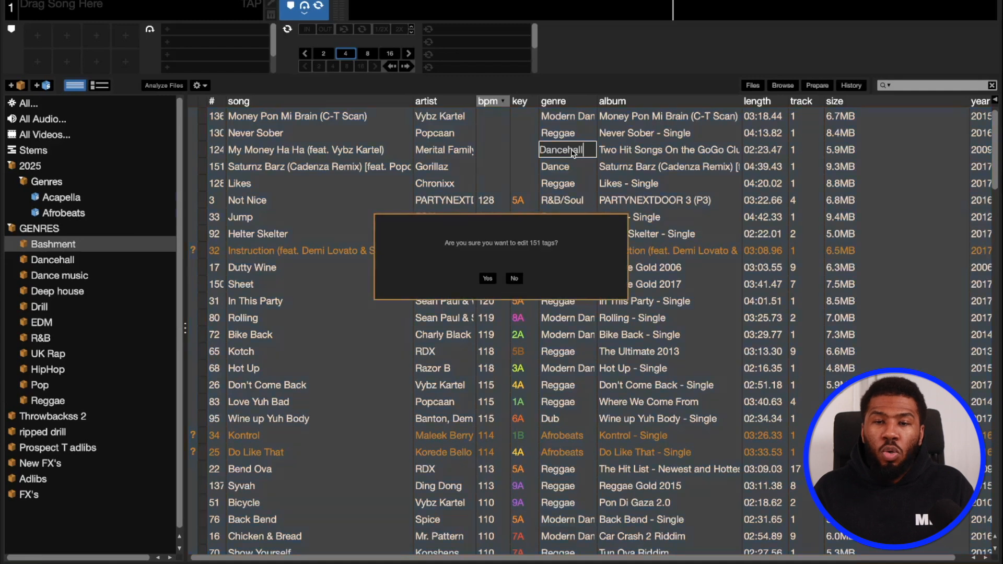
{"action": "key", "text": "Return"}
{"action": "left_click", "coordinate": [60, 245]}
{"action": "left_click", "coordinate": [62, 257]}
{"action": "left_click", "coordinate": [60, 244]}
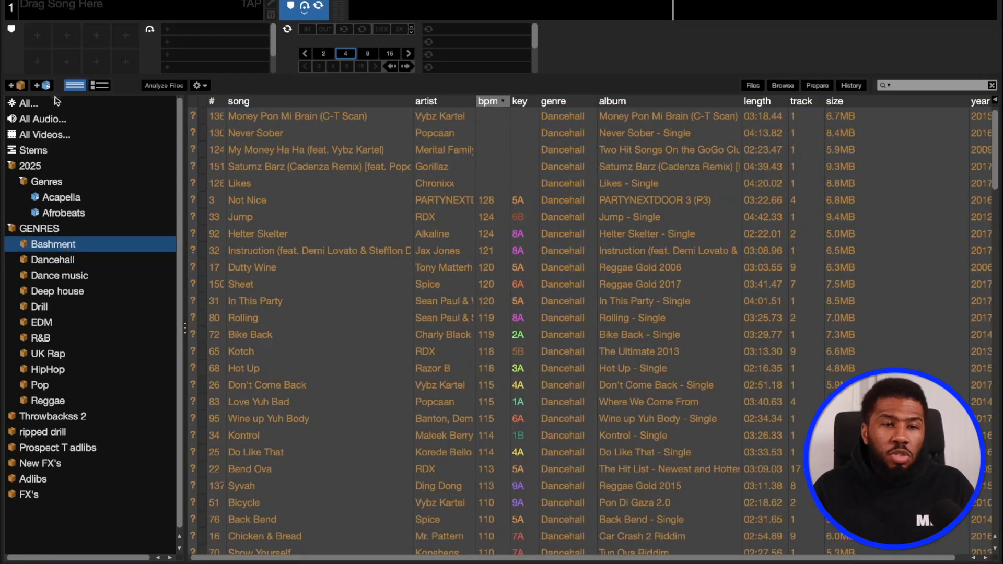
- Create a live-updating smart crate with the rule genre is Dancehall
{"action": "left_click", "coordinate": [43, 85]}
{"action": "left_click", "coordinate": [338, 324]}
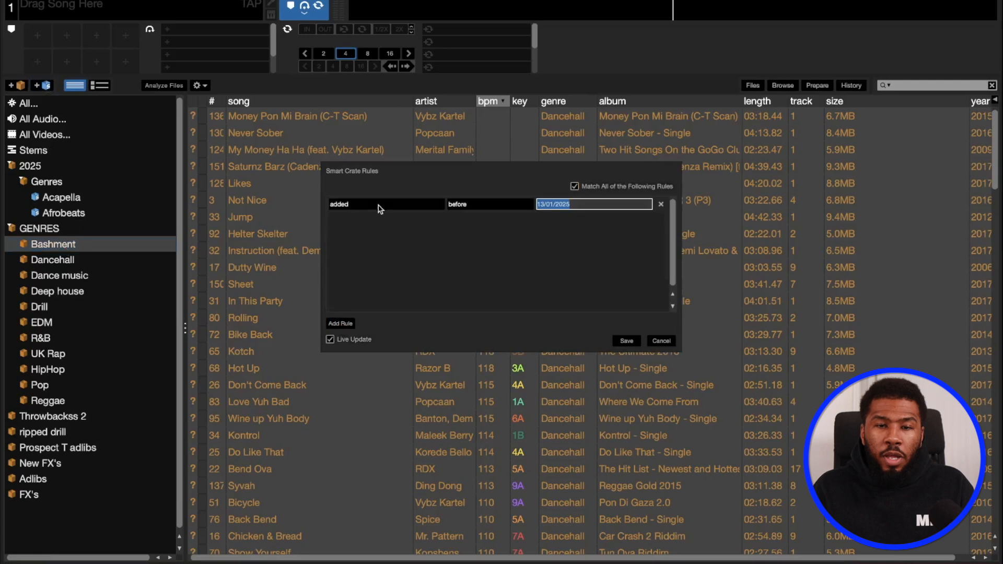
{"action": "left_click", "coordinate": [380, 209]}
{"action": "left_click", "coordinate": [364, 289]}
{"action": "left_click", "coordinate": [460, 208]}
{"action": "left_click", "coordinate": [461, 215]}
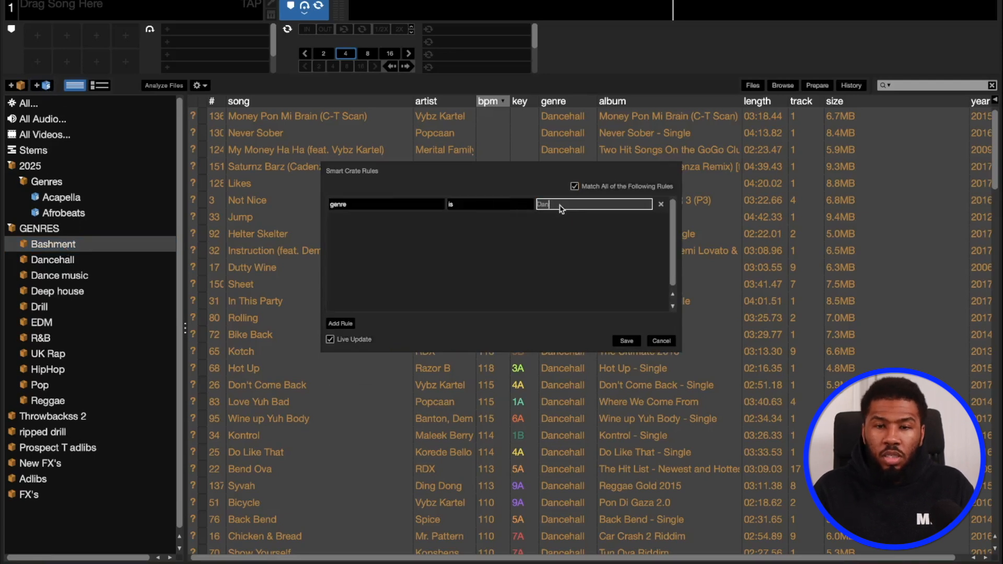
{"action": "left_click", "coordinate": [560, 208]}
{"action": "type", "text": "Dancehall"}
{"action": "left_click", "coordinate": [626, 340]}
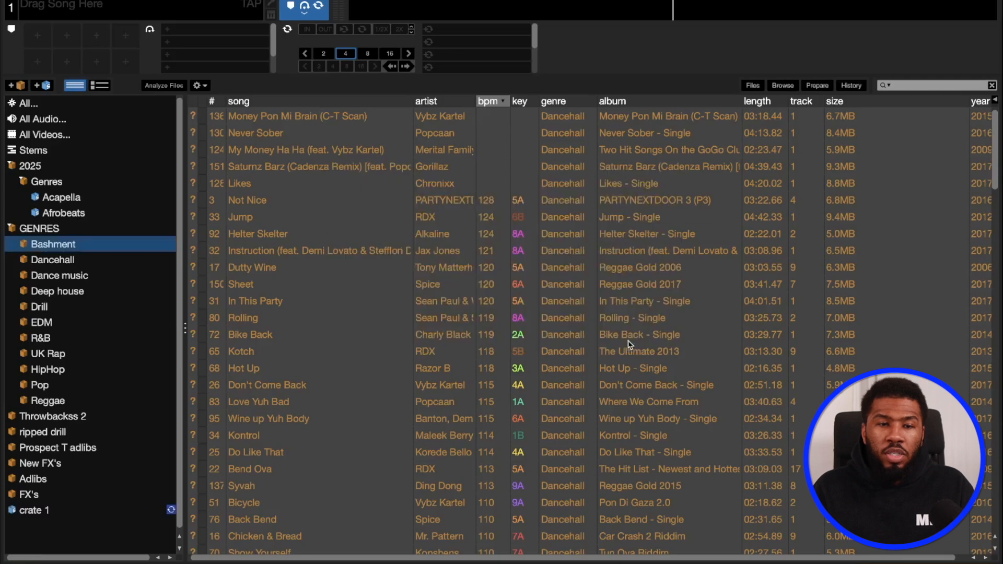
- Move the new smart crate below Afrobeats in the 2025 Genres crate and rename it Dancehall
{"action": "left_click", "coordinate": [26, 510]}
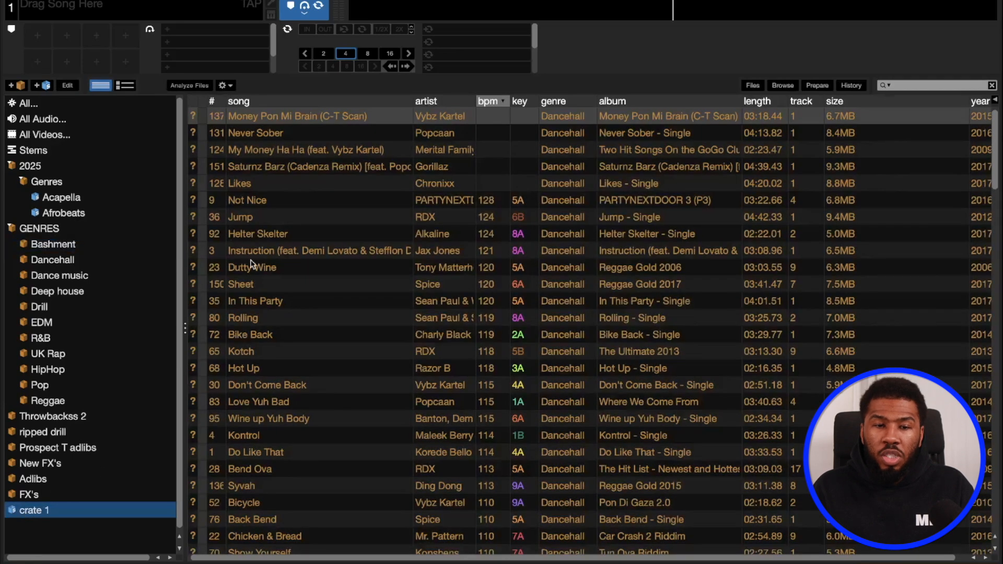
{"action": "left_click_drag", "start_coordinate": [24, 513], "coordinate": [55, 224]}
{"action": "type", "text": "Dancehall"}
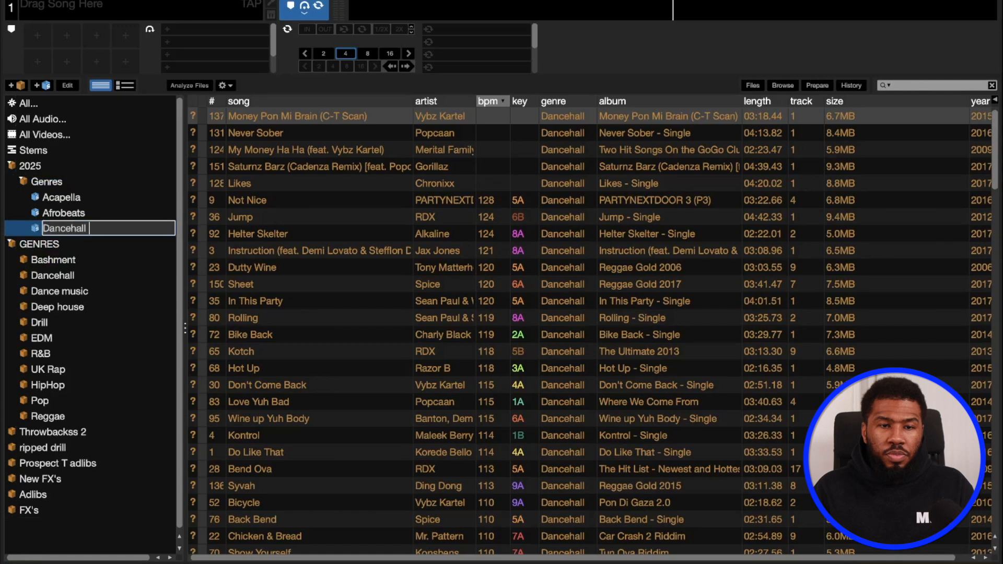
{"action": "key", "text": "Return"}
- Delete the old Dancehall and Bashment crates from GENRES
{"action": "left_click", "coordinate": [54, 277]}
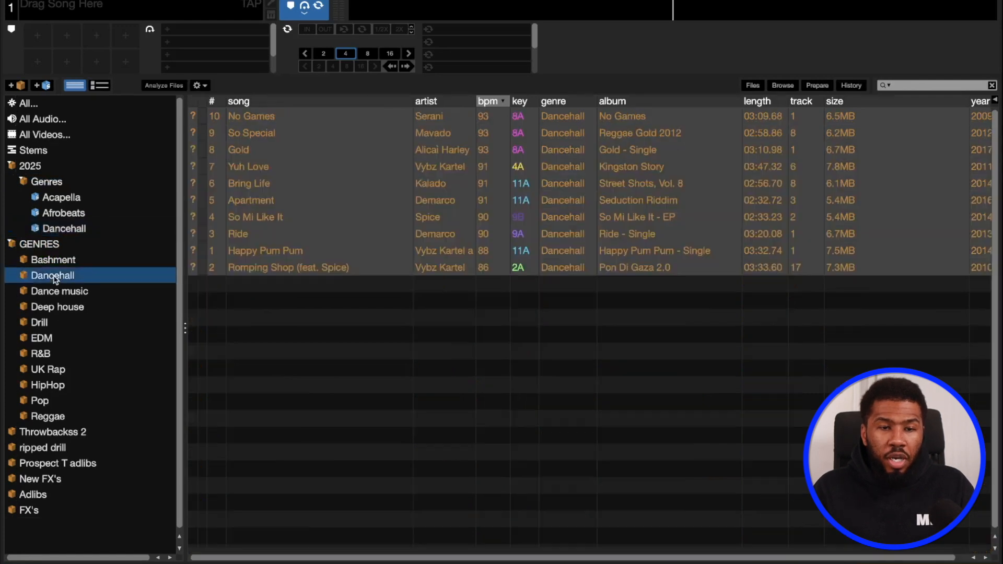
{"action": "left_click", "coordinate": [78, 264]}
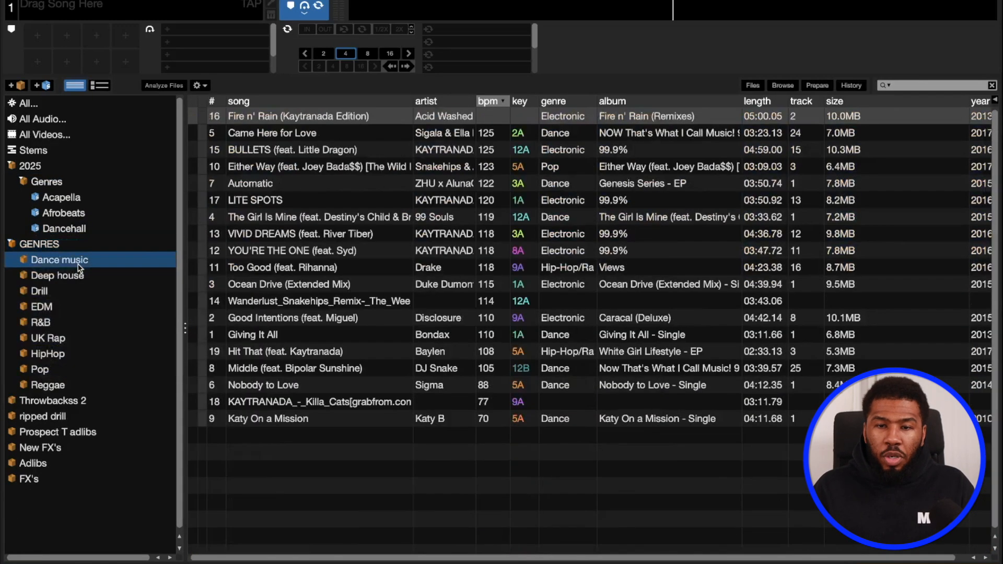
- Set the genre of all tracks in the old Dance music crate to Dance
{"action": "left_click", "coordinate": [603, 170]}
{"action": "left_click", "coordinate": [578, 152]}
{"action": "key", "text": "ctrl+a"}
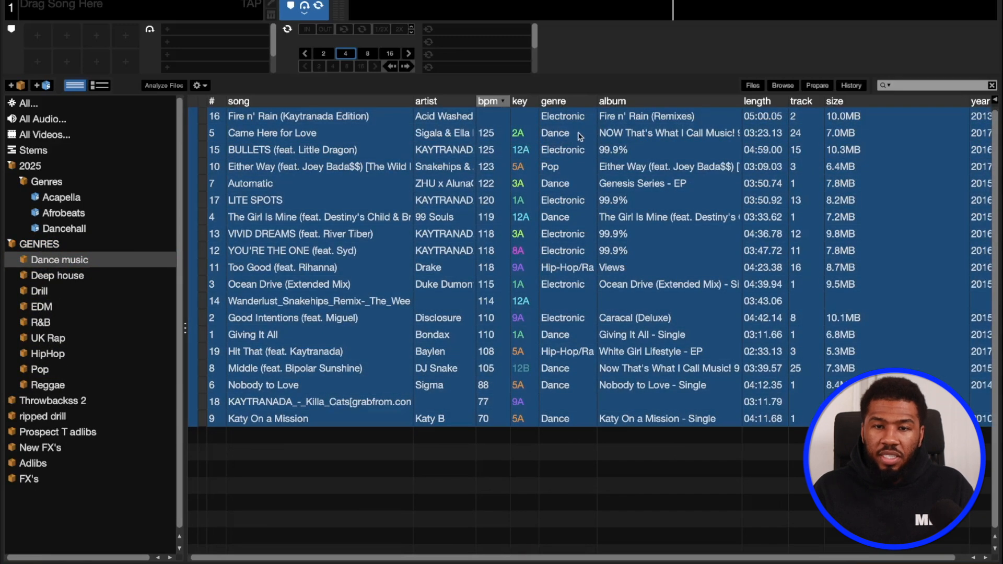
{"action": "left_click", "coordinate": [578, 135]}
{"action": "key", "text": "Return"}
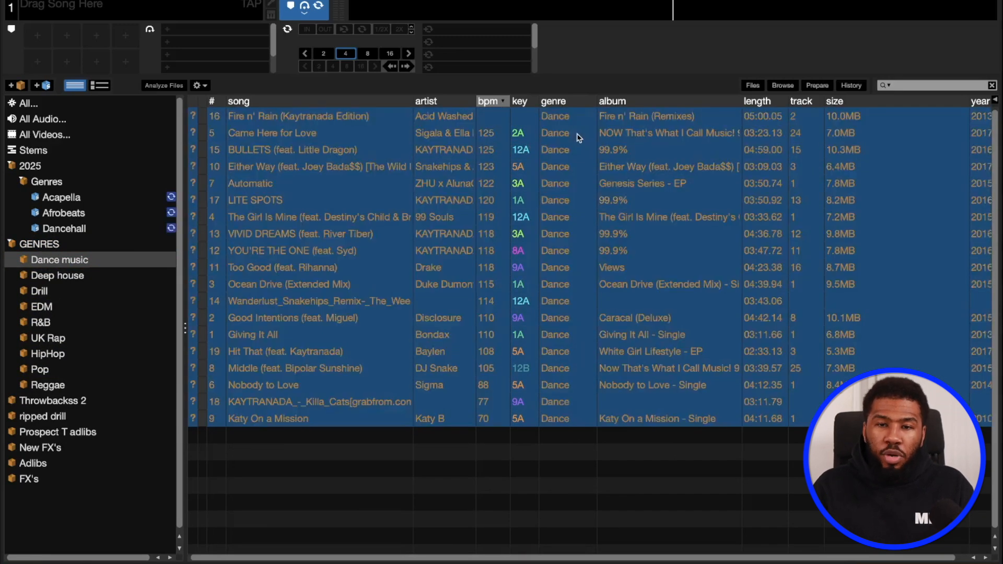
- Create a live-updating smart crate with the rule genre is Dance
{"action": "left_click", "coordinate": [46, 86]}
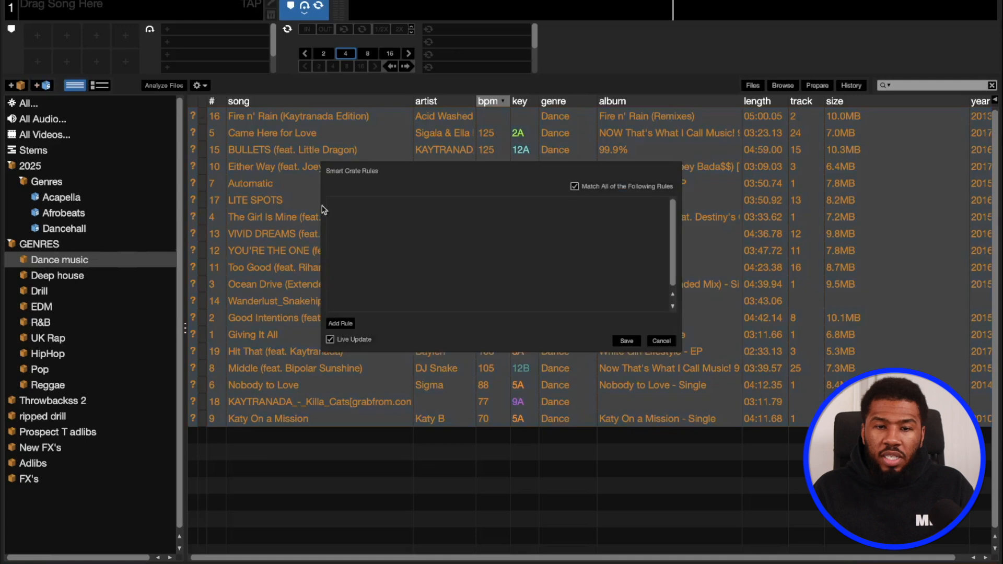
{"action": "left_click", "coordinate": [369, 215]}
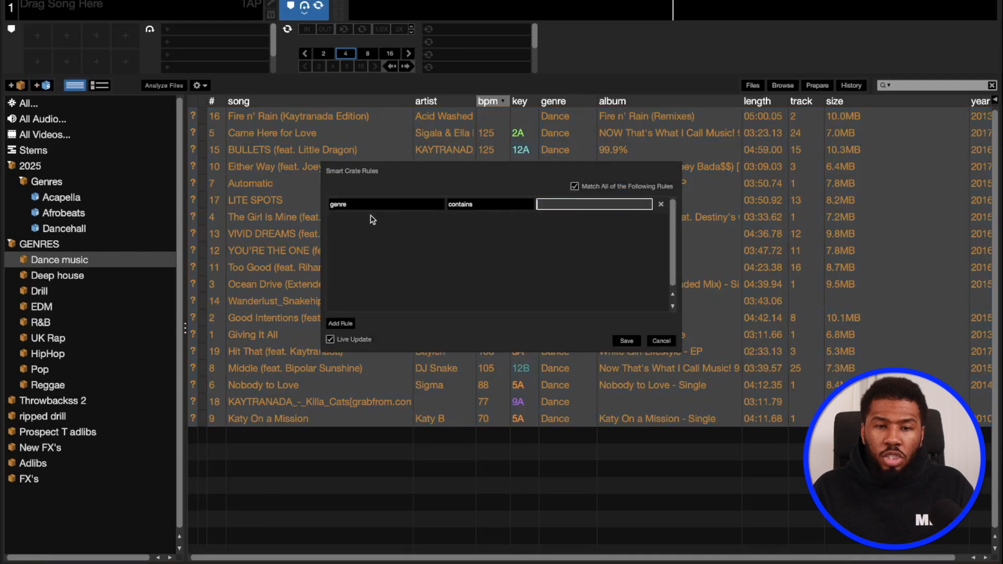
{"action": "left_click", "coordinate": [368, 206]}
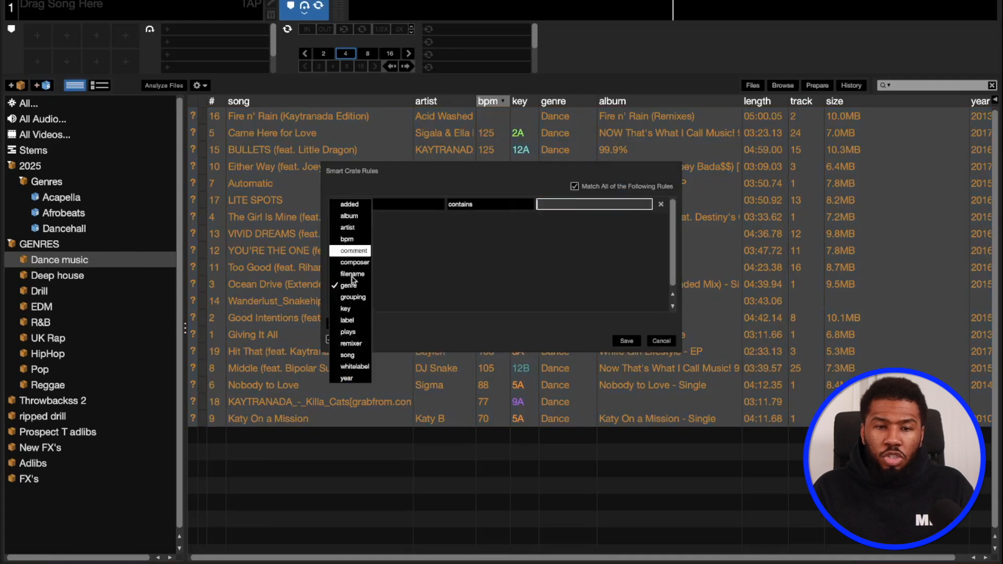
{"action": "left_click", "coordinate": [351, 287]}
{"action": "left_click", "coordinate": [483, 205]}
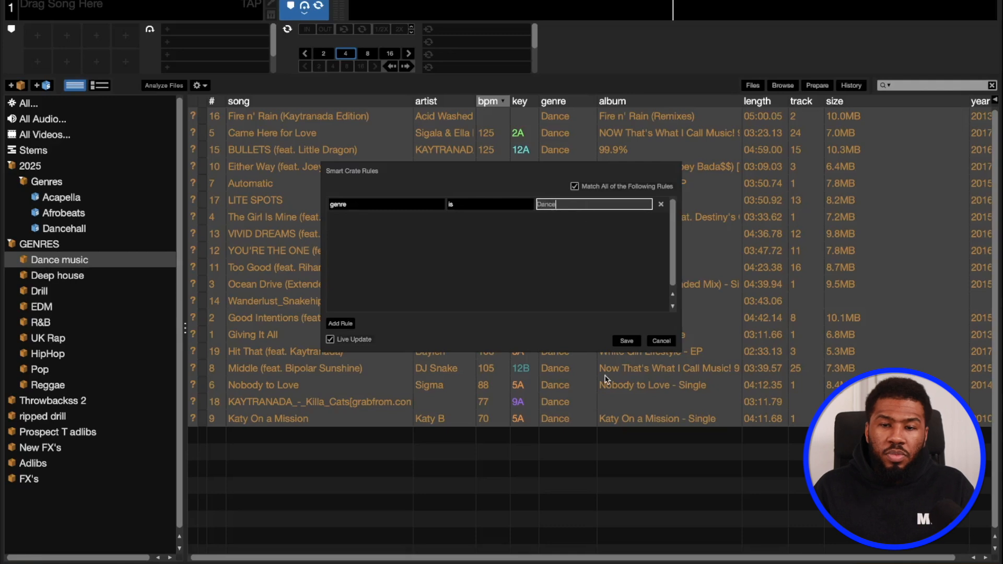
{"action": "left_click", "coordinate": [627, 341]}
- Move the new smart crate below Dancehall in the 2025 Genres crate and rename it Dance
{"action": "left_click", "coordinate": [47, 496]}
{"action": "left_click_drag", "start_coordinate": [47, 495], "coordinate": [44, 241]}
{"action": "double_click", "coordinate": [52, 243]}
{"action": "type", "text": "Da"}
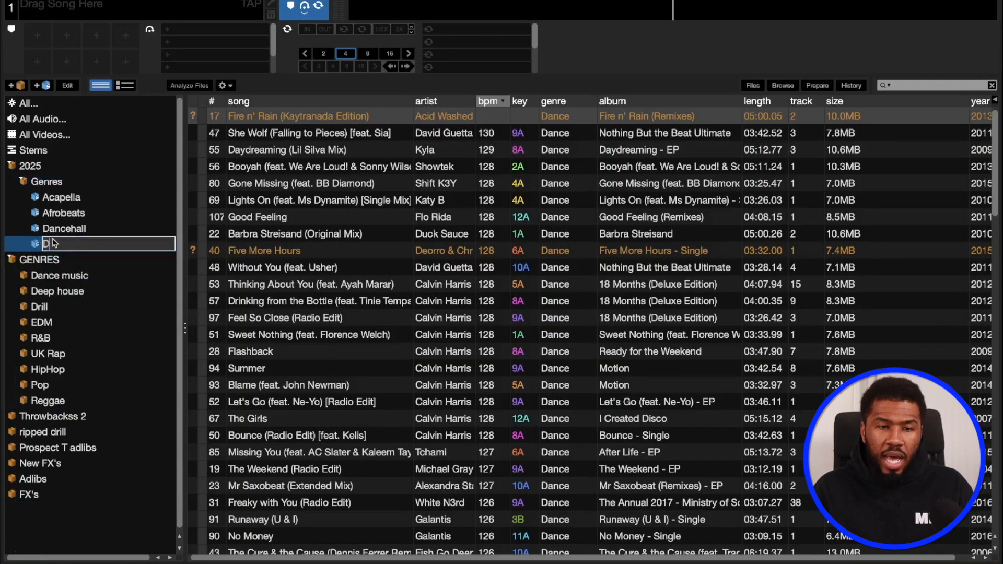
{"action": "type", "text": "nce"}
{"action": "key", "text": "Return"}
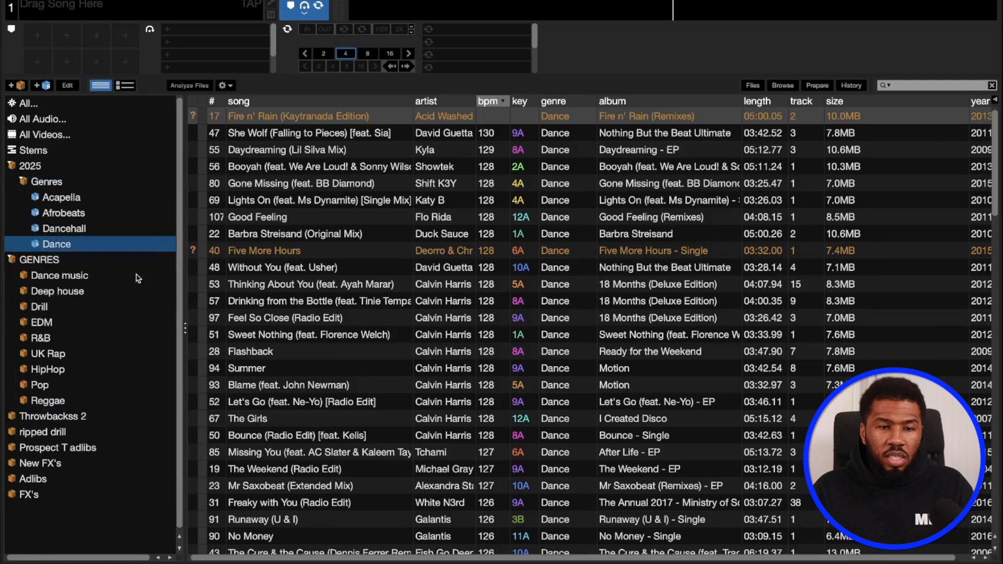
- Delete the old Dance music crate from GENRES and open the Deep house crate
{"action": "left_click", "coordinate": [96, 276]}
{"action": "key", "text": "super+BackSpace"}
{"action": "left_click", "coordinate": [68, 278]}
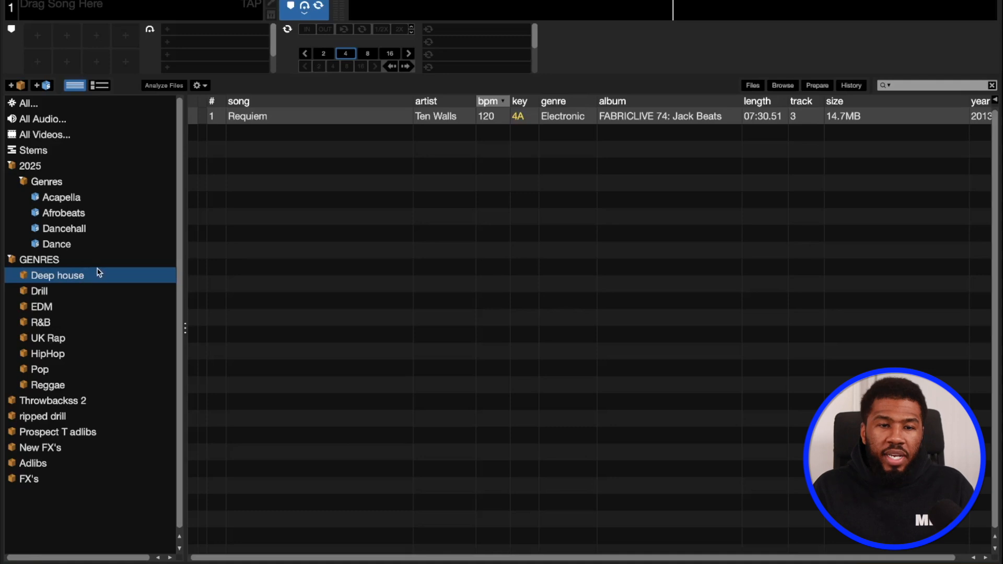
- Set the genre of the Requiem track in the old Deep house crate to House
{"action": "left_click", "coordinate": [560, 116]}
{"action": "type", "text": "?Hous"}
{"action": "key", "text": "BackSpace"}
{"action": "key", "text": "BackSpace"}
{"action": "key", "text": "BackSpace"}
{"action": "key", "text": "BackSpace"}
{"action": "type", "text": "ouse"}
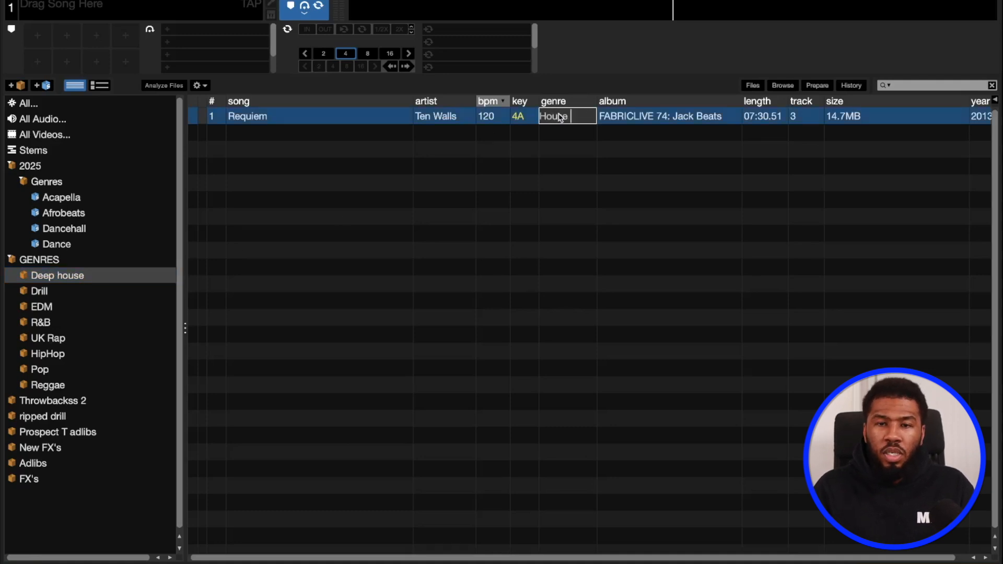
{"action": "key", "text": "Return"}
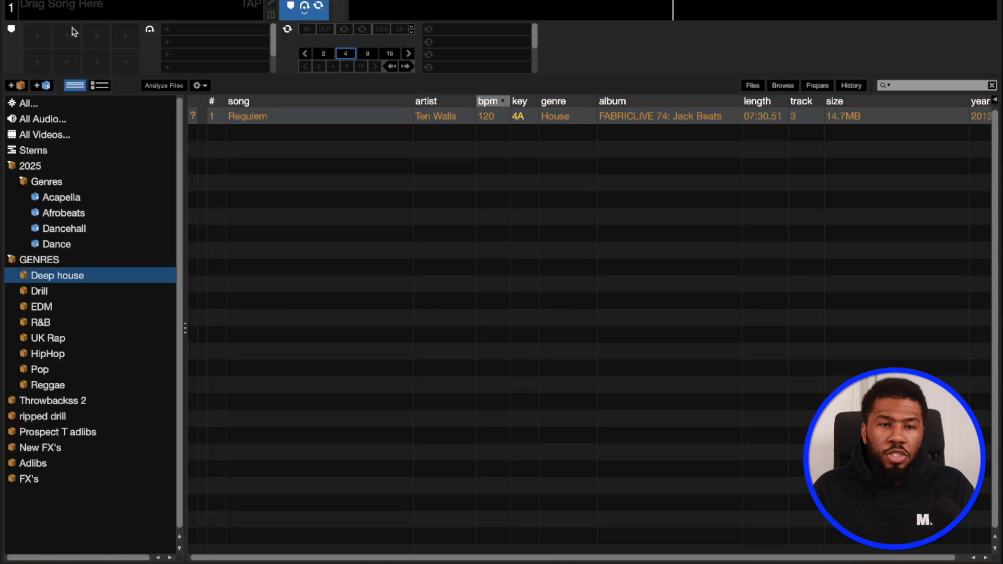
- Create a live-updating smart crate with the rule genre is House
{"action": "left_click", "coordinate": [42, 85]}
{"action": "left_click", "coordinate": [340, 324]}
{"action": "left_click", "coordinate": [359, 206]}
{"action": "left_click", "coordinate": [353, 287]}
{"action": "left_click", "coordinate": [497, 205]}
{"action": "left_click", "coordinate": [491, 227]}
{"action": "left_click", "coordinate": [565, 205]}
{"action": "type", "text": "House"}
{"action": "left_click", "coordinate": [626, 340]}
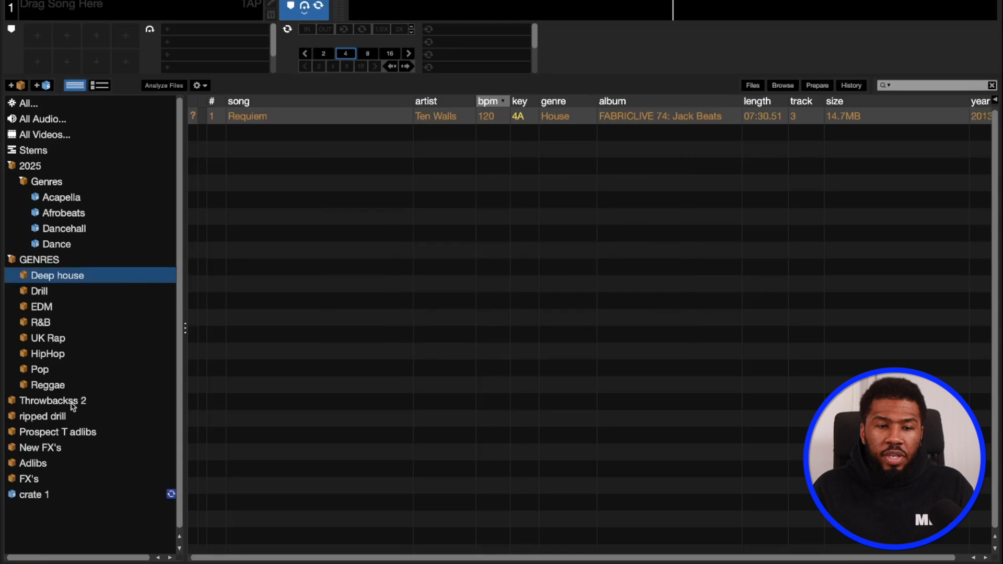
- Move the new smart crate below Dance in the 2025 Genres crate and rename it House
{"action": "left_click", "coordinate": [37, 503]}
{"action": "left_click_drag", "start_coordinate": [36, 503], "coordinate": [42, 255]}
{"action": "double_click", "coordinate": [49, 260]}
{"action": "type", "text": "Hous"}
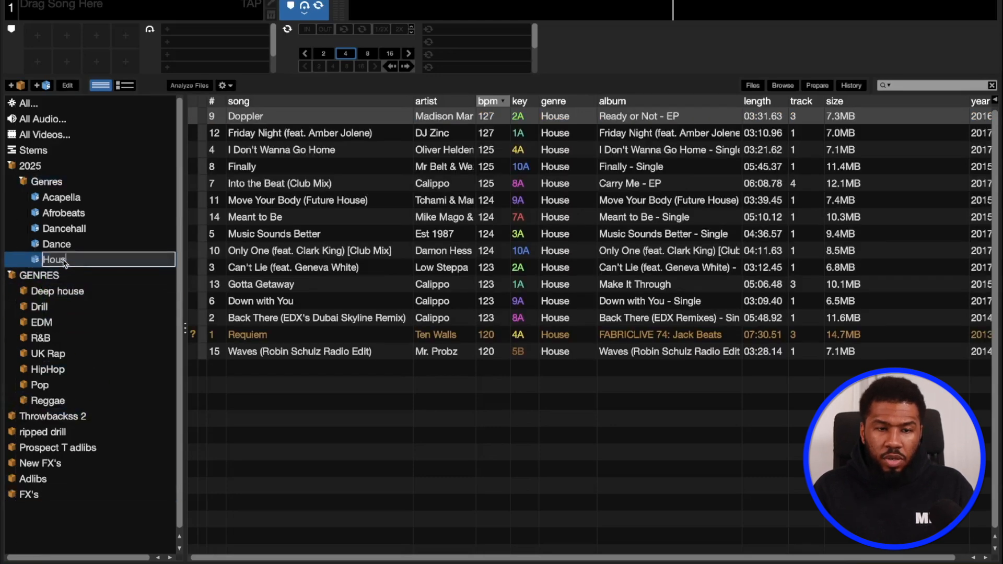
{"action": "type", "text": "e"}
{"action": "key", "text": "Return"}
- Delete the old Deep house crate from GENRES and open the Drill crate
{"action": "left_click", "coordinate": [83, 292]}
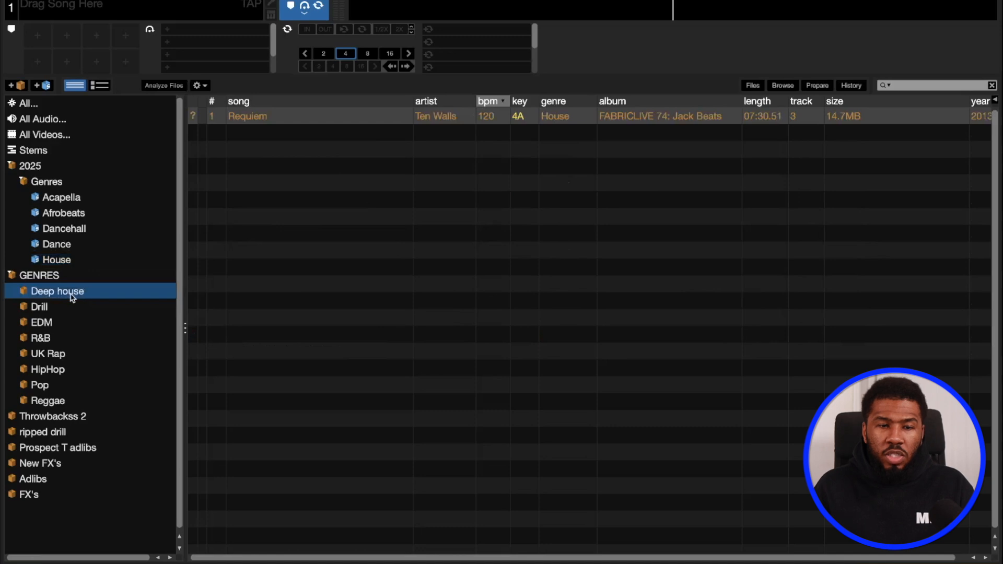
{"action": "key", "text": "Delete"}
{"action": "left_click", "coordinate": [68, 297]}
- Examine the genre tags of the tracks in the Drill and UK Rap crates
{"action": "scroll", "coordinate": [457, 220], "scroll_direction": "down", "scroll_amount": 3}
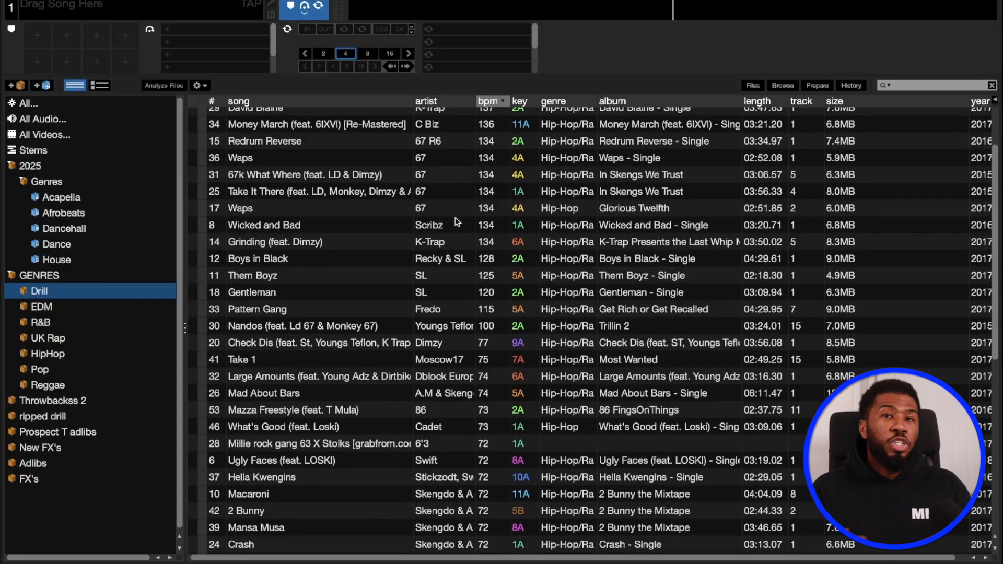
{"action": "scroll", "coordinate": [586, 359], "scroll_direction": "down", "scroll_amount": 1}
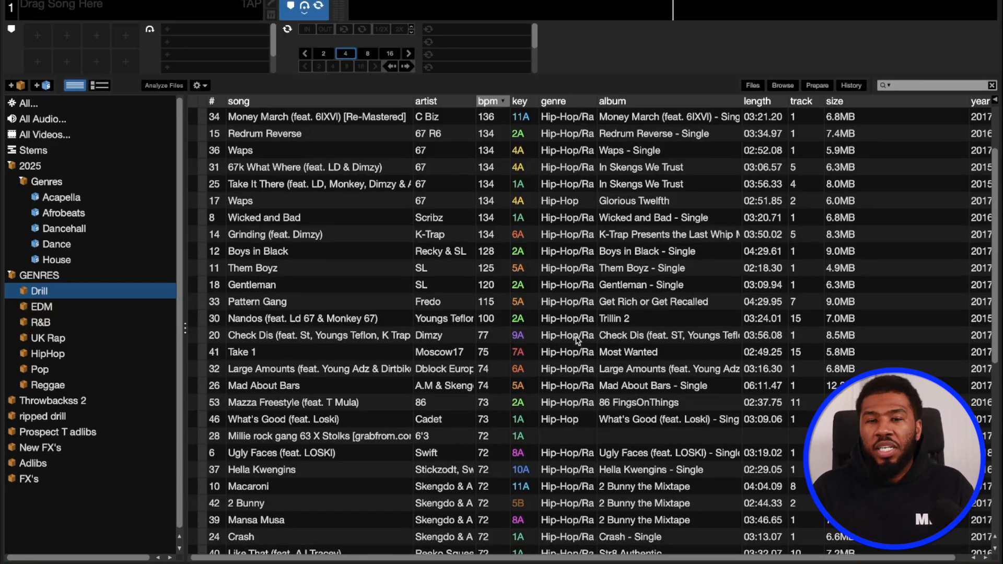
{"action": "scroll", "coordinate": [575, 413], "scroll_direction": "down", "scroll_amount": 5}
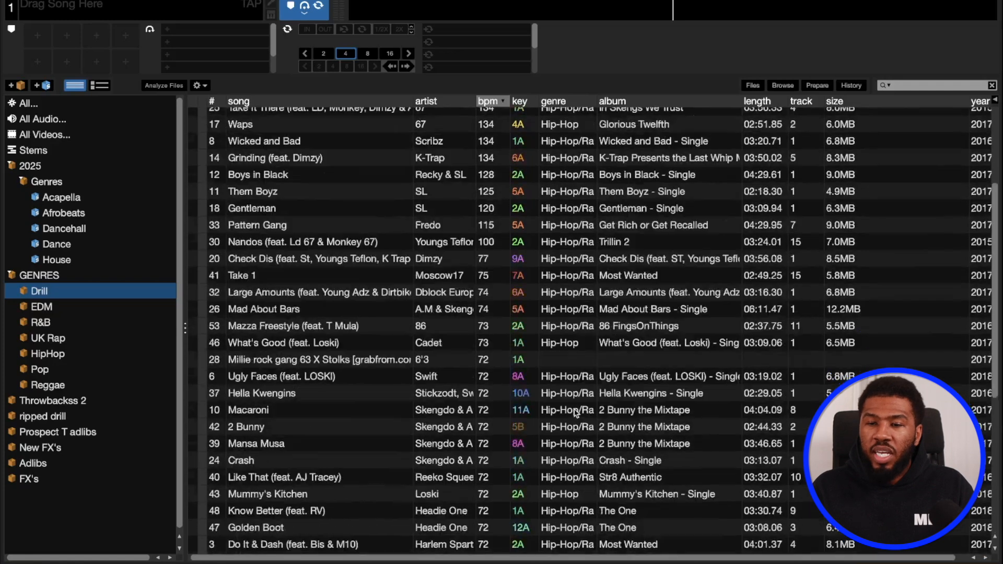
{"action": "scroll", "coordinate": [575, 413], "scroll_direction": "down", "scroll_amount": 2}
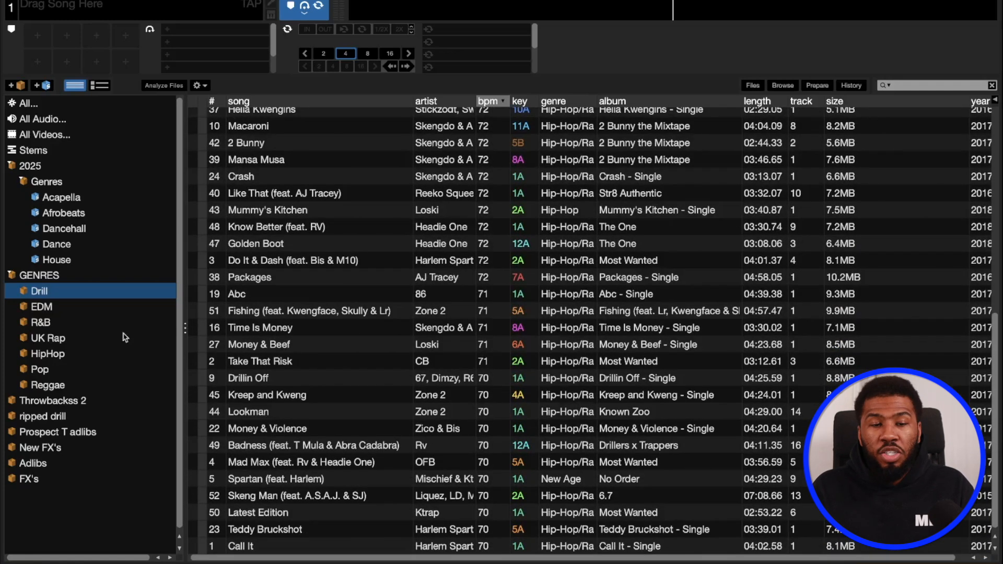
{"action": "left_click", "coordinate": [60, 348]}
{"action": "scroll", "coordinate": [553, 293], "scroll_direction": "down", "scroll_amount": 7}
{"action": "scroll", "coordinate": [552, 292], "scroll_direction": "up", "scroll_amount": 7}
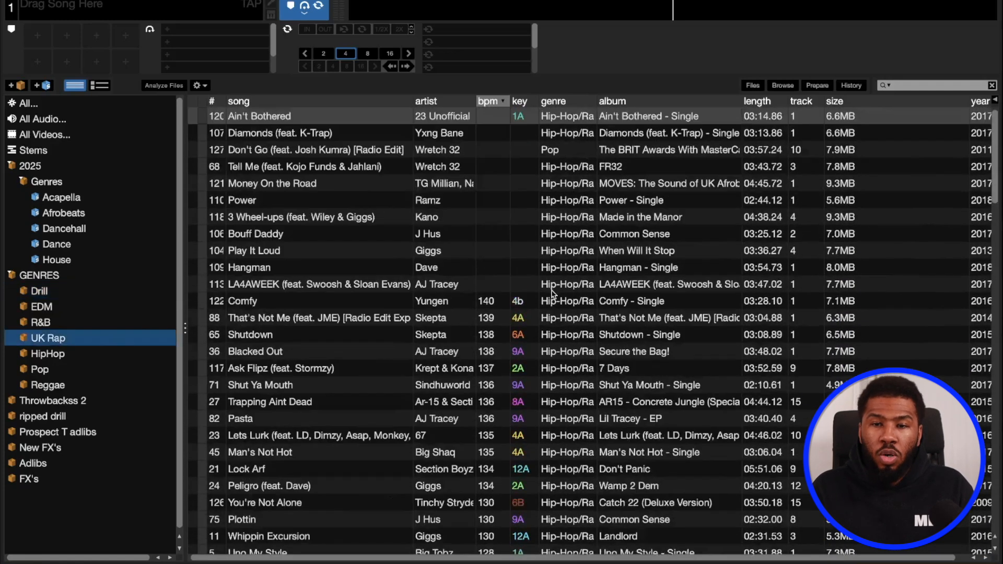
- Move the UK Rap crate above Drill in GENRES and widen the genre column of its track list
{"action": "left_click_drag", "start_coordinate": [45, 341], "coordinate": [37, 296]}
{"action": "left_click", "coordinate": [97, 322]}
{"action": "left_click", "coordinate": [58, 299]}
{"action": "left_click", "coordinate": [609, 219]}
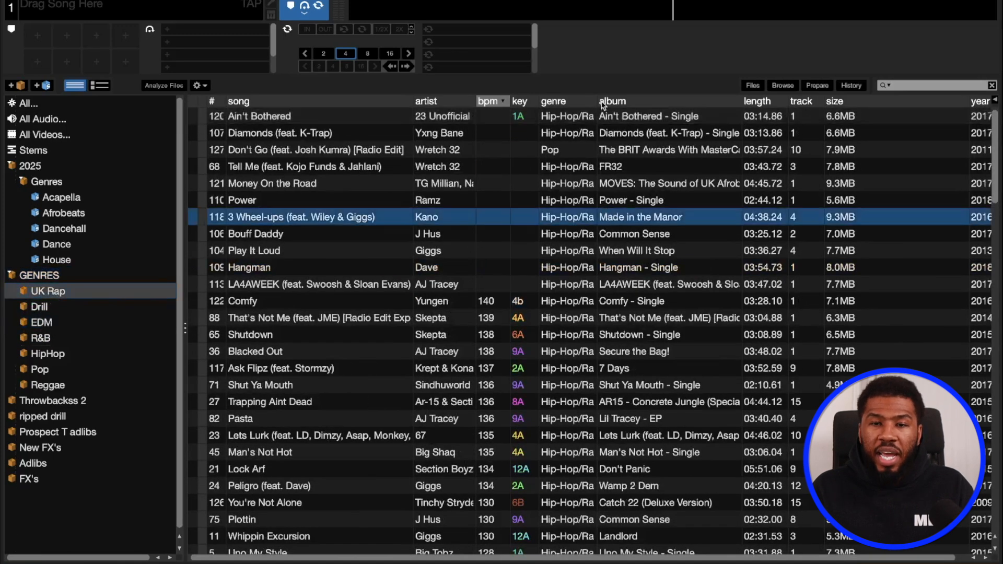
{"action": "left_click_drag", "start_coordinate": [598, 100], "coordinate": [648, 101]}
{"action": "left_click", "coordinate": [593, 119]}
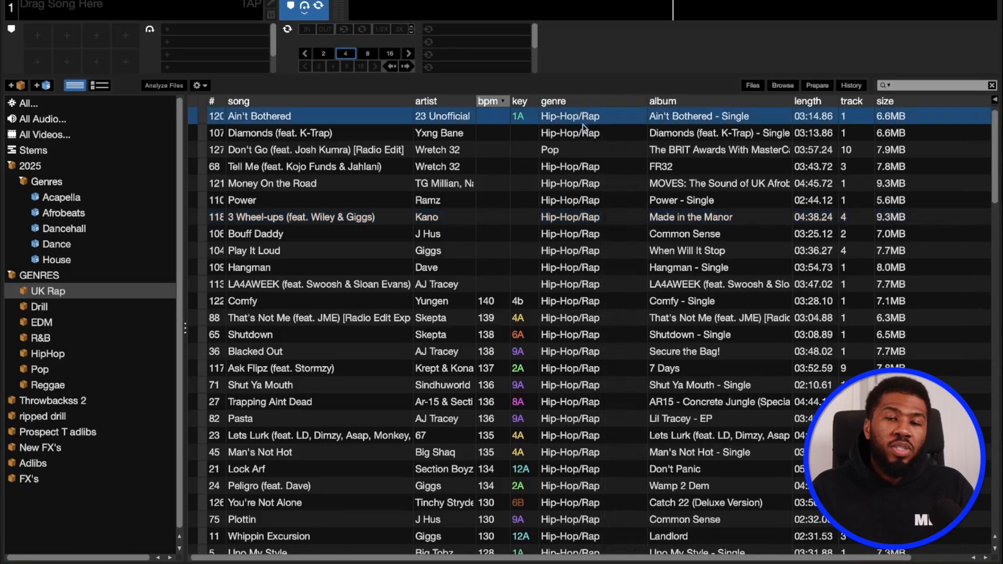
{"action": "left_click", "coordinate": [578, 184]}
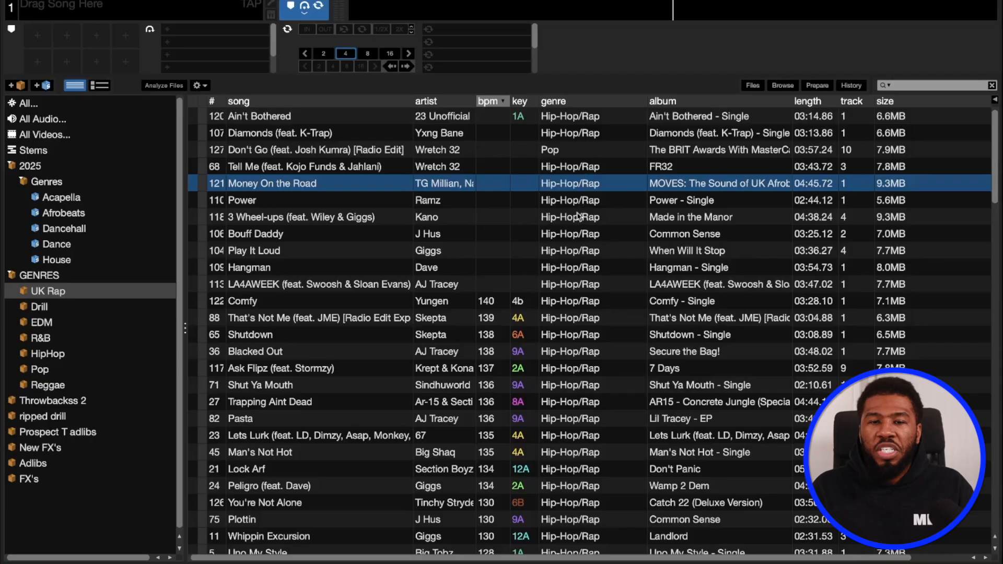
{"action": "left_click", "coordinate": [569, 215]}
{"action": "left_click", "coordinate": [585, 235]}
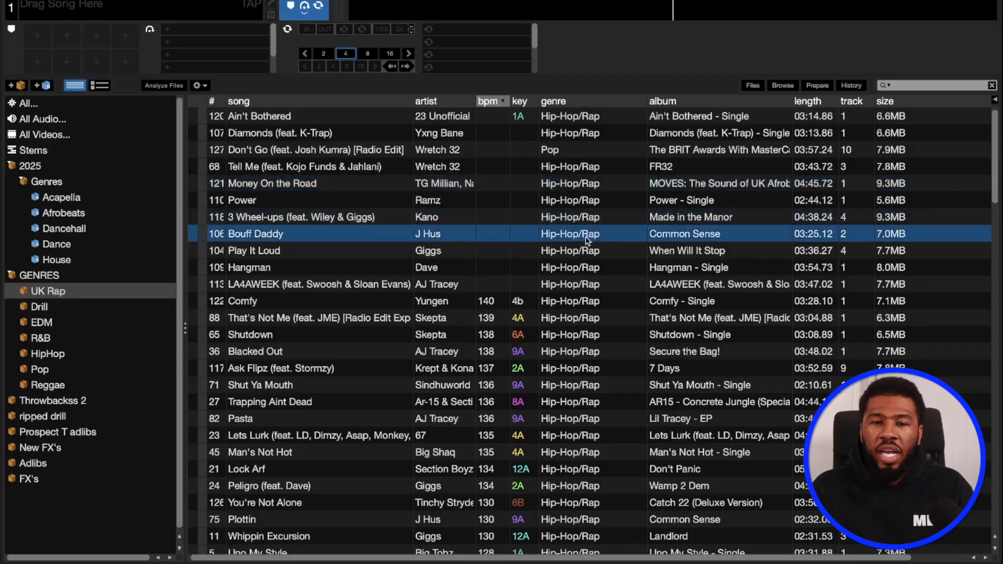
{"action": "left_click", "coordinate": [586, 252]}
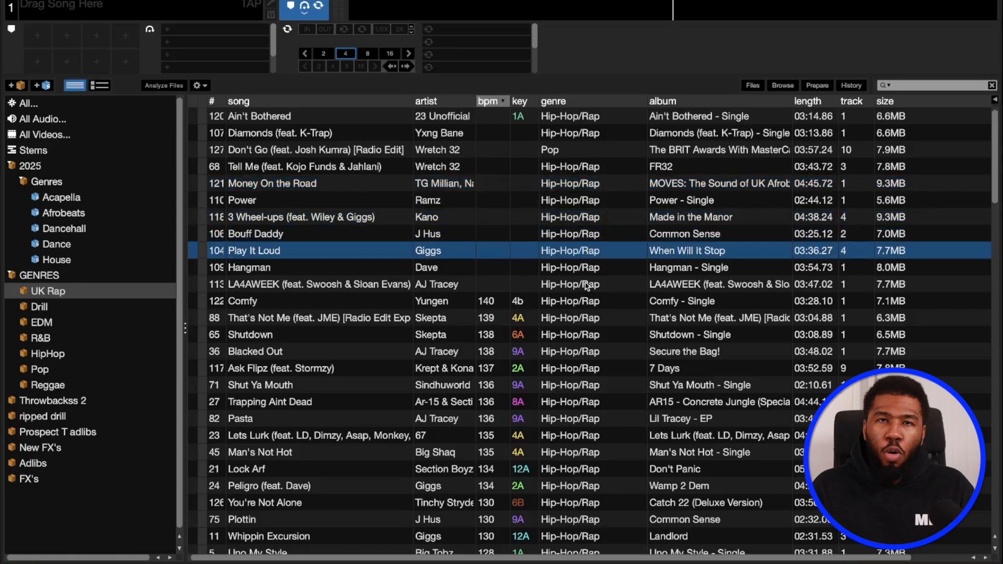
{"action": "left_click", "coordinate": [604, 234]}
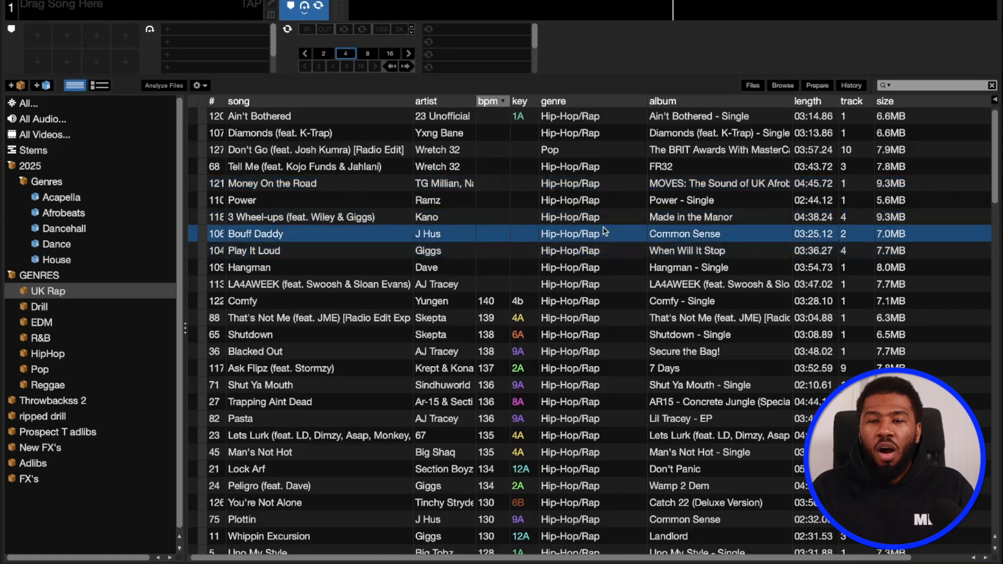
- Set the genre of all tracks in the UK Rap crate to UK Music
{"action": "left_click", "coordinate": [599, 198]}
{"action": "key", "text": "ctrl+a"}
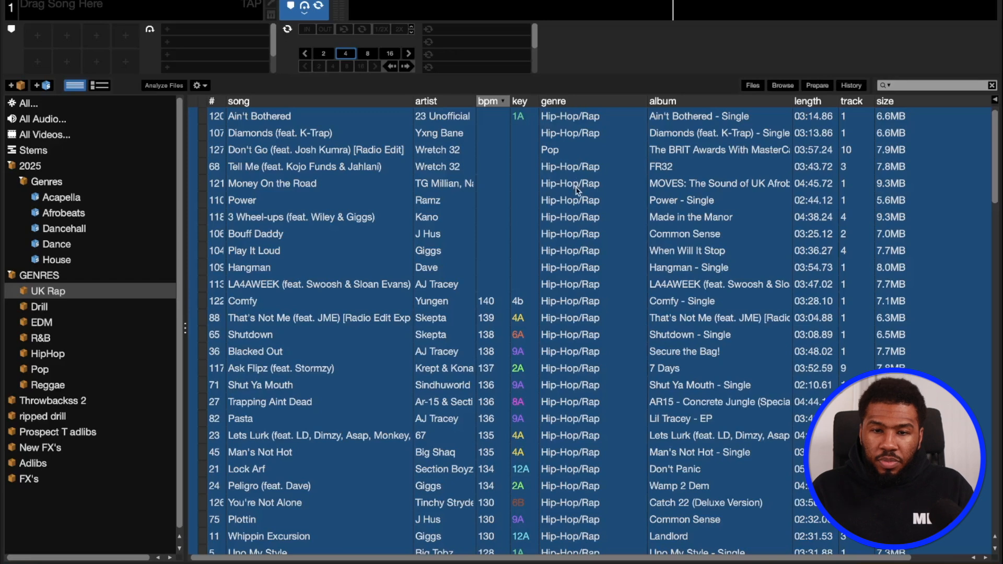
{"action": "left_click", "coordinate": [577, 190]}
{"action": "type", "text": "UK Music"}
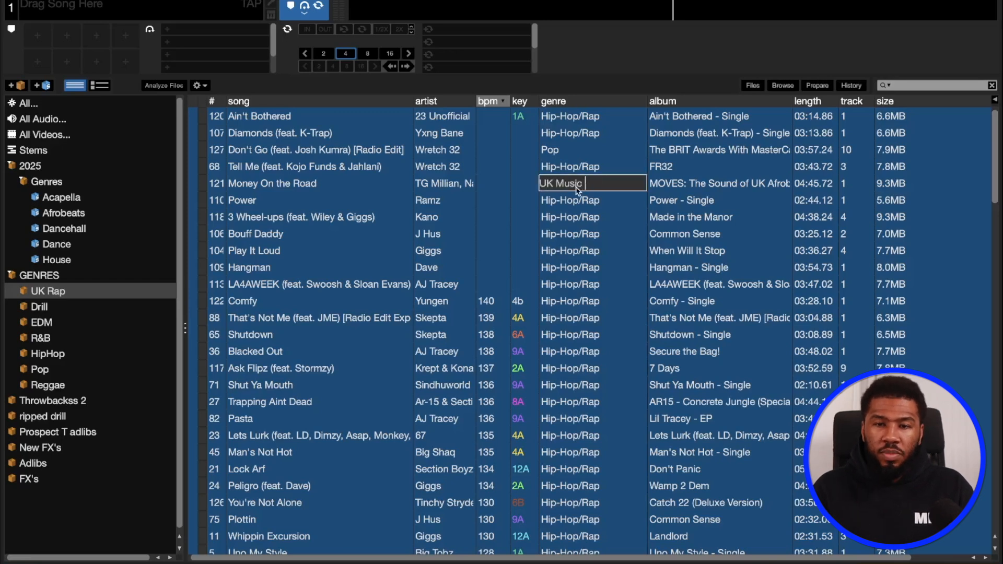
{"action": "key", "text": "Return"}
{"action": "key", "text": "Return"}
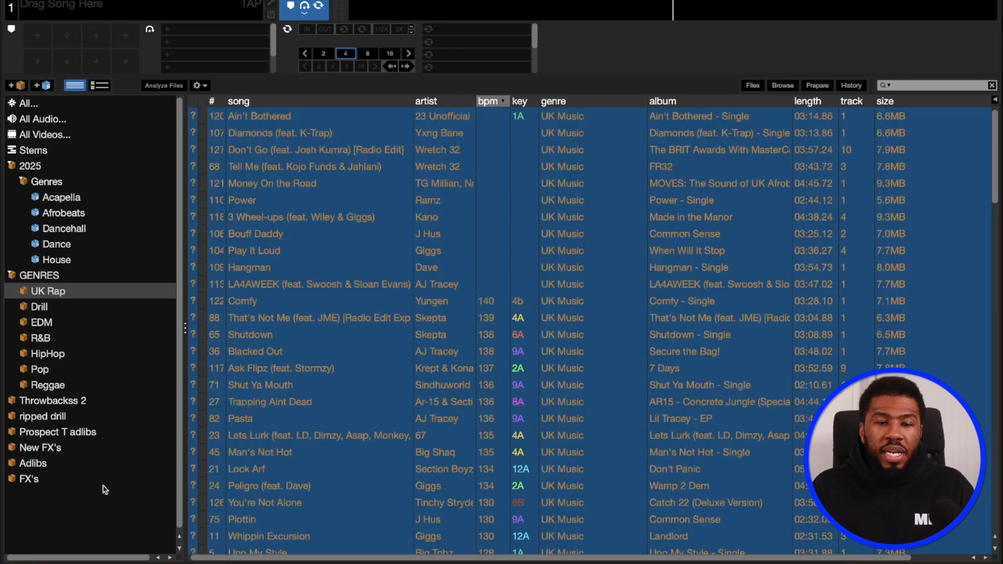
- Create a live-updating smart crate with the rule genre is UK Music
{"action": "left_click", "coordinate": [45, 88]}
{"action": "left_click", "coordinate": [340, 325]}
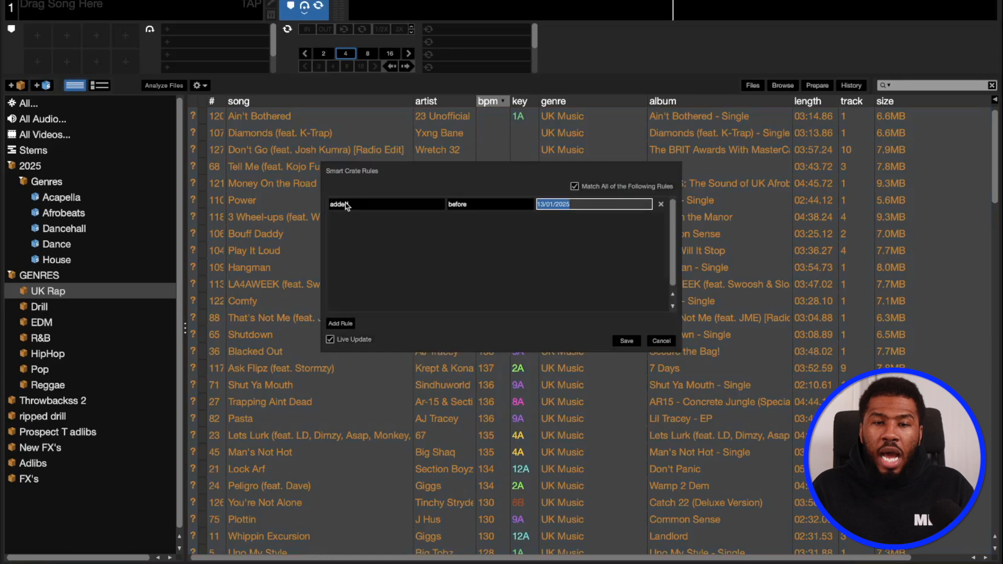
{"action": "left_click", "coordinate": [348, 204]}
{"action": "left_click", "coordinate": [346, 290]}
{"action": "left_click", "coordinate": [482, 205]}
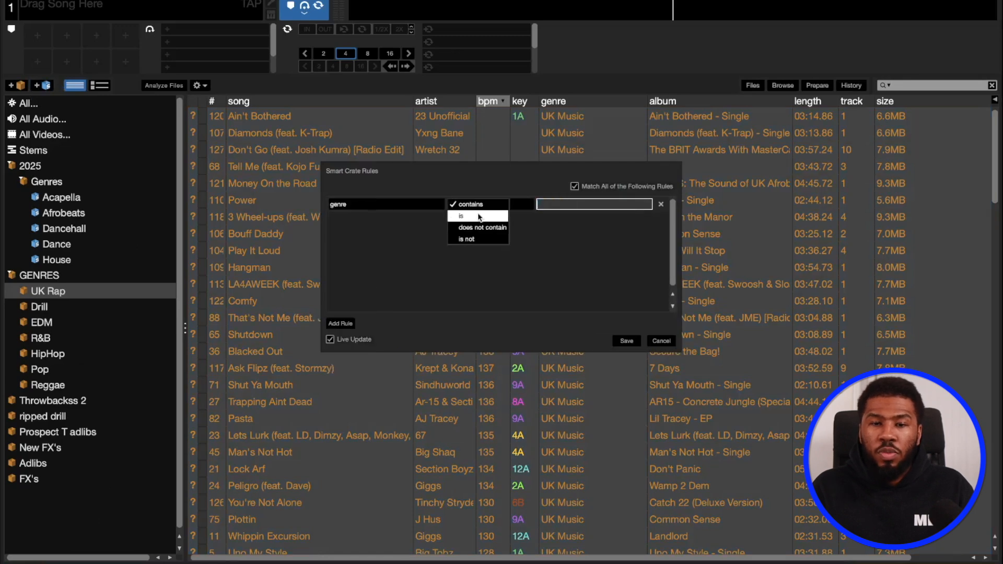
{"action": "left_click", "coordinate": [460, 215]}
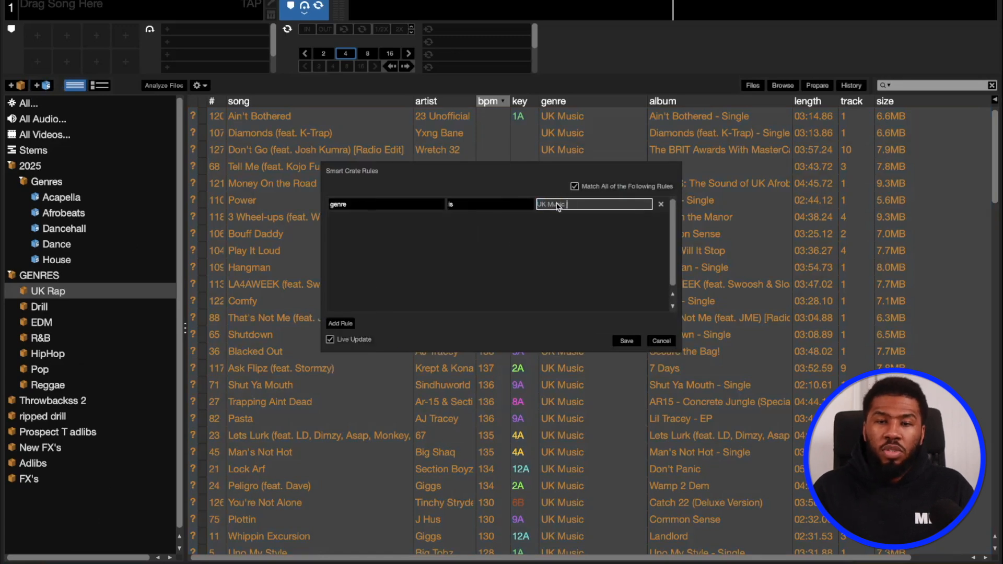
{"action": "left_click", "coordinate": [626, 341]}
- Move the new smart crate below House in the 2025 Genres crate and rename it UK Music
{"action": "left_click", "coordinate": [37, 495]}
{"action": "left_click_drag", "start_coordinate": [37, 495], "coordinate": [50, 269]}
{"action": "double_click", "coordinate": [51, 275]}
{"action": "type", "text": "UK Music"}
{"action": "key", "text": "Return"}
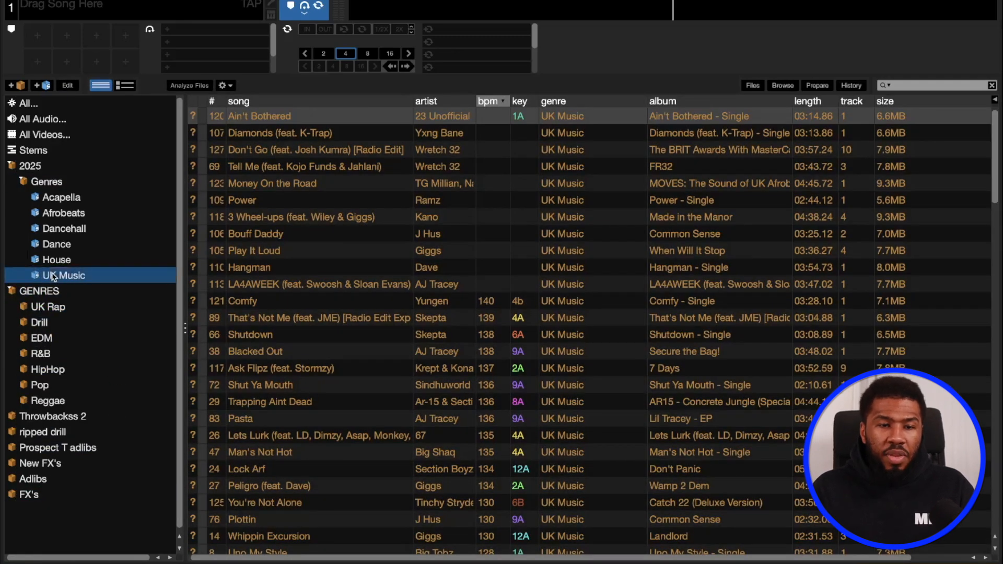
- Delete the old UK Rap crate from GENRES and open the Drill crate
{"action": "left_click", "coordinate": [66, 312]}
{"action": "key", "text": "Delete"}
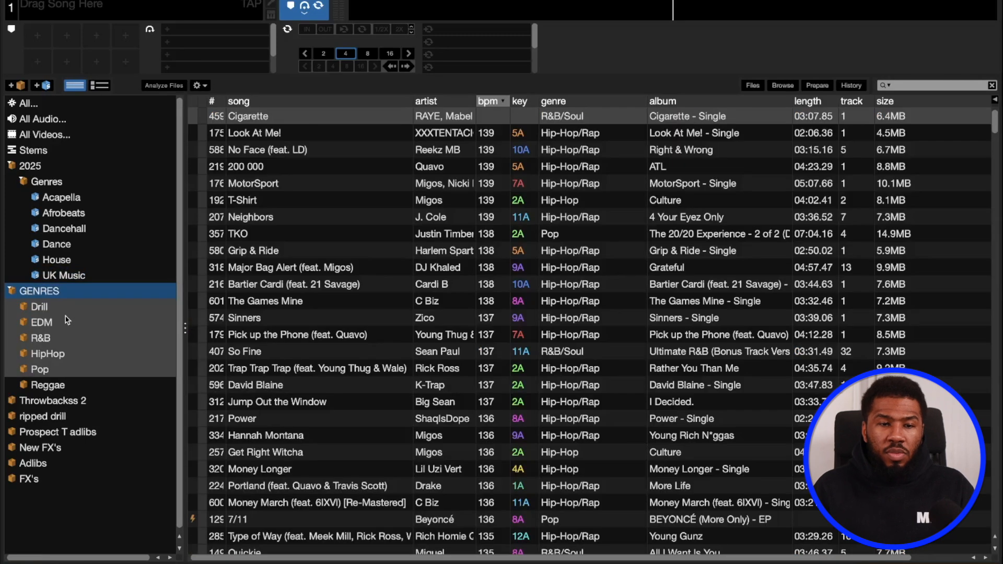
{"action": "left_click", "coordinate": [53, 313]}
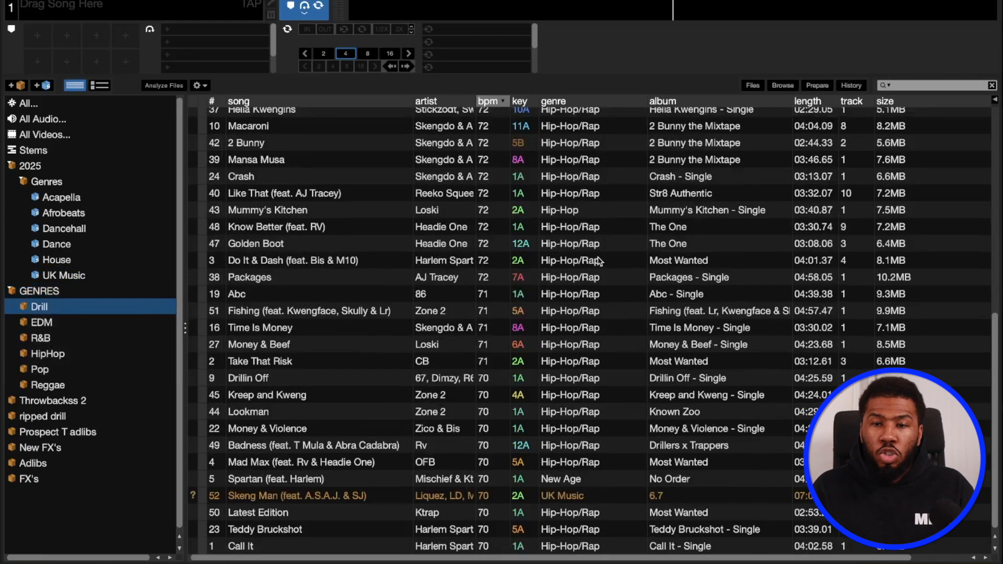
- Set the genre of all tracks in the Drill crate to UK Music and check the UK Music smart crate
{"action": "scroll", "coordinate": [594, 264], "scroll_direction": "up", "scroll_amount": 10}
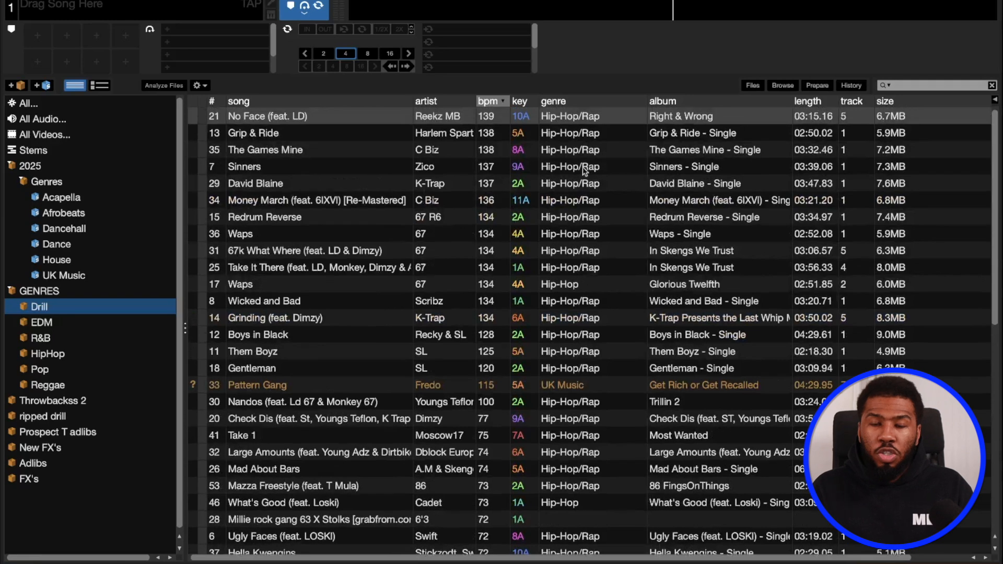
{"action": "left_click", "coordinate": [581, 212]}
{"action": "key", "text": "ctrl+a"}
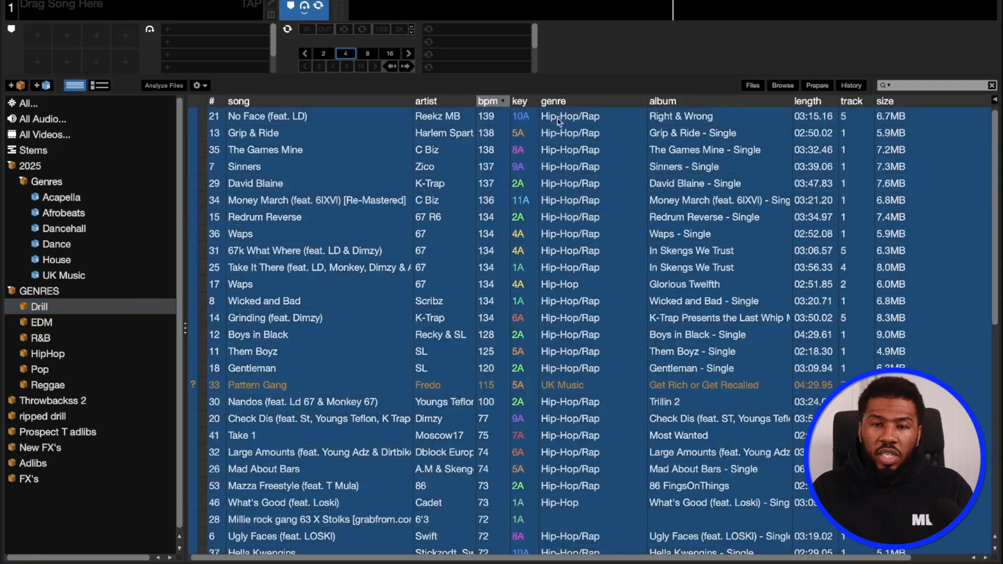
{"action": "left_click", "coordinate": [561, 116]}
{"action": "type", "text": "UK Mus"}
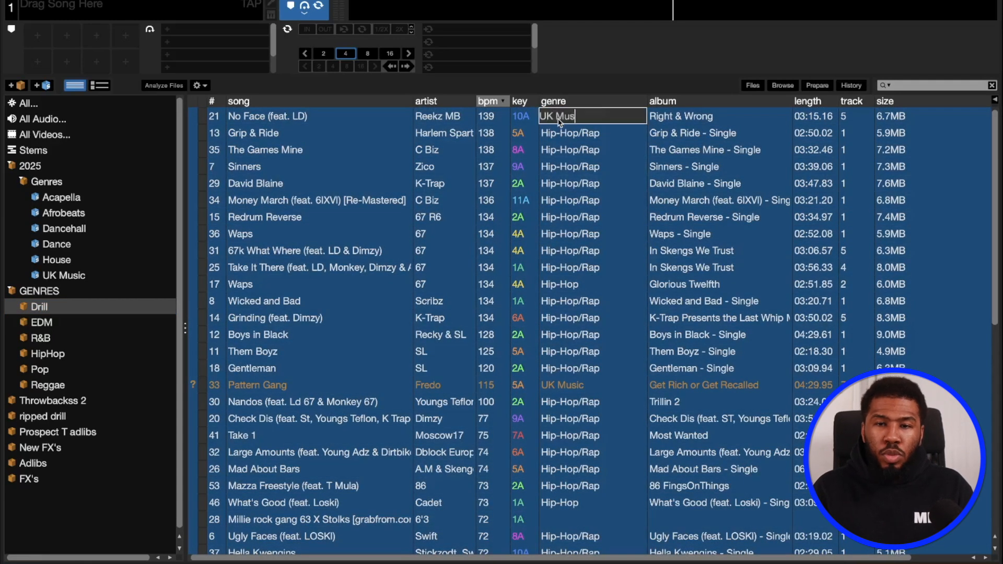
{"action": "type", "text": "ic"}
{"action": "key", "text": "Return"}
{"action": "left_click", "coordinate": [65, 276]}
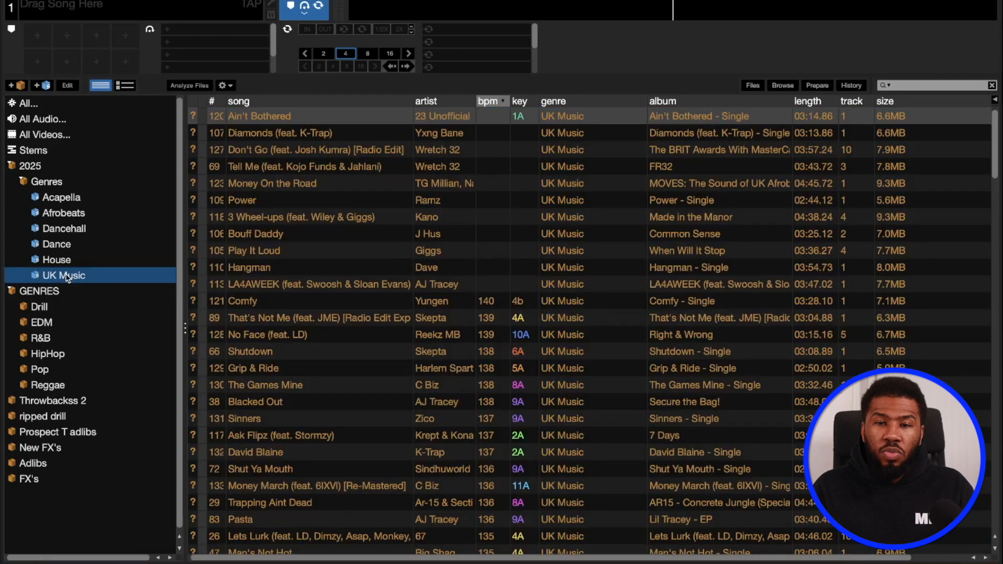
{"action": "left_click", "coordinate": [59, 310]}
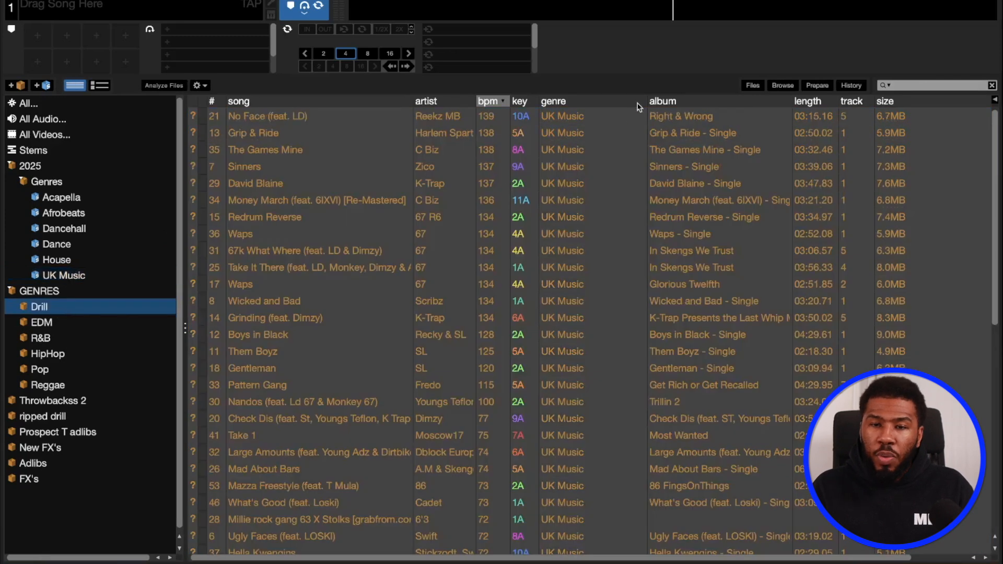
- Narrow the genre column, show the composer column and place it between genre and album
{"action": "left_click_drag", "start_coordinate": [645, 101], "coordinate": [608, 101]}
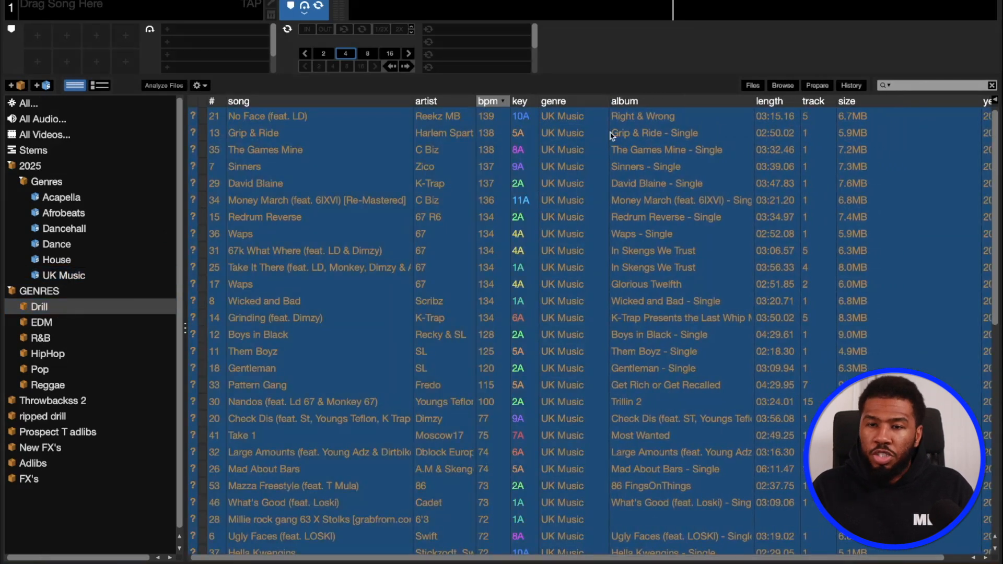
{"action": "right_click", "coordinate": [675, 101]}
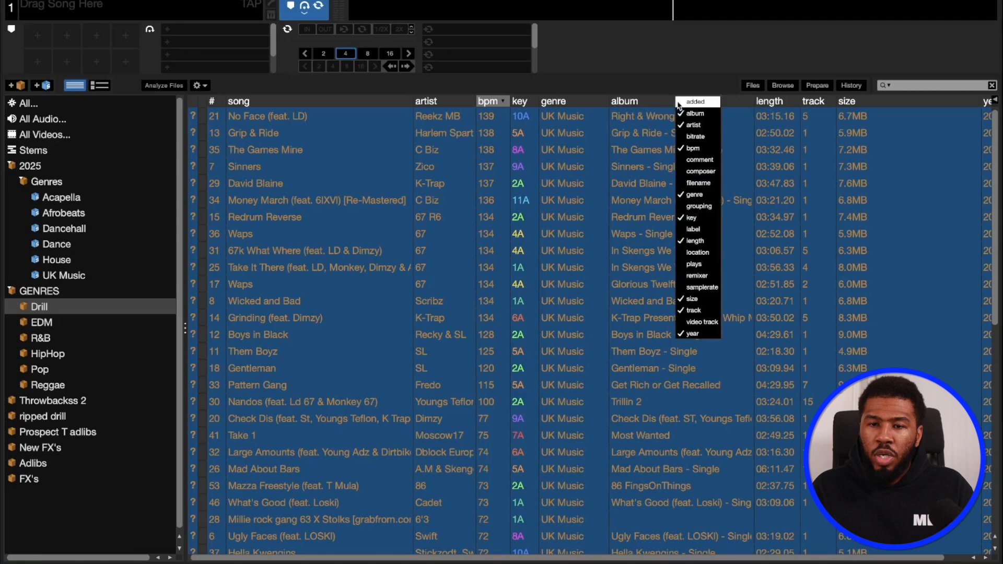
{"action": "left_click", "coordinate": [698, 172]}
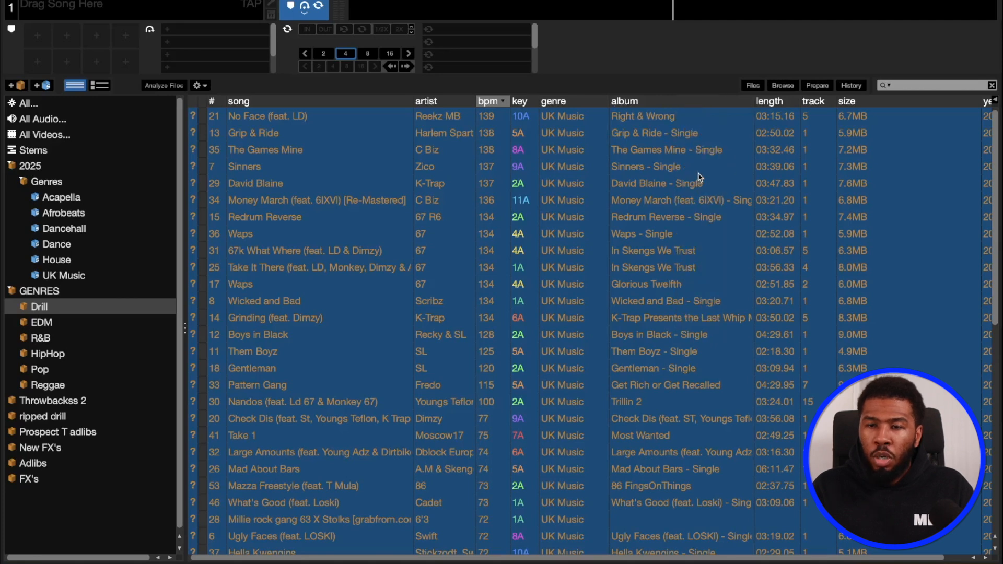
{"action": "scroll", "coordinate": [761, 164], "scroll_direction": "right", "scroll_amount": 3}
{"action": "left_click_drag", "start_coordinate": [874, 102], "coordinate": [449, 102]}
- Set the composer field of all tracks in the Drill crate to Drill and open the UK Music smart crate
{"action": "scroll", "coordinate": [546, 203], "scroll_direction": "down", "scroll_amount": 4}
{"action": "scroll", "coordinate": [545, 202], "scroll_direction": "down", "scroll_amount": 5}
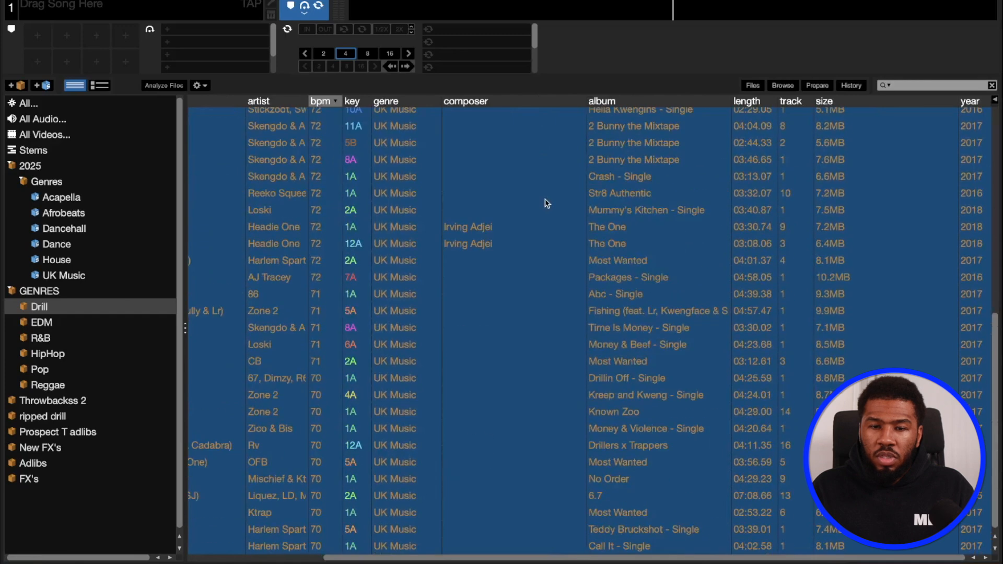
{"action": "scroll", "coordinate": [504, 263], "scroll_direction": "up", "scroll_amount": 4}
{"action": "scroll", "coordinate": [470, 340], "scroll_direction": "down", "scroll_amount": 4}
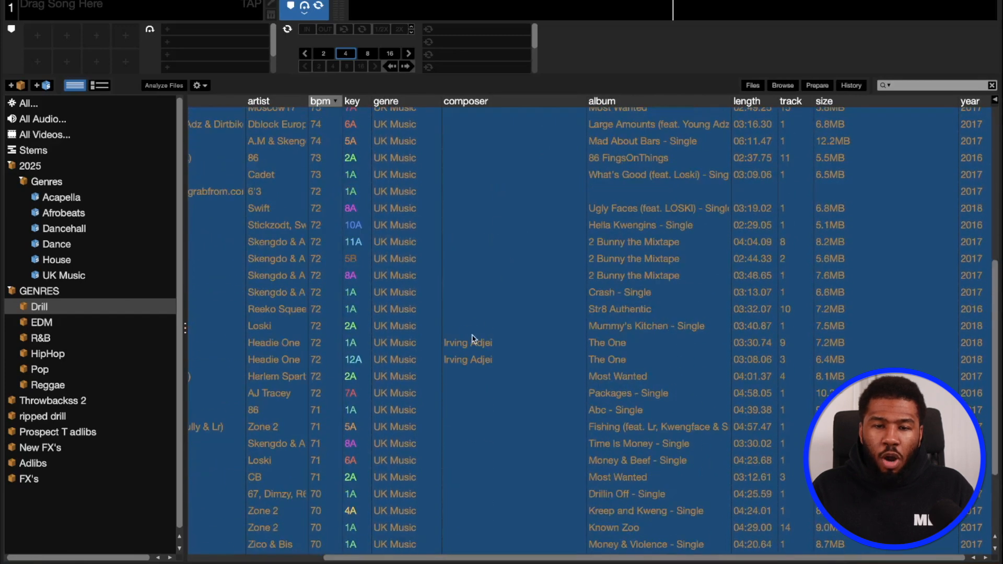
{"action": "scroll", "coordinate": [462, 324], "scroll_direction": "left", "scroll_amount": 3}
{"action": "scroll", "coordinate": [558, 299], "scroll_direction": "up", "scroll_amount": 8}
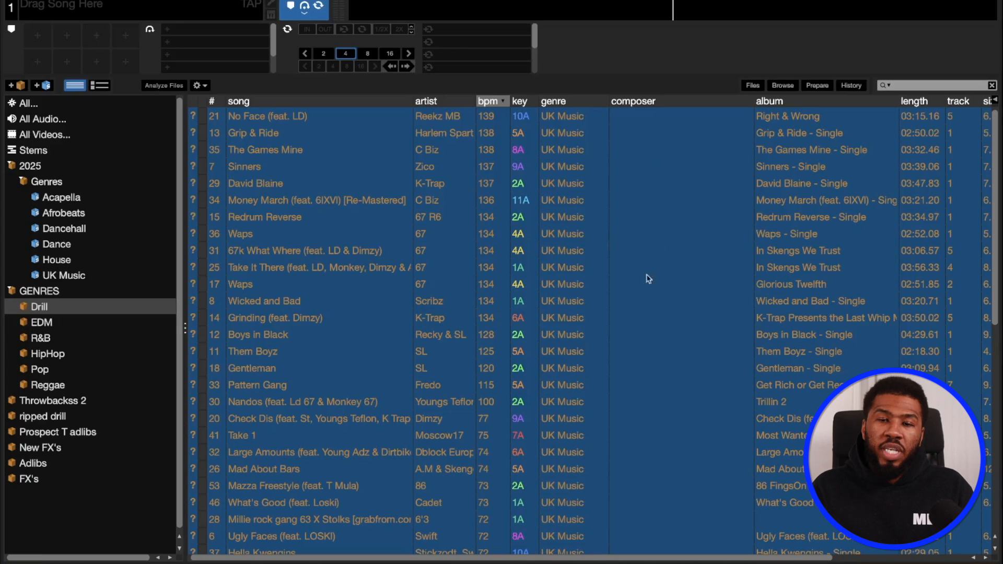
{"action": "left_click", "coordinate": [636, 122]}
{"action": "type", "text": "Drill"}
{"action": "key", "text": "Return"}
{"action": "key", "text": "Return"}
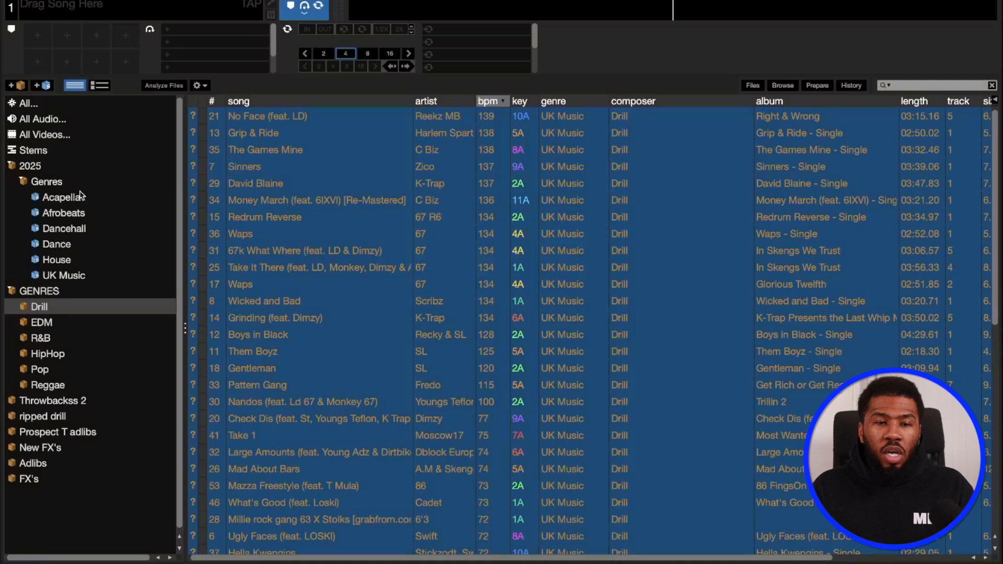
{"action": "left_click", "coordinate": [64, 275]}
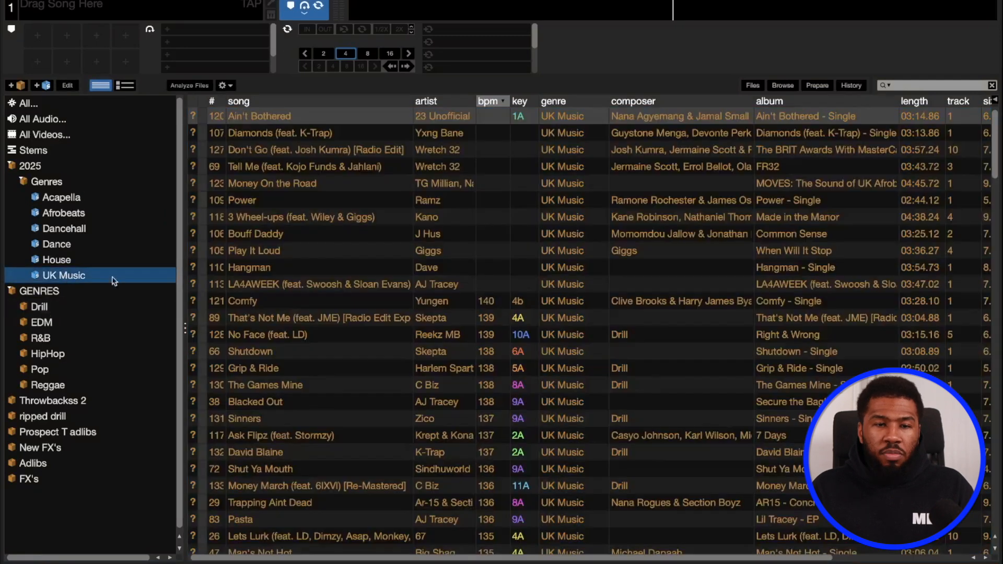
- Create a smart crate with the rule composer contains Drill, after checking the Drill-tagged tracks in UK Music
{"action": "left_click", "coordinate": [622, 335]}
{"action": "left_click", "coordinate": [630, 360]}
{"action": "left_click", "coordinate": [627, 377]}
{"action": "left_click", "coordinate": [626, 411]}
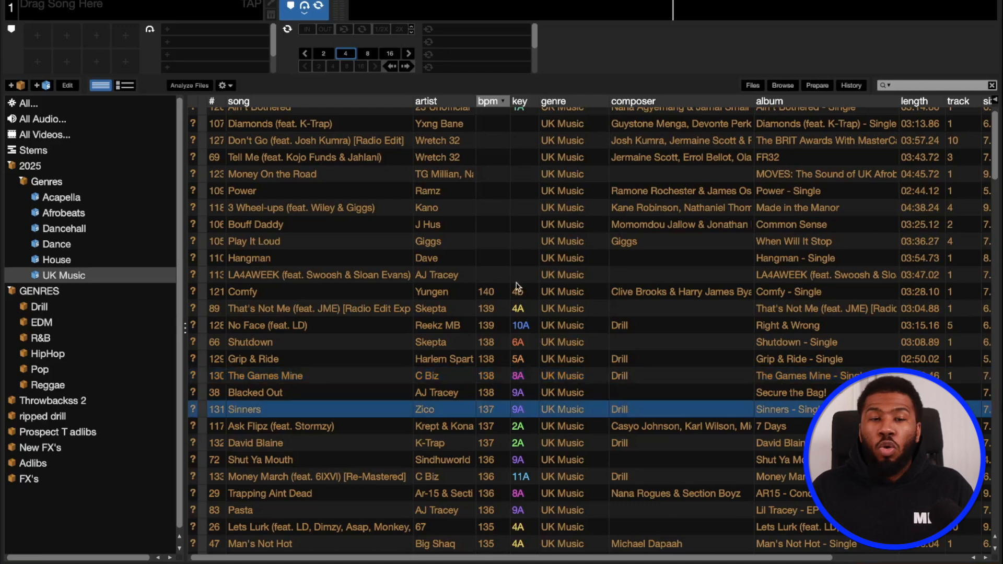
{"action": "left_click", "coordinate": [45, 88]}
{"action": "left_click", "coordinate": [340, 324]}
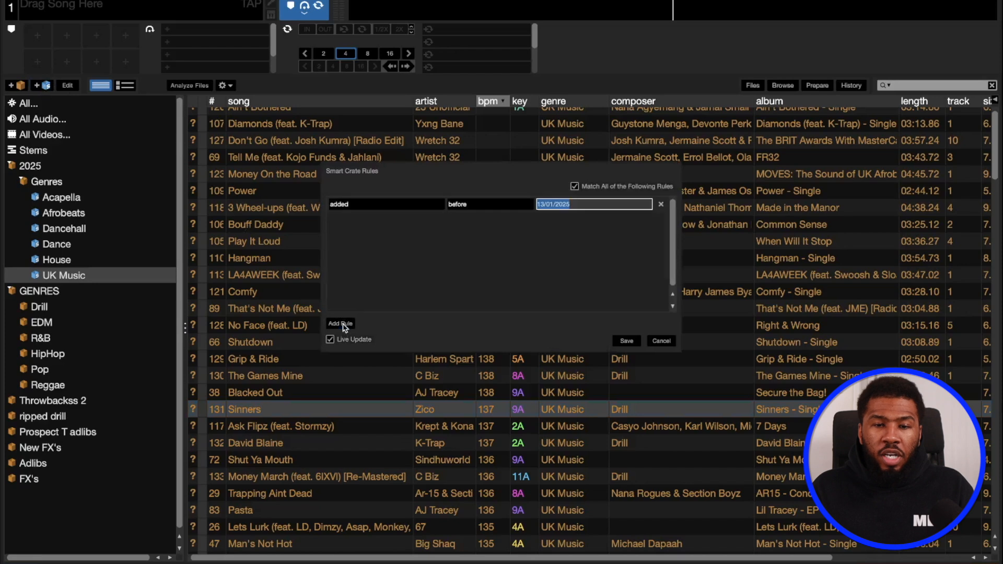
{"action": "left_click", "coordinate": [378, 208]}
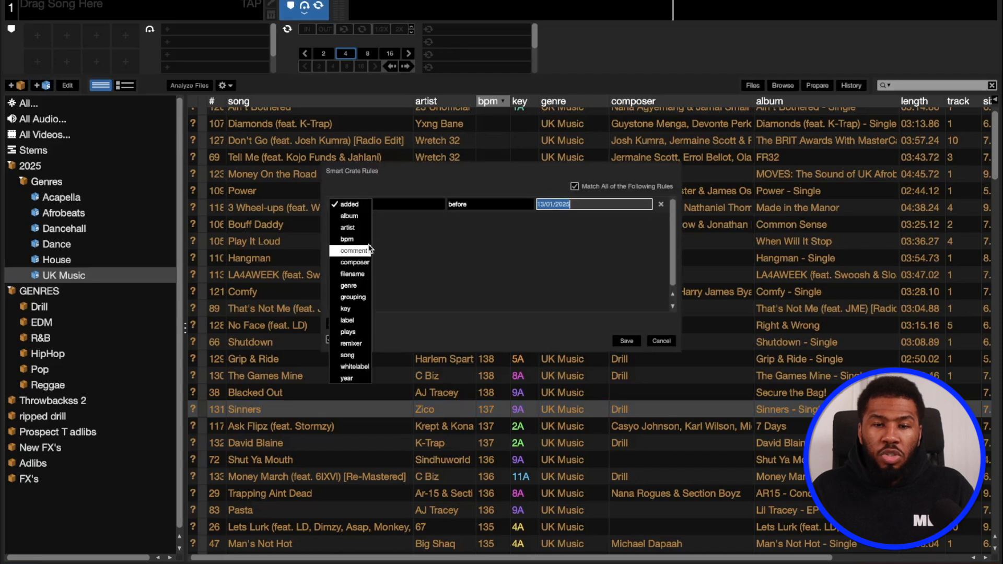
{"action": "left_click", "coordinate": [356, 262]}
{"action": "left_click", "coordinate": [484, 209]}
{"action": "left_click", "coordinate": [567, 207]}
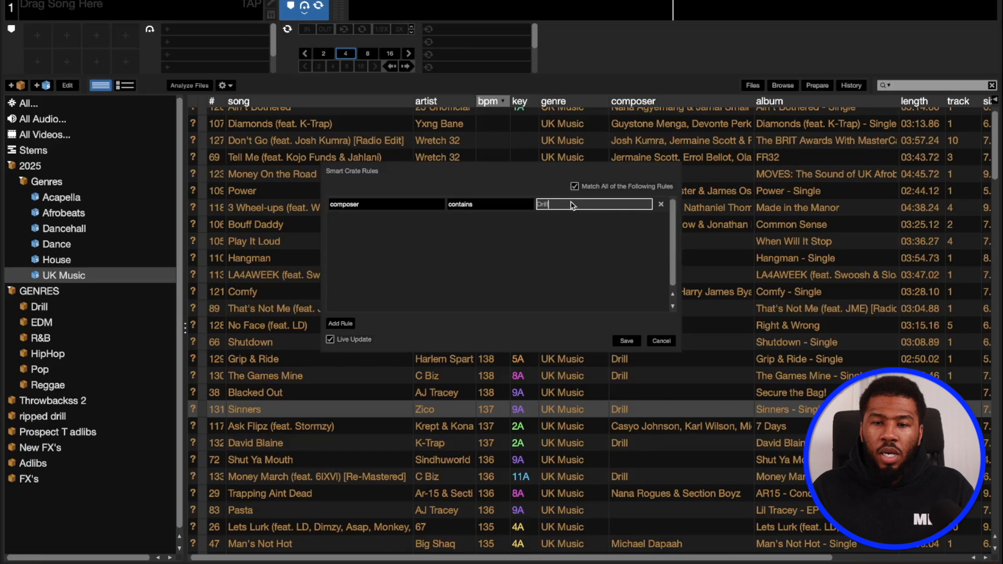
{"action": "left_click", "coordinate": [626, 341]}
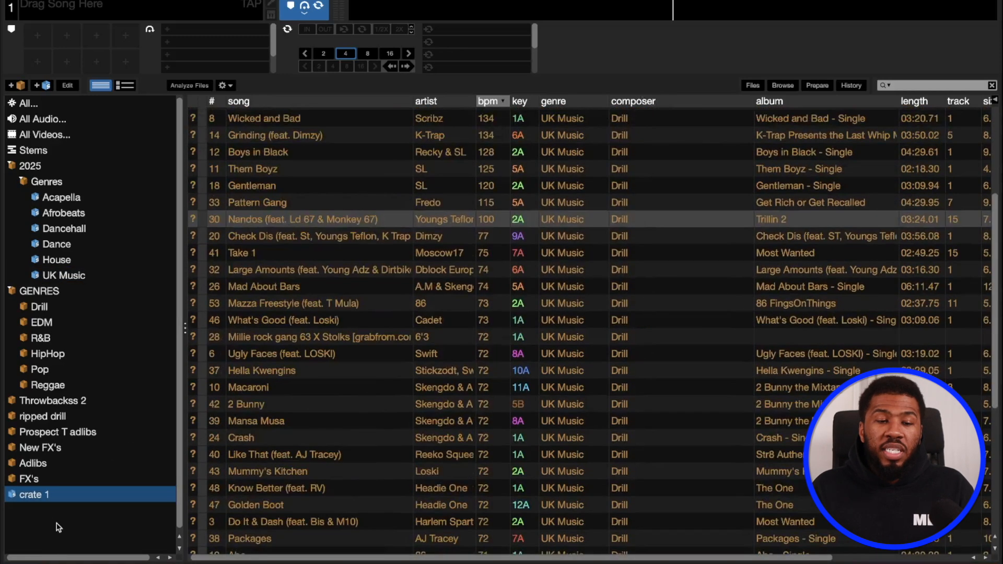
- Nest the new composer-based smart crate in Genres under 2025 and rename it Drill Music
{"action": "left_click_drag", "start_coordinate": [37, 502], "coordinate": [47, 182]}
{"action": "left_click", "coordinate": [58, 293]}
{"action": "type", "text": "Drill Music"}
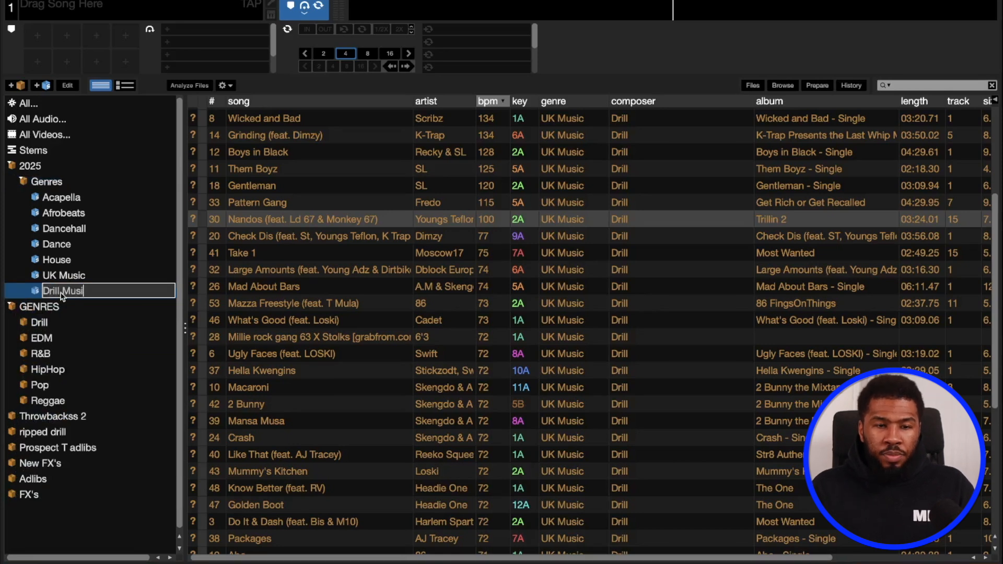
{"action": "key", "text": "Return"}
- Delete the old Drill crate from GENRES and look through the track genres in the EDM crate
{"action": "left_click", "coordinate": [45, 322]}
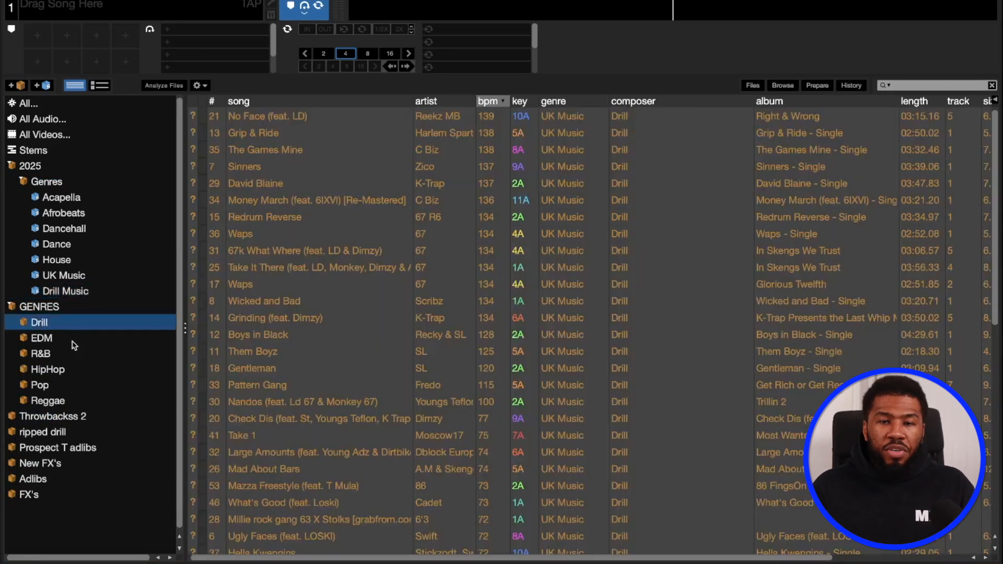
{"action": "key", "text": "super+BackSpace"}
{"action": "left_click", "coordinate": [68, 322]}
{"action": "scroll", "coordinate": [569, 225], "scroll_direction": "down", "scroll_amount": 10}
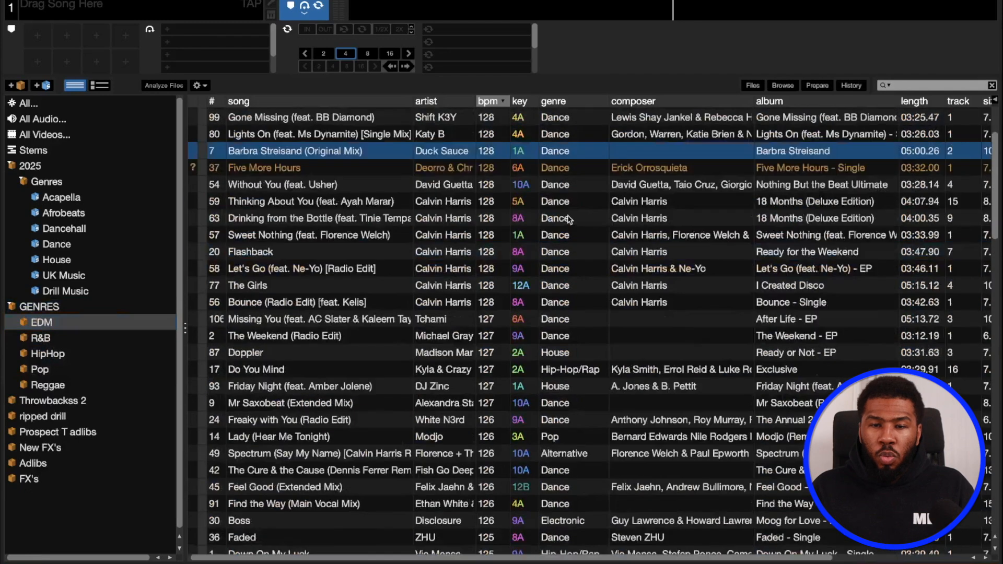
{"action": "scroll", "coordinate": [570, 225], "scroll_direction": "down", "scroll_amount": 15}
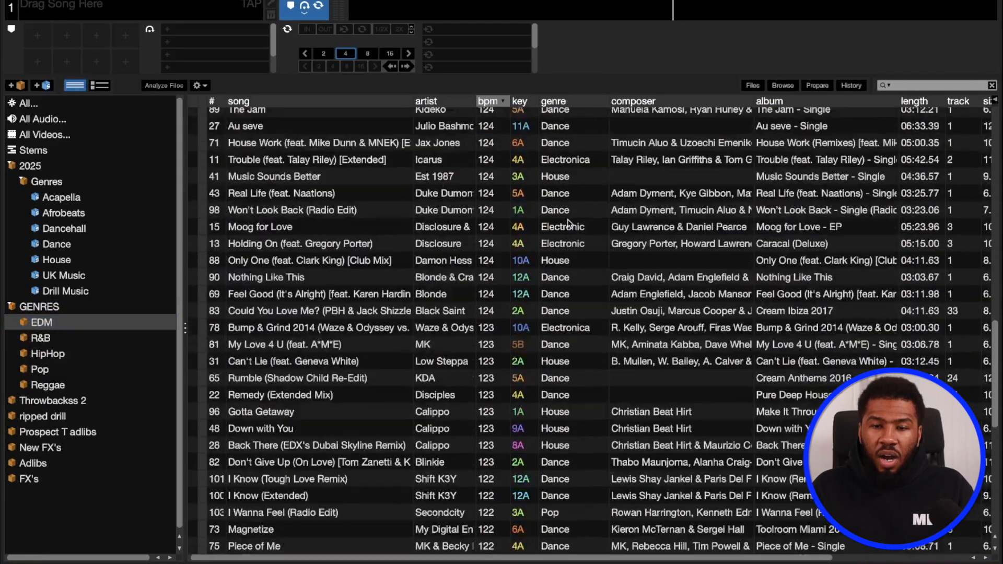
{"action": "scroll", "coordinate": [570, 224], "scroll_direction": "down", "scroll_amount": 3}
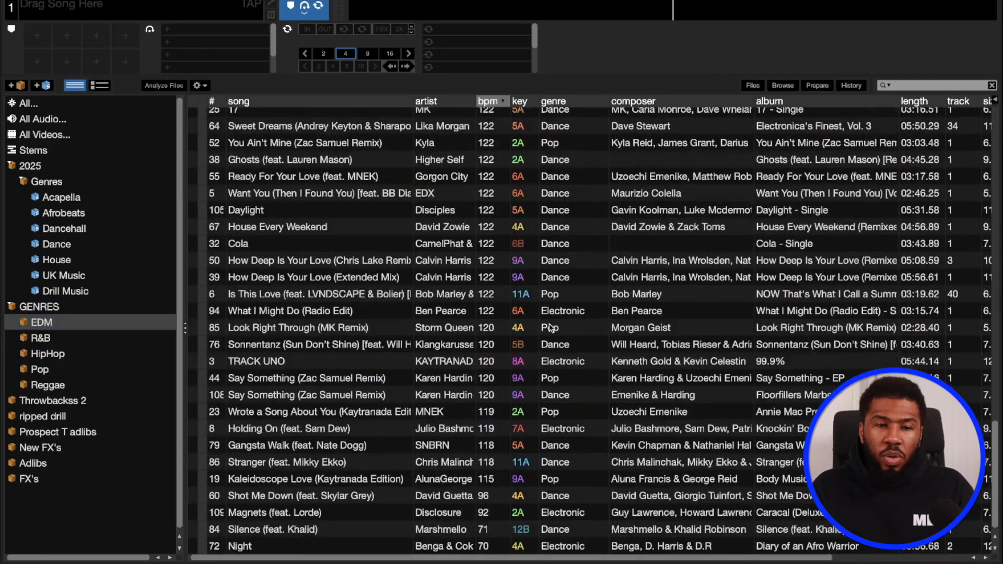
{"action": "scroll", "coordinate": [550, 326], "scroll_direction": "up", "scroll_amount": 20}
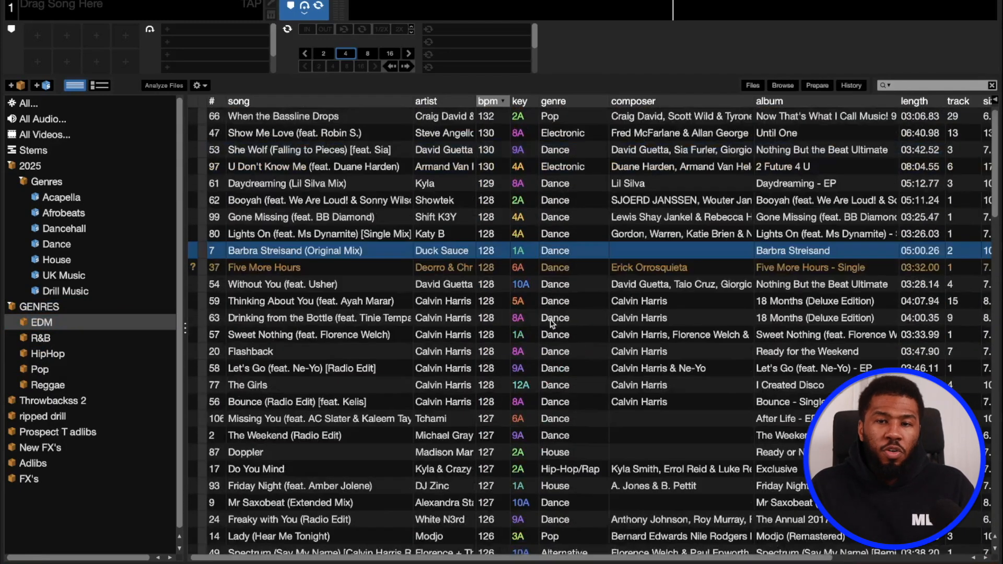
- Set the genre of all tracks in the EDM crate to EDM
{"action": "left_click", "coordinate": [578, 166]}
{"action": "key", "text": "ctrl+a"}
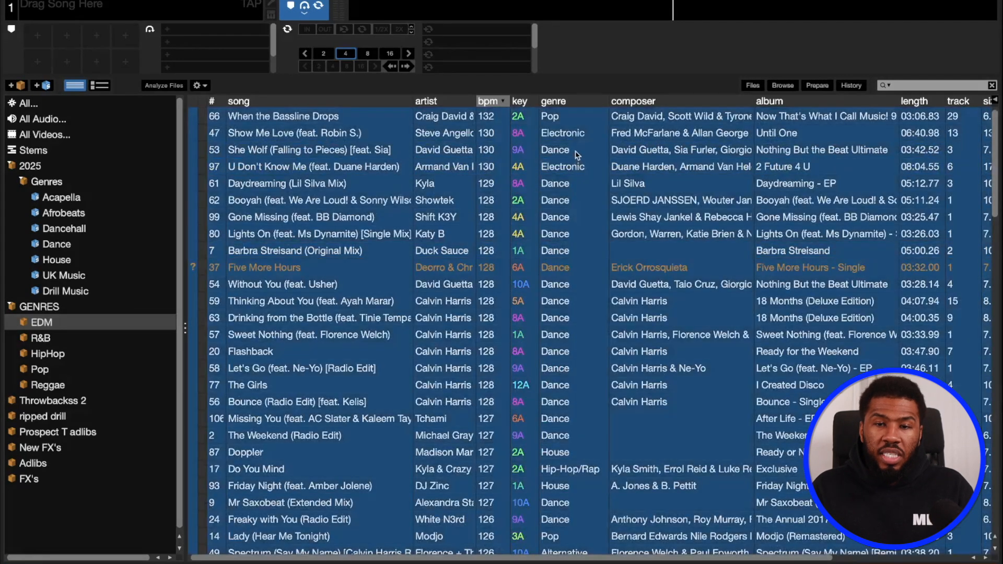
{"action": "double_click", "coordinate": [577, 150]}
{"action": "type", "text": "EDM"}
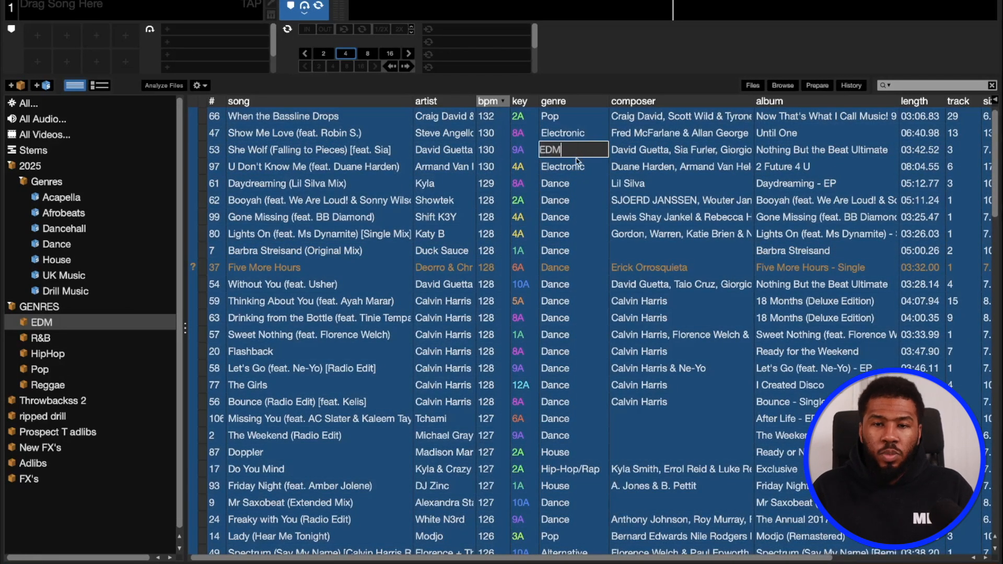
{"action": "key", "text": "Return"}
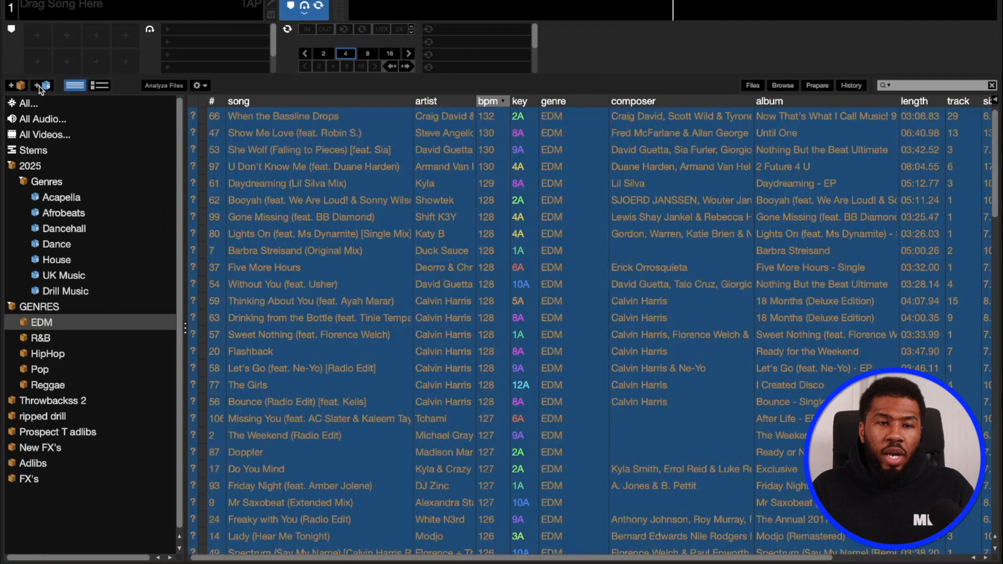
- Create a smart crate with the rule genre is EDM
{"action": "left_click", "coordinate": [42, 86]}
{"action": "left_click", "coordinate": [332, 324]}
{"action": "left_click", "coordinate": [356, 204]}
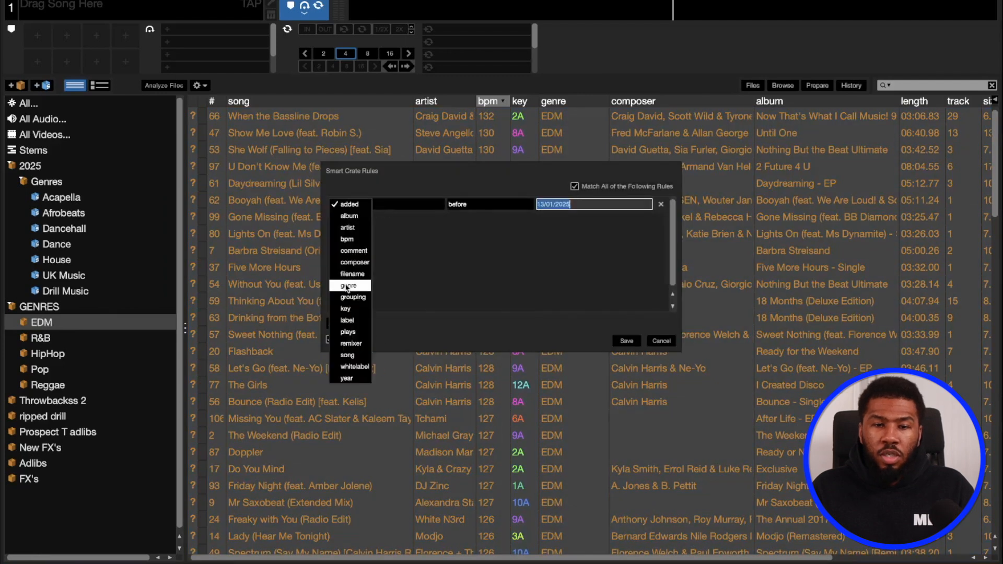
{"action": "left_click", "coordinate": [345, 285]}
{"action": "left_click", "coordinate": [477, 204]}
{"action": "left_click", "coordinate": [476, 226]}
{"action": "left_click", "coordinate": [476, 204]}
{"action": "left_click", "coordinate": [465, 215]}
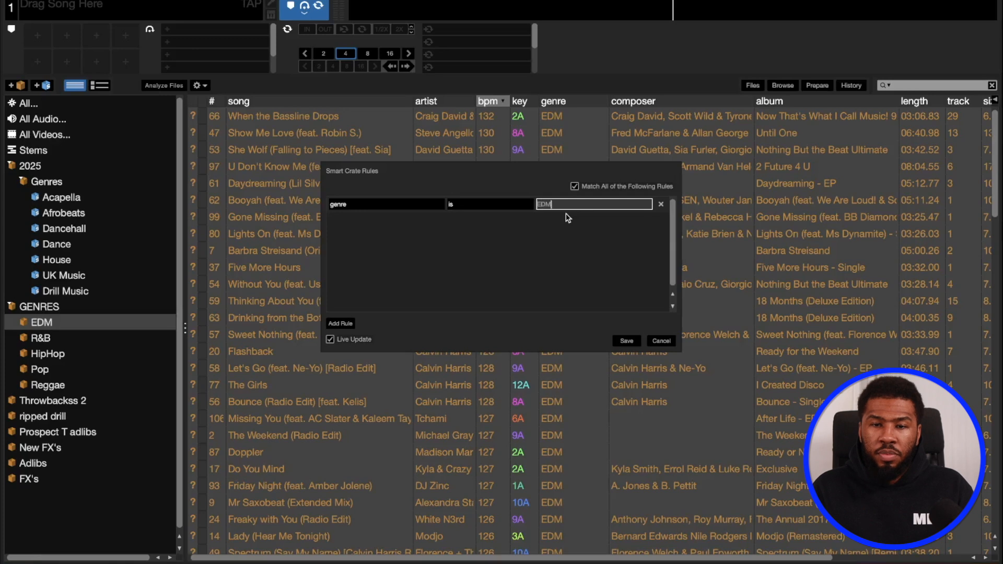
{"action": "key", "text": "Return"}
- Nest the new smart crate in Genres under 2025 and rename it EDM
{"action": "left_click", "coordinate": [31, 494]}
{"action": "left_click_drag", "start_coordinate": [33, 496], "coordinate": [39, 308]}
{"action": "double_click", "coordinate": [46, 307]}
{"action": "type", "text": "EDM"}
{"action": "key", "text": "Return"}
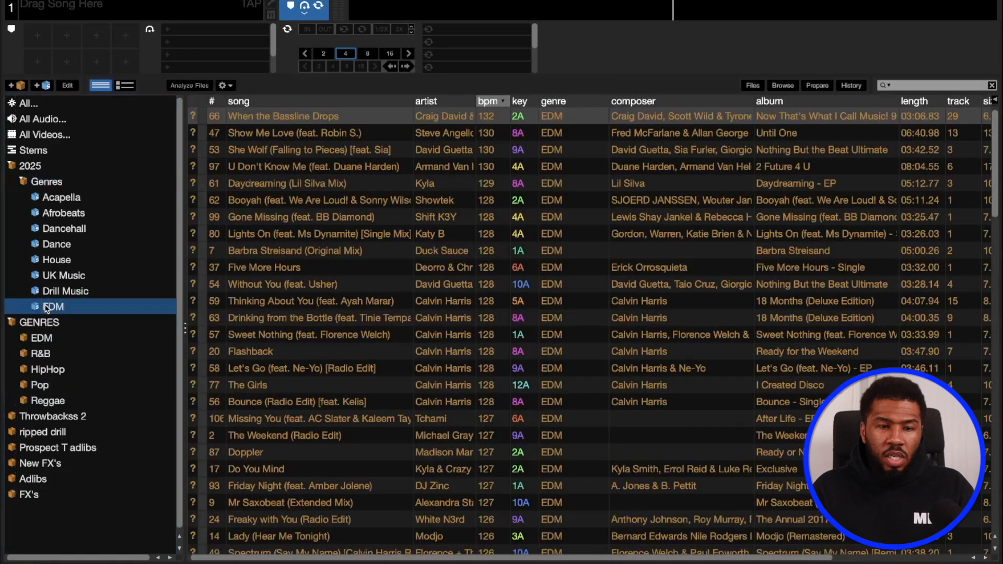
- Delete the old EDM crate from GENRES and set the genre of all tracks in the R&B crate to R&B
{"action": "left_click", "coordinate": [65, 341]}
{"action": "key", "text": "super+BackSpace"}
{"action": "left_click", "coordinate": [537, 238]}
{"action": "key", "text": "super+a"}
{"action": "double_click", "coordinate": [570, 138]}
{"action": "type", "text": "R"}
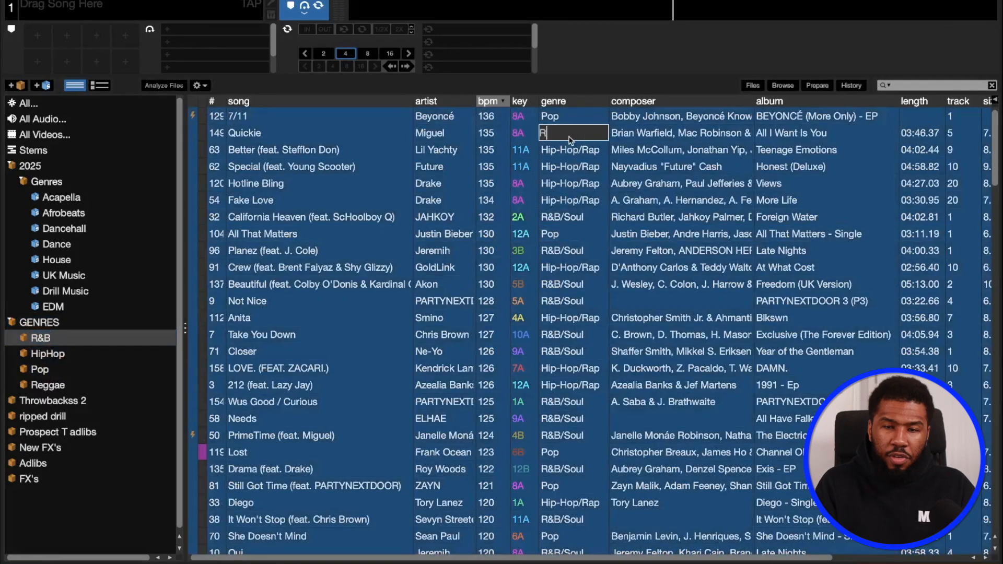
{"action": "key", "text": "Return"}
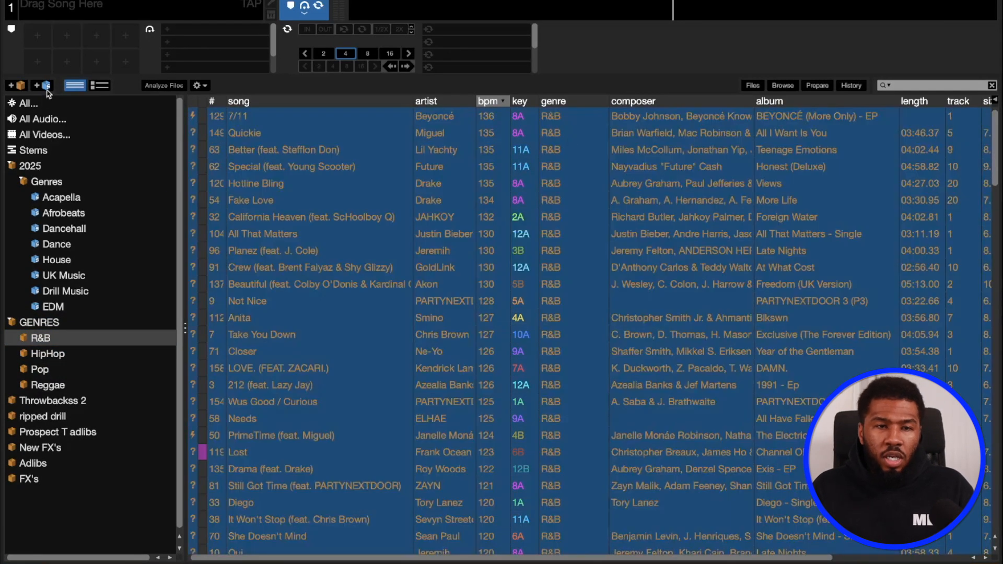
- Create a smart crate with the rule genre is R&B
{"action": "left_click", "coordinate": [45, 85]}
{"action": "left_click", "coordinate": [341, 324]}
{"action": "left_click", "coordinate": [370, 206]}
{"action": "left_click", "coordinate": [347, 286]}
{"action": "left_click", "coordinate": [480, 214]}
{"action": "left_click", "coordinate": [481, 217]}
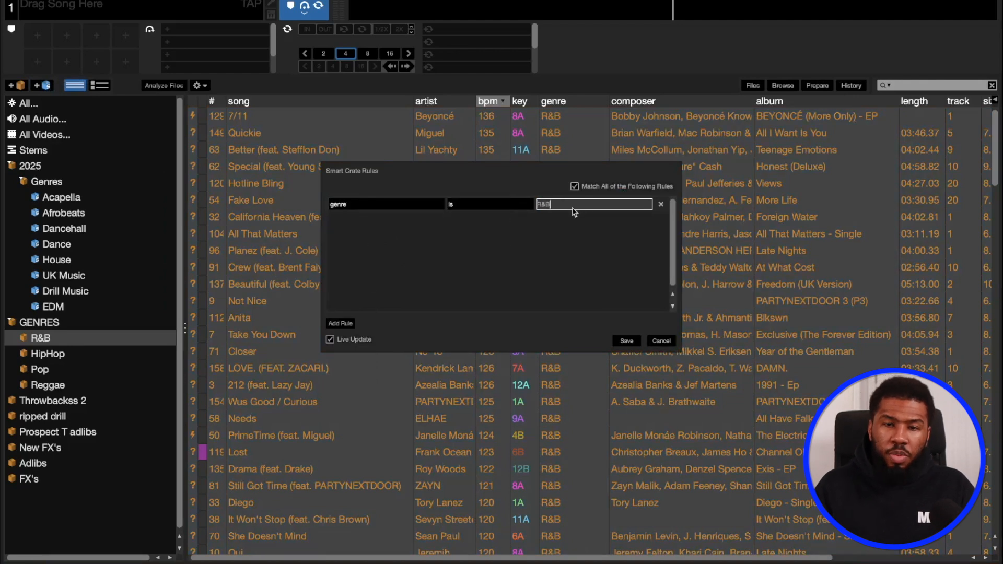
{"action": "type", "text": "R&B"}
{"action": "left_click", "coordinate": [627, 341]}
- Nest the new smart crate in Genres under 2025 and rename it R&B
{"action": "left_click_drag", "start_coordinate": [28, 526], "coordinate": [55, 322]}
{"action": "double_click", "coordinate": [54, 319]}
{"action": "type", "text": "R&B"}
{"action": "key", "text": "Return"}
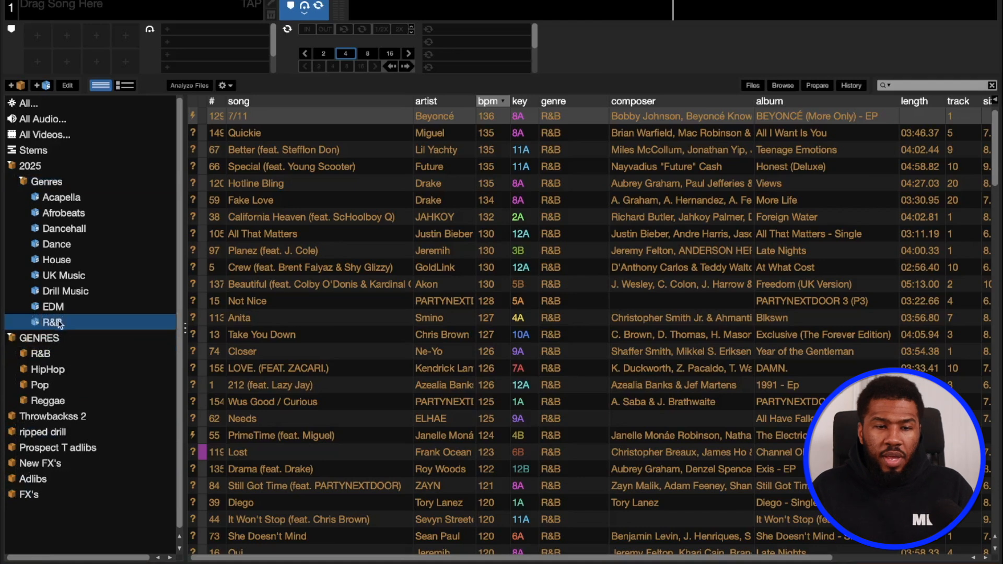
- Delete the old R&B crate from GENRES and set the genre of all tracks in the HipHop crate to Hip-Hop
{"action": "left_click", "coordinate": [55, 360]}
{"action": "left_click", "coordinate": [55, 366]}
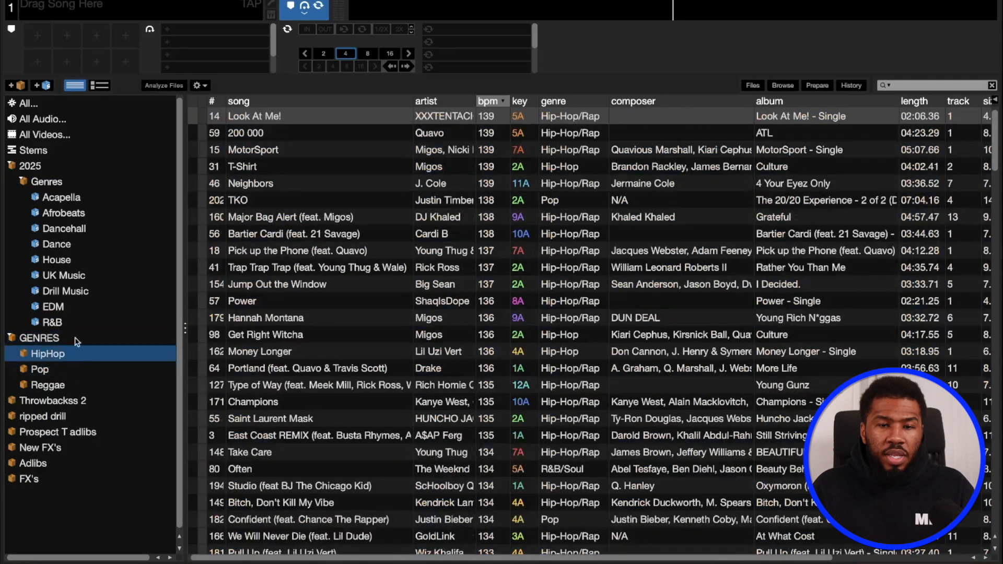
{"action": "left_click", "coordinate": [569, 253]}
{"action": "key", "text": "ctrl+a"}
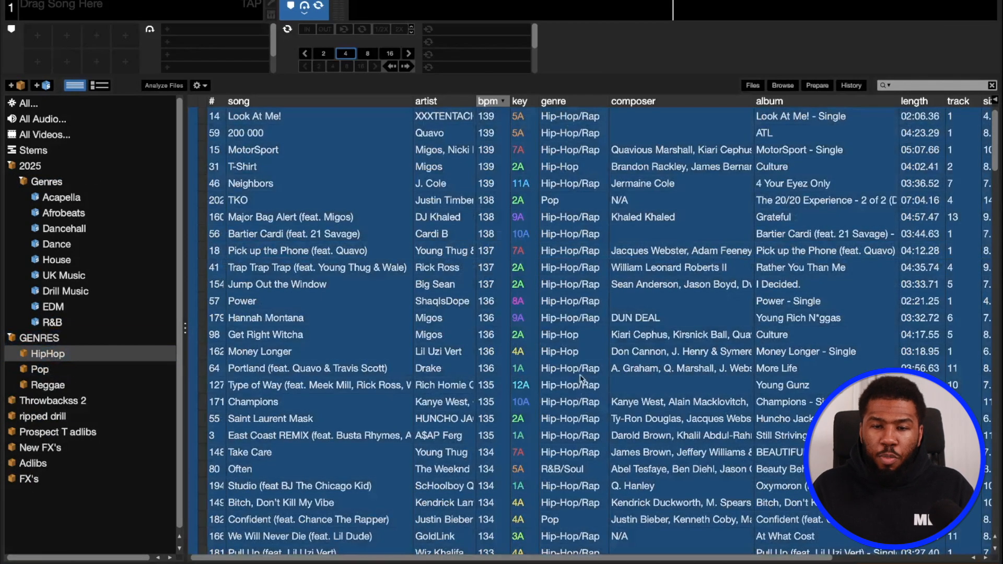
{"action": "double_click", "coordinate": [573, 340]}
{"action": "key", "text": "Return"}
{"action": "key", "text": "Return"}
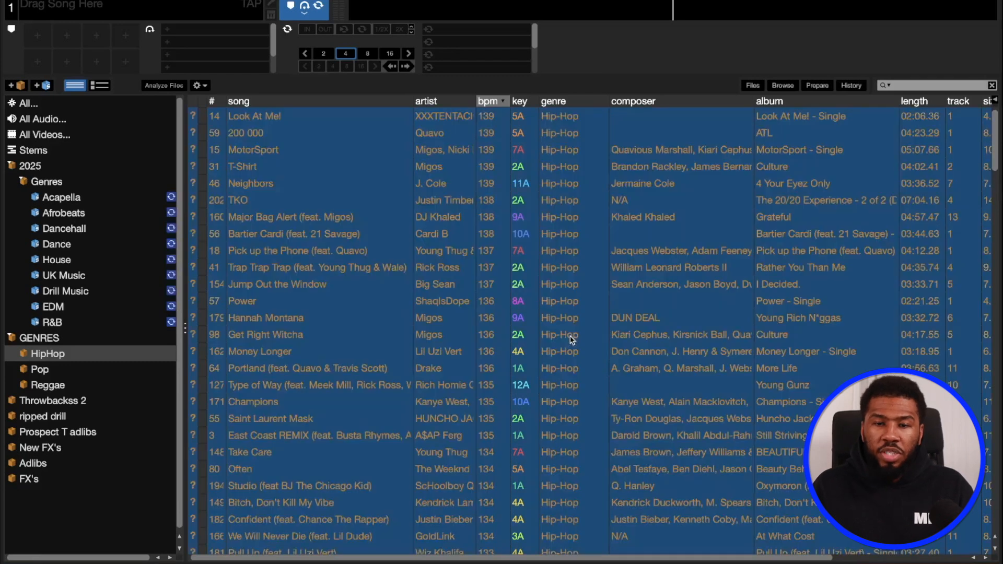
- Create a smart crate with the rule genre is Hip-Hop
{"action": "left_click", "coordinate": [46, 85]}
{"action": "left_click", "coordinate": [340, 324]}
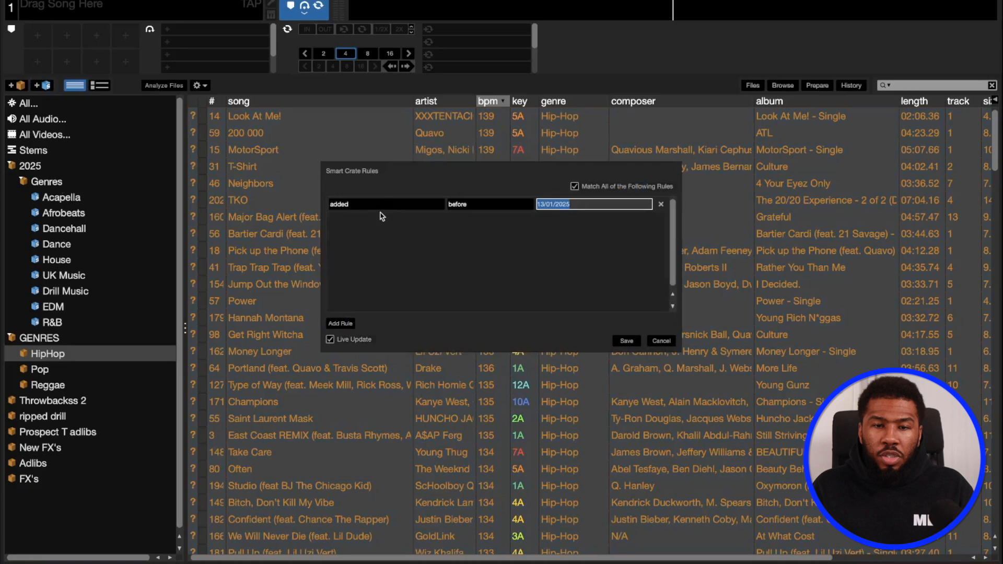
{"action": "left_click", "coordinate": [383, 211]}
{"action": "left_click", "coordinate": [349, 285]}
{"action": "left_click", "coordinate": [484, 207]}
{"action": "left_click", "coordinate": [494, 218]}
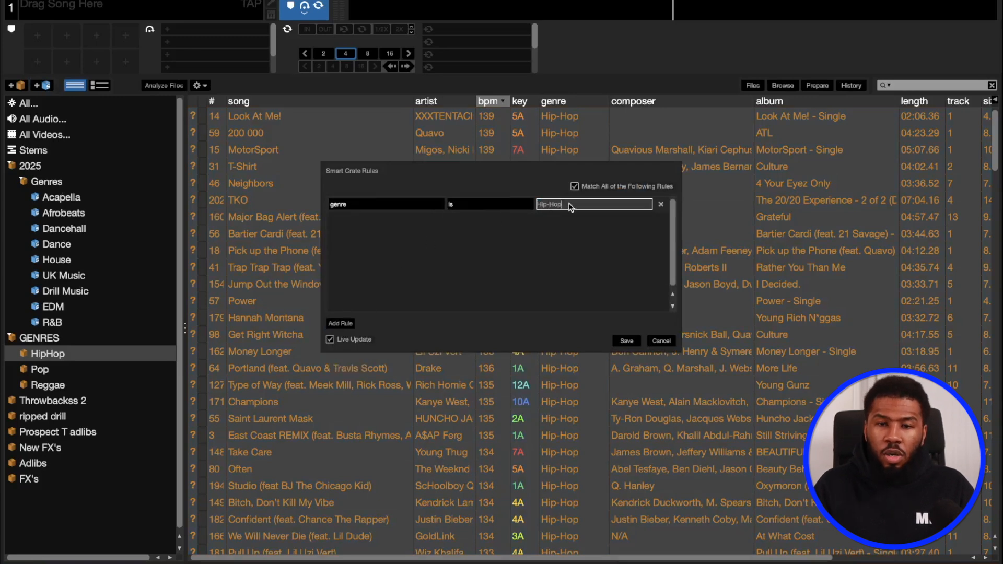
{"action": "left_click", "coordinate": [624, 341]}
- Nest the new smart crate in Genres under 2025 and rename it Hip-Hop
{"action": "left_click_drag", "start_coordinate": [43, 501], "coordinate": [46, 336]}
{"action": "double_click", "coordinate": [46, 337]}
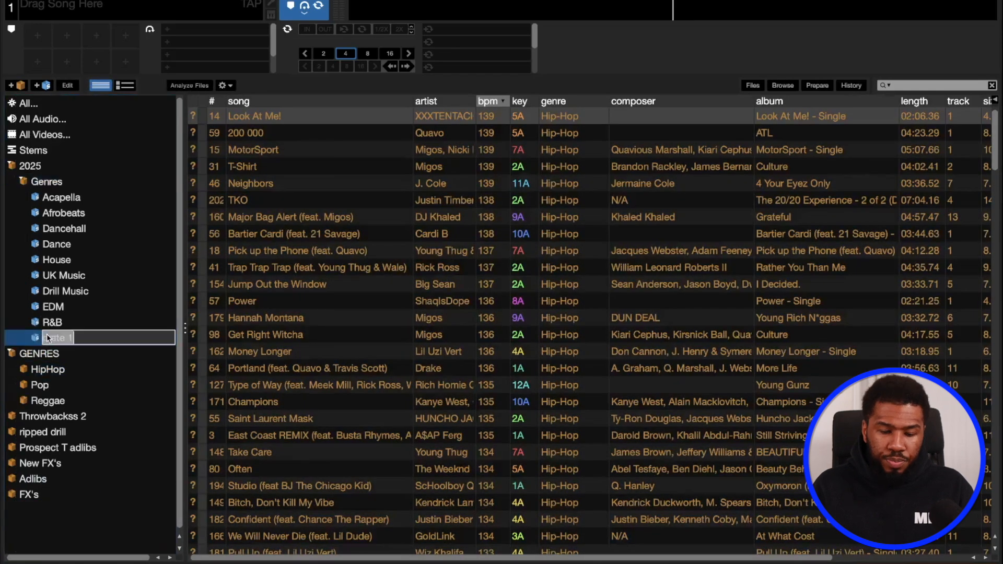
{"action": "type", "text": "Hip-Hop"}
{"action": "key", "text": "Return"}
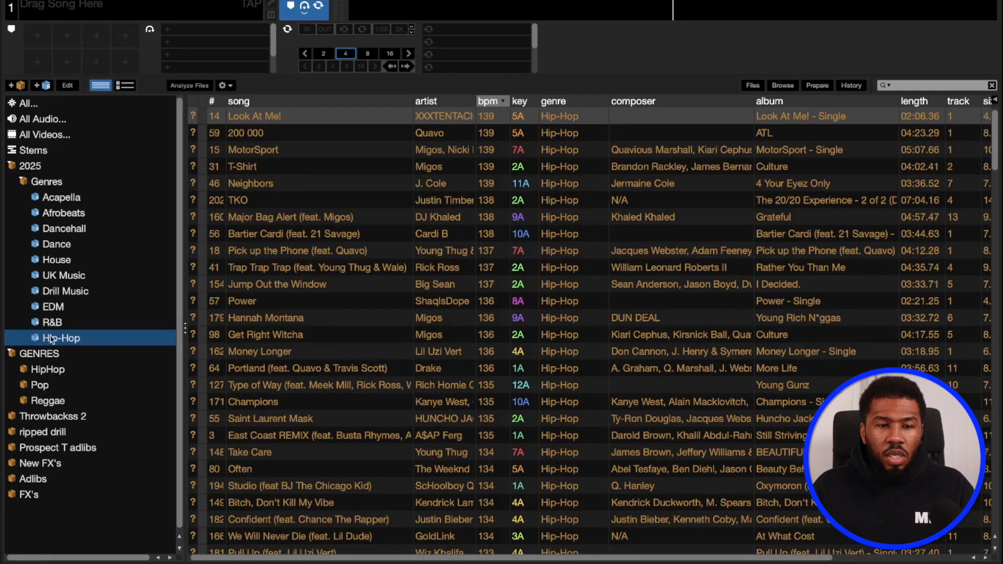
- Delete the old HipHop crate from GENRES and set the genre of all tracks in the Pop crate to Pop
{"action": "left_click", "coordinate": [39, 369]}
{"action": "key", "text": "ctrl+a"}
{"action": "double_click", "coordinate": [566, 201]}
{"action": "key", "text": "Return"}
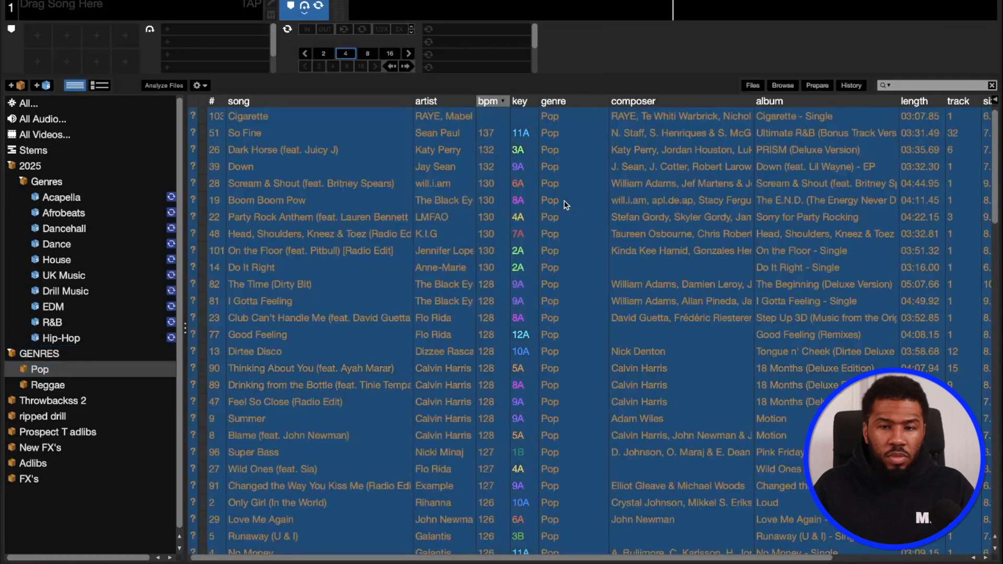
- Create a smart crate with the rule genre is Pop
{"action": "left_click", "coordinate": [43, 87]}
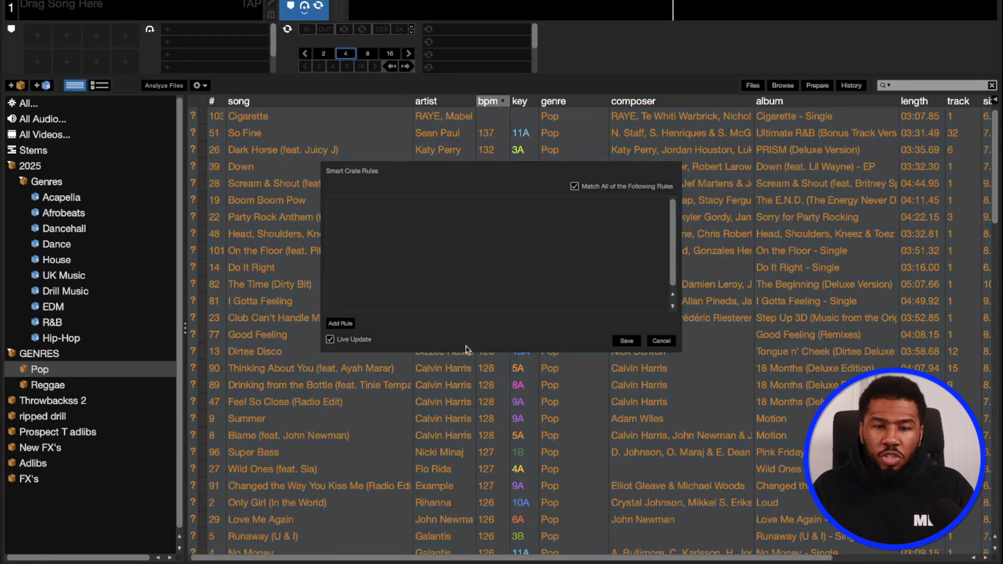
{"action": "left_click", "coordinate": [346, 324]}
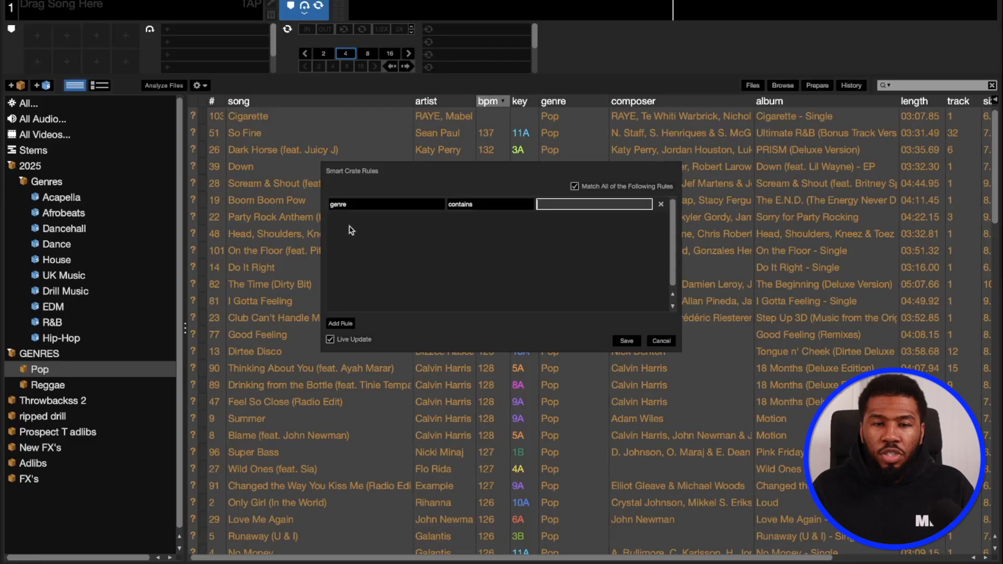
{"action": "left_click", "coordinate": [470, 205]}
{"action": "left_click", "coordinate": [467, 215]}
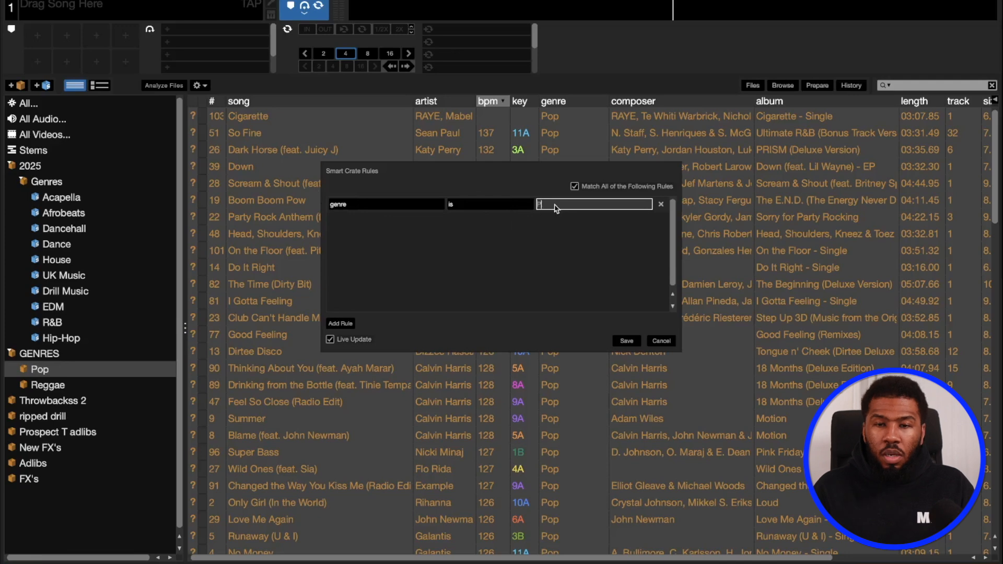
{"action": "left_click", "coordinate": [626, 341]}
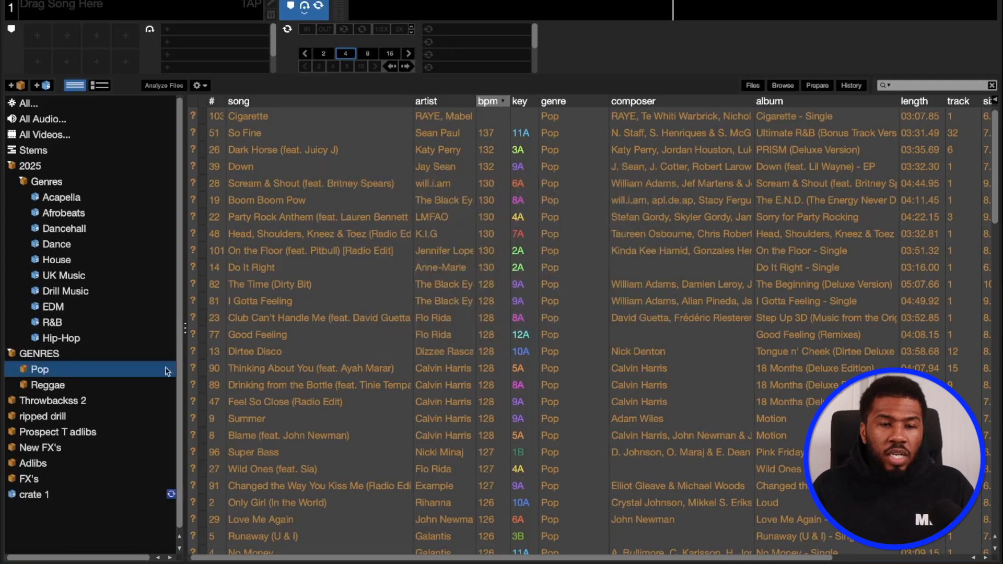
- Nest the new smart crate in Genres under 2025 and rename it Pop
{"action": "left_click", "coordinate": [30, 495]}
{"action": "left_click_drag", "start_coordinate": [31, 494], "coordinate": [39, 353]}
{"action": "double_click", "coordinate": [50, 353]}
{"action": "type", "text": "Pop"}
{"action": "key", "text": "Return"}
- Delete the old Pop crate from GENRES and open the Reggae crate
{"action": "left_click", "coordinate": [52, 388]}
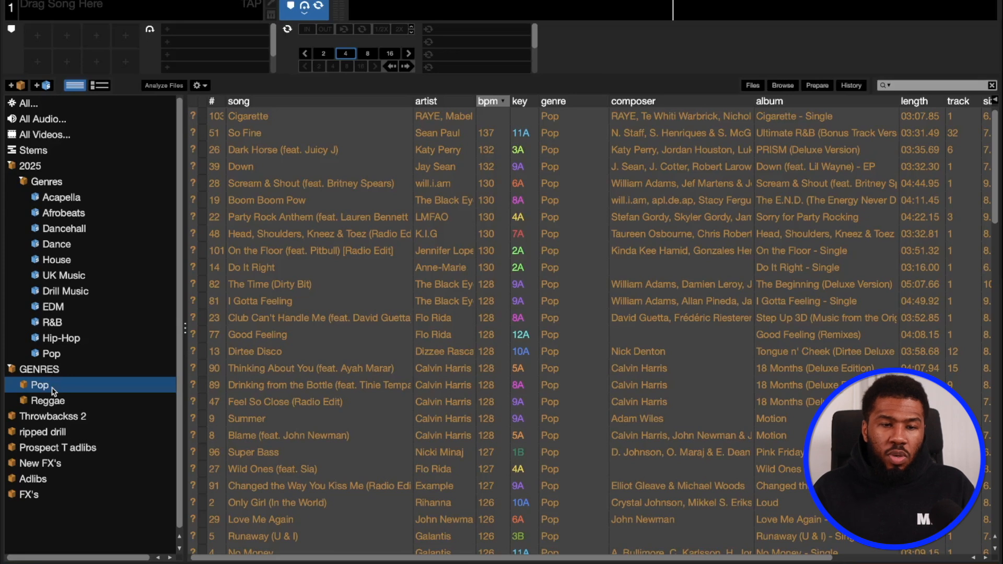
{"action": "key", "text": "ctrl+Delete"}
{"action": "left_click", "coordinate": [52, 390]}
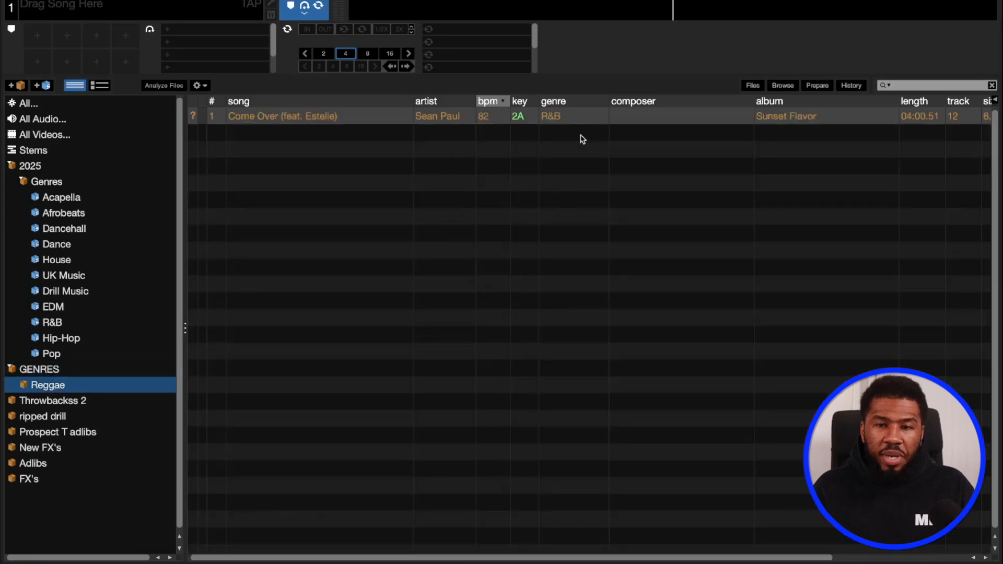
- Set the genre of the track in the Reggae crate to Reggae
{"action": "left_click", "coordinate": [570, 117]}
{"action": "type", "text": "Regh"}
{"action": "key", "text": "BackSpace"}
{"action": "type", "text": "gae"}
{"action": "key", "text": "Return"}
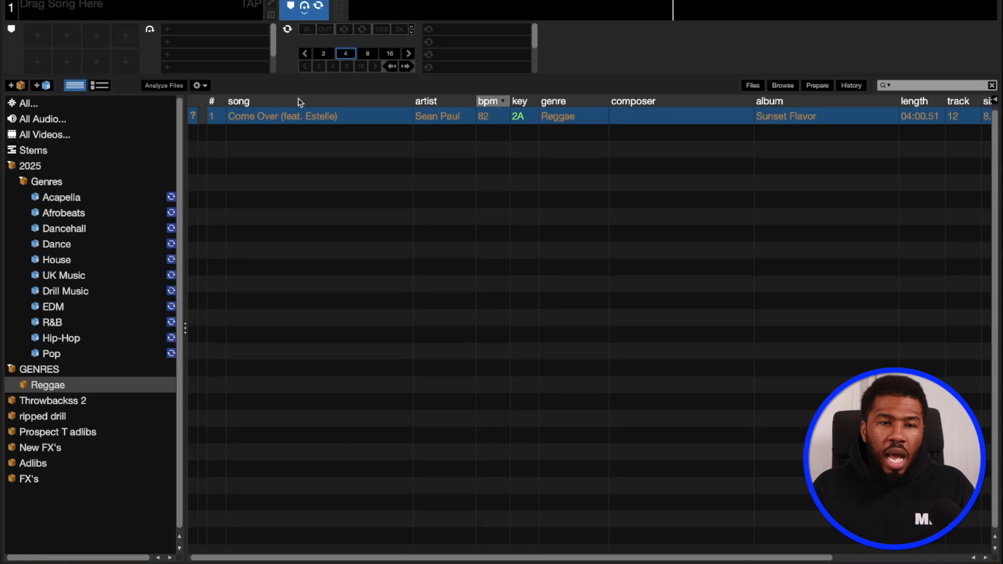
- Create a smart crate with the rule genre is Reggae
{"action": "left_click", "coordinate": [43, 85]}
{"action": "left_click", "coordinate": [340, 323]}
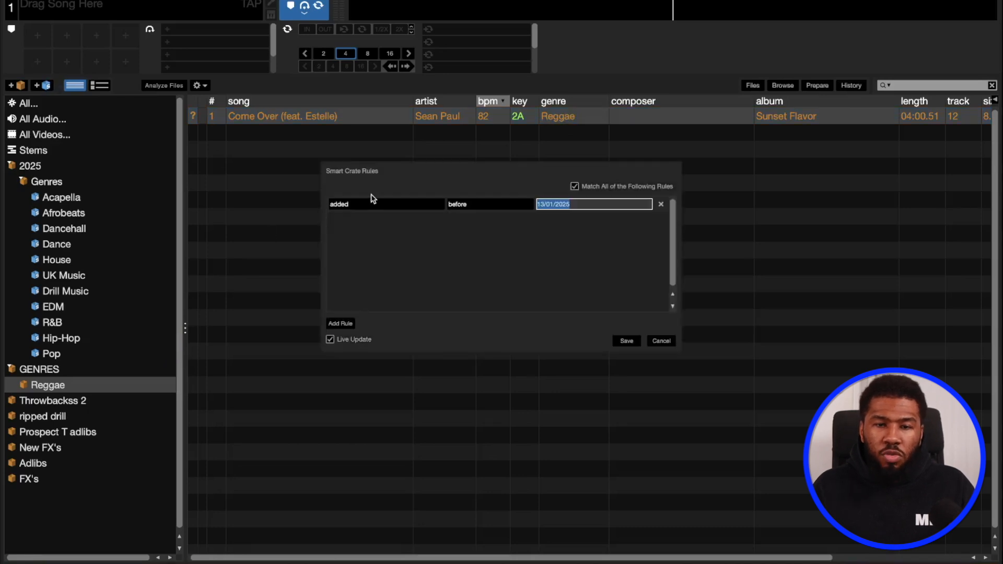
{"action": "left_click", "coordinate": [372, 203]}
{"action": "left_click", "coordinate": [366, 286]}
{"action": "left_click", "coordinate": [488, 205]}
{"action": "left_click", "coordinate": [480, 218]}
{"action": "left_click", "coordinate": [557, 207]}
{"action": "type", "text": "Reggae"}
{"action": "left_click", "coordinate": [626, 341]}
- Nest the new smart crate in Genres under 2025 and rename it Reggae
{"action": "left_click", "coordinate": [25, 495]}
{"action": "left_click_drag", "start_coordinate": [22, 499], "coordinate": [53, 370]}
{"action": "double_click", "coordinate": [54, 370]}
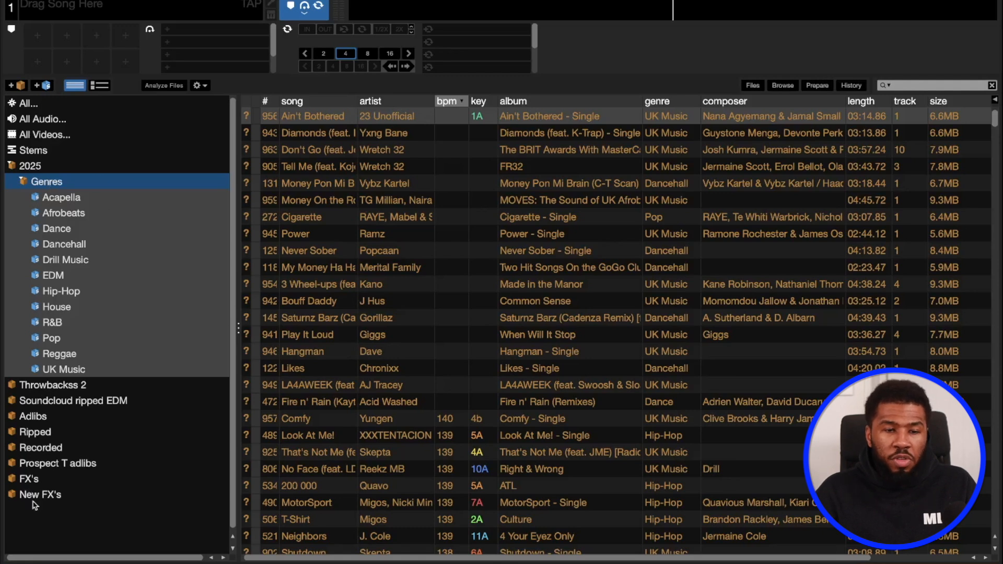
- Examine the tracks in the Throwbackss 2 crate and sort them by year to check the range of release years
{"action": "left_click", "coordinate": [71, 389]}
{"action": "scroll", "coordinate": [655, 329], "scroll_direction": "down", "scroll_amount": 1}
{"action": "scroll", "coordinate": [655, 330], "scroll_direction": "down", "scroll_amount": 5}
{"action": "scroll", "coordinate": [637, 326], "scroll_direction": "down", "scroll_amount": 8}
{"action": "scroll", "coordinate": [550, 393], "scroll_direction": "up", "scroll_amount": 15}
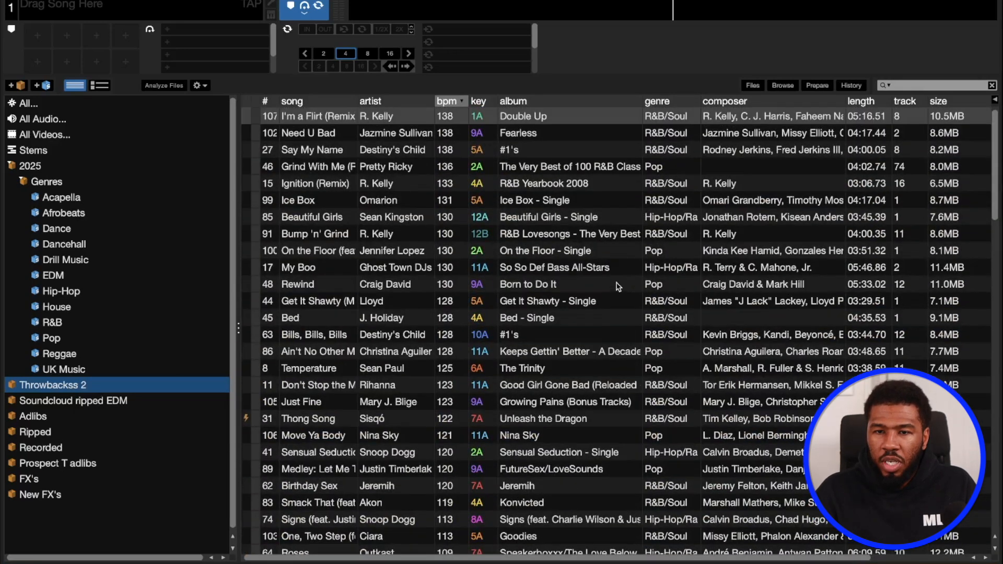
{"action": "scroll", "coordinate": [618, 286], "scroll_direction": "right", "scroll_amount": 3}
{"action": "left_click", "coordinate": [970, 103]}
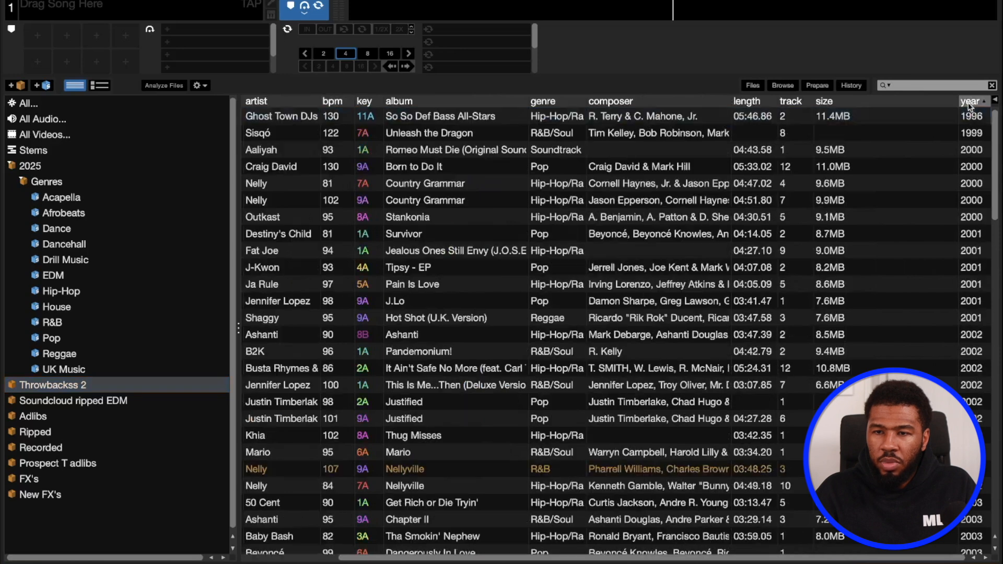
{"action": "scroll", "coordinate": [976, 199], "scroll_direction": "down", "scroll_amount": 1}
{"action": "scroll", "coordinate": [975, 198], "scroll_direction": "down", "scroll_amount": 15}
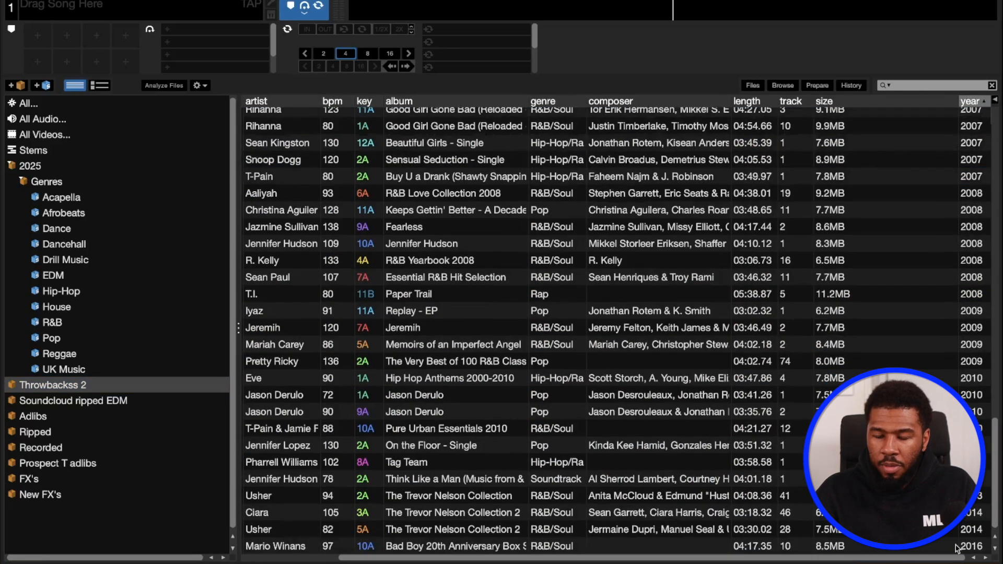
{"action": "left_click", "coordinate": [971, 550]}
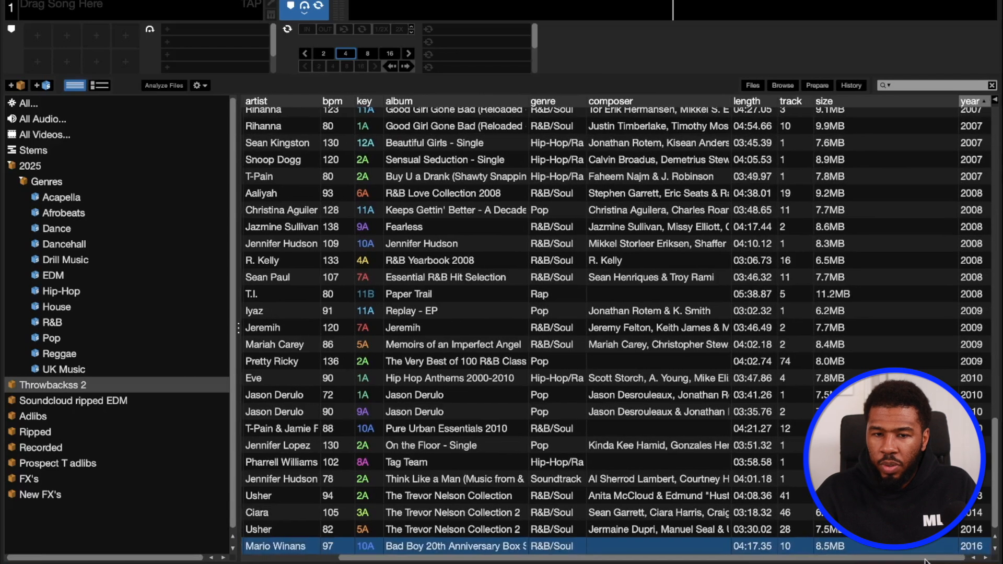
{"action": "left_click_drag", "start_coordinate": [656, 558], "coordinate": [562, 559]}
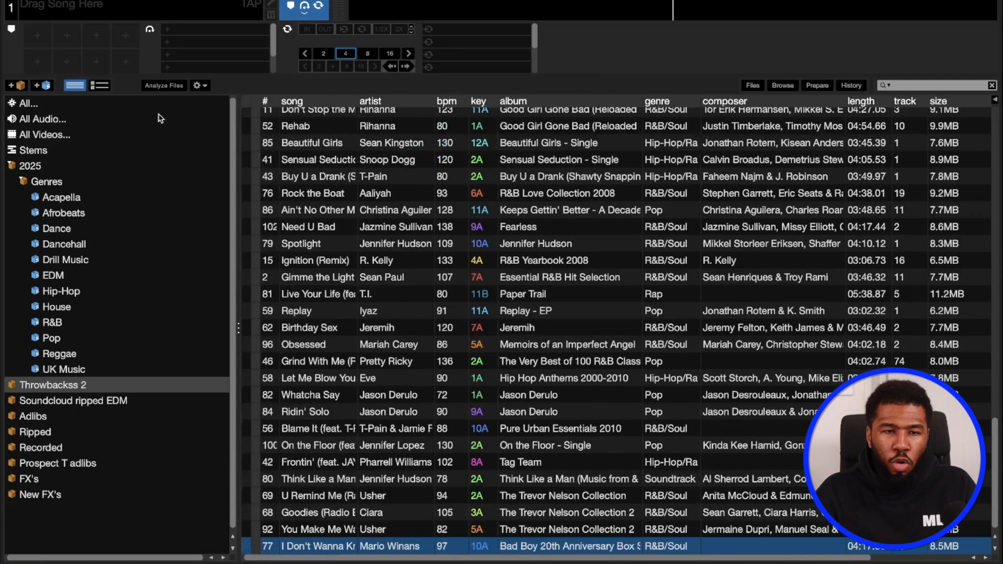
- Create a smart crate with a rule matching tracks whose year is before a cutoff year
{"action": "left_click", "coordinate": [46, 88]}
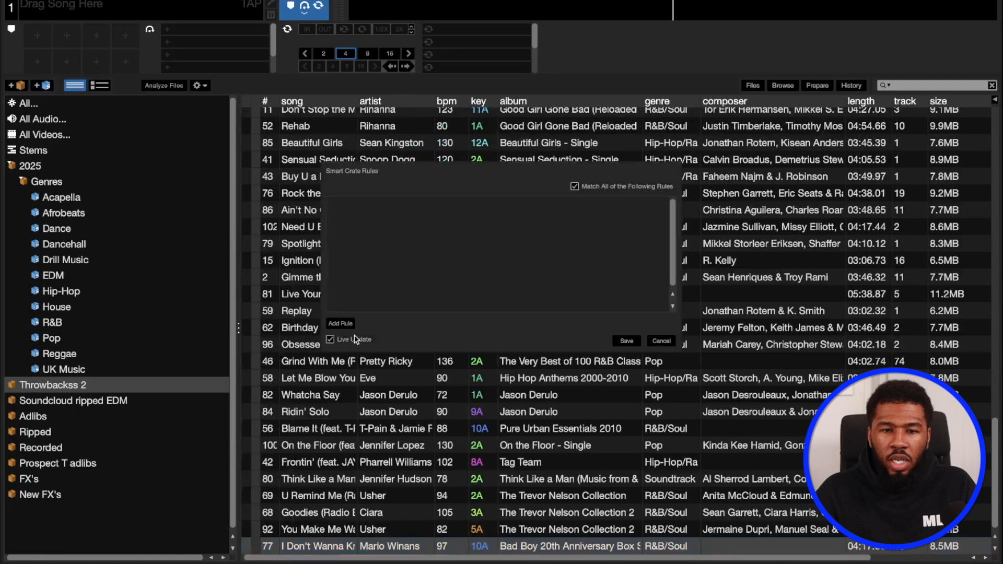
{"action": "left_click", "coordinate": [473, 204]}
{"action": "left_click", "coordinate": [474, 218]}
{"action": "left_click", "coordinate": [569, 208]}
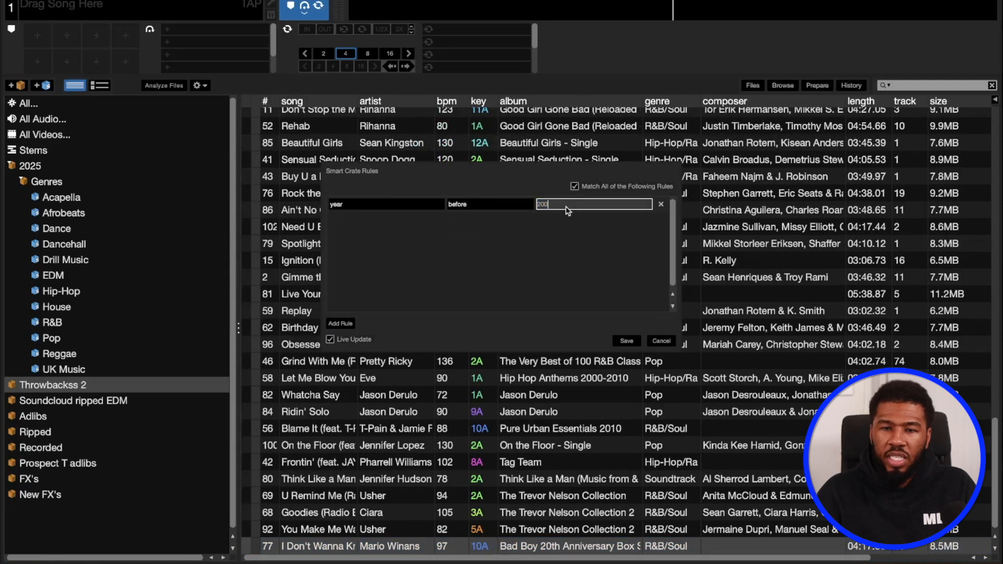
{"action": "left_click", "coordinate": [627, 341]}
- Check the tracks in the new smart crate, rename it Throwbacks and nest it in Genres under 2025
{"action": "left_click", "coordinate": [25, 512]}
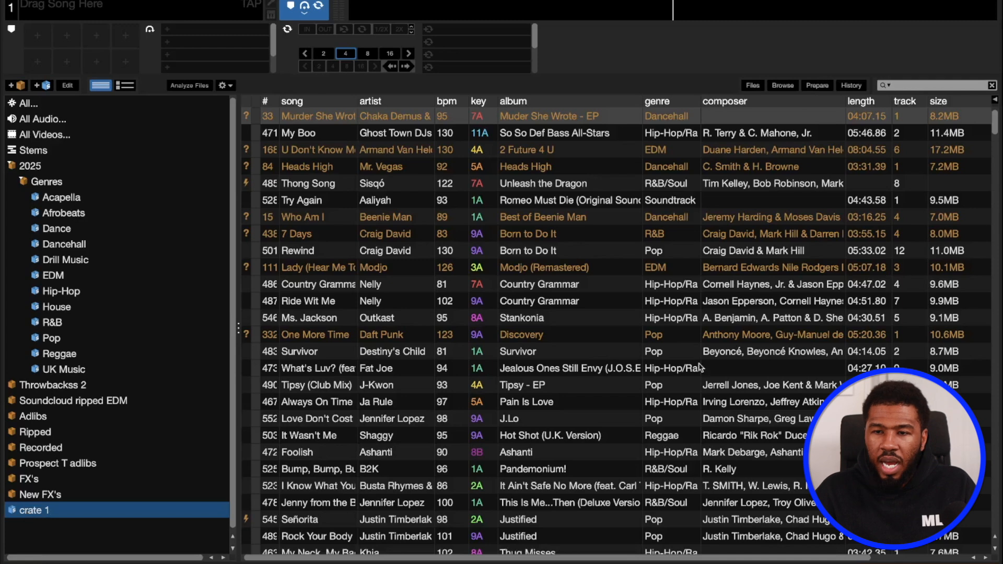
{"action": "scroll", "coordinate": [651, 374], "scroll_direction": "down", "scroll_amount": 10}
{"action": "scroll", "coordinate": [650, 374], "scroll_direction": "down", "scroll_amount": 10}
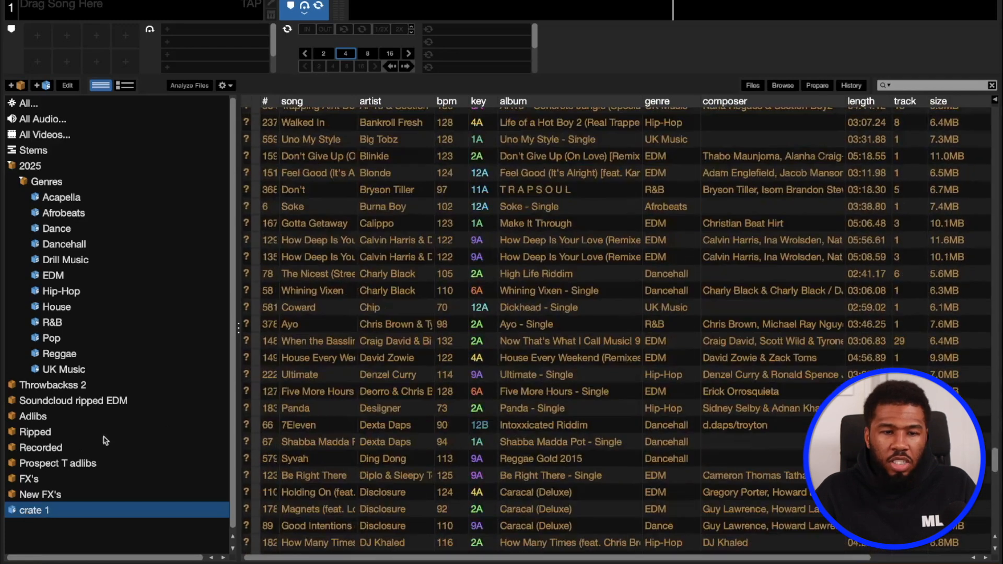
{"action": "double_click", "coordinate": [41, 513]}
{"action": "type", "text": "Throwbacks"}
{"action": "key", "text": "Return"}
{"action": "left_click_drag", "start_coordinate": [38, 512], "coordinate": [34, 383]}
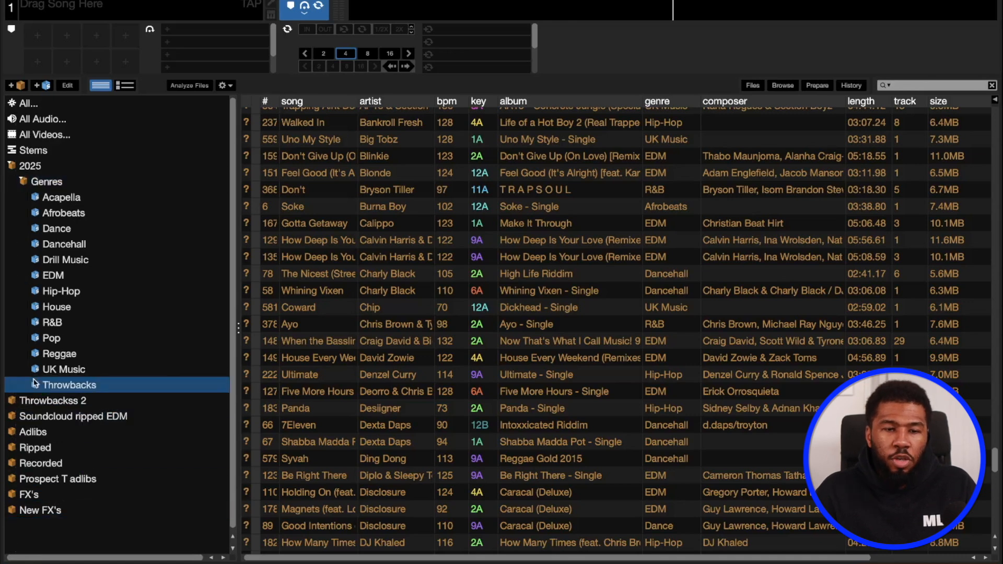
- Review the Throwbackss 2 tracks against the Throwbacks smart crate and delete the old Throwbackss 2 crate
{"action": "left_click", "coordinate": [56, 401]}
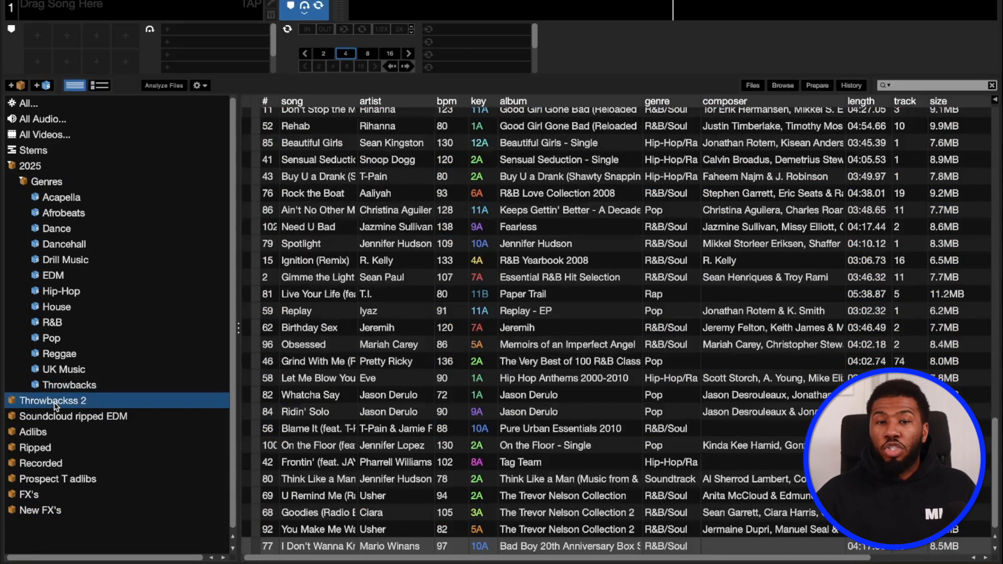
{"action": "left_click", "coordinate": [322, 178]}
{"action": "scroll", "coordinate": [376, 179], "scroll_direction": "up", "scroll_amount": 3}
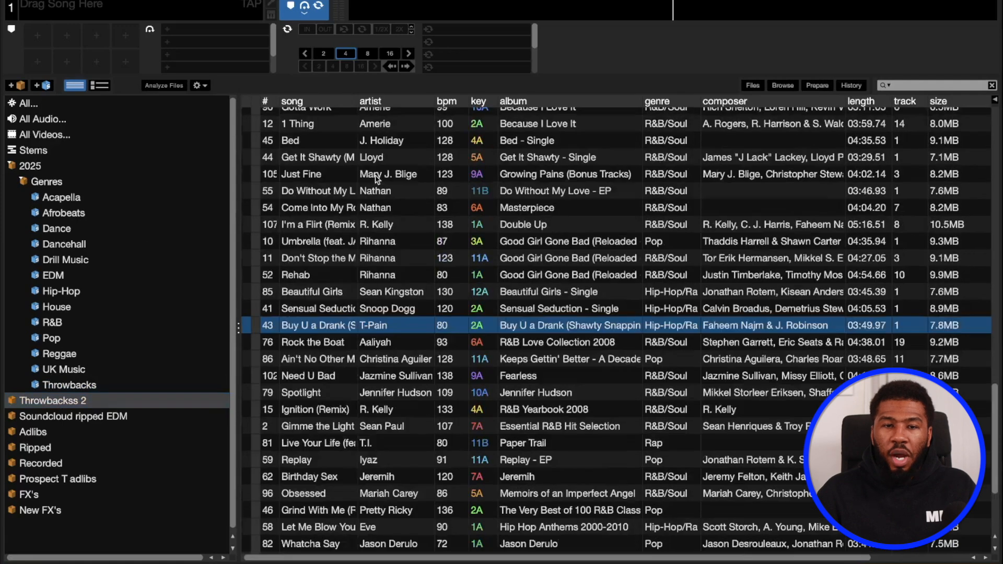
{"action": "scroll", "coordinate": [523, 324], "scroll_direction": "down", "scroll_amount": 4}
{"action": "scroll", "coordinate": [677, 340], "scroll_direction": "up", "scroll_amount": 12}
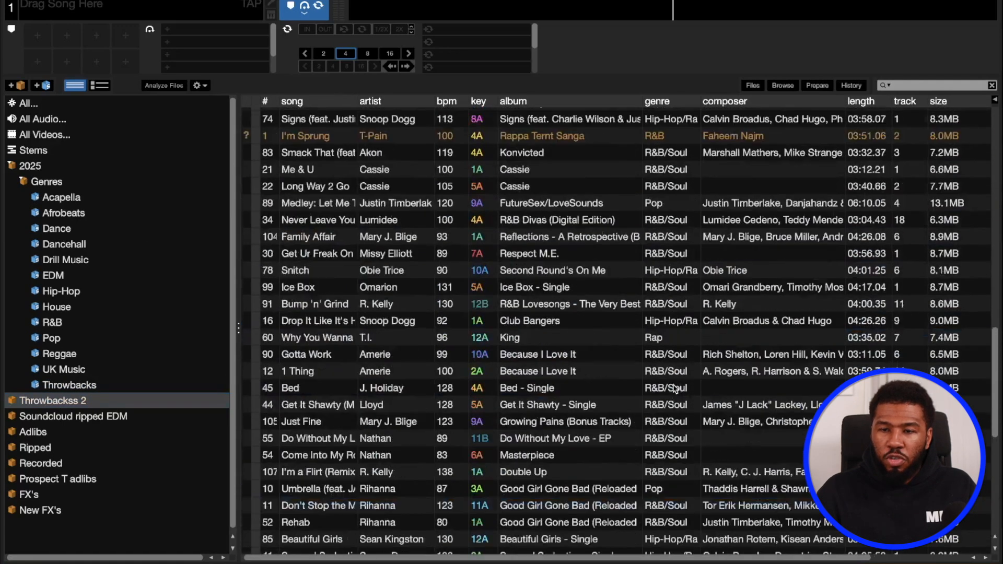
{"action": "scroll", "coordinate": [680, 293], "scroll_direction": "up", "scroll_amount": 2}
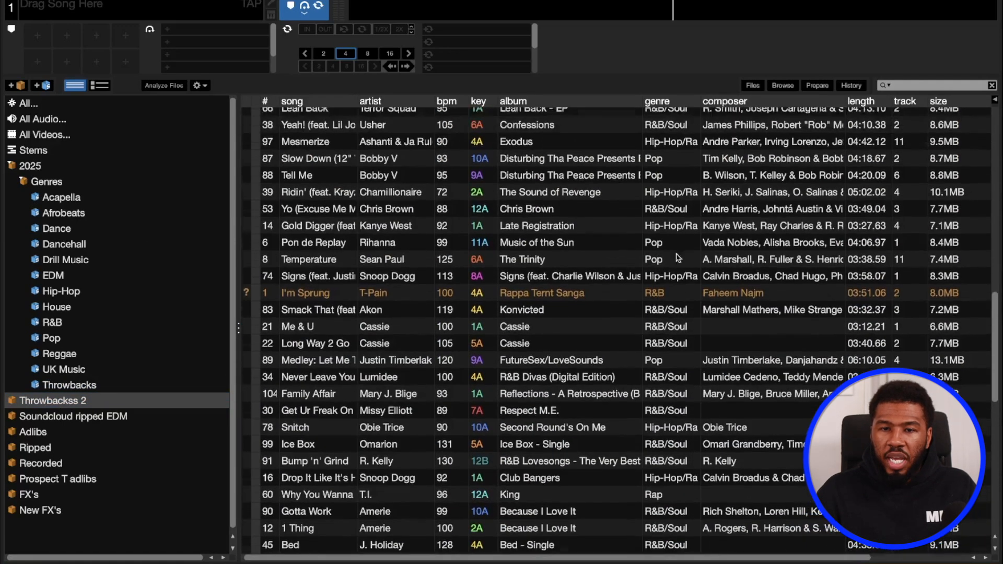
{"action": "scroll", "coordinate": [669, 345], "scroll_direction": "down", "scroll_amount": 1}
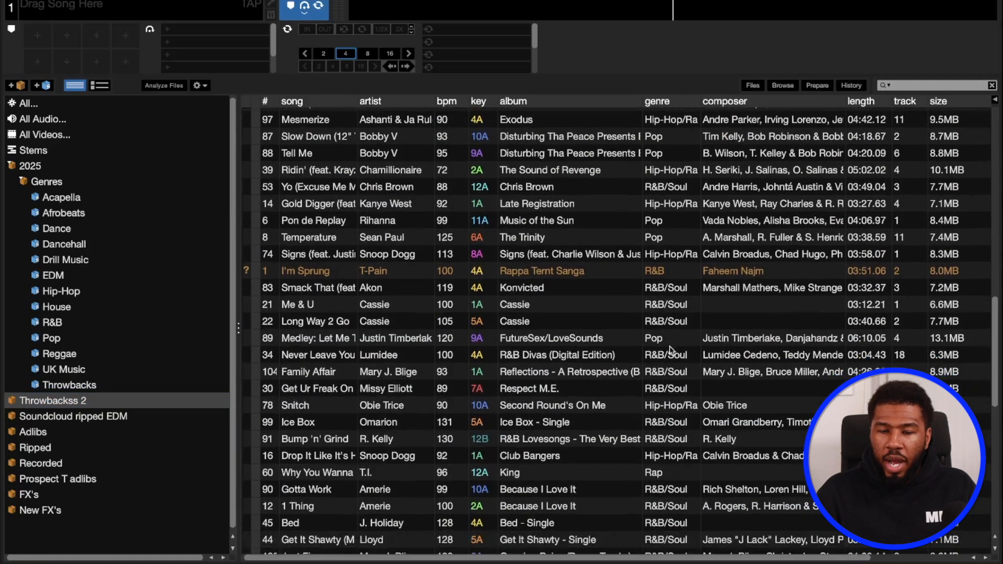
{"action": "left_click", "coordinate": [68, 387]}
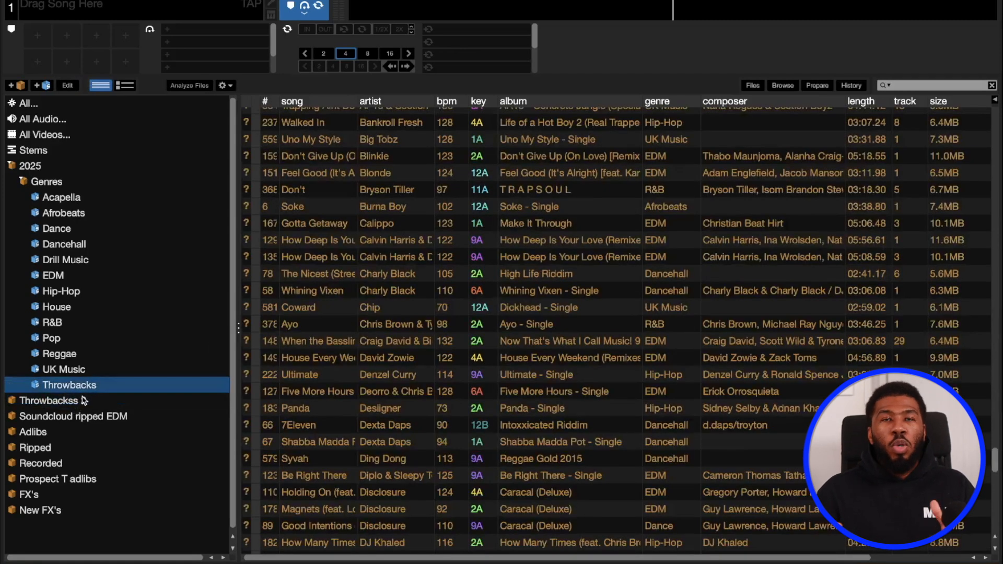
{"action": "left_click", "coordinate": [77, 403]}
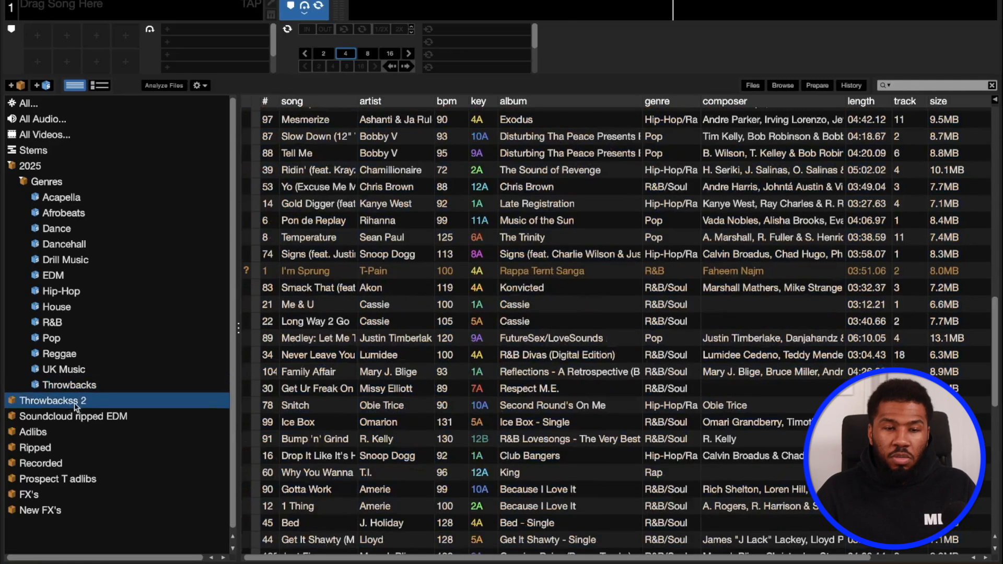
{"action": "key", "text": "Delete"}
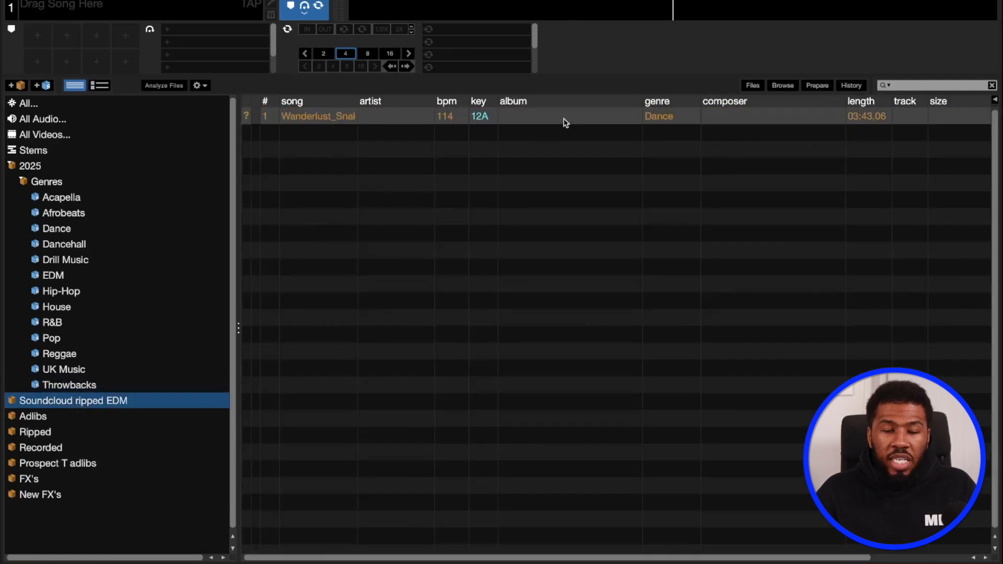
- Set the genre of the track in the Soundcloud ripped EDM crate to EDM and delete that crate
{"action": "double_click", "coordinate": [651, 119]}
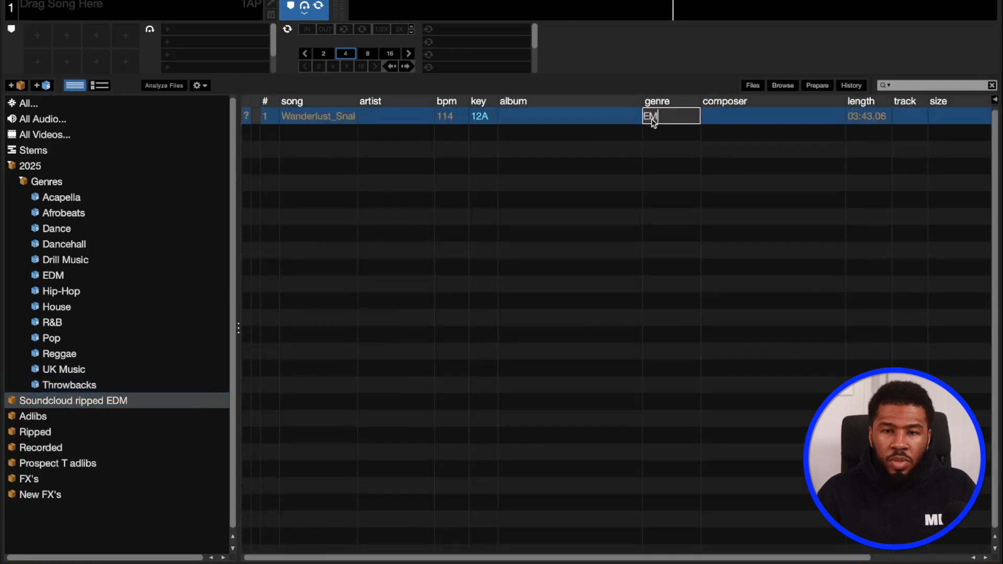
{"action": "type", "text": "EDM"}
{"action": "key", "text": "Return"}
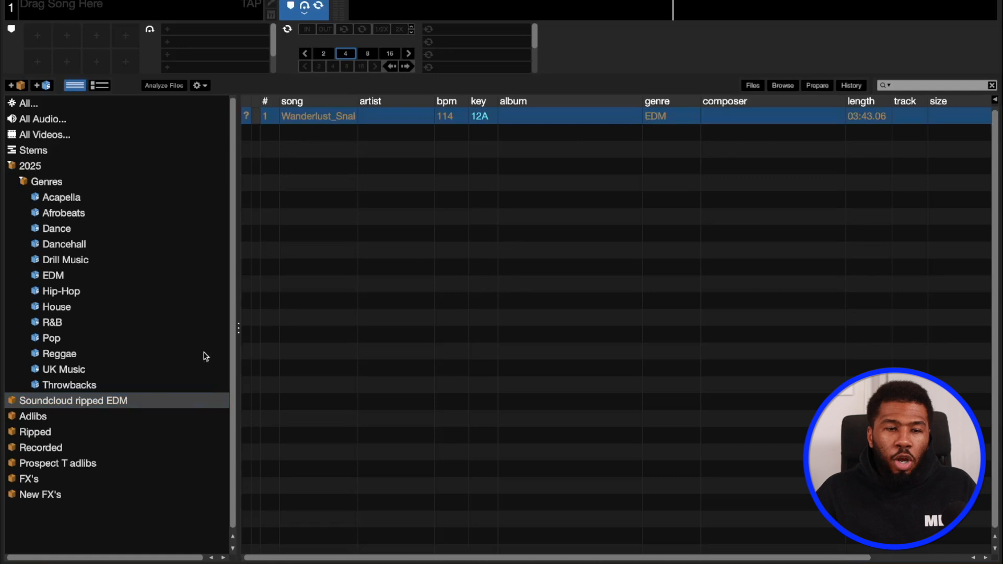
{"action": "key", "text": "Delete"}
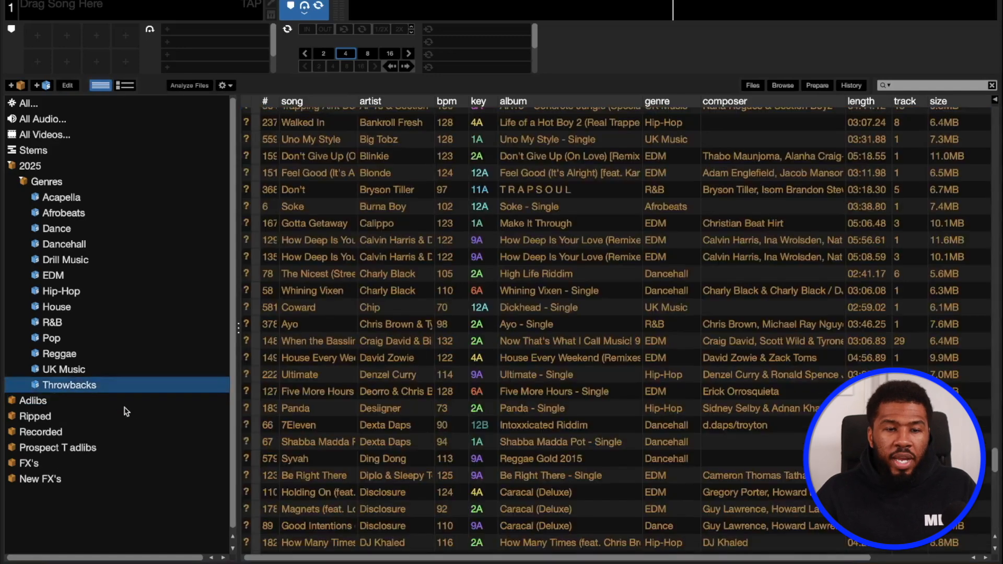
- Set the genre of both tracks in the Ripped crate to R&B and widen the song column
{"action": "left_click", "coordinate": [103, 400]}
{"action": "left_click", "coordinate": [53, 418]}
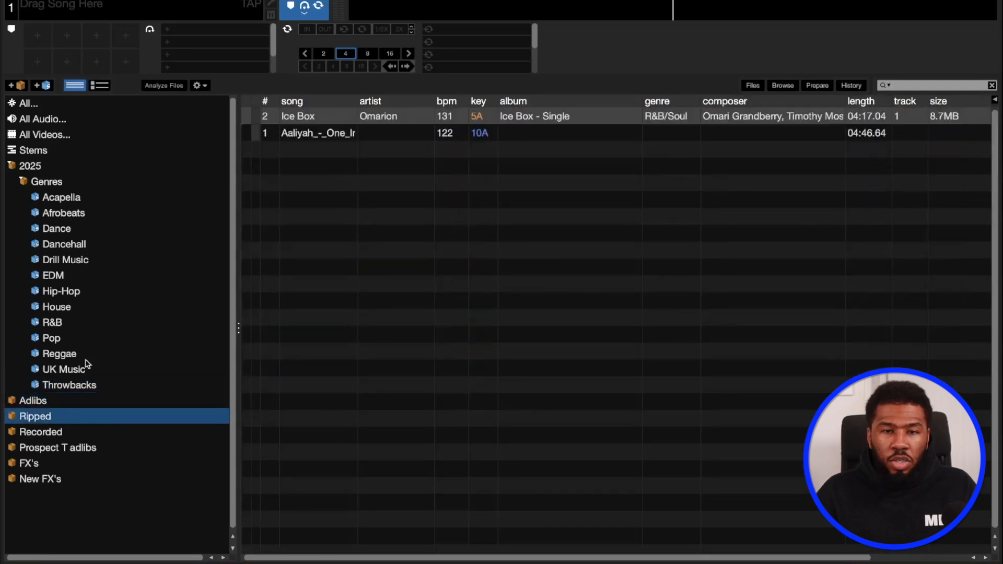
{"action": "left_click", "coordinate": [684, 118]}
{"action": "left_click", "coordinate": [689, 119]}
{"action": "key", "text": "BackSpace"}
{"action": "key", "text": "BackSpace"}
{"action": "key", "text": "Return"}
{"action": "left_click_drag", "start_coordinate": [360, 101], "coordinate": [389, 101]}
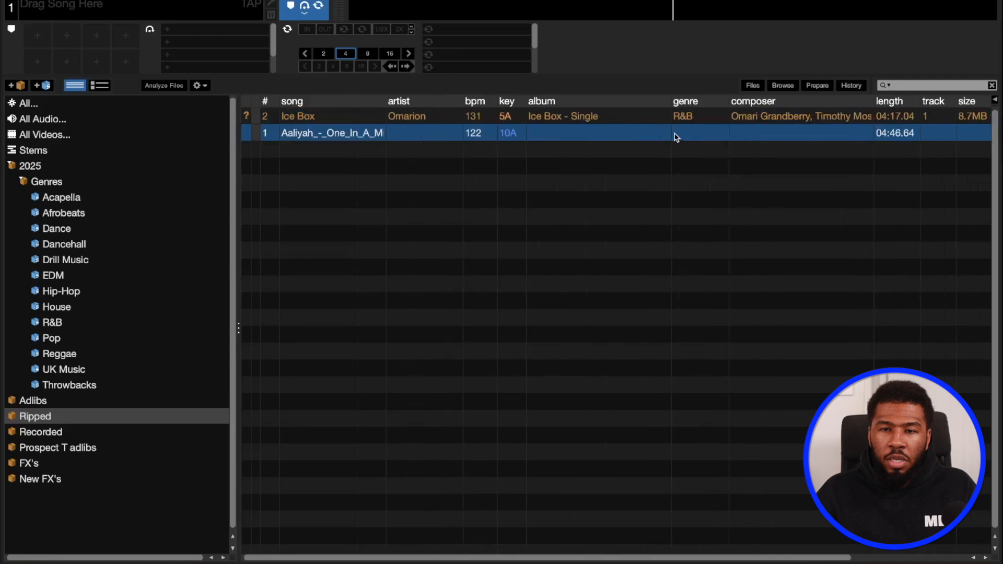
{"action": "left_click", "coordinate": [676, 137]}
{"action": "type", "text": "R&B"}
{"action": "key", "text": "Return"}
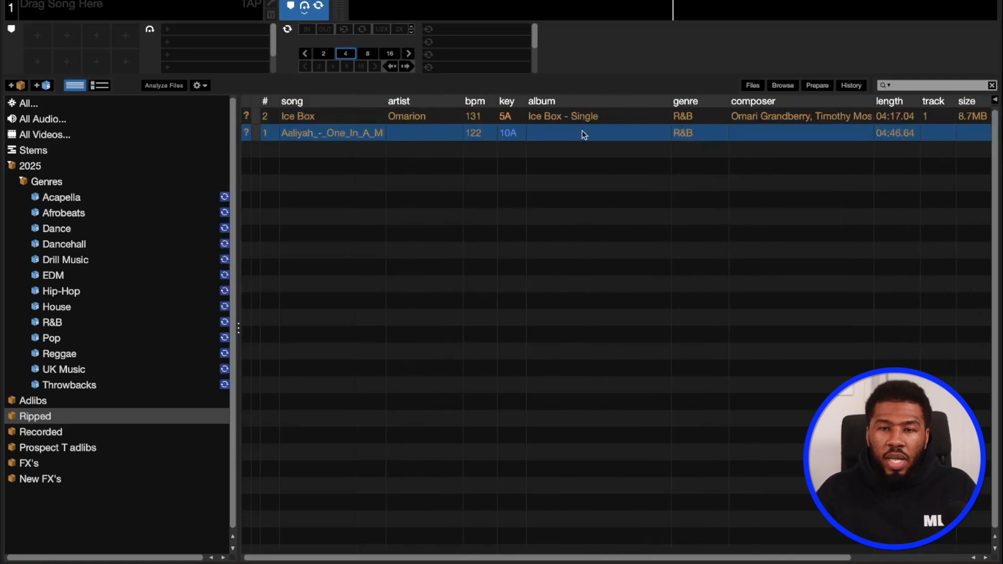
- Delete the Ripped and Recorded crates
{"action": "key", "text": "Delete"}
{"action": "left_click", "coordinate": [32, 418]}
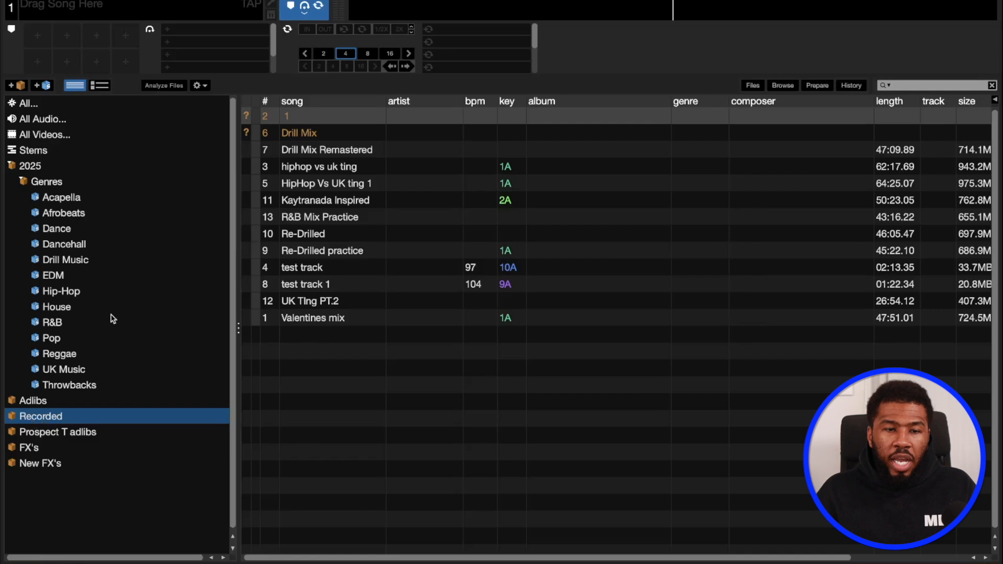
{"action": "key", "text": "Delete"}
{"action": "key", "text": "Down"}
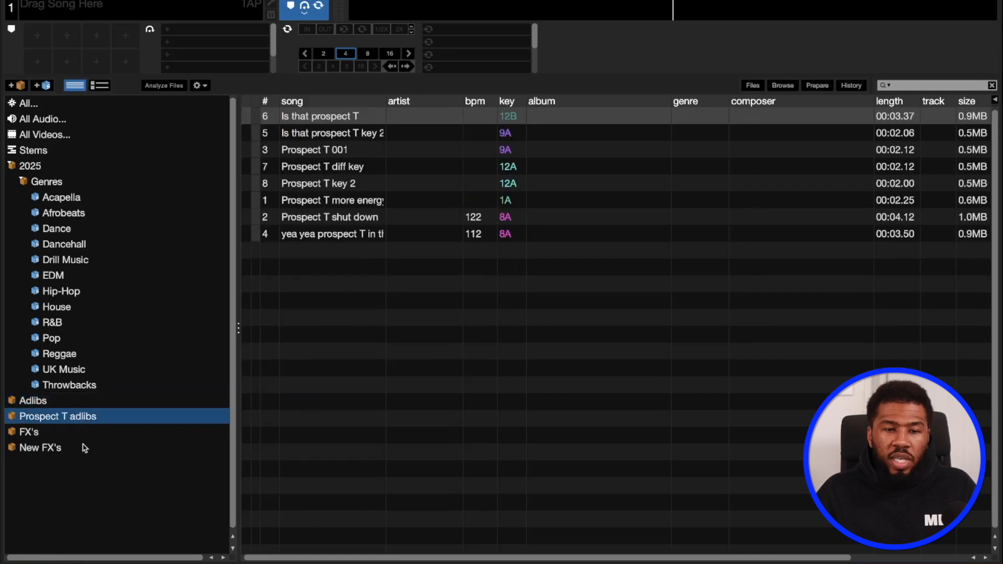
- Create a new crate and nest Adlibs, Prospect T adlibs, FX's and New FX's inside it
{"action": "key", "text": "Down"}
{"action": "key", "text": "Down"}
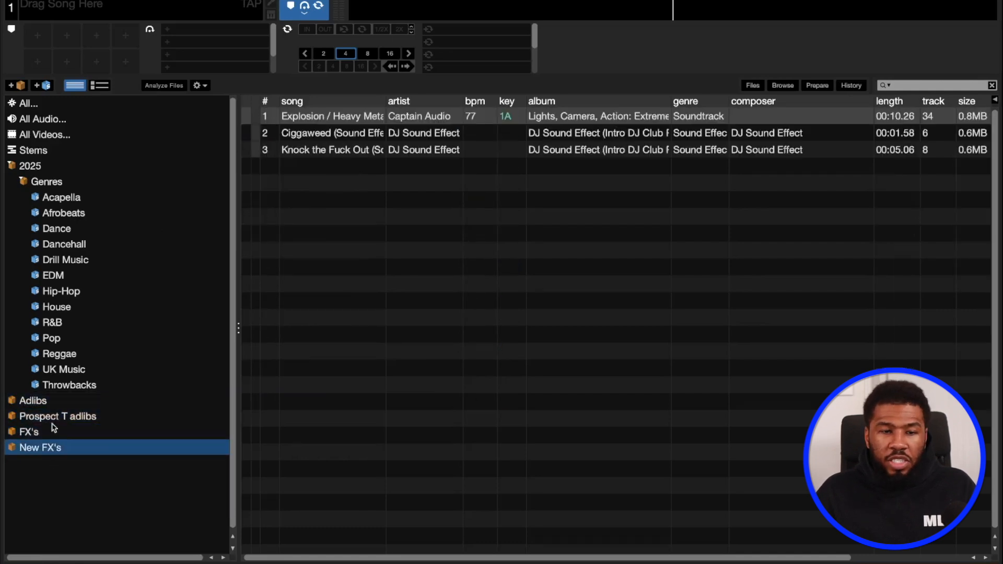
{"action": "left_click", "coordinate": [55, 403]}
{"action": "left_click", "coordinate": [12, 85]}
{"action": "left_click_drag", "start_coordinate": [30, 463], "coordinate": [25, 432]}
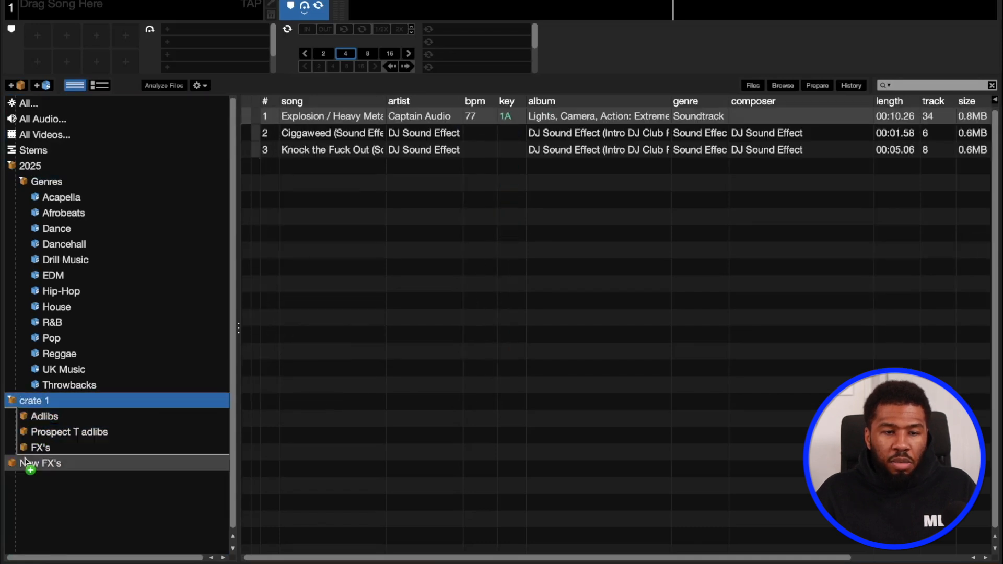
{"action": "left_click_drag", "start_coordinate": [23, 459], "coordinate": [24, 460]}
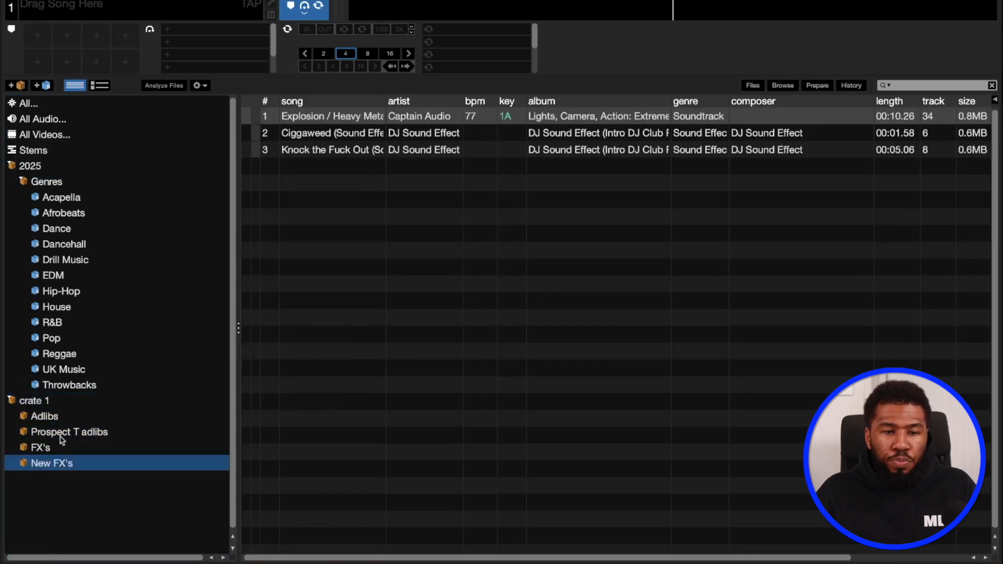
- Set the genre of all tracks in the new parent crate to SoundFX
{"action": "left_click", "coordinate": [61, 402]}
{"action": "scroll", "coordinate": [698, 308], "scroll_direction": "down", "scroll_amount": 5}
{"action": "scroll", "coordinate": [697, 309], "scroll_direction": "up", "scroll_amount": 5}
{"action": "left_click", "coordinate": [696, 181]}
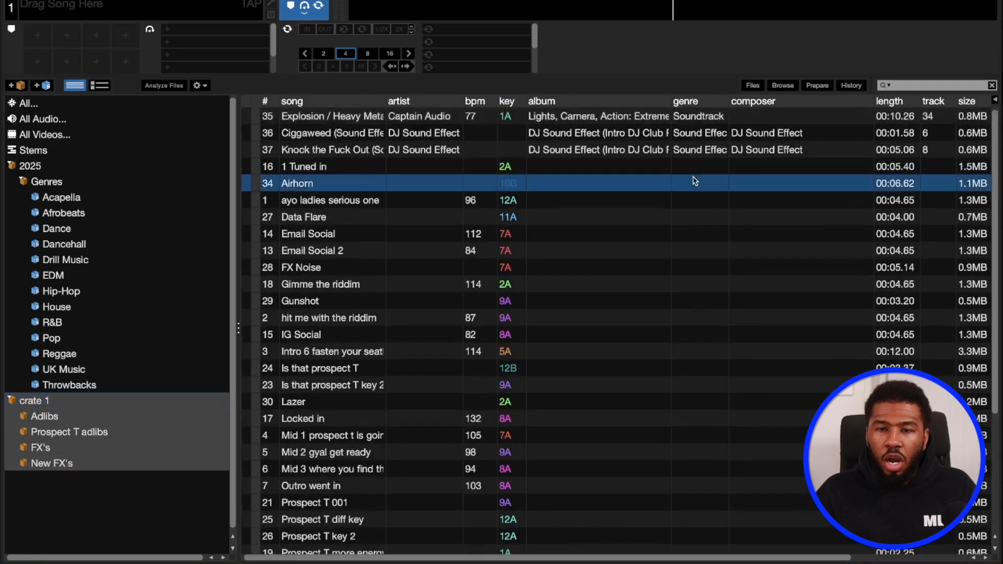
{"action": "key", "text": "super+a"}
{"action": "left_click", "coordinate": [698, 168]}
{"action": "type", "text": "Sound"}
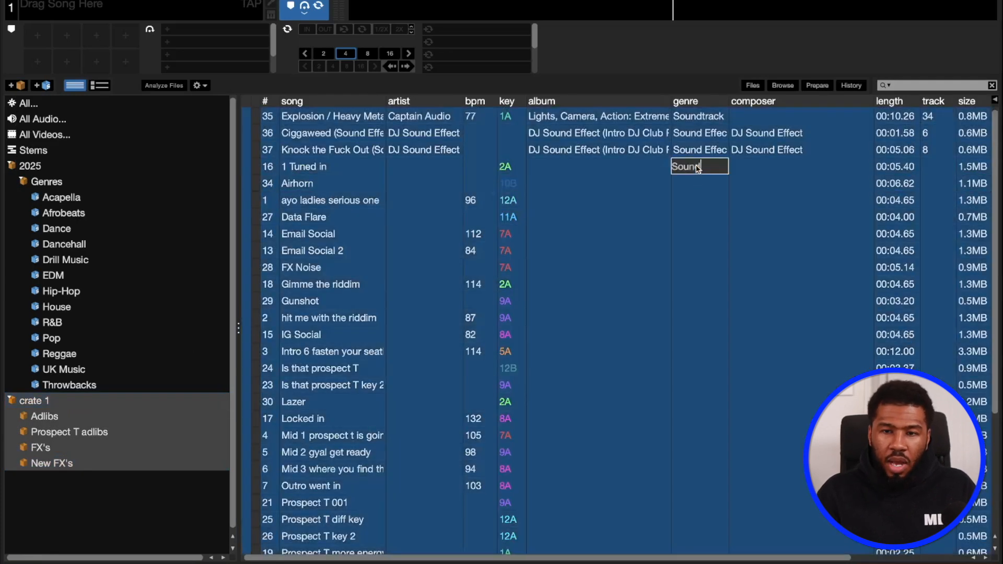
{"action": "key", "text": "Return"}
{"action": "key", "text": "Return"}
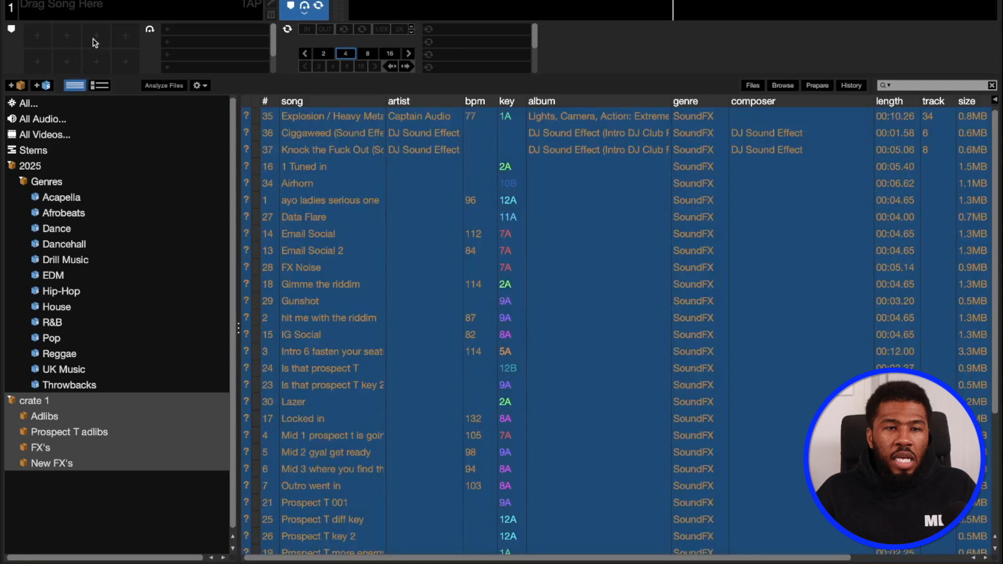
- Create a smart crate with the rule genre is SoundFX
{"action": "left_click", "coordinate": [41, 88]}
{"action": "left_click", "coordinate": [340, 325]}
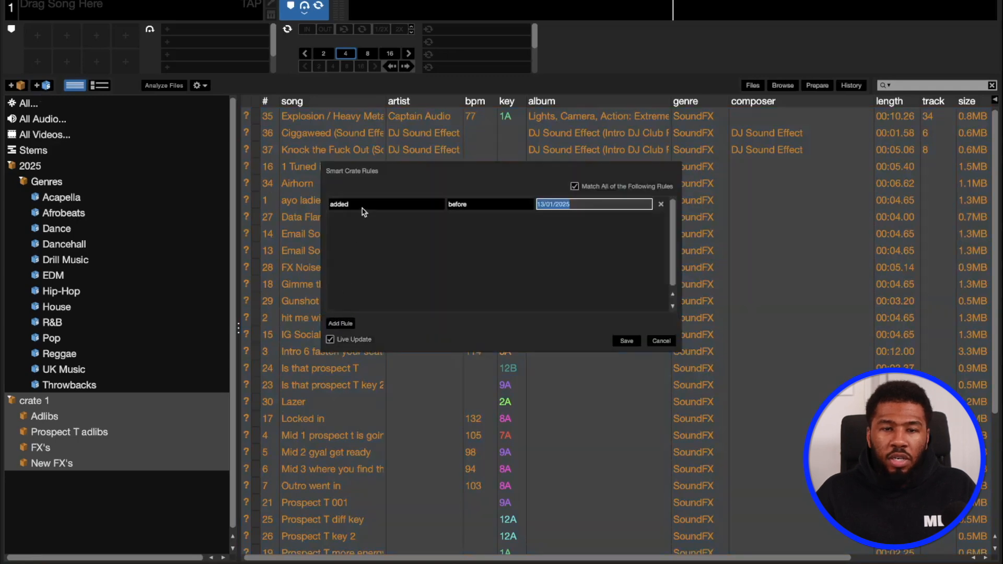
{"action": "left_click", "coordinate": [364, 205]}
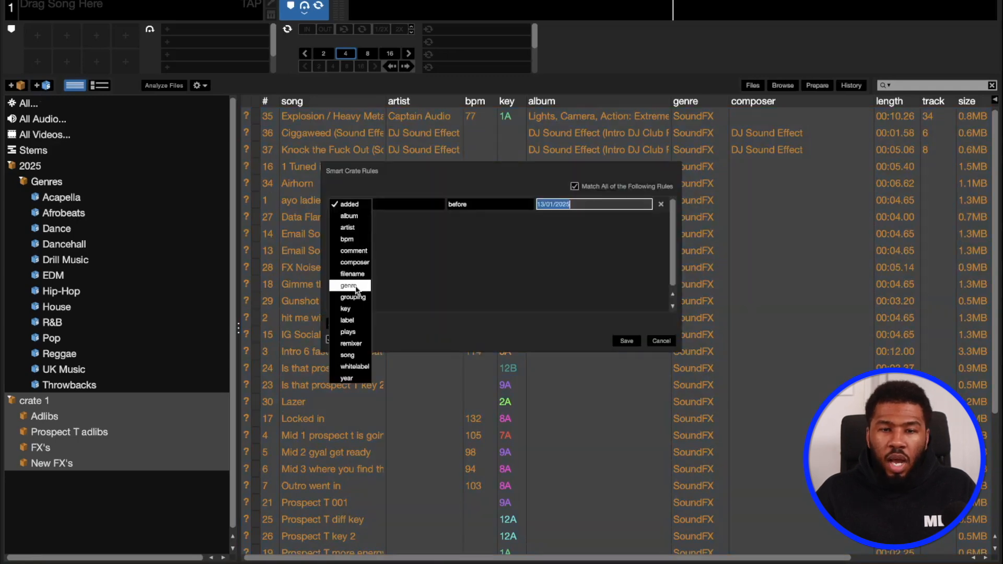
{"action": "left_click", "coordinate": [348, 284]}
{"action": "left_click", "coordinate": [477, 205]}
{"action": "left_click", "coordinate": [475, 216]}
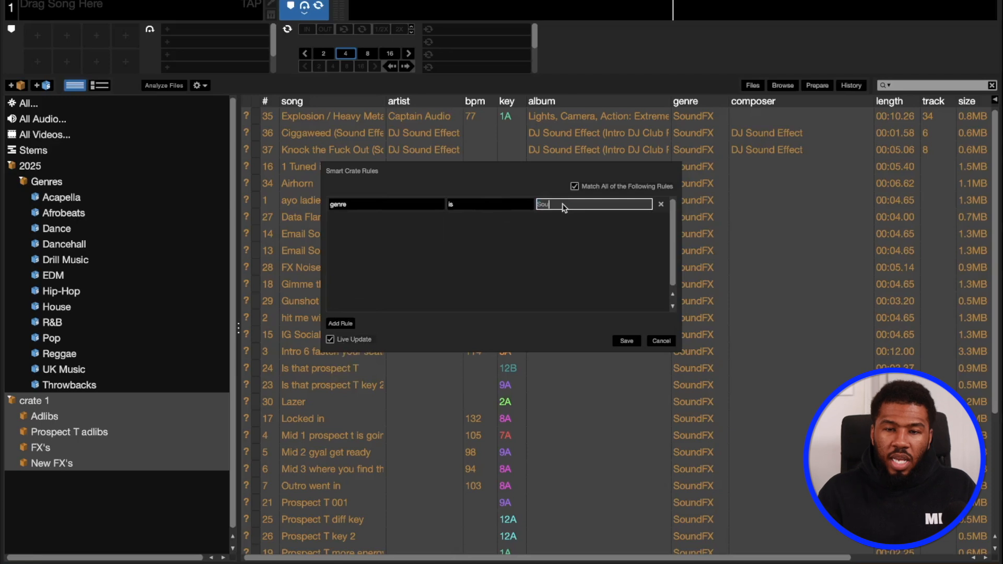
{"action": "left_click", "coordinate": [627, 340]}
- Nest the new smart crate inside Genres after Throwbacks and rename it SoundFX
{"action": "left_click", "coordinate": [39, 482]}
{"action": "left_click_drag", "start_coordinate": [37, 485], "coordinate": [59, 409]}
{"action": "left_click", "coordinate": [58, 404]}
{"action": "type", "text": "Foun"}
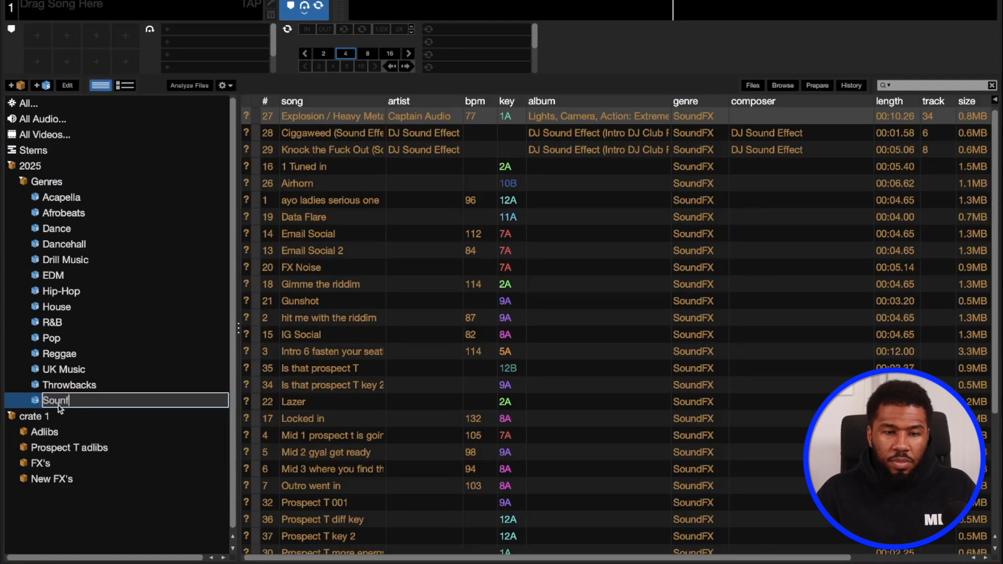
{"action": "type", "text": "dFX"}
{"action": "key", "text": "Return"}
- Delete crate 1 together with its nested adlib and FX crates
{"action": "left_click", "coordinate": [66, 418]}
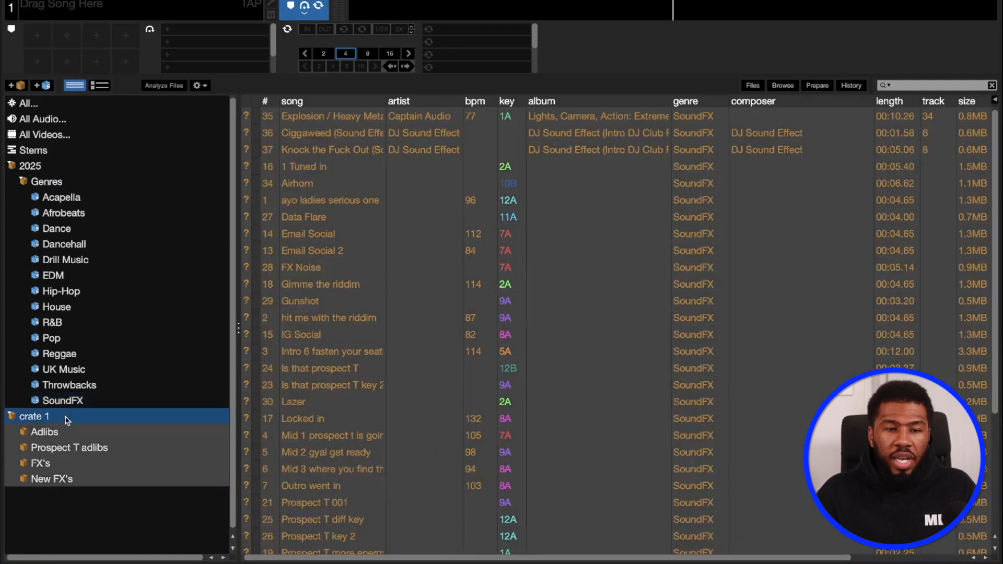
{"action": "key", "text": "Delete"}
- Review the contents of the 2025 and Genres crates and of smart crates including Acapella, Dancehall, R&B, UK Music and SoundFX
{"action": "left_click", "coordinate": [20, 166]}
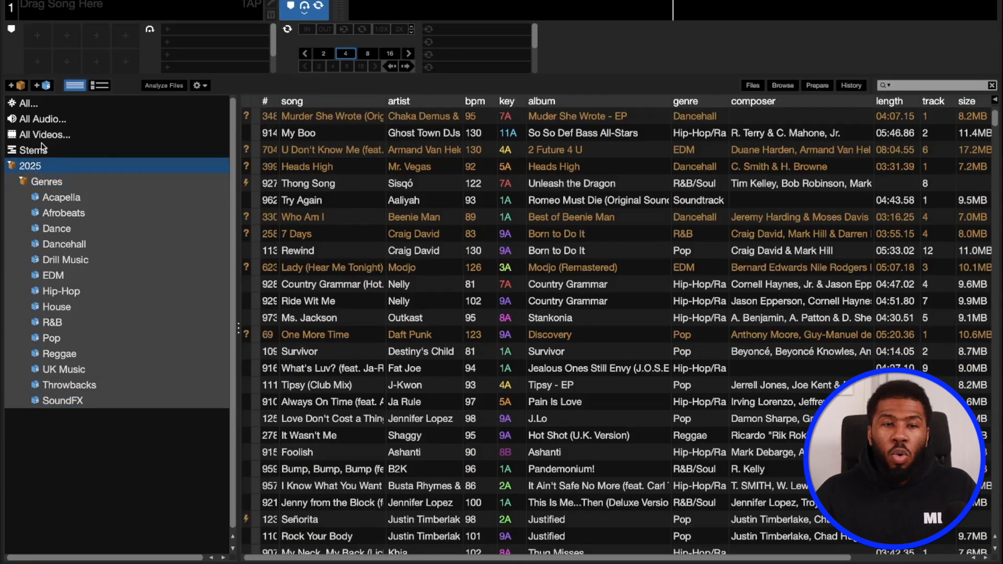
{"action": "left_click", "coordinate": [48, 182]}
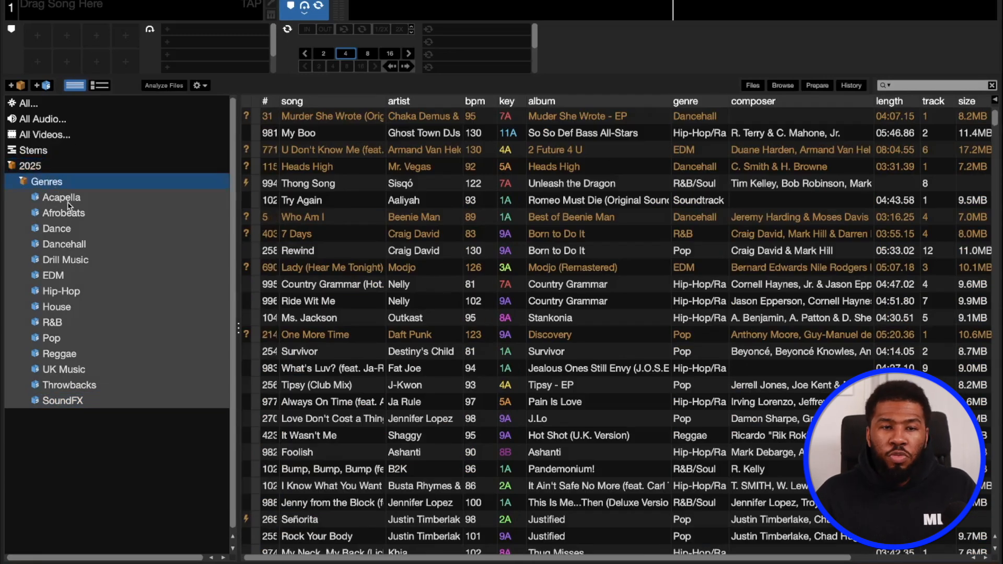
{"action": "left_click", "coordinate": [70, 201]}
{"action": "key", "text": "Down"}
{"action": "key", "text": "Down"}
{"action": "key", "text": "Down"}
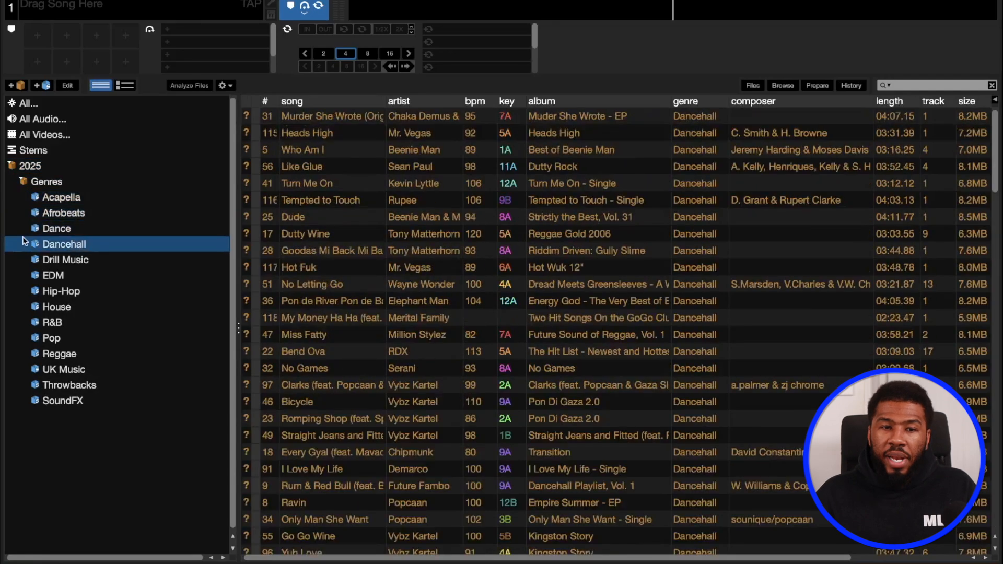
{"action": "left_click", "coordinate": [51, 323]}
{"action": "scroll", "coordinate": [432, 255], "scroll_direction": "down", "scroll_amount": 20}
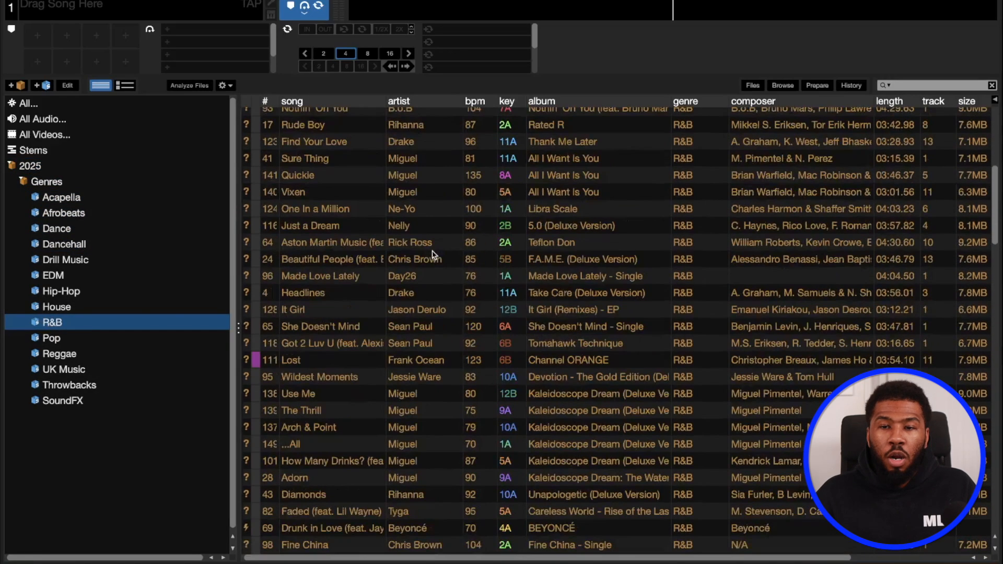
{"action": "left_click", "coordinate": [94, 373]}
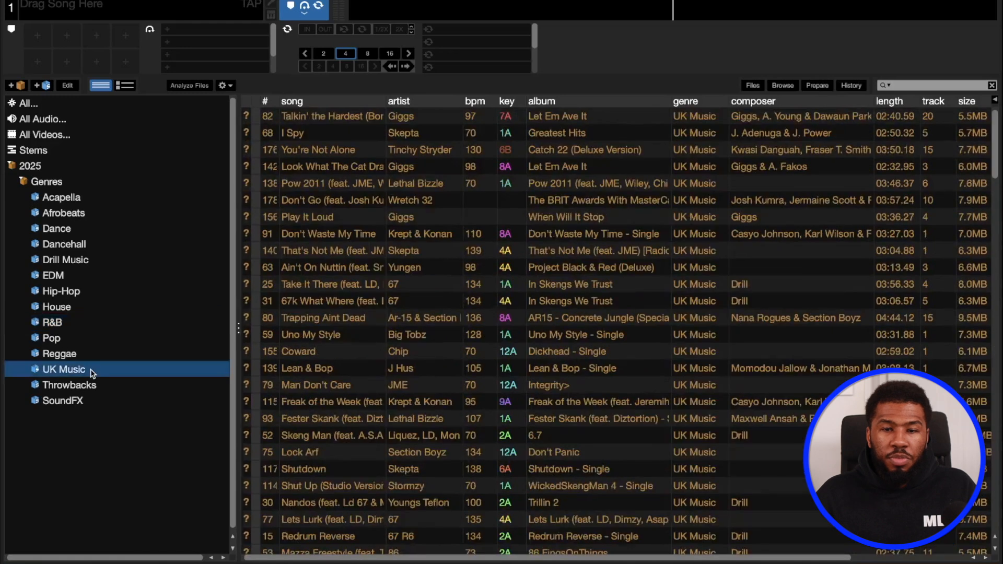
{"action": "scroll", "coordinate": [590, 222], "scroll_direction": "down", "scroll_amount": 1}
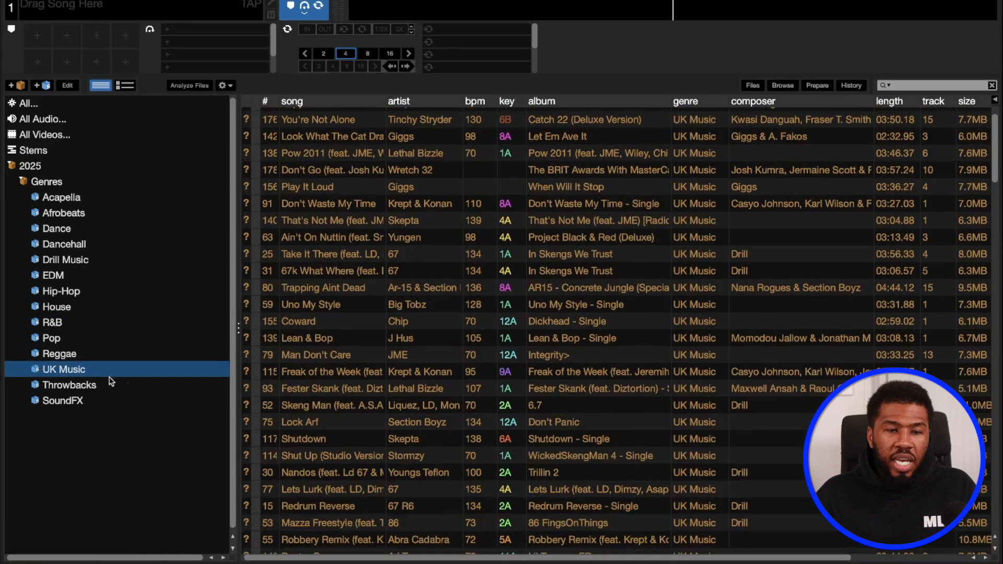
{"action": "left_click", "coordinate": [74, 407]}
{"action": "scroll", "coordinate": [604, 329], "scroll_direction": "down", "scroll_amount": 5}
{"action": "scroll", "coordinate": [605, 329], "scroll_direction": "up", "scroll_amount": 5}
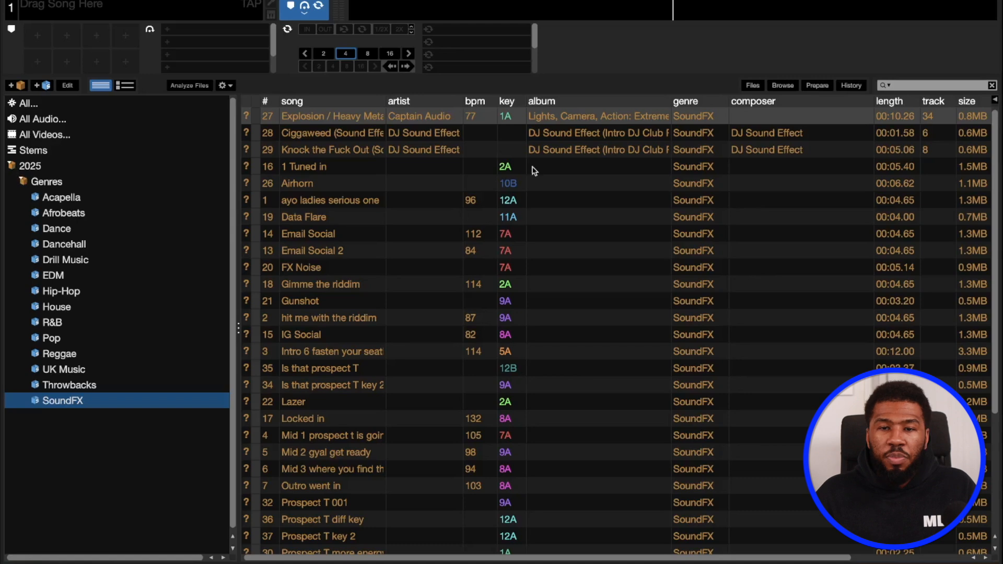
- Collapse the 2025 crate and list the whole library sorted by genre, with the untagged tracks first
{"action": "left_click", "coordinate": [13, 169]}
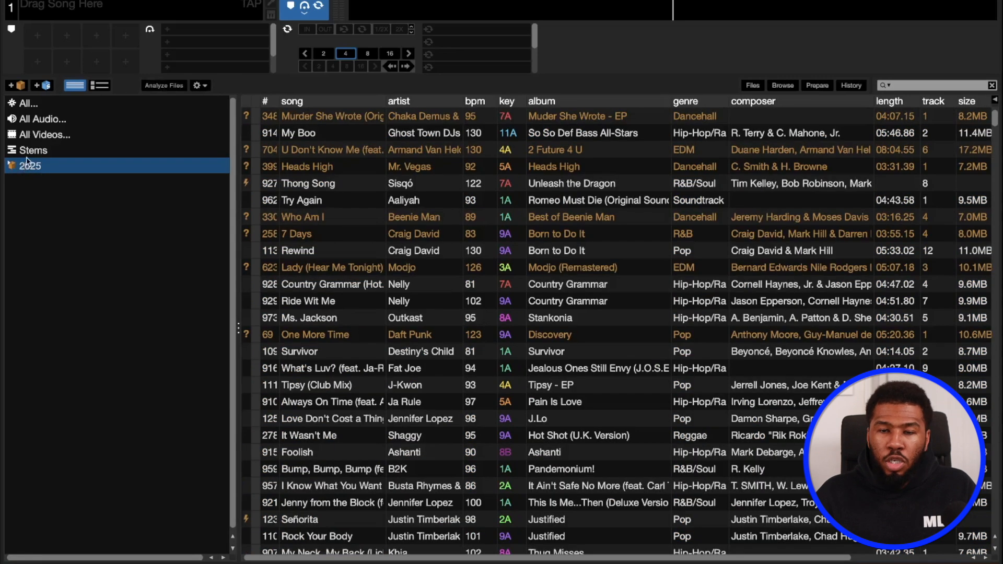
{"action": "left_click", "coordinate": [23, 104]}
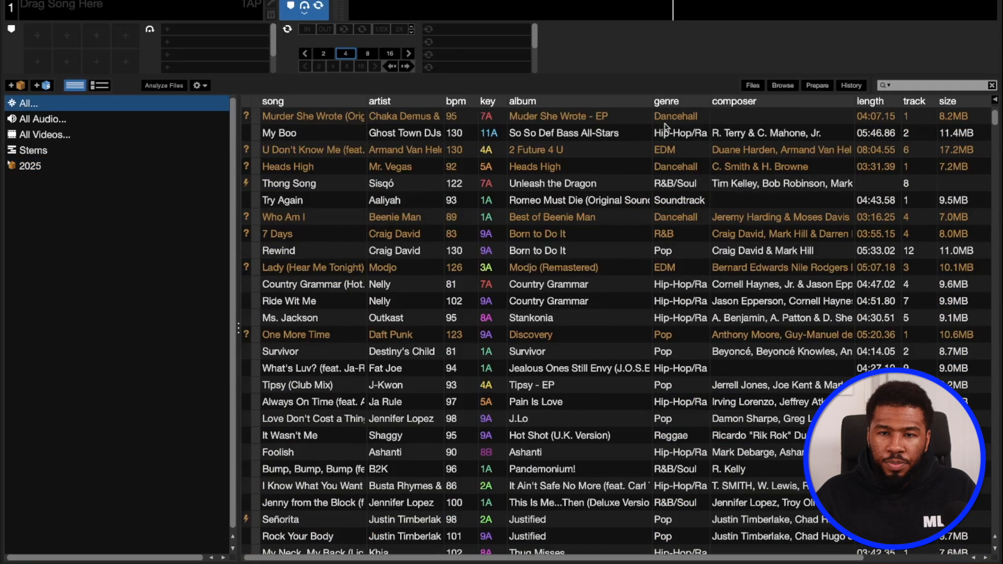
{"action": "left_click", "coordinate": [677, 102]}
{"action": "left_click", "coordinate": [678, 102]}
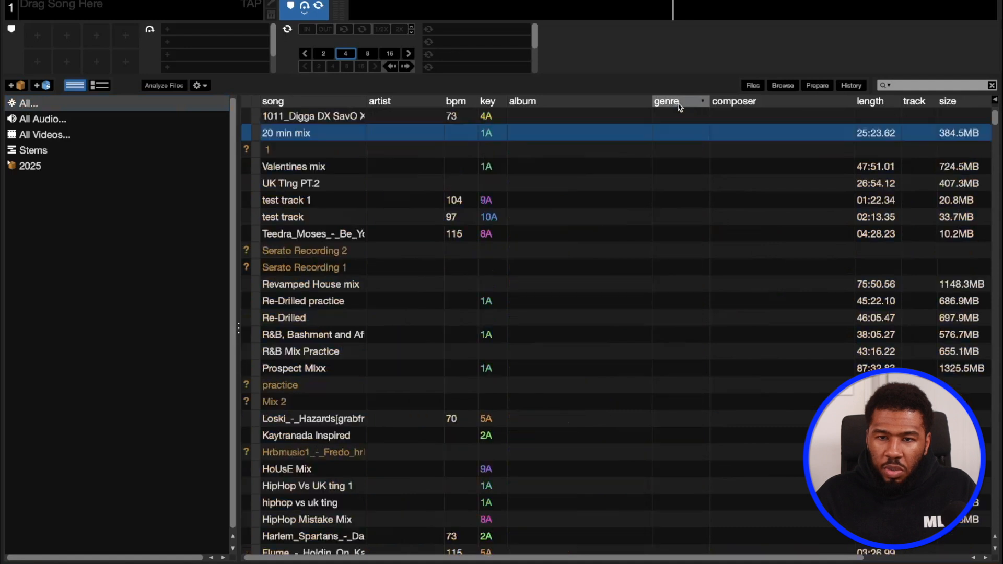
{"action": "scroll", "coordinate": [687, 216], "scroll_direction": "down", "scroll_amount": 10}
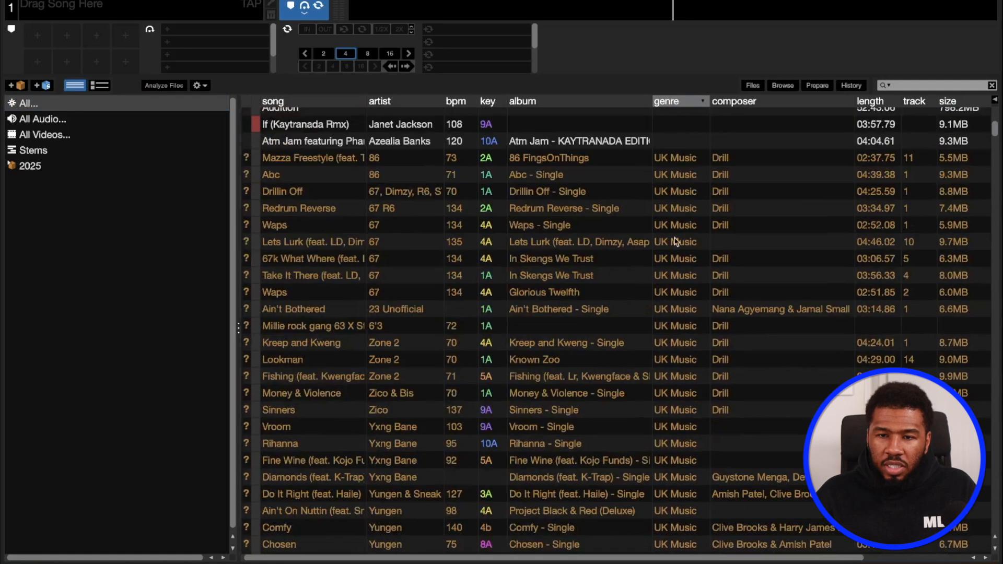
{"action": "scroll", "coordinate": [678, 241], "scroll_direction": "up", "scroll_amount": 10}
{"action": "scroll", "coordinate": [667, 256], "scroll_direction": "down", "scroll_amount": 5}
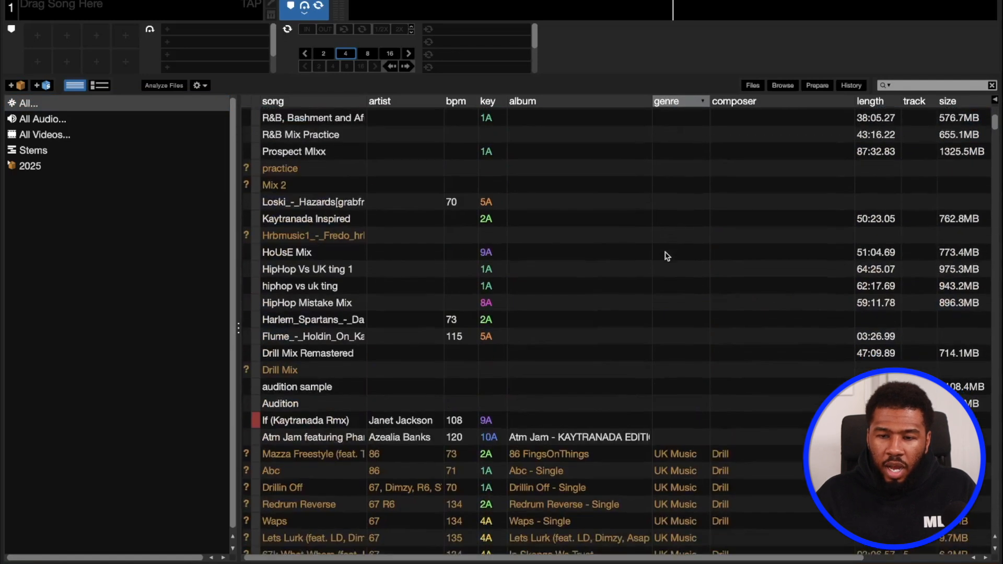
{"action": "scroll", "coordinate": [640, 172], "scroll_direction": "up", "scroll_amount": 5}
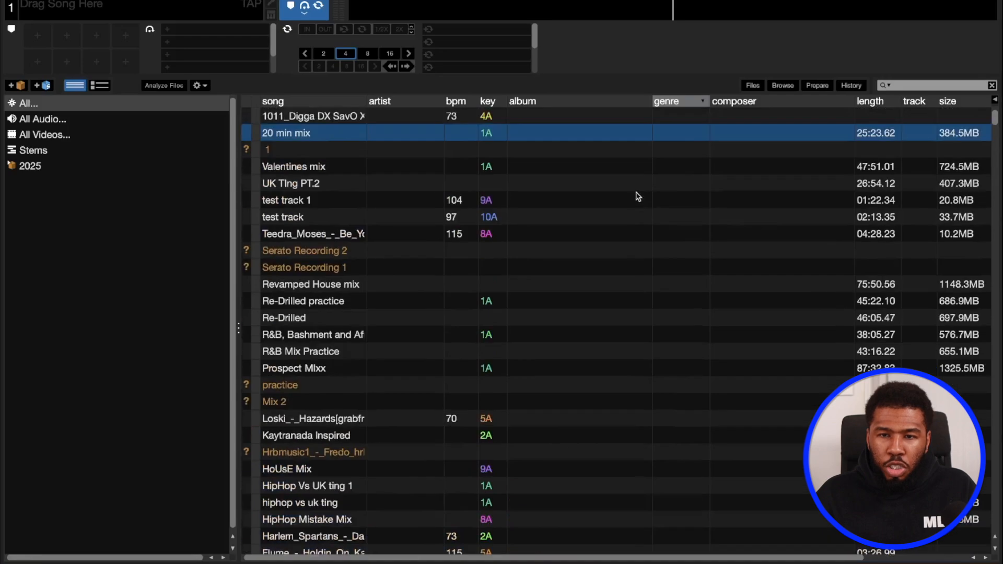
- Set the genre of all untagged tracks, from the first row down to Atm Jam, to No Genre
{"action": "left_click", "coordinate": [667, 117]}
{"action": "scroll", "coordinate": [668, 289], "scroll_direction": "down", "scroll_amount": 5}
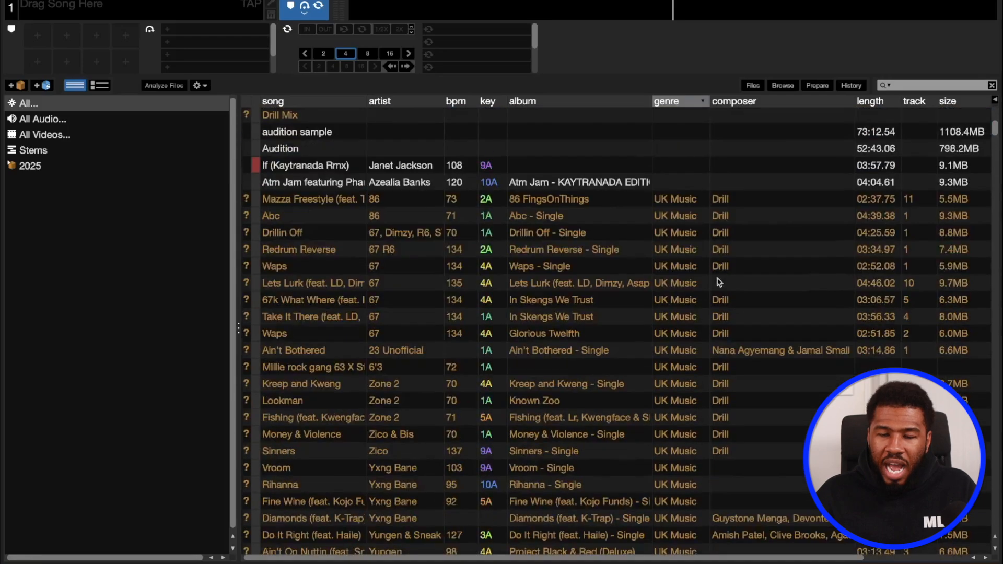
{"action": "mouse_move", "coordinate": [995, 135]}
{"action": "left_mouse_down"}
{"action": "mouse_move", "coordinate": [979, 377]}
{"action": "mouse_move", "coordinate": [987, 532]}
{"action": "mouse_move", "coordinate": [996, 116]}
{"action": "left_mouse_up"}
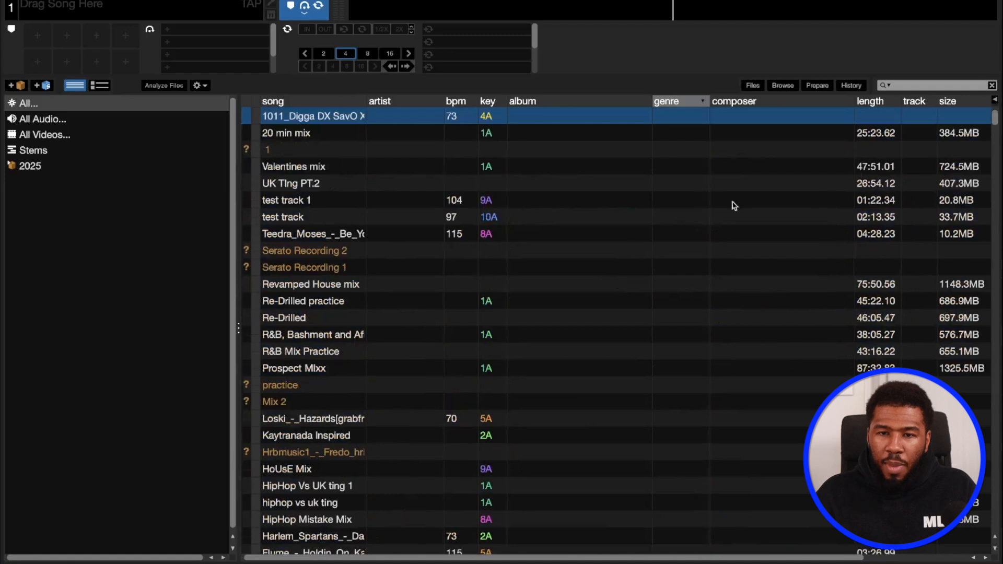
{"action": "scroll", "coordinate": [734, 204], "scroll_direction": "down", "scroll_amount": 5}
{"action": "left_click", "coordinate": [673, 418], "text": "shift"}
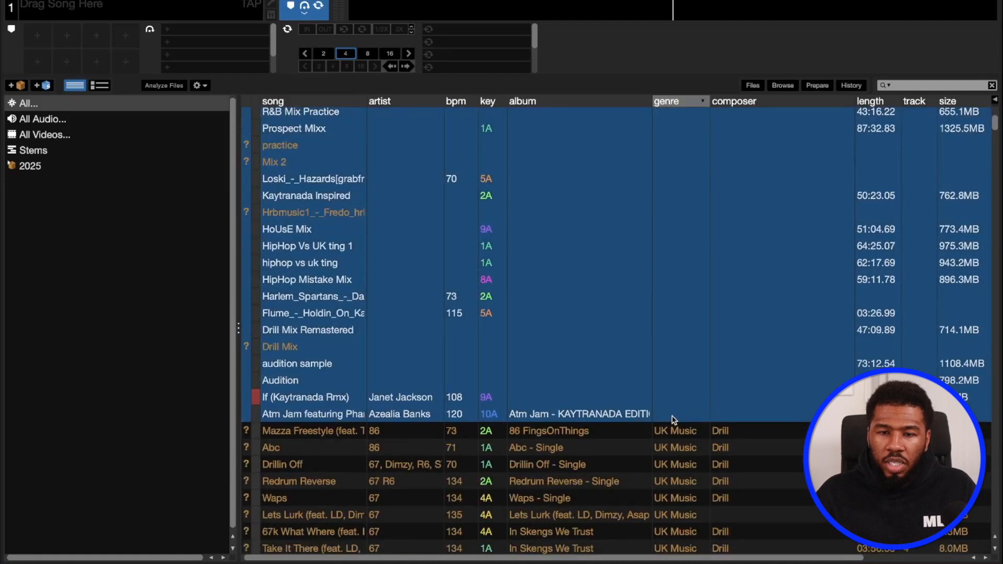
{"action": "left_click", "coordinate": [674, 418]}
{"action": "type", "text": "No Genre"}
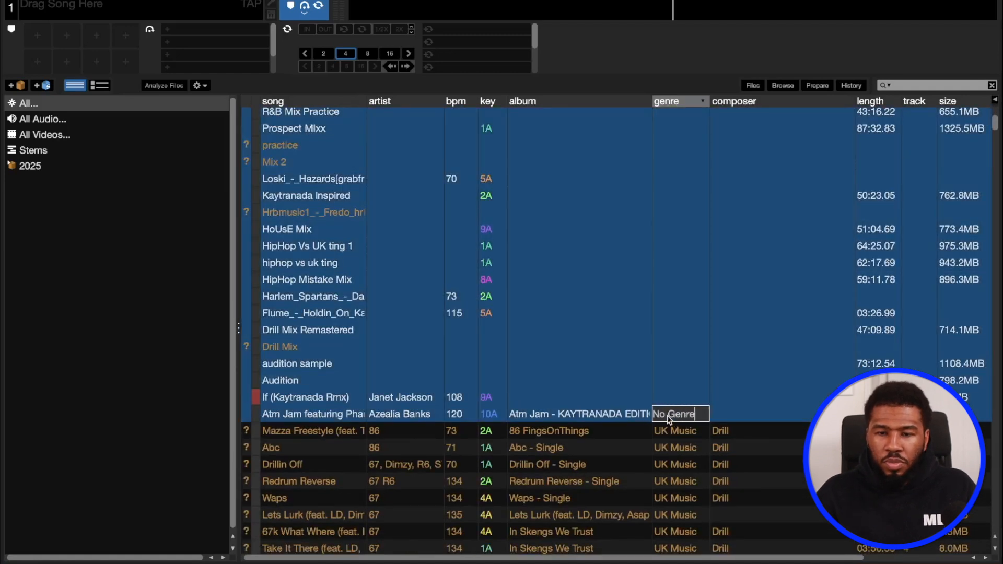
{"action": "key", "text": "Return"}
- Collapse the Genres crate and create a crate named To Sort inside 2025
{"action": "left_click", "coordinate": [12, 166]}
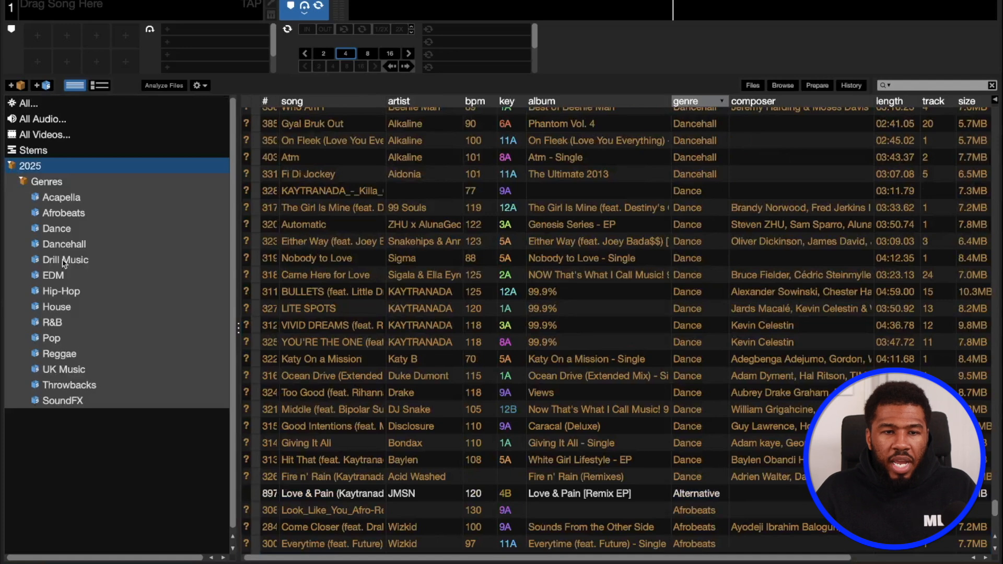
{"action": "left_click", "coordinate": [25, 184]}
{"action": "left_click", "coordinate": [21, 88]}
{"action": "left_click", "coordinate": [32, 197]}
{"action": "double_click", "coordinate": [41, 198]}
{"action": "type", "text": "To Sort"}
{"action": "key", "text": "Return"}
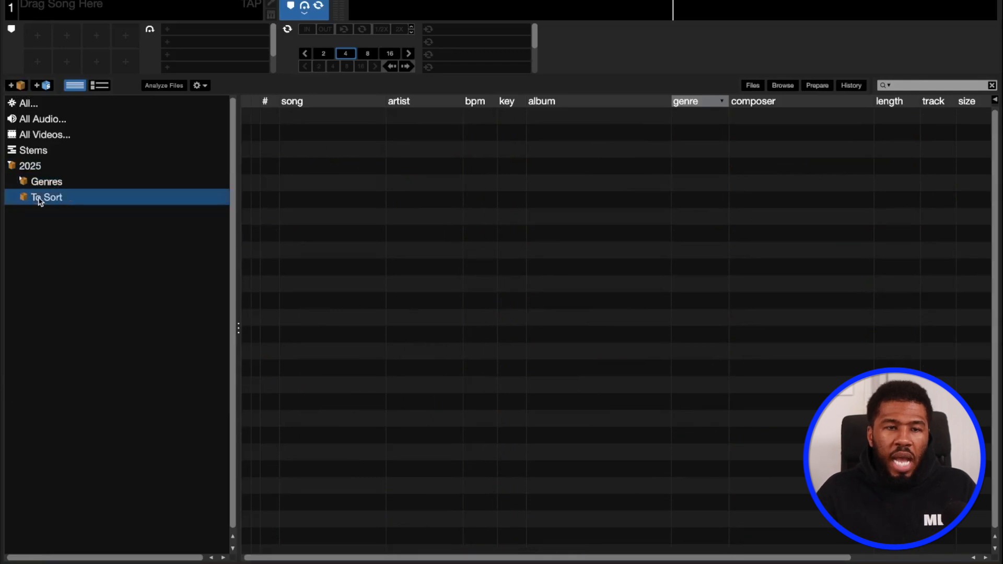
- Create a smart crate with the rule genre is No Genre
{"action": "left_click", "coordinate": [47, 86]}
{"action": "left_click", "coordinate": [342, 323]}
{"action": "left_click", "coordinate": [366, 204]}
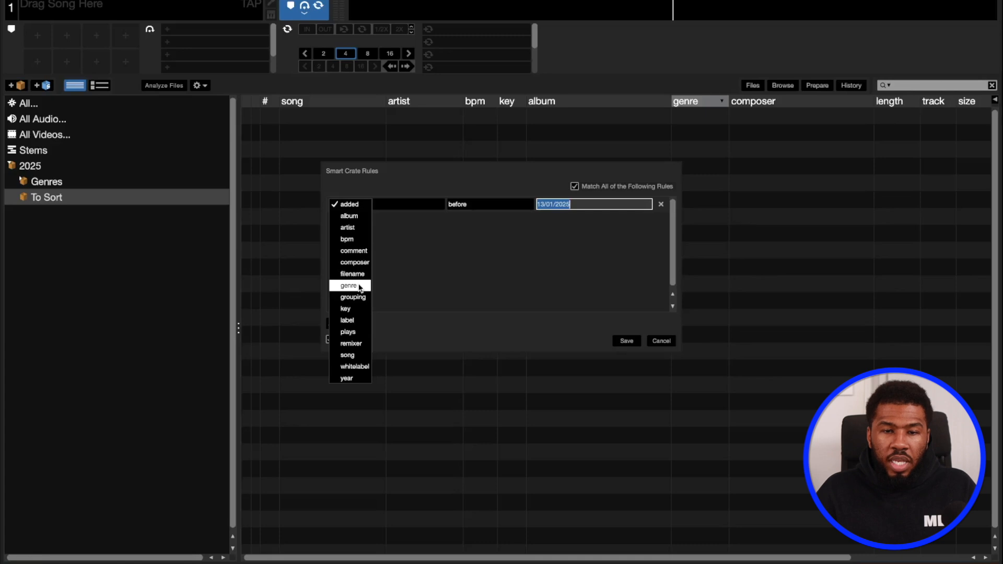
{"action": "left_click", "coordinate": [359, 286]}
{"action": "left_click", "coordinate": [477, 206]}
{"action": "left_click", "coordinate": [457, 215]}
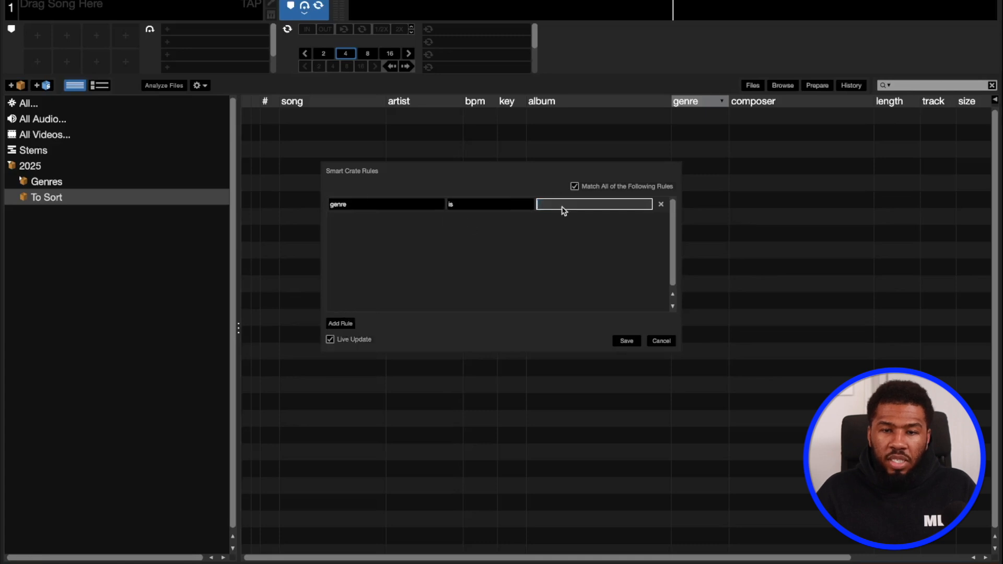
{"action": "left_click", "coordinate": [627, 341]}
- Name the new smart crate No Genre inside To Sort and collapse the To Sort crate
{"action": "double_click", "coordinate": [49, 213]}
{"action": "type", "text": "No Genre"}
{"action": "key", "text": "Return"}
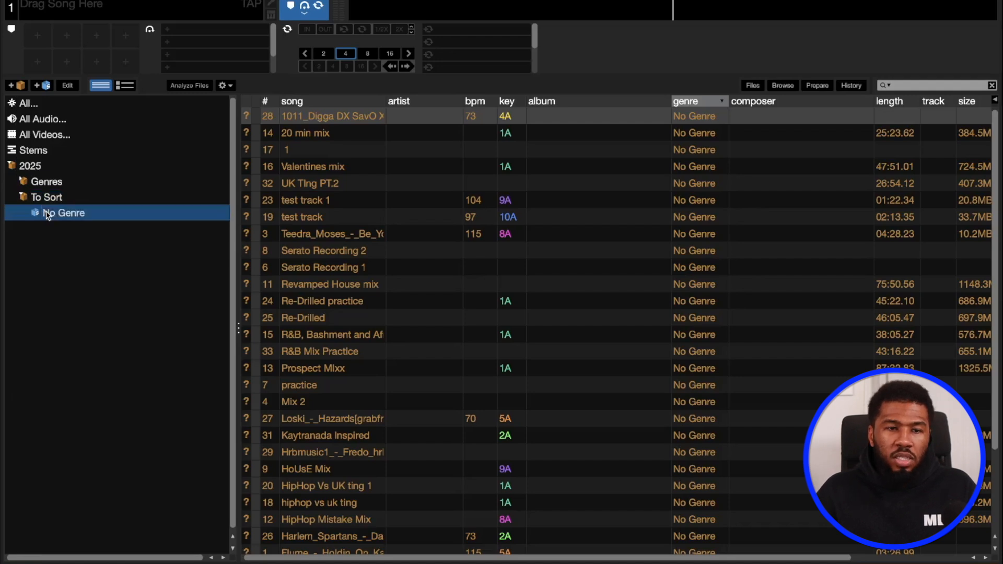
{"action": "left_click", "coordinate": [26, 198]}
{"action": "left_click", "coordinate": [24, 198]}
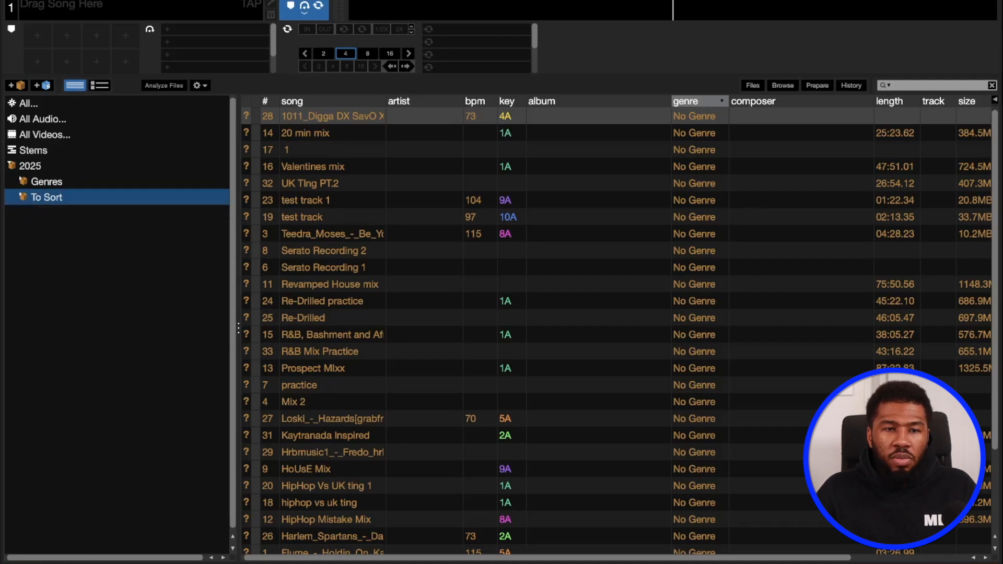
- List the whole library sorted by genre from Acapella onwards and look through the genre tags
{"action": "left_click", "coordinate": [29, 104]}
{"action": "left_click", "coordinate": [667, 107]}
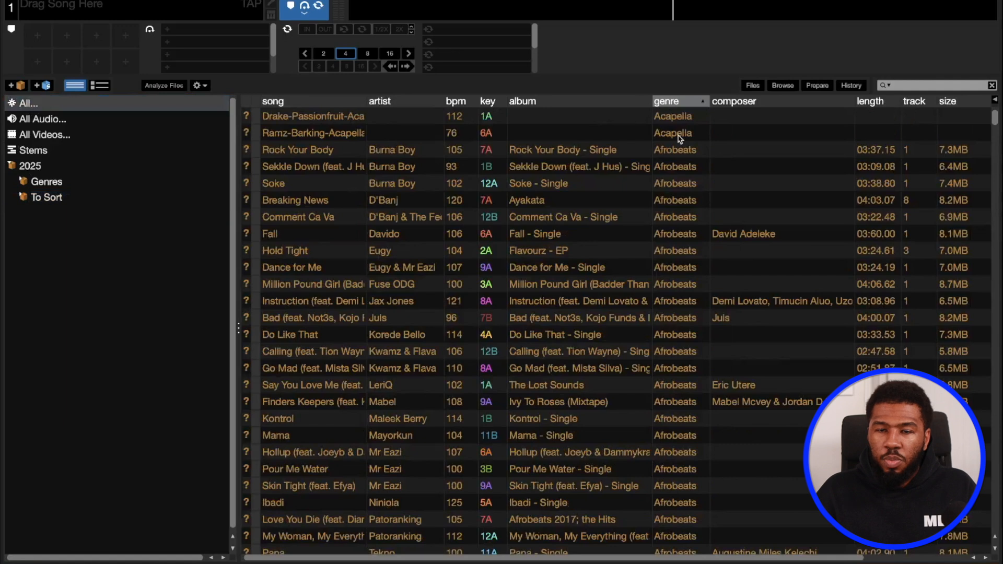
{"action": "left_click", "coordinate": [688, 119]}
{"action": "scroll", "coordinate": [676, 187], "scroll_direction": "down", "scroll_amount": 1}
{"action": "scroll", "coordinate": [675, 187], "scroll_direction": "up", "scroll_amount": 1}
{"action": "scroll", "coordinate": [679, 146], "scroll_direction": "down", "scroll_amount": 10}
{"action": "scroll", "coordinate": [669, 151], "scroll_direction": "down", "scroll_amount": 4}
- Expand 2025 and Genres and check the Acapella, Afrobeats, Dance, Dancehall and Drill Music smart crates
{"action": "left_click", "coordinate": [24, 168]}
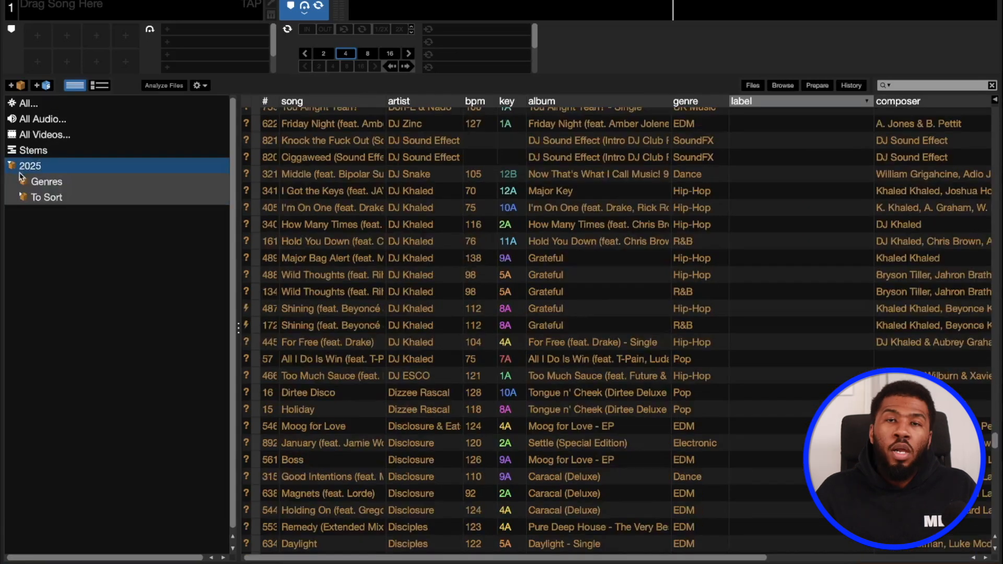
{"action": "left_click", "coordinate": [52, 183]}
{"action": "left_click", "coordinate": [94, 202]}
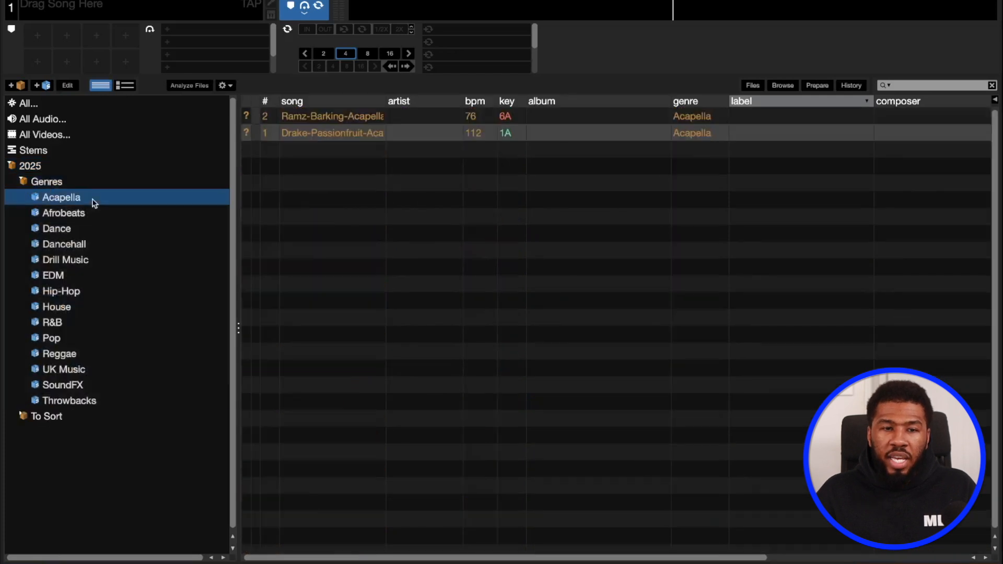
{"action": "left_click", "coordinate": [87, 212]}
{"action": "left_click", "coordinate": [87, 230]}
{"action": "left_click", "coordinate": [82, 244]}
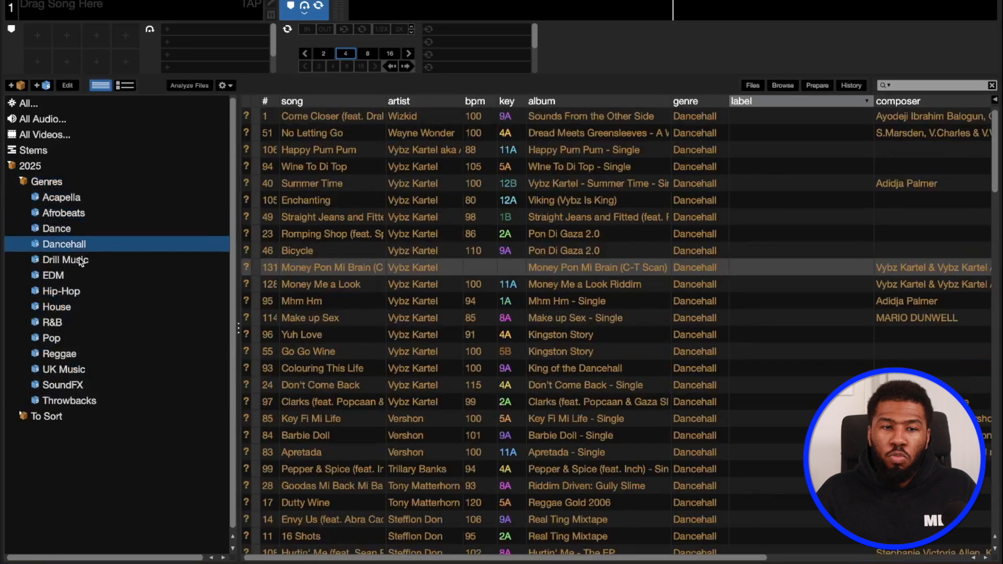
{"action": "left_click", "coordinate": [81, 261]}
- Show all library tracks, sort them by genre and examine the tags beyond Afrobeats
{"action": "left_click", "coordinate": [48, 109]}
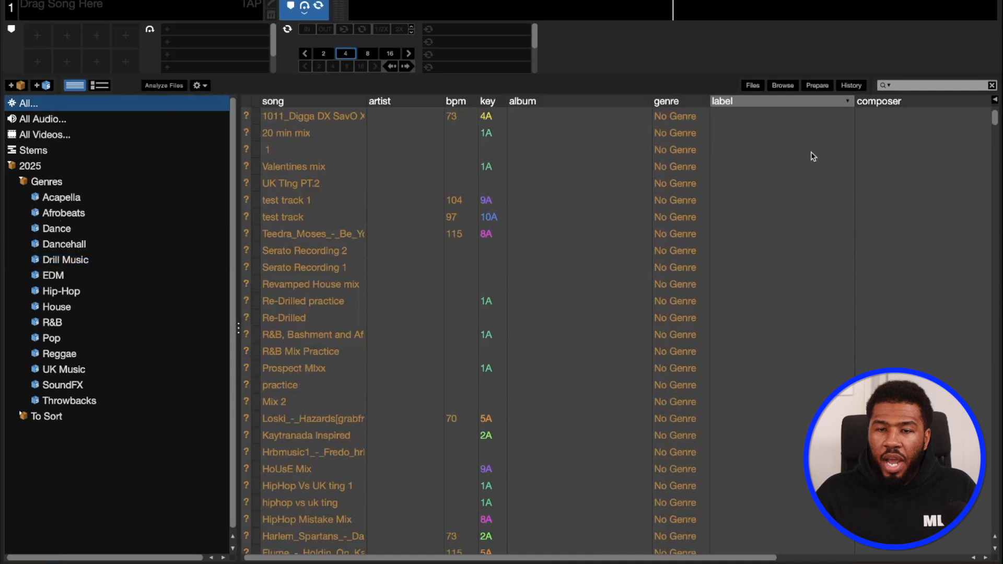
{"action": "left_click", "coordinate": [663, 102]}
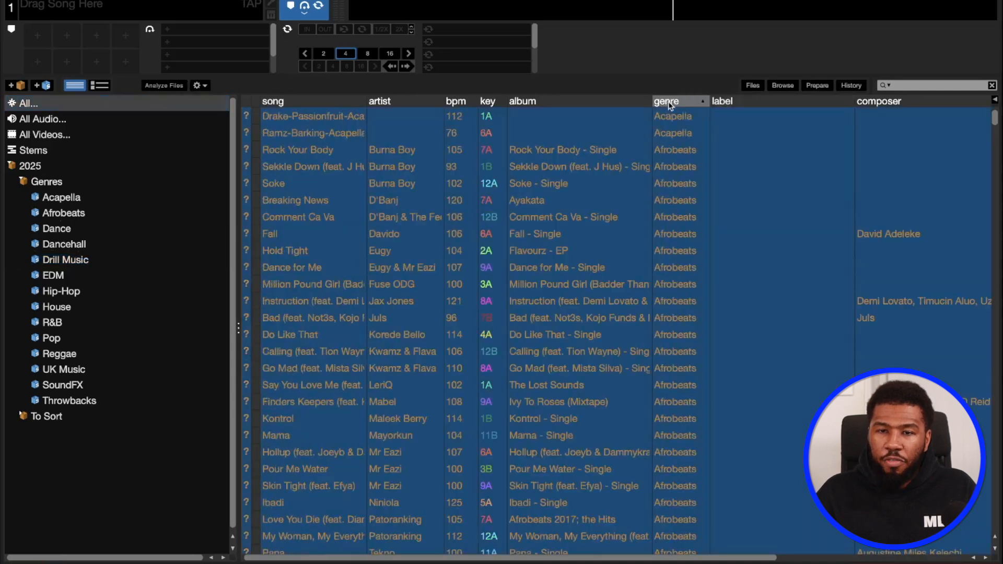
{"action": "scroll", "coordinate": [709, 166], "scroll_direction": "down", "scroll_amount": 10}
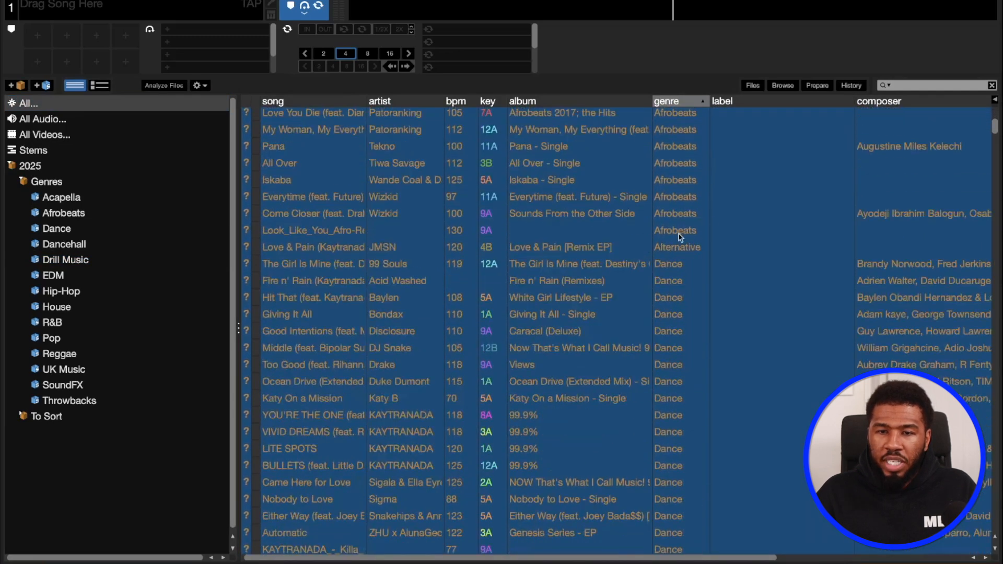
- Move the Throwbacks smart crate out of the Genres crate to the top level of the crate list
{"action": "left_click", "coordinate": [607, 252]}
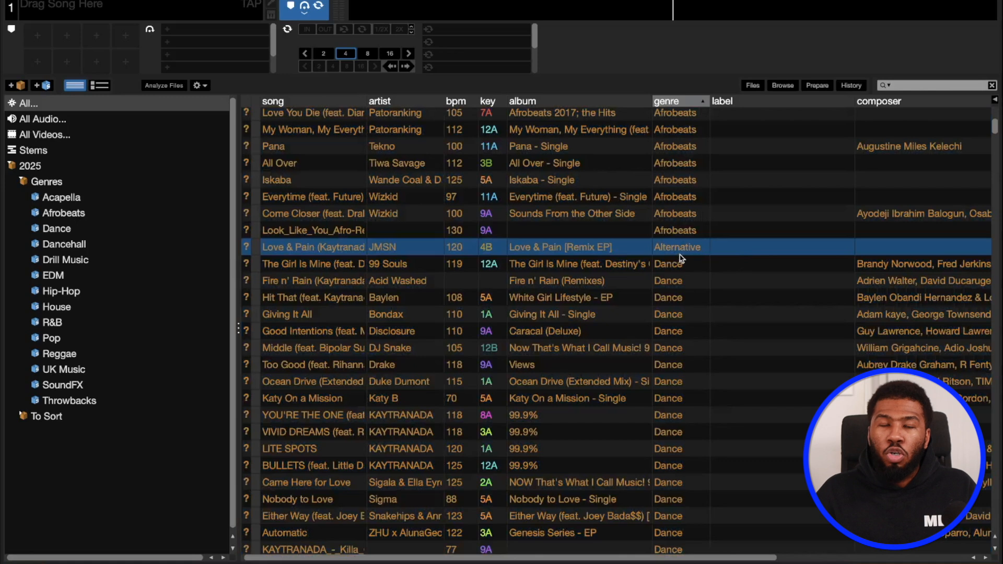
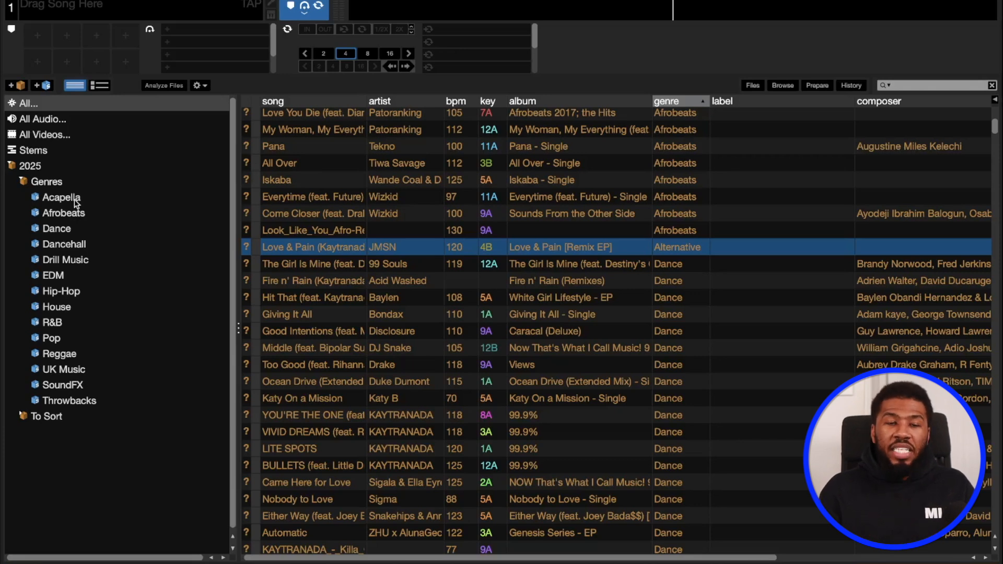
{"action": "left_click", "coordinate": [68, 403]}
{"action": "left_click_drag", "start_coordinate": [61, 402], "coordinate": [75, 404]}
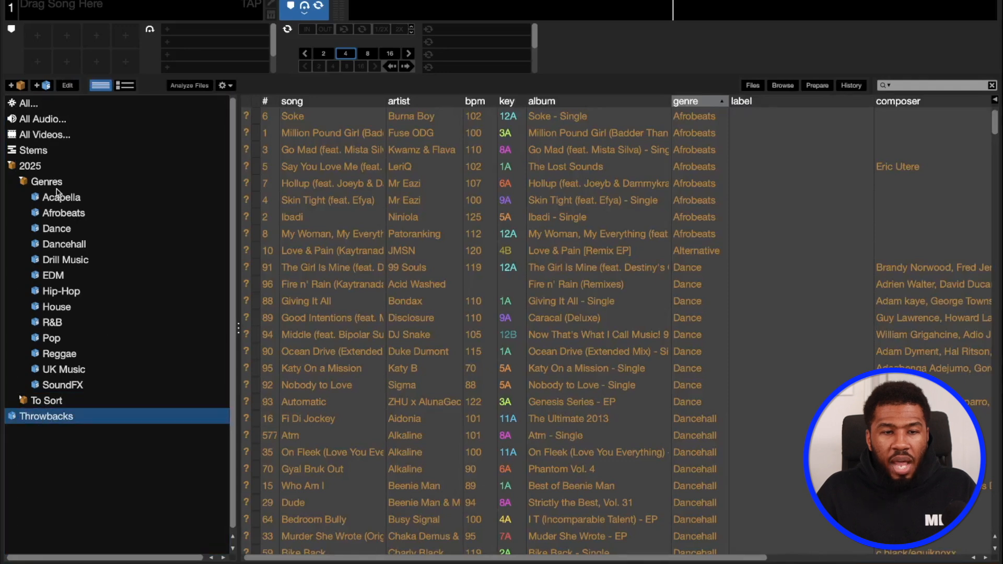
- Look through the genre tags of all tracks in the Genres crate and check individual genre smart crates, including Drill Music
{"action": "left_click", "coordinate": [41, 184]}
{"action": "left_click", "coordinate": [703, 121]}
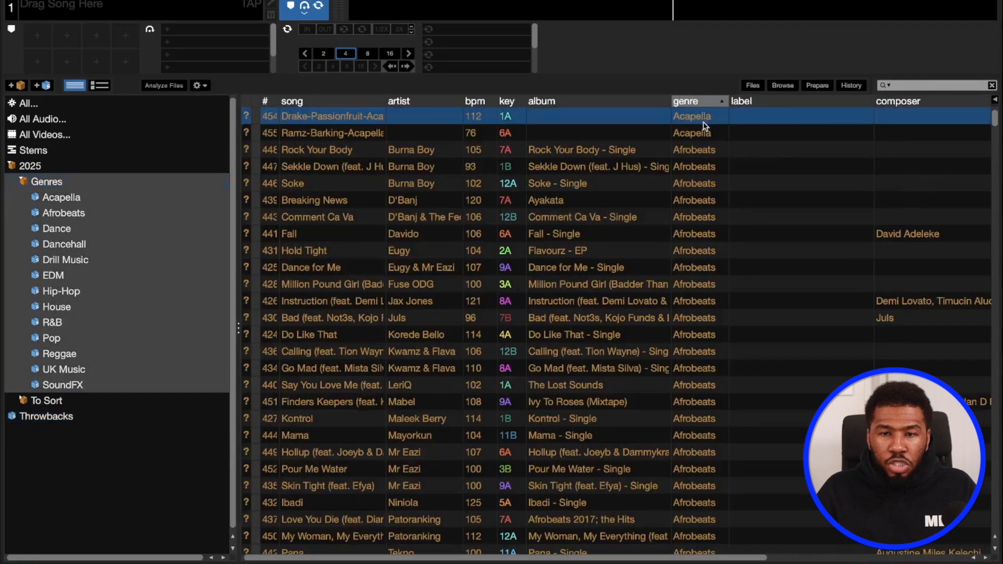
{"action": "scroll", "coordinate": [716, 209], "scroll_direction": "down", "scroll_amount": 8}
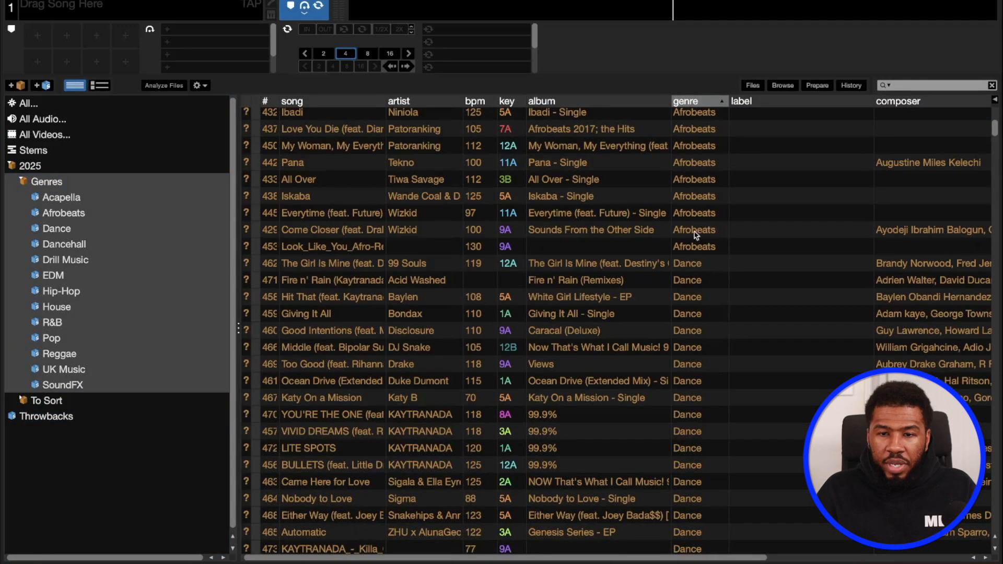
{"action": "scroll", "coordinate": [701, 266], "scroll_direction": "down", "scroll_amount": 20}
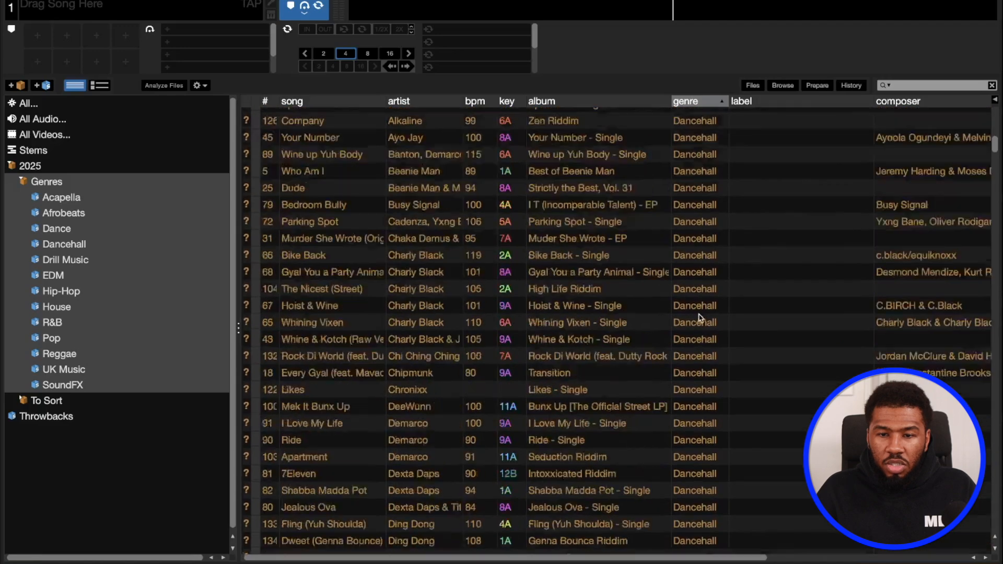
{"action": "scroll", "coordinate": [701, 314], "scroll_direction": "down", "scroll_amount": 20}
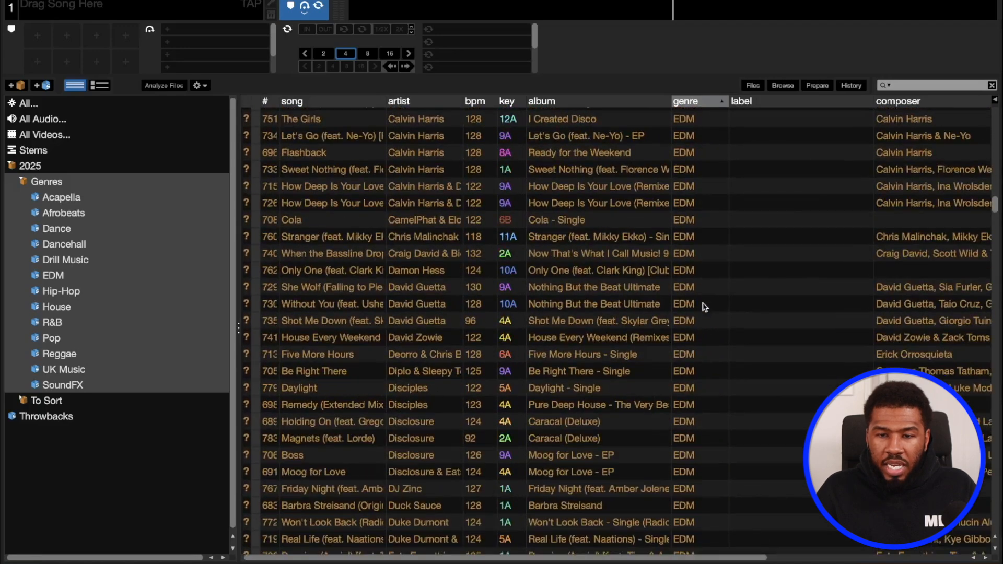
{"action": "scroll", "coordinate": [706, 306], "scroll_direction": "down", "scroll_amount": 20}
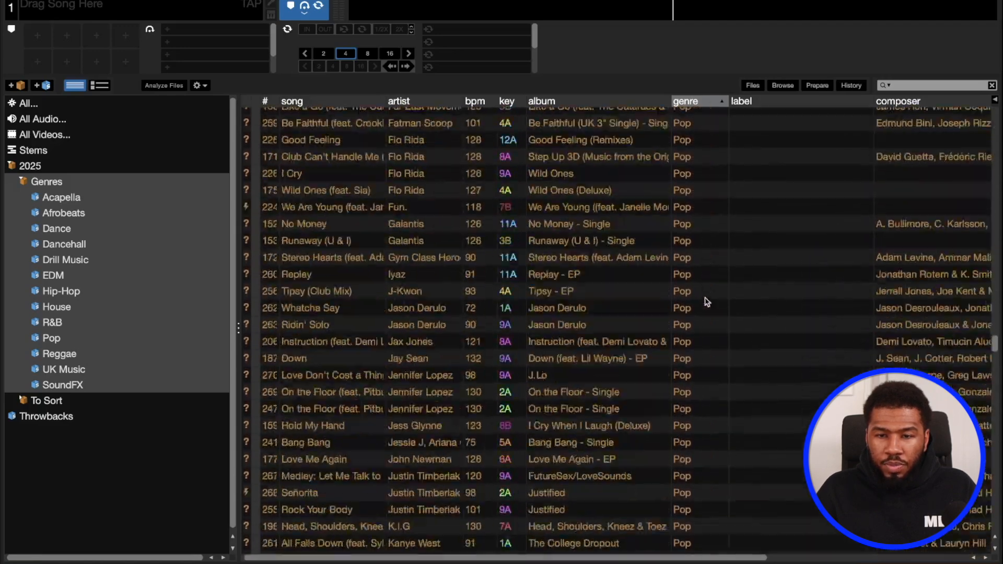
{"action": "scroll", "coordinate": [708, 302], "scroll_direction": "down", "scroll_amount": 20}
{"action": "scroll", "coordinate": [708, 300], "scroll_direction": "down", "scroll_amount": 20}
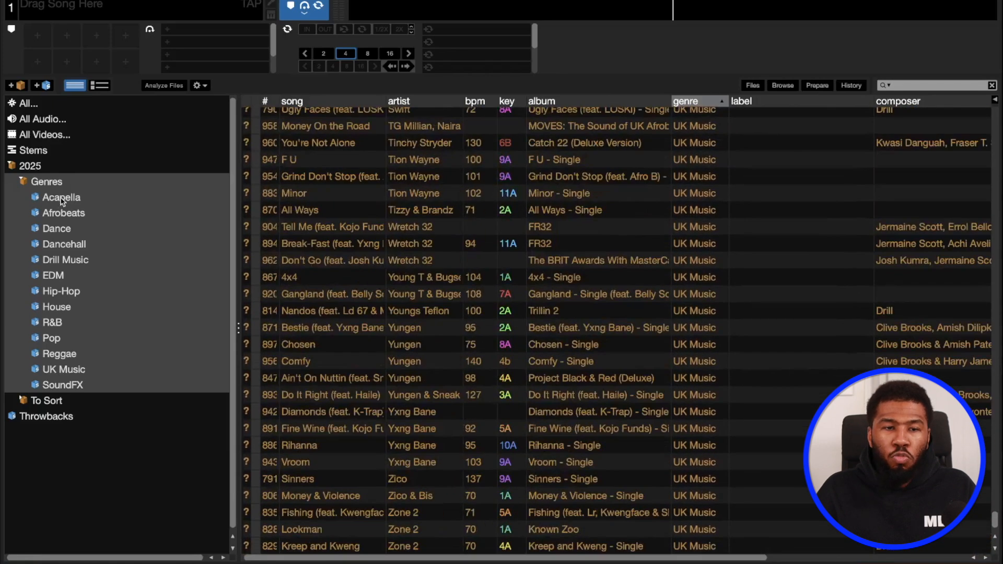
{"action": "left_click", "coordinate": [62, 212]}
{"action": "left_click", "coordinate": [68, 245]}
{"action": "left_click", "coordinate": [58, 201]}
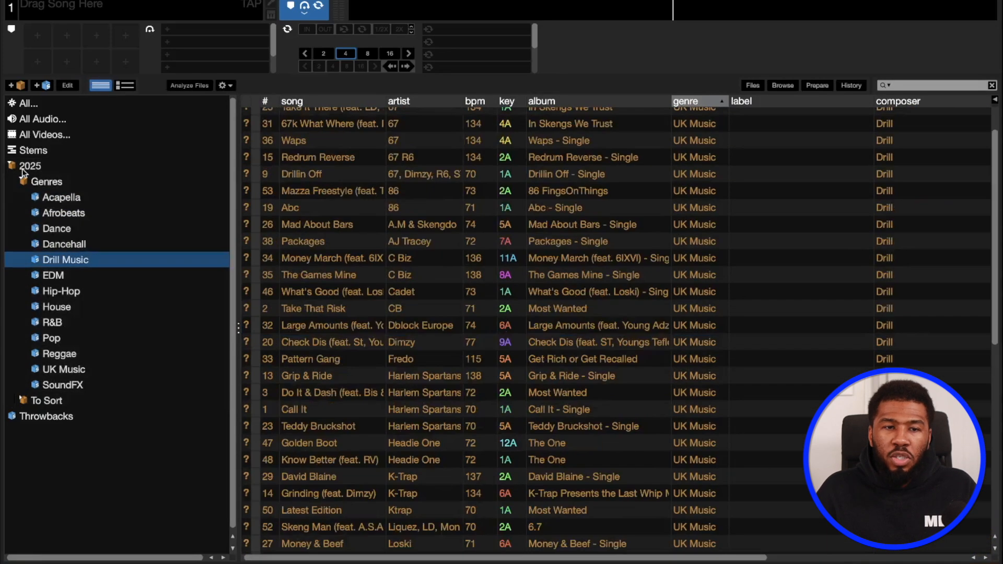
- Set the label of every track in the 2025 crate to 2025 and look over the labelled list
{"action": "left_click", "coordinate": [22, 167]}
{"action": "left_click", "coordinate": [791, 128]}
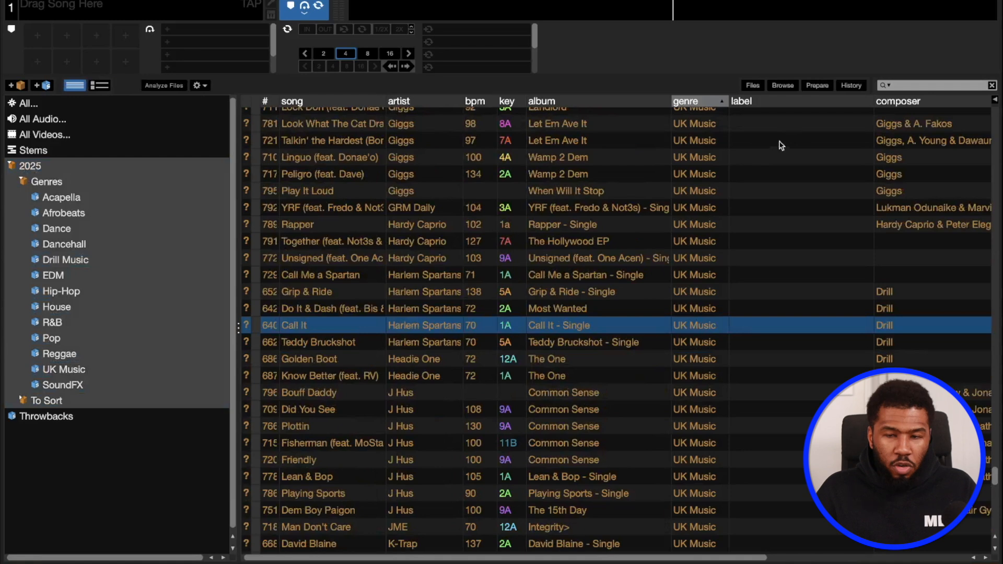
{"action": "left_click", "coordinate": [781, 141]}
{"action": "key", "text": "ctrl+a"}
{"action": "left_click", "coordinate": [764, 141]}
{"action": "type", "text": "202"}
{"action": "key", "text": "Return"}
{"action": "key", "text": "Return"}
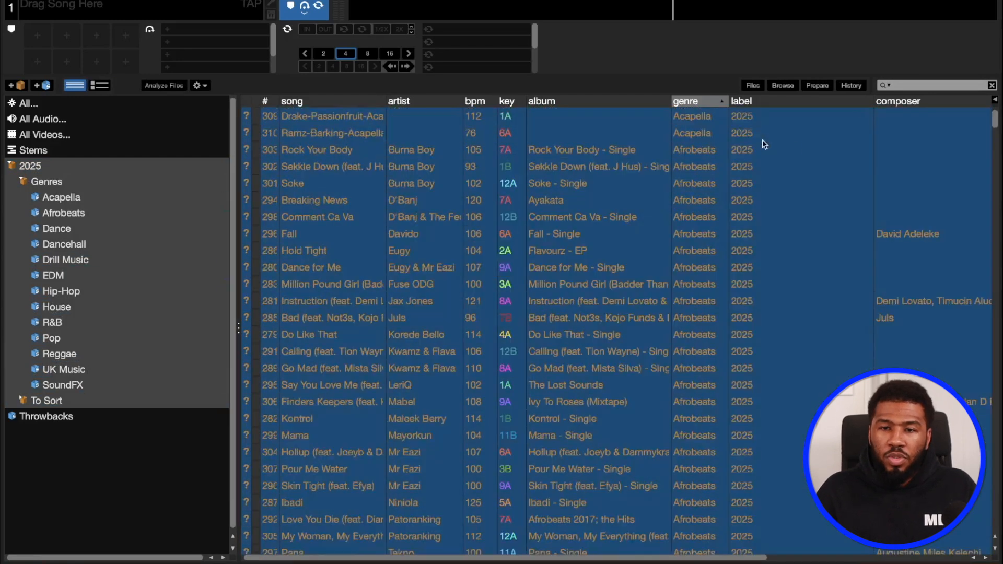
{"action": "left_click_drag", "start_coordinate": [996, 124], "coordinate": [997, 473]}
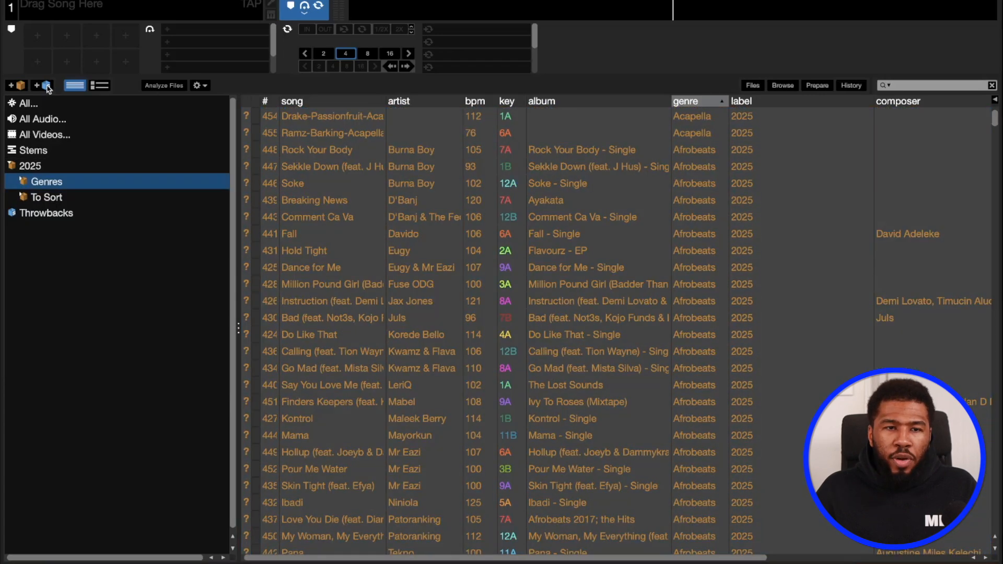
- Create a smart crate with the rule label does not contain 2025 and save it with live update on
{"action": "left_click", "coordinate": [48, 89]}
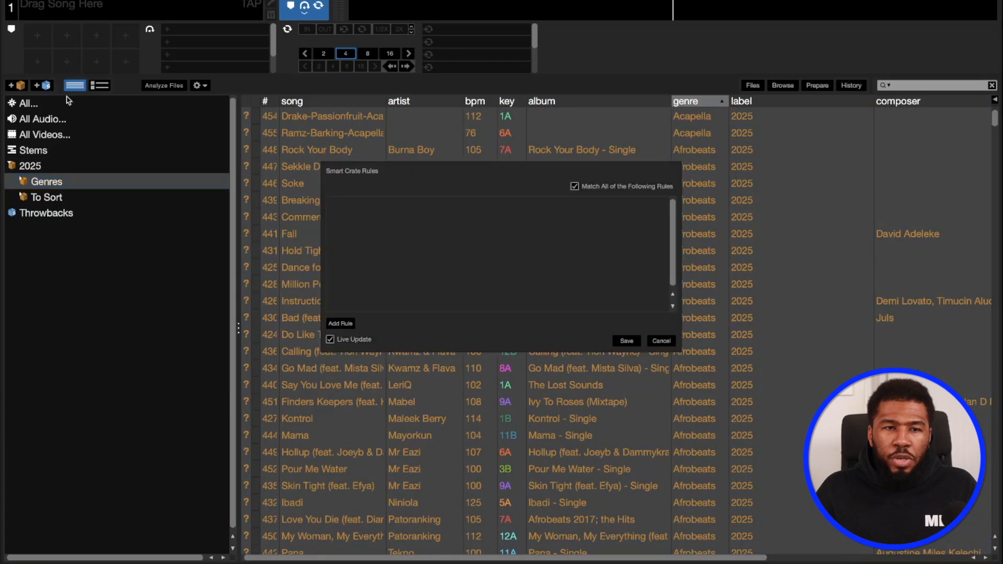
{"action": "left_click", "coordinate": [340, 324]}
{"action": "left_click", "coordinate": [381, 204]}
{"action": "left_click", "coordinate": [361, 323]}
{"action": "left_click", "coordinate": [486, 205]}
{"action": "left_click", "coordinate": [484, 229]}
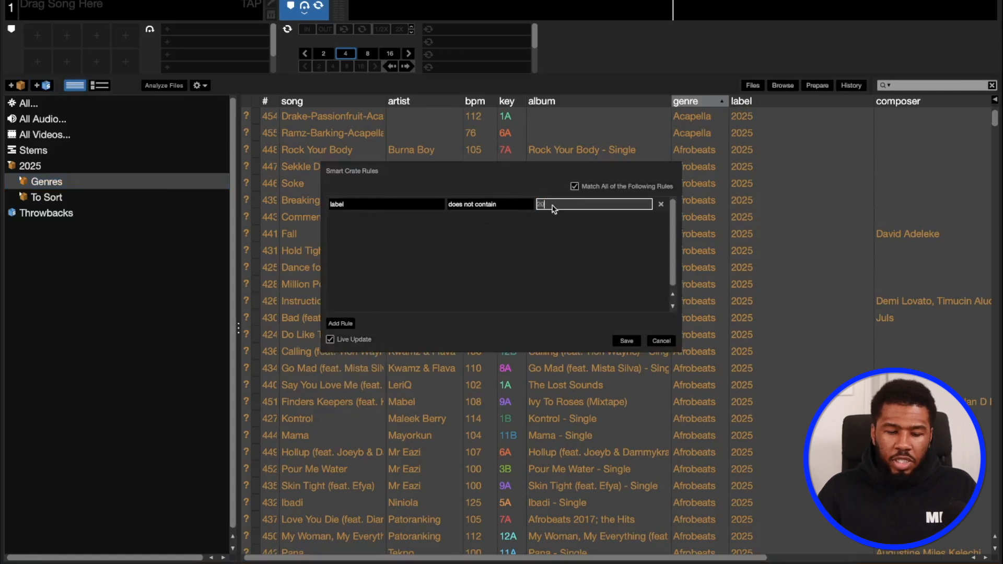
{"action": "left_click", "coordinate": [626, 341]}
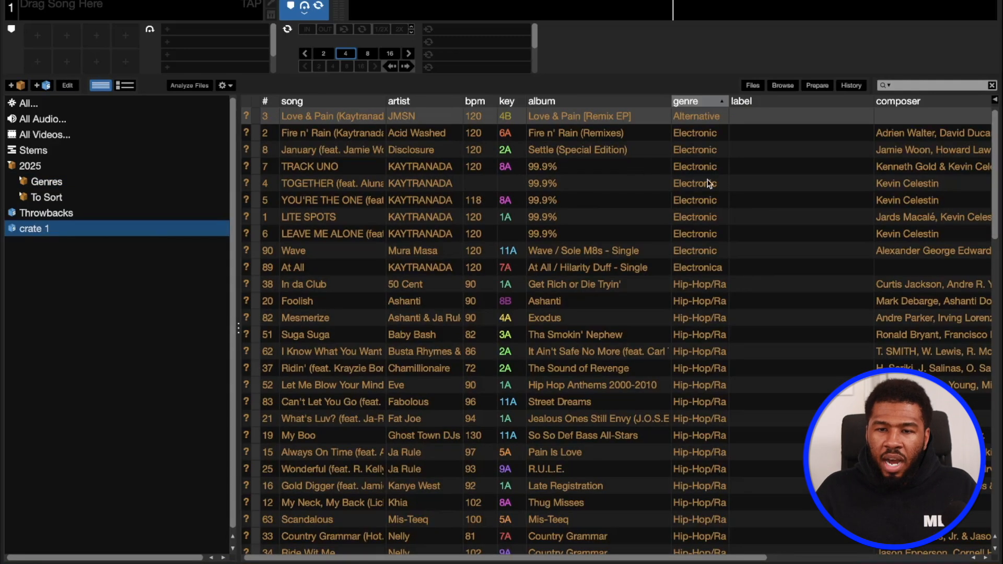
- Widen the genre column of the new smart crate's track list to fit the full genre names
{"action": "scroll", "coordinate": [709, 183], "scroll_direction": "down", "scroll_amount": 2}
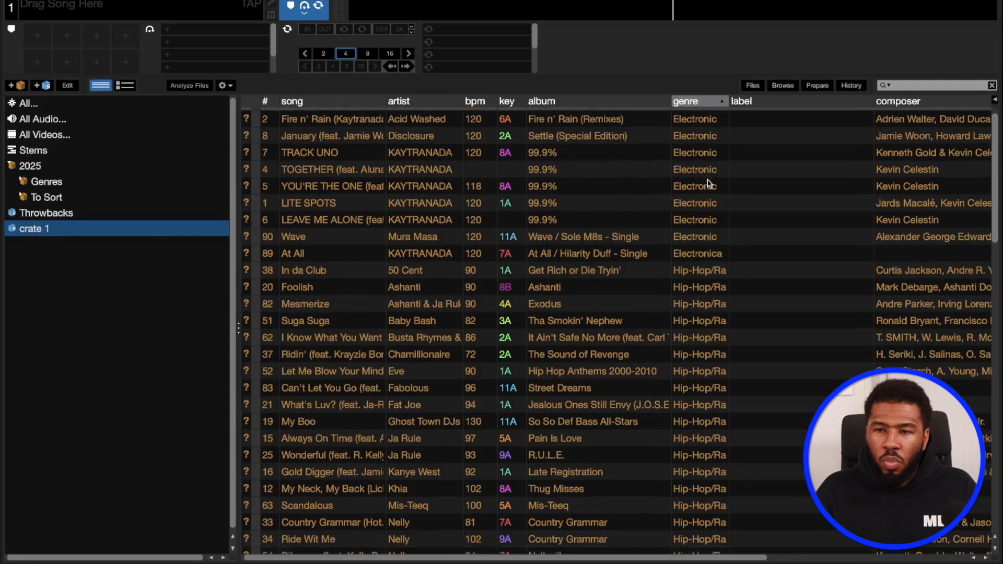
{"action": "scroll", "coordinate": [709, 184], "scroll_direction": "down", "scroll_amount": 5}
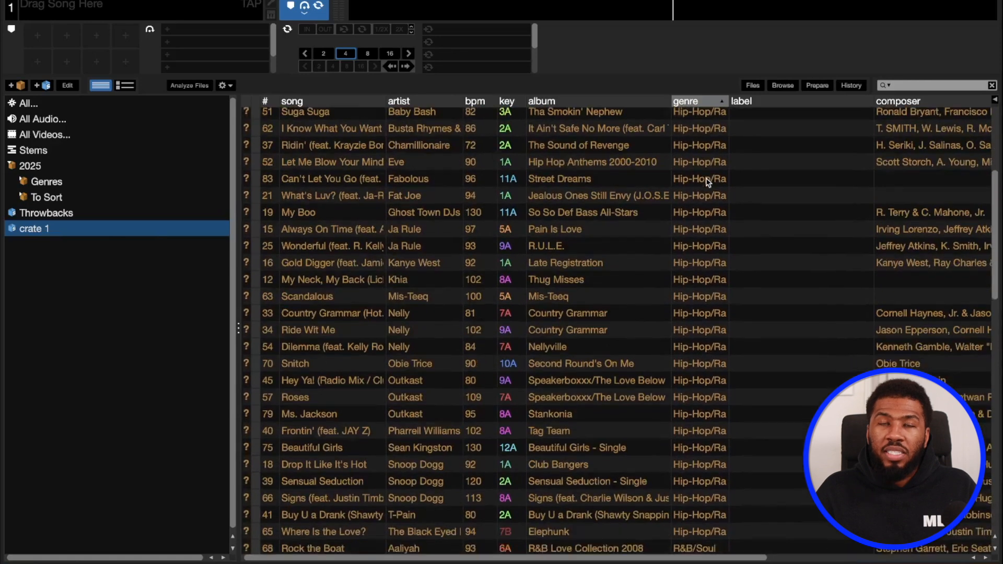
{"action": "scroll", "coordinate": [721, 177], "scroll_direction": "up", "scroll_amount": 5}
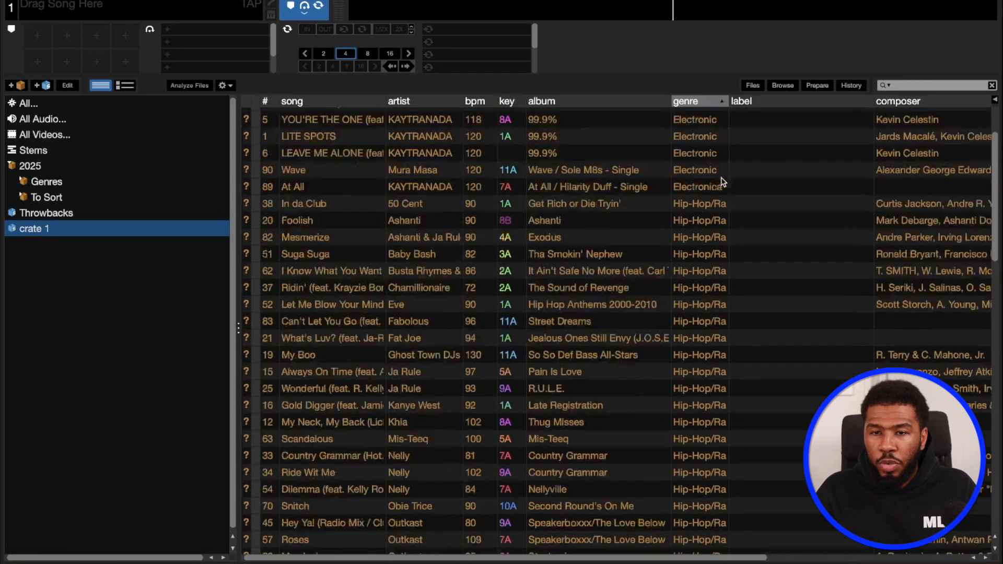
{"action": "left_click_drag", "start_coordinate": [727, 102], "coordinate": [759, 102]}
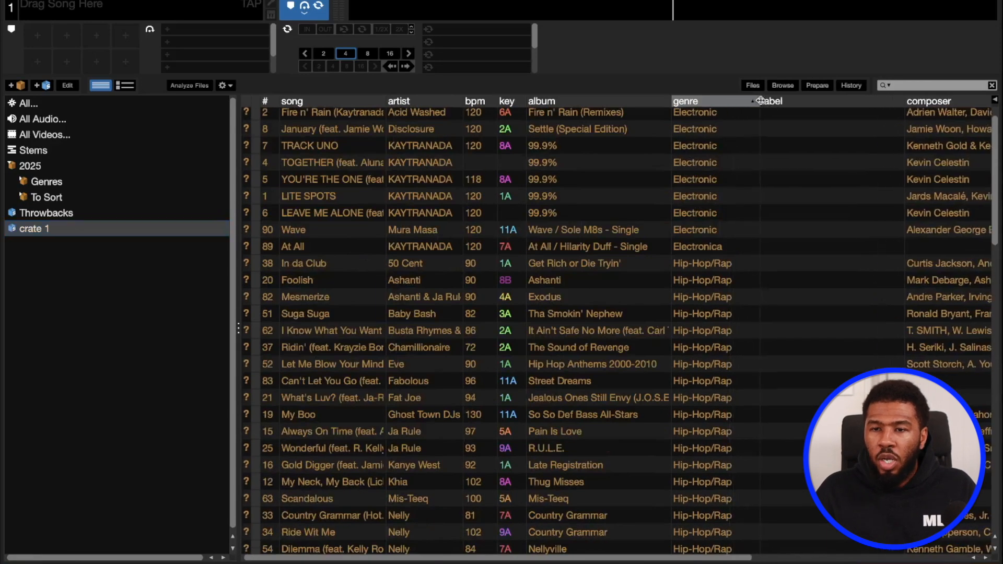
{"action": "left_click_drag", "start_coordinate": [998, 167], "coordinate": [998, 141]}
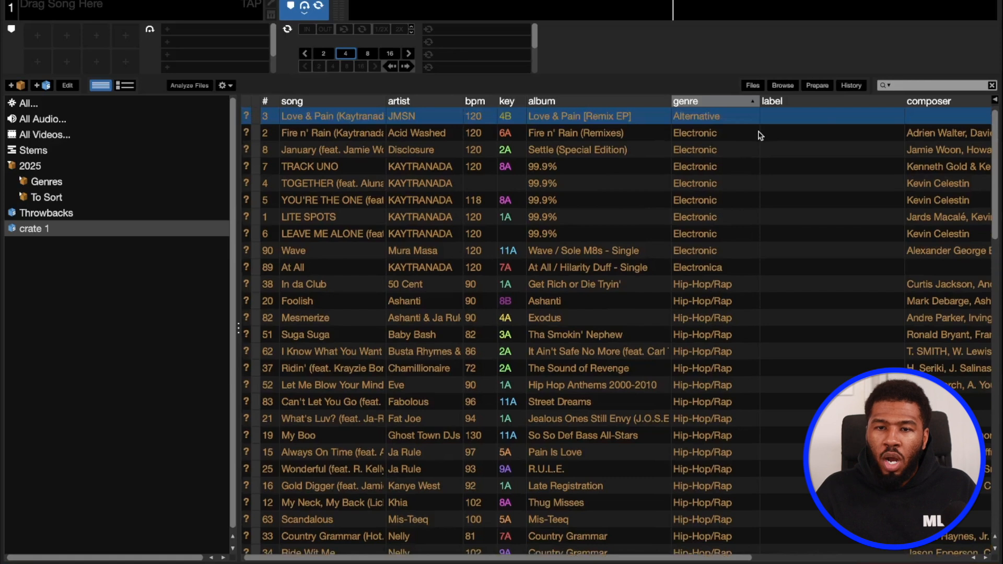
- Examine which genre tags the unlabelled tracks in crate 1 carry, from Electronic through to Soundtrack
{"action": "left_click", "coordinate": [695, 135]}
{"action": "left_click", "coordinate": [708, 297]}
{"action": "scroll", "coordinate": [709, 296], "scroll_direction": "down", "scroll_amount": 12}
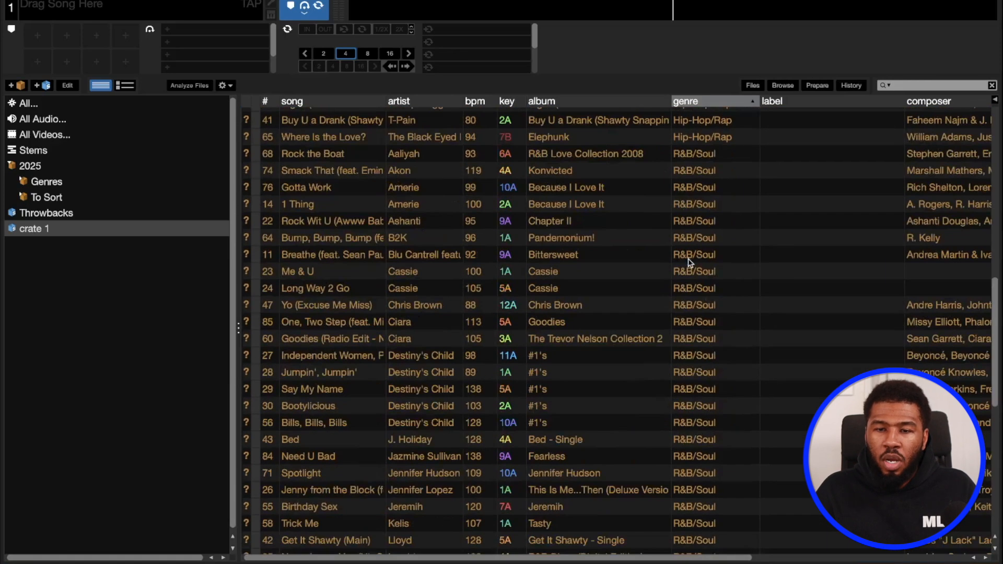
{"action": "left_click", "coordinate": [688, 259]}
{"action": "scroll", "coordinate": [689, 259], "scroll_direction": "down", "scroll_amount": 8}
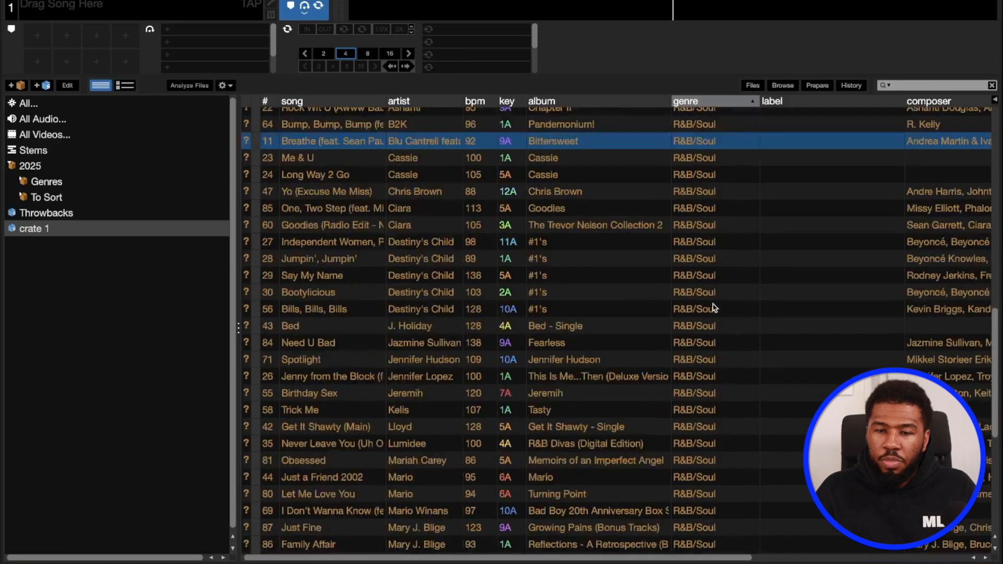
{"action": "left_click", "coordinate": [693, 480]}
{"action": "left_click", "coordinate": [702, 518]}
{"action": "left_click", "coordinate": [718, 546]}
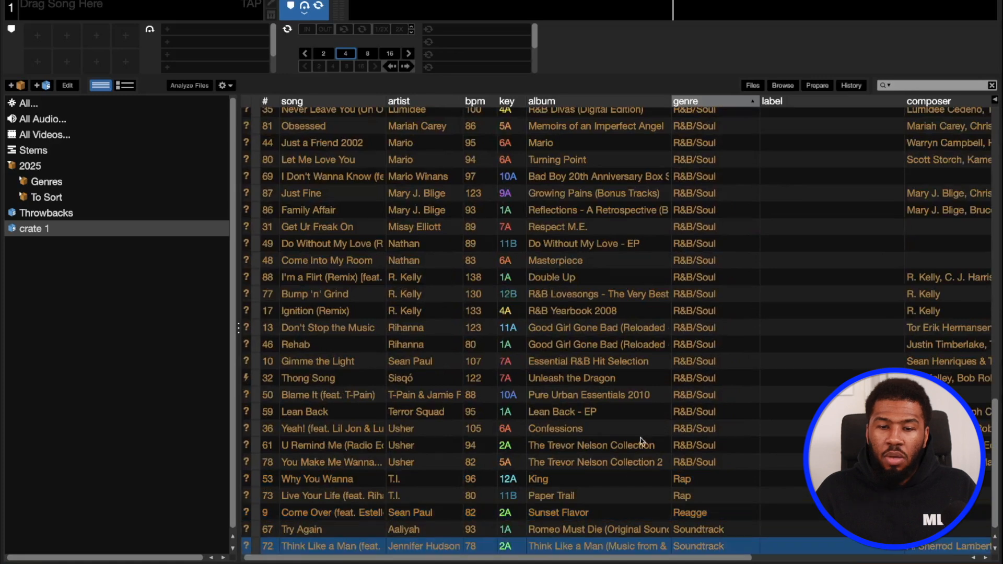
{"action": "scroll", "coordinate": [742, 373], "scroll_direction": "up", "scroll_amount": 20}
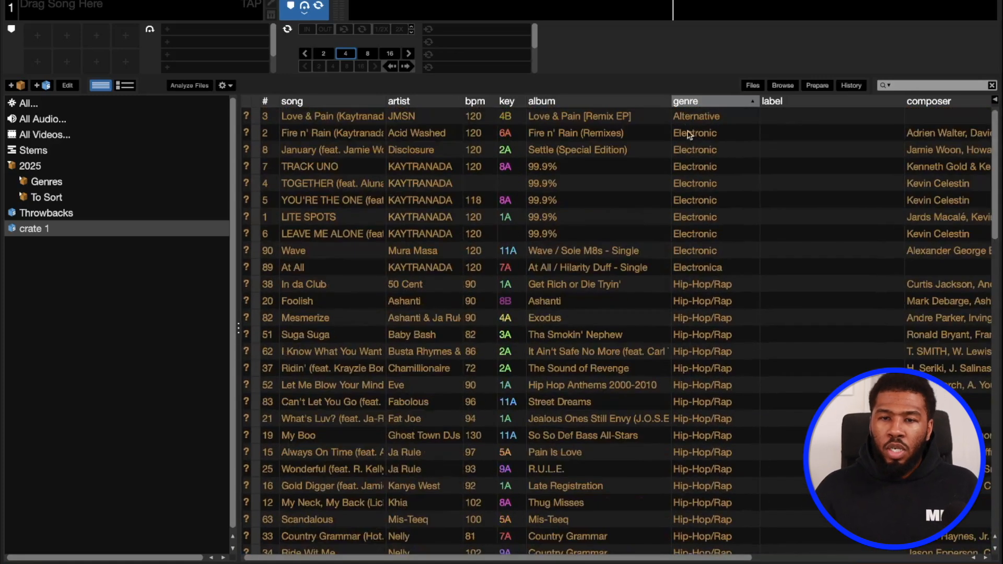
- Retag the Alternative track Love & Pain in crate 1 with the genre No Genre
{"action": "left_click", "coordinate": [704, 118]}
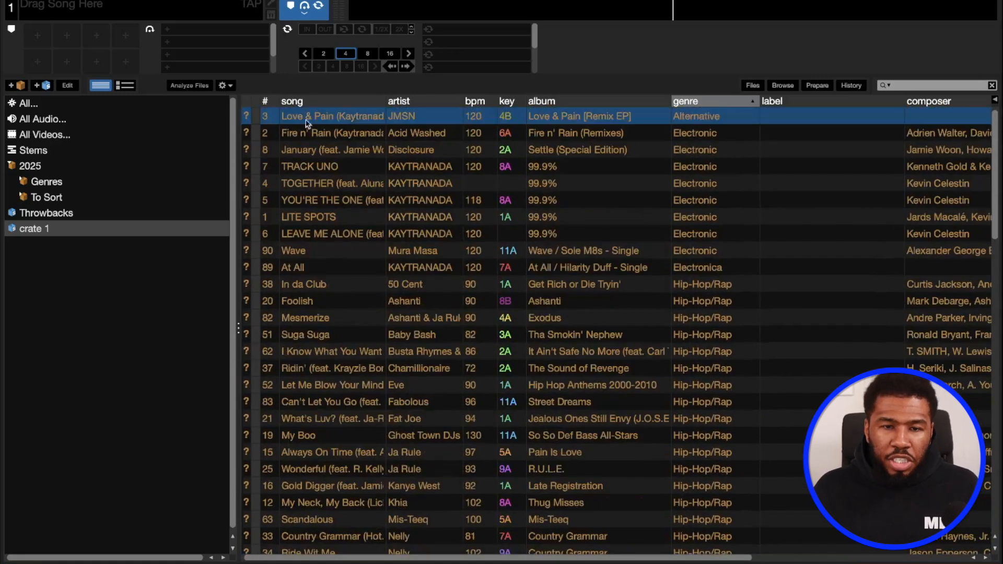
{"action": "left_click", "coordinate": [693, 118]}
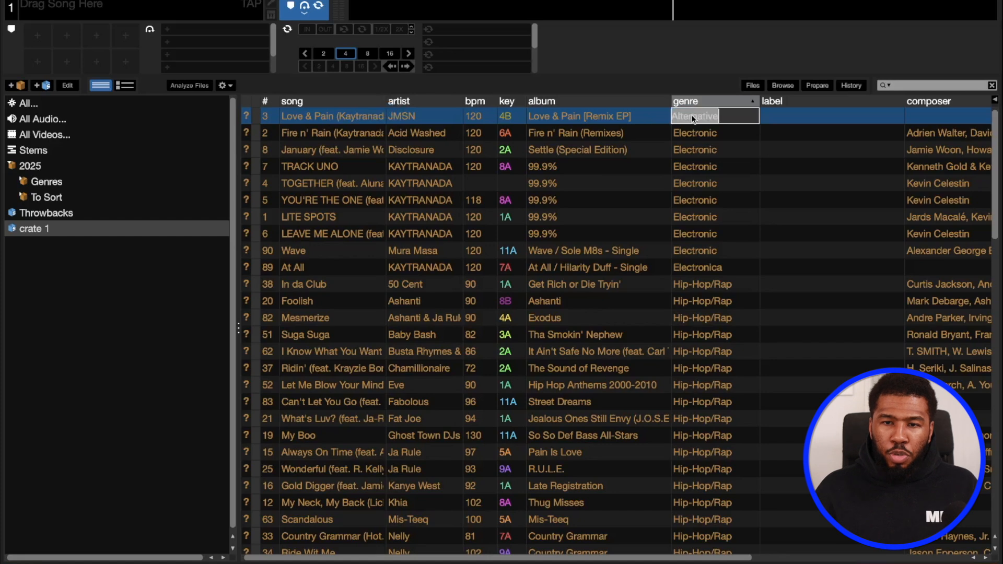
{"action": "type", "text": "No FG"}
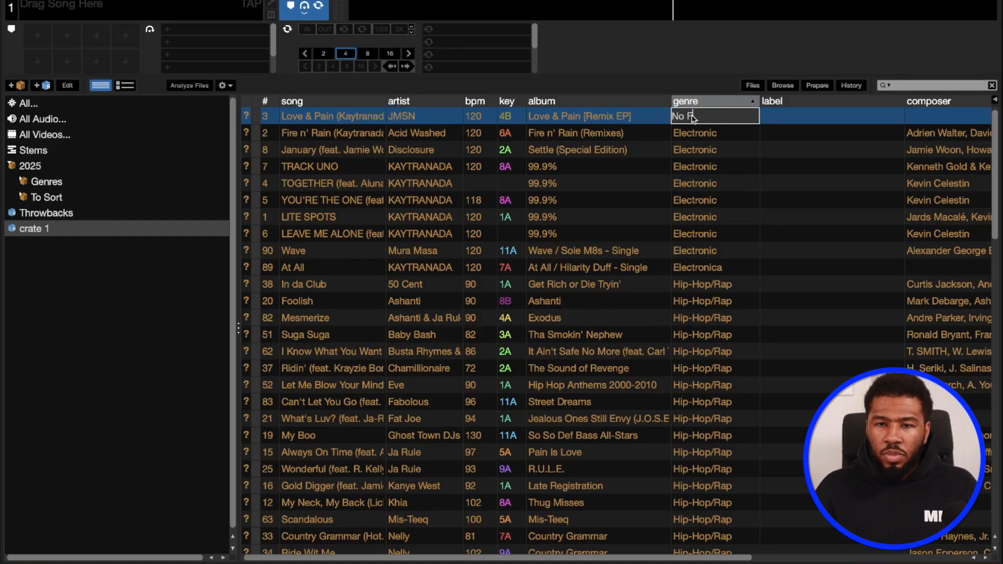
{"action": "key", "text": "Return"}
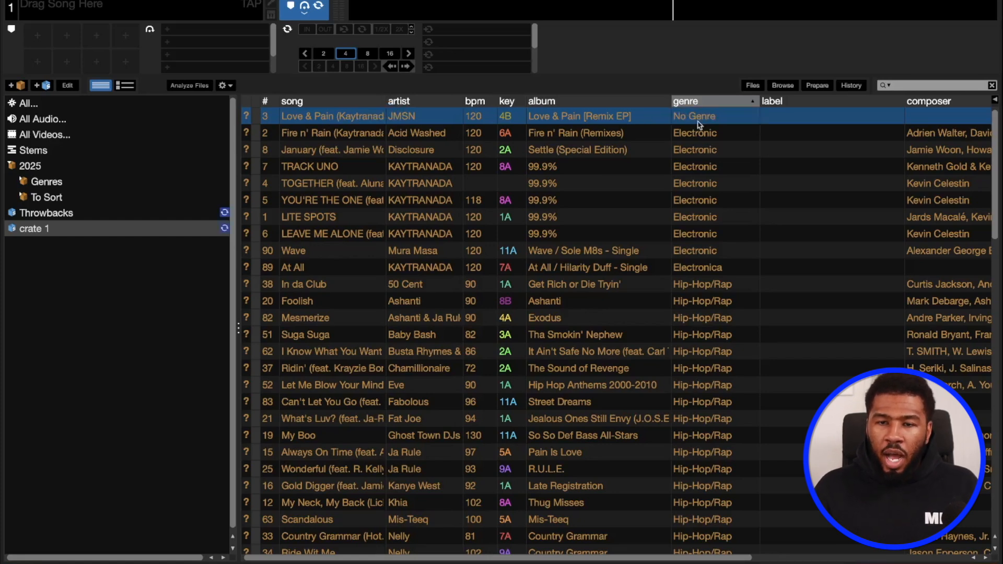
- Retag all Electronic and Electronica tracks in crate 1 with the genre EDM
{"action": "left_click", "coordinate": [716, 137]}
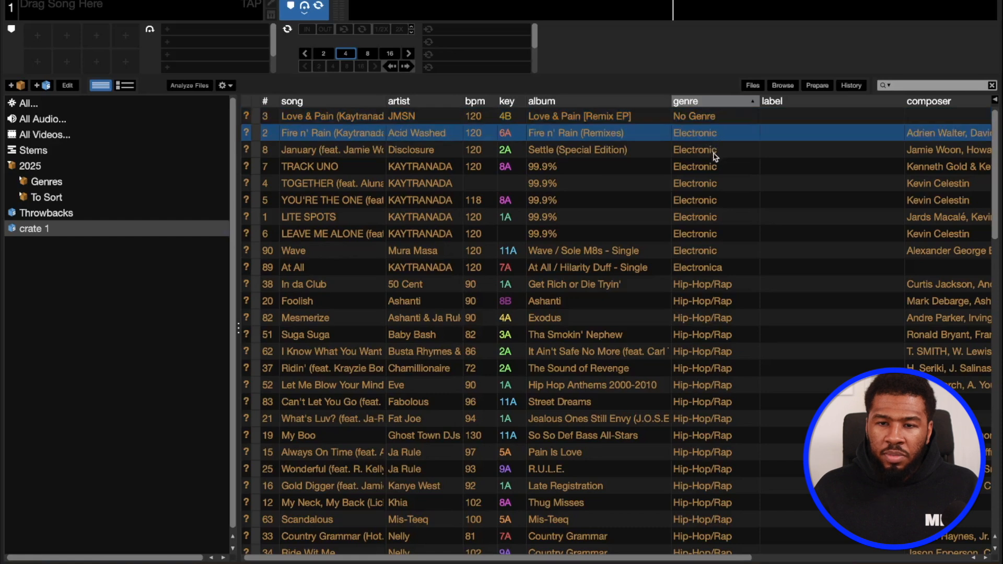
{"action": "left_click", "coordinate": [712, 269], "text": "shift"}
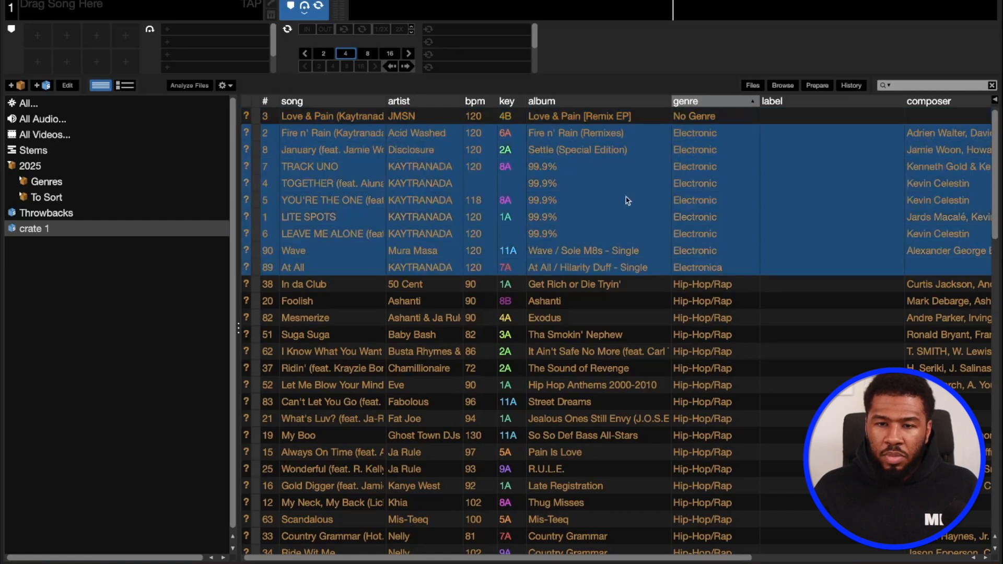
{"action": "double_click", "coordinate": [708, 133]}
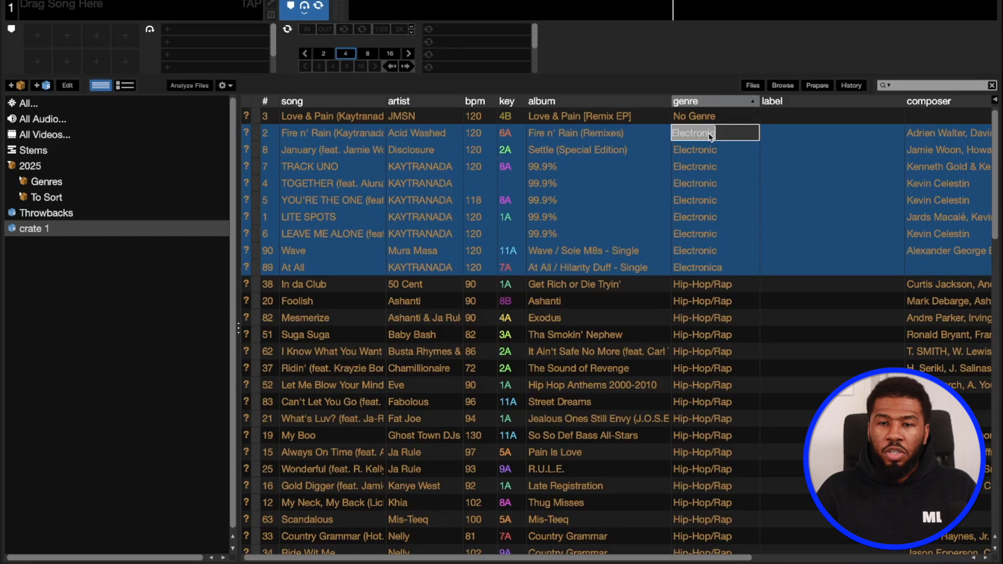
{"action": "type", "text": "EDM"}
{"action": "key", "text": "Return"}
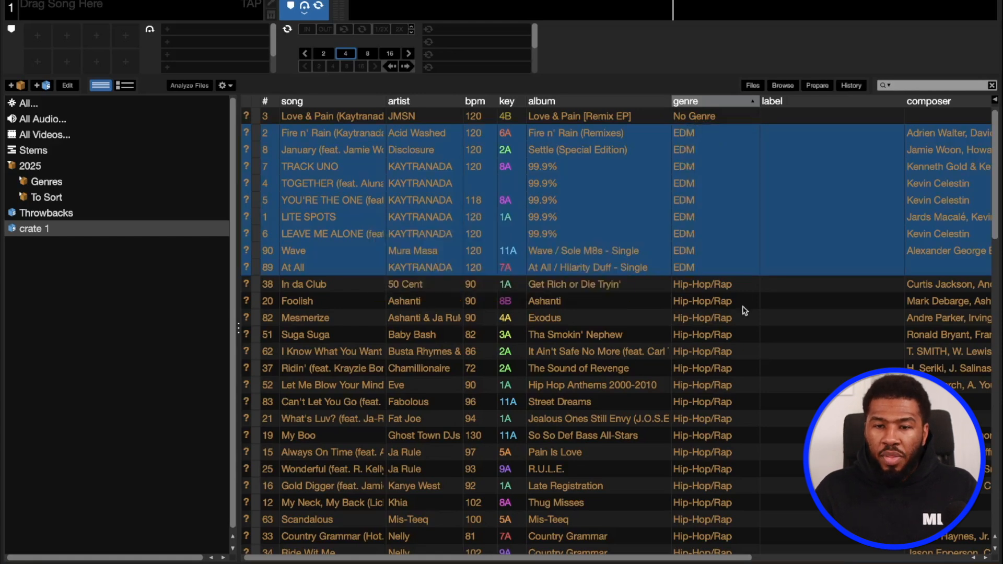
- Shorten the genre of all Hip-Hop/Rap tracks in crate 1 to Hip-Hop
{"action": "left_click", "coordinate": [721, 287]}
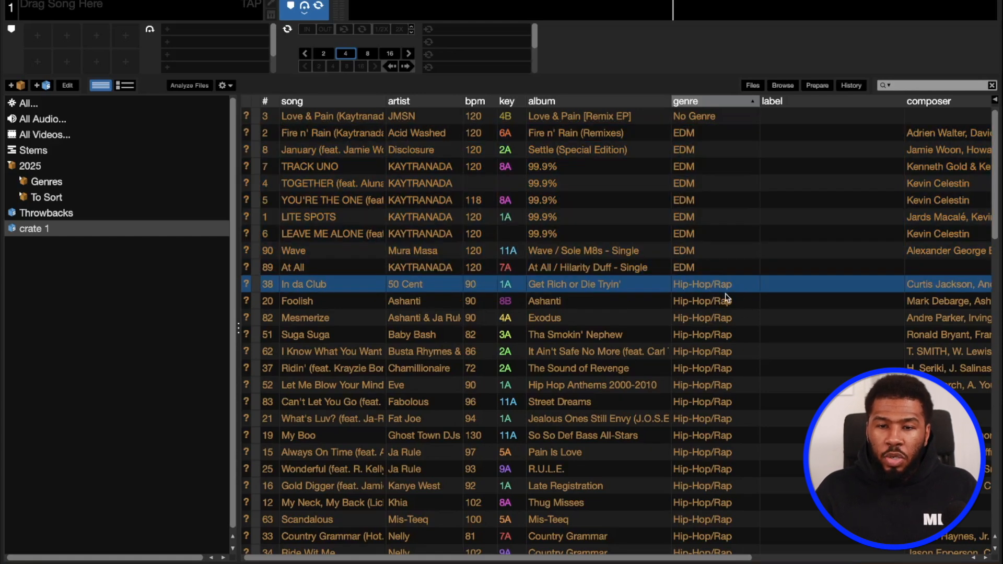
{"action": "scroll", "coordinate": [727, 297], "scroll_direction": "down", "scroll_amount": 10}
{"action": "double_click", "coordinate": [755, 313], "text": "shift"}
{"action": "left_click", "coordinate": [734, 317]}
{"action": "key", "text": "BackSpace"}
{"action": "key", "text": "BackSpace"}
{"action": "key", "text": "BackSpace"}
{"action": "key", "text": "Return"}
{"action": "scroll", "coordinate": [731, 295], "scroll_direction": "down", "scroll_amount": 6}
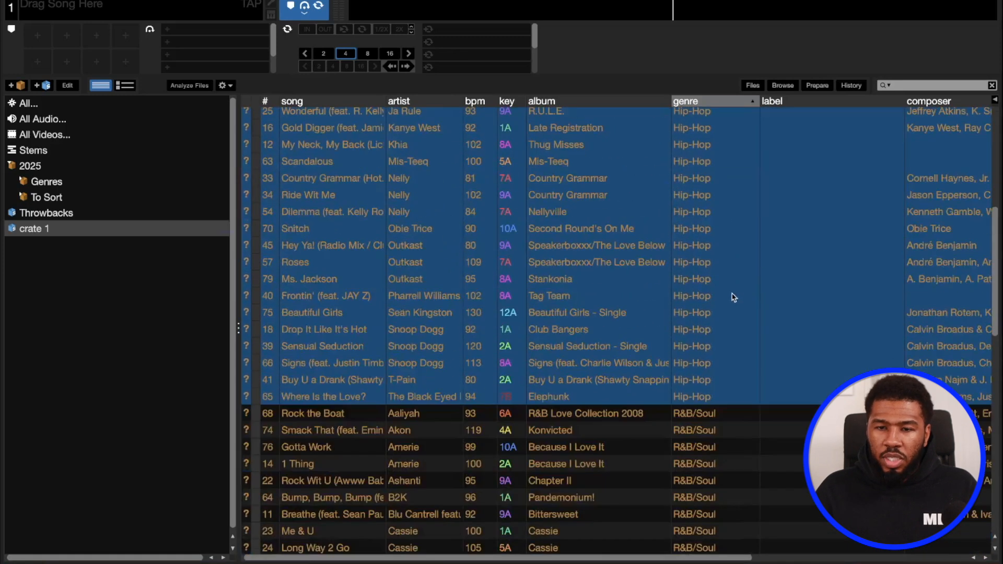
- Shorten the genre of all R&B/Soul tracks in crate 1 to R&B
{"action": "left_click", "coordinate": [708, 317]}
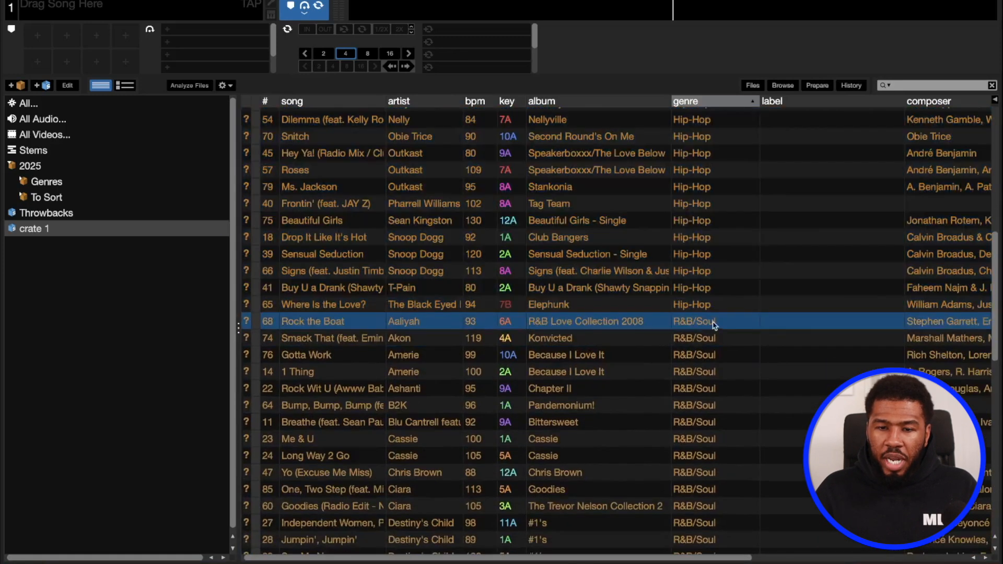
{"action": "scroll", "coordinate": [719, 334], "scroll_direction": "down", "scroll_amount": 3}
{"action": "scroll", "coordinate": [724, 346], "scroll_direction": "down", "scroll_amount": 15}
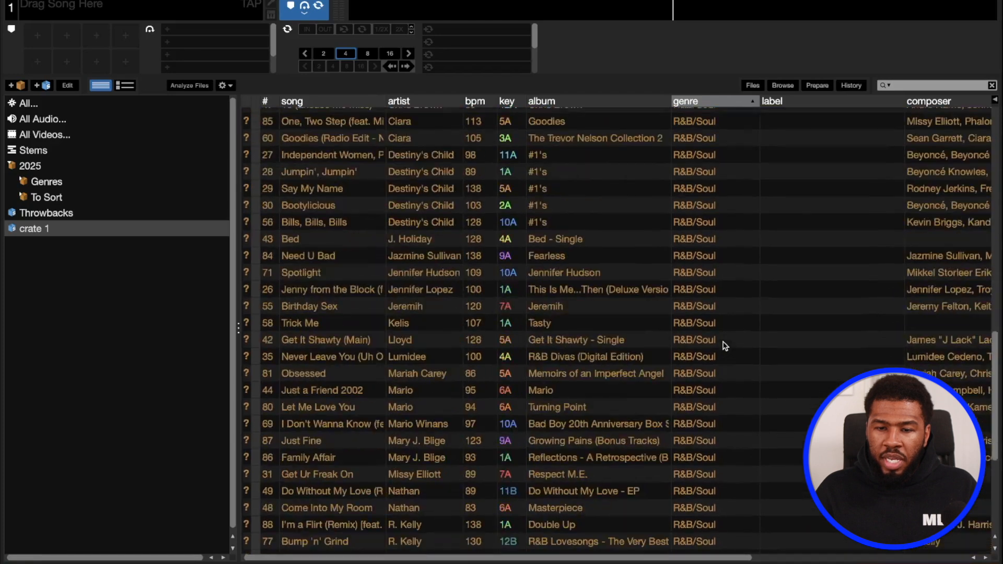
{"action": "left_click", "coordinate": [705, 461], "text": "shift"}
{"action": "left_click", "coordinate": [734, 463]}
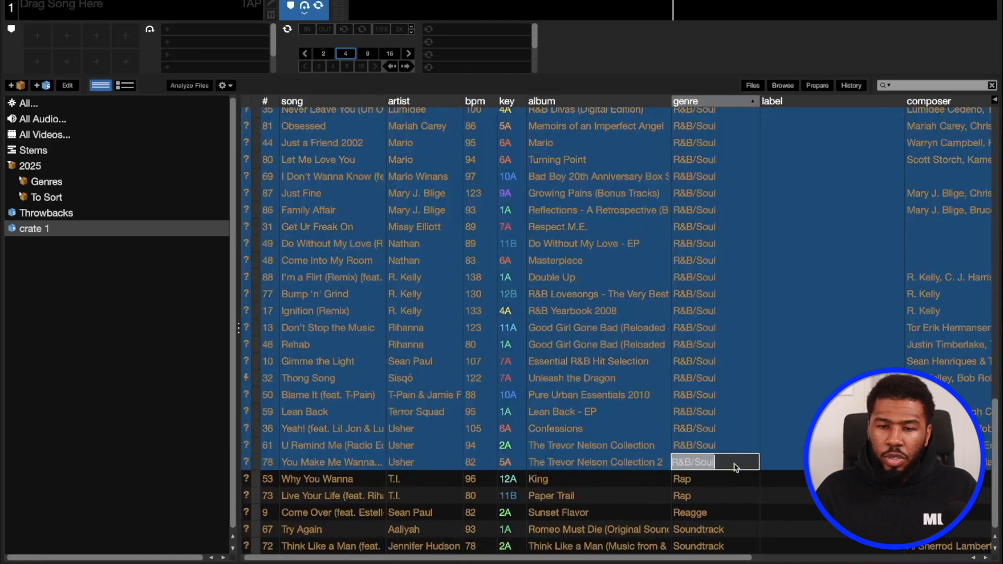
{"action": "key", "text": "BackSpace"}
{"action": "key", "text": "BackSpace"}
{"action": "key", "text": "BackSpace"}
{"action": "key", "text": "BackSpace"}
{"action": "key", "text": "BackSpace"}
{"action": "key", "text": "Return"}
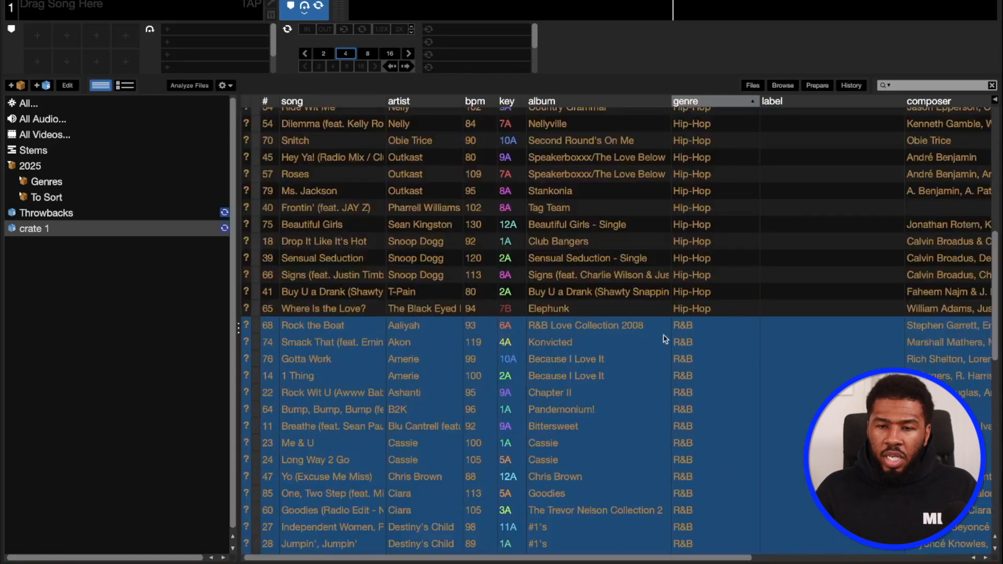
- Retag the two Rap tracks by T.I. in crate 1 with the genre Hip-Hop
{"action": "scroll", "coordinate": [663, 337], "scroll_direction": "down", "scroll_amount": 10}
{"action": "left_click", "coordinate": [700, 480]}
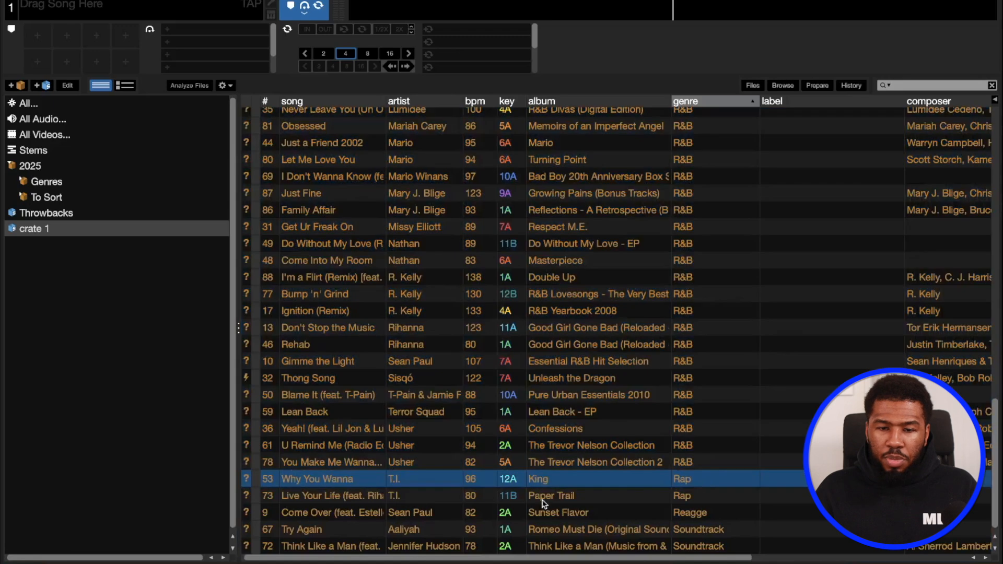
{"action": "left_click", "coordinate": [696, 502], "text": "shift"}
{"action": "left_click", "coordinate": [687, 485]}
{"action": "type", "text": "Hip-Hop"}
{"action": "key", "text": "Return"}
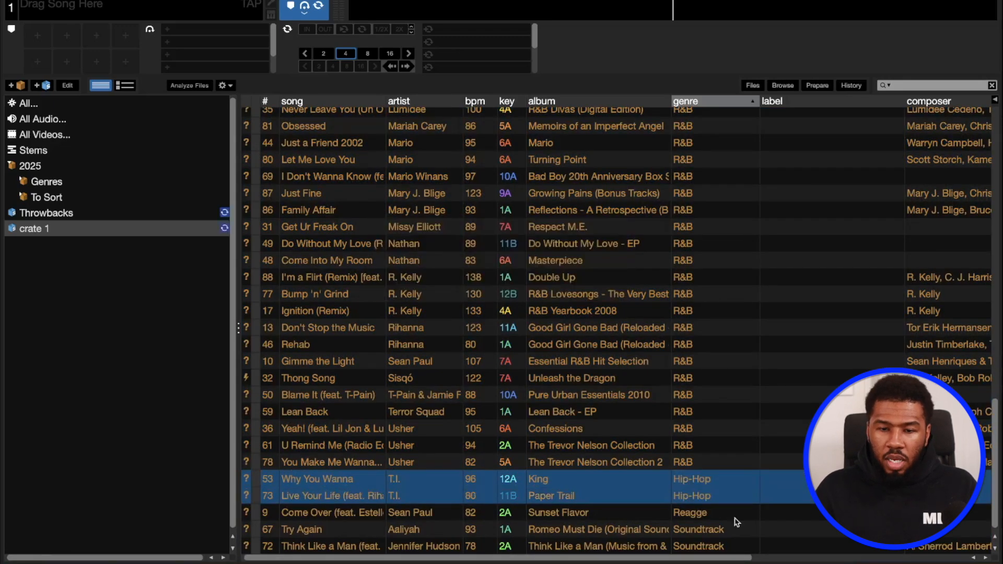
- Correct the misspelled genre of the track Come Over in crate 1 to Reggae
{"action": "left_click", "coordinate": [700, 519]}
{"action": "left_click", "coordinate": [703, 515]}
{"action": "key", "text": "BackSpace"}
{"action": "key", "text": "BackSpace"}
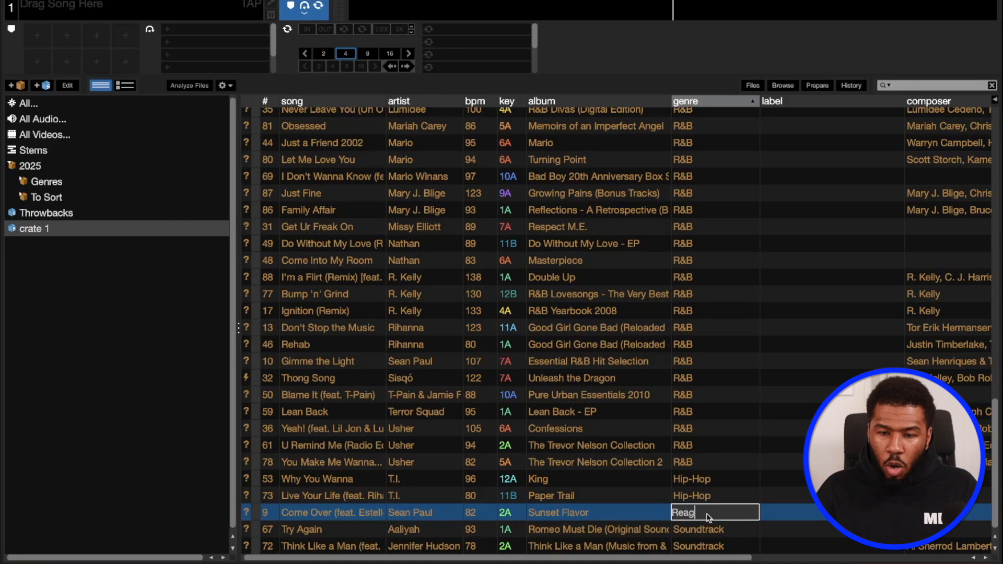
{"action": "type", "text": "e"}
{"action": "key", "text": "Return"}
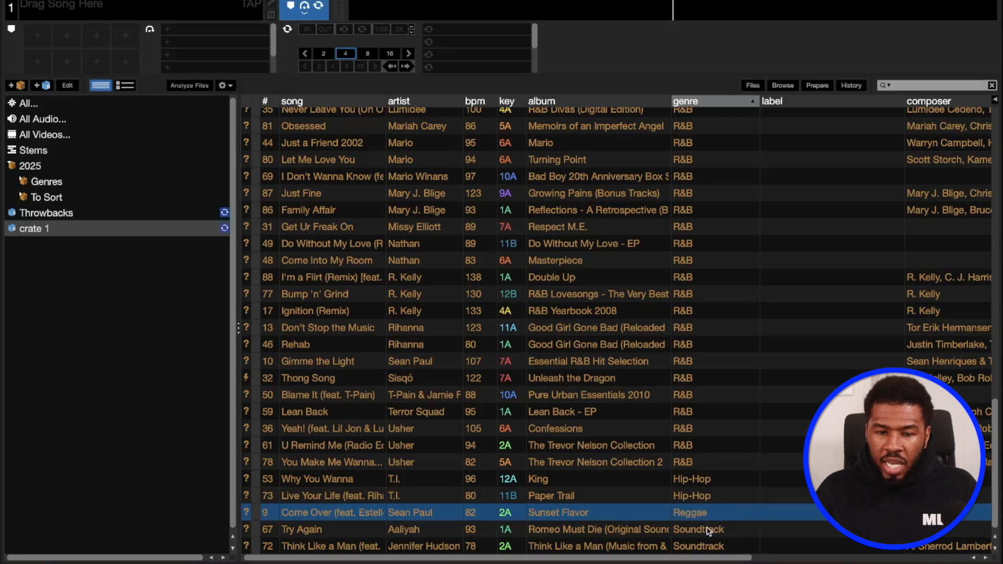
- Retag the two Soundtrack tracks, Try Again and Think Like a Man, in crate 1 with the genre R&B
{"action": "left_click", "coordinate": [709, 529]}
{"action": "left_click", "coordinate": [709, 529]}
{"action": "type", "text": "R&B"}
{"action": "key", "text": "Return"}
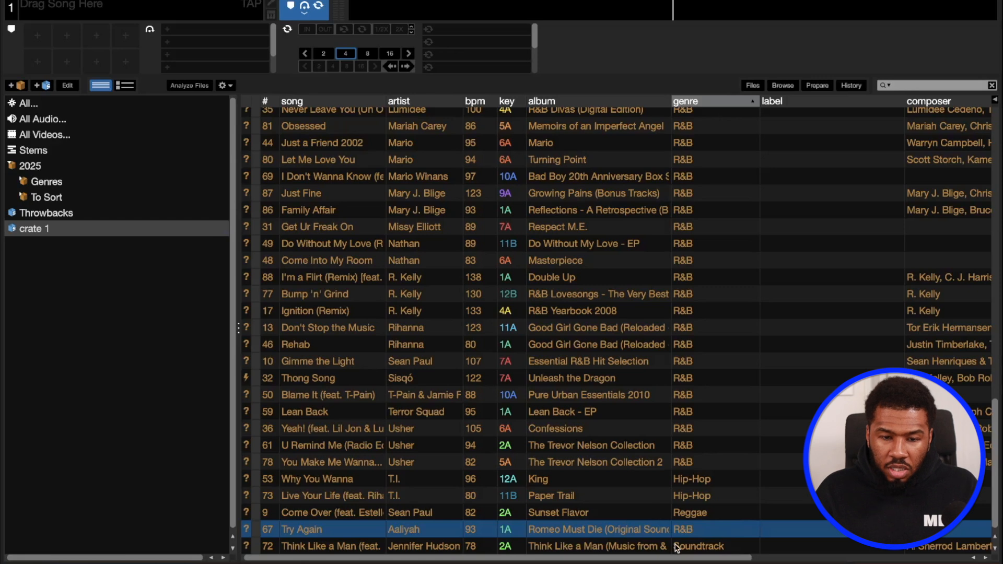
{"action": "double_click", "coordinate": [679, 547]}
{"action": "type", "text": "R&B"}
{"action": "key", "text": "Return"}
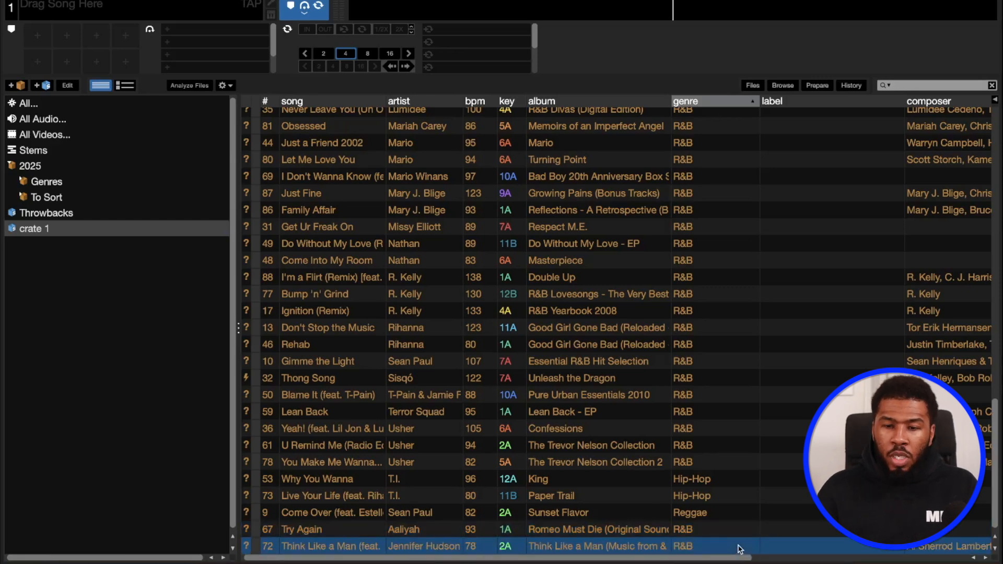
- Look through the tracks of the Genres crate for entries with an empty label
{"action": "left_click", "coordinate": [54, 185]}
{"action": "left_click_drag", "start_coordinate": [996, 125], "coordinate": [967, 250]}
{"action": "key", "text": "super+a"}
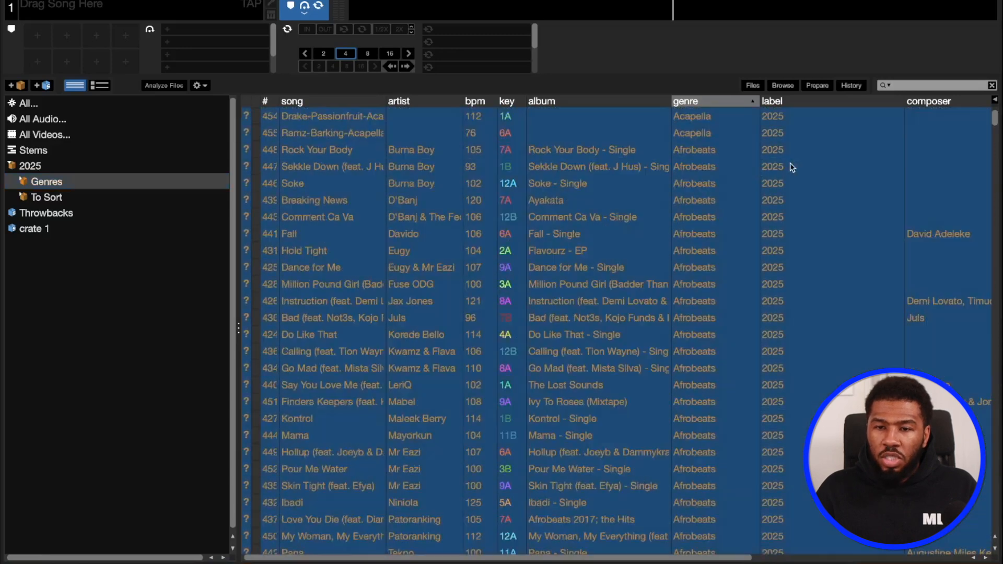
{"action": "left_click", "coordinate": [841, 216]}
{"action": "left_click_drag", "start_coordinate": [994, 124], "coordinate": [977, 284]}
{"action": "scroll", "coordinate": [978, 287], "scroll_direction": "up", "scroll_amount": 15}
{"action": "left_click", "coordinate": [774, 216]}
{"action": "left_click", "coordinate": [787, 305]}
- Sort the Genres crate by label with the unlabelled tracks first and review where they end
{"action": "left_click", "coordinate": [776, 105]}
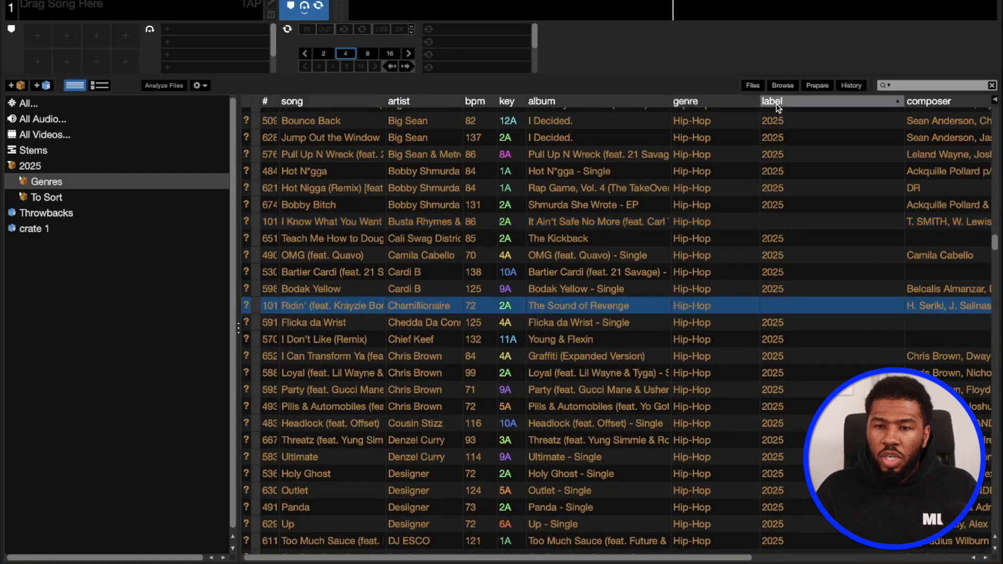
{"action": "left_click_drag", "start_coordinate": [995, 241], "coordinate": [1000, 94]}
{"action": "left_click", "coordinate": [832, 105]}
{"action": "left_click", "coordinate": [781, 121]}
{"action": "scroll", "coordinate": [787, 215], "scroll_direction": "down", "scroll_amount": 10}
{"action": "scroll", "coordinate": [790, 215], "scroll_direction": "down", "scroll_amount": 20}
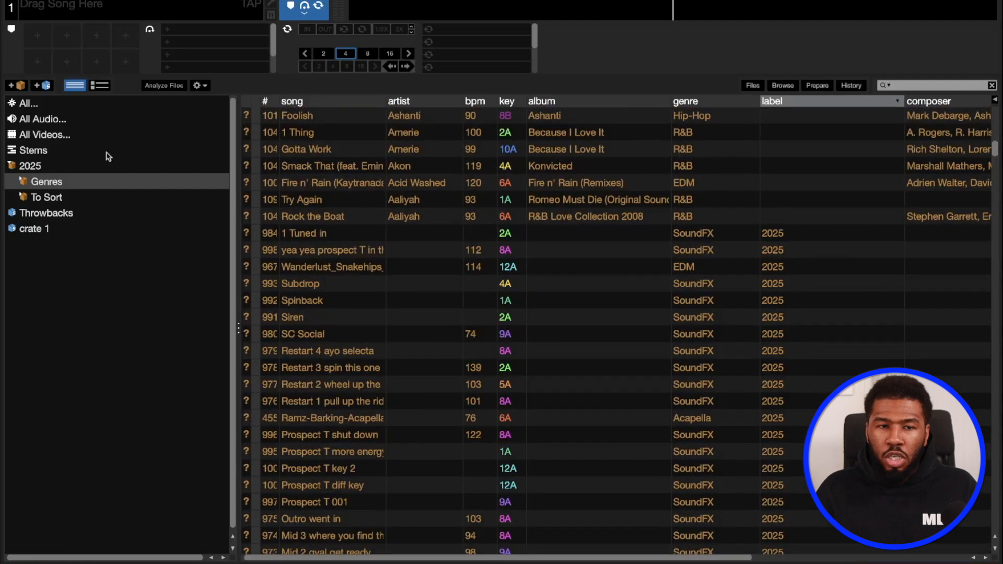
- Set the label of all unlabelled tracks in the 2025 crate to 2025
{"action": "left_click", "coordinate": [50, 168]}
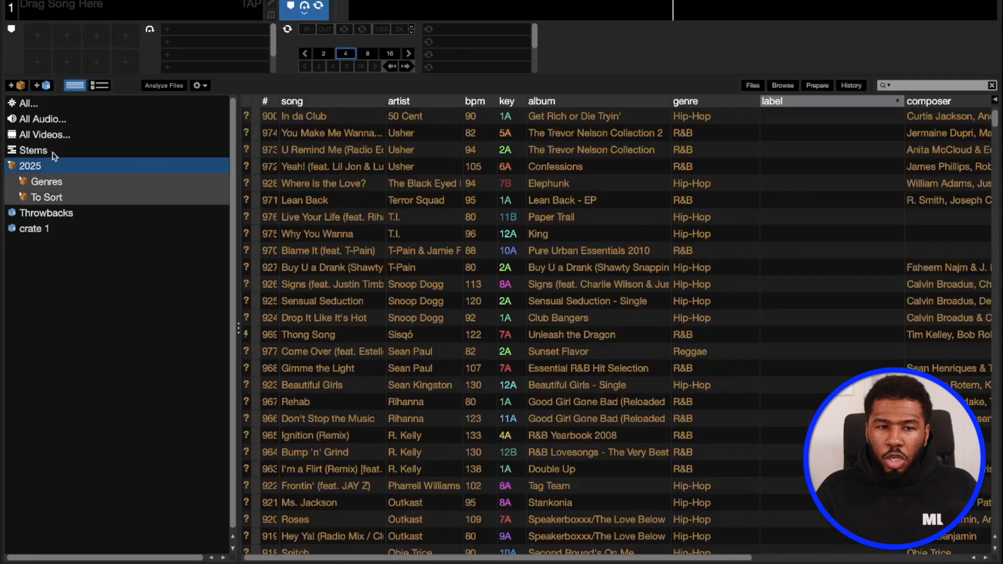
{"action": "scroll", "coordinate": [789, 157], "scroll_direction": "down", "scroll_amount": 20}
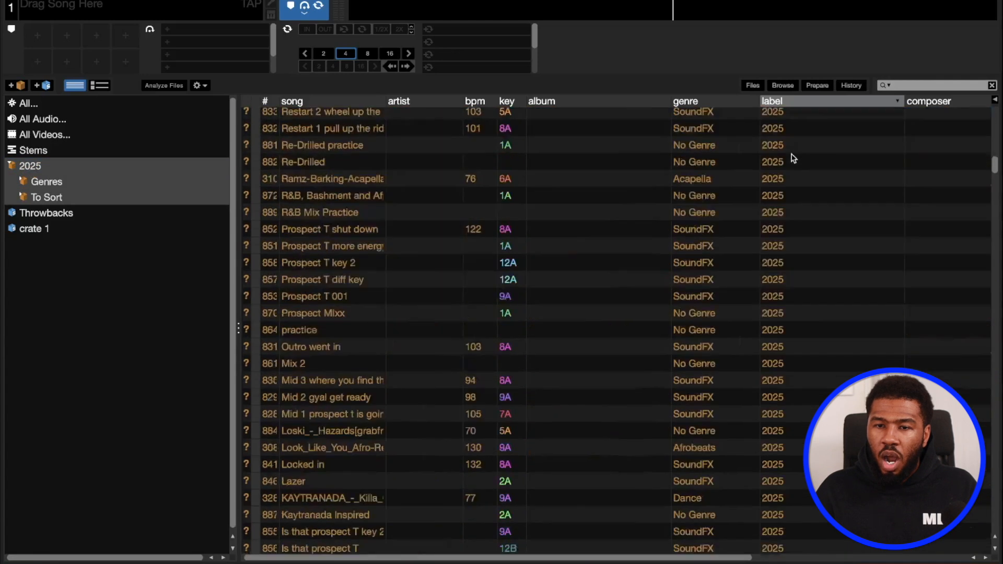
{"action": "scroll", "coordinate": [794, 158], "scroll_direction": "up", "scroll_amount": 10}
{"action": "scroll", "coordinate": [794, 158], "scroll_direction": "up", "scroll_amount": 8}
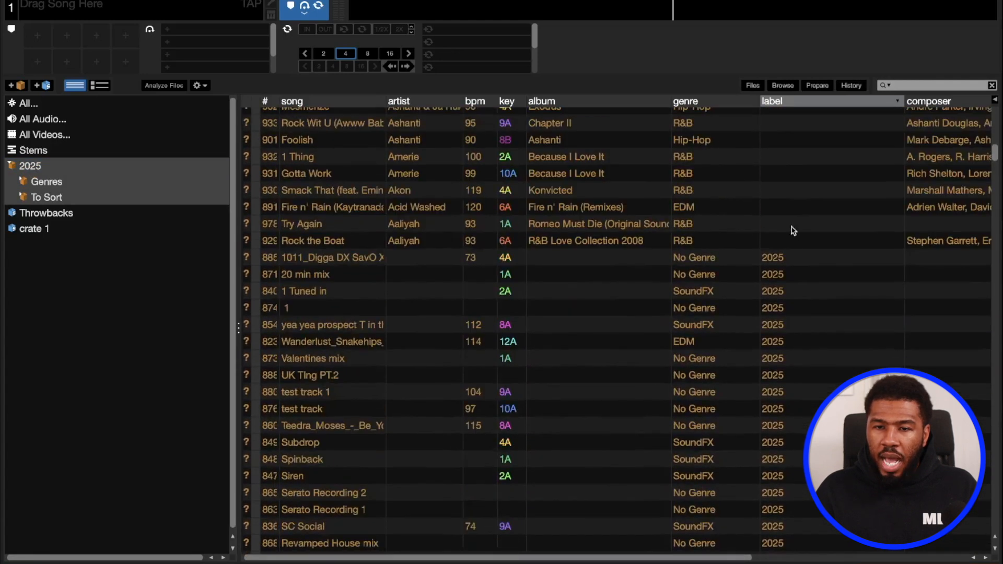
{"action": "left_click", "coordinate": [782, 244], "text": "shift"}
{"action": "left_click", "coordinate": [769, 244]}
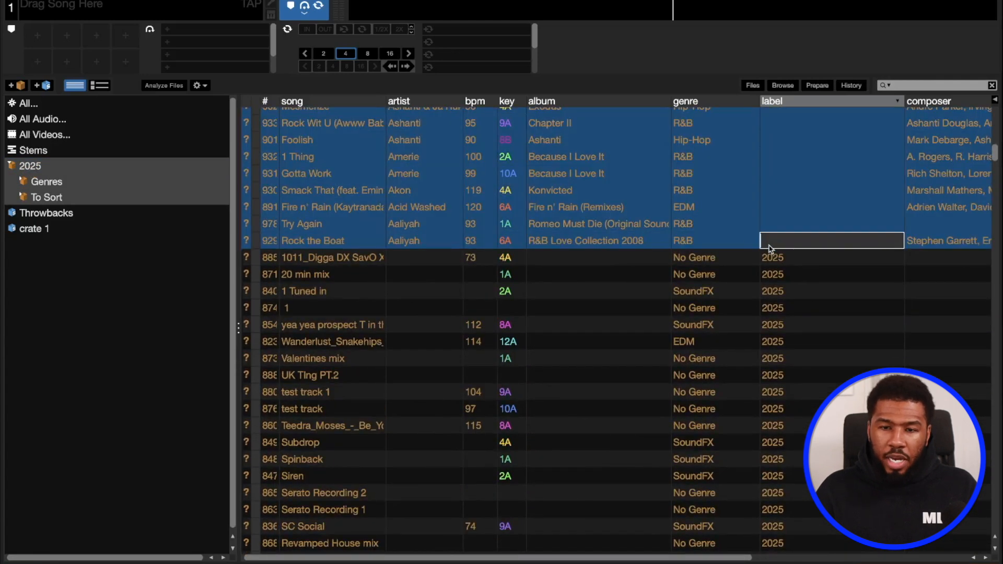
{"action": "type", "text": "2025"}
{"action": "key", "text": "Return"}
- Check the smart crate named crate 1 for remaining unlabelled tracks and delete the crate
{"action": "left_click", "coordinate": [32, 230]}
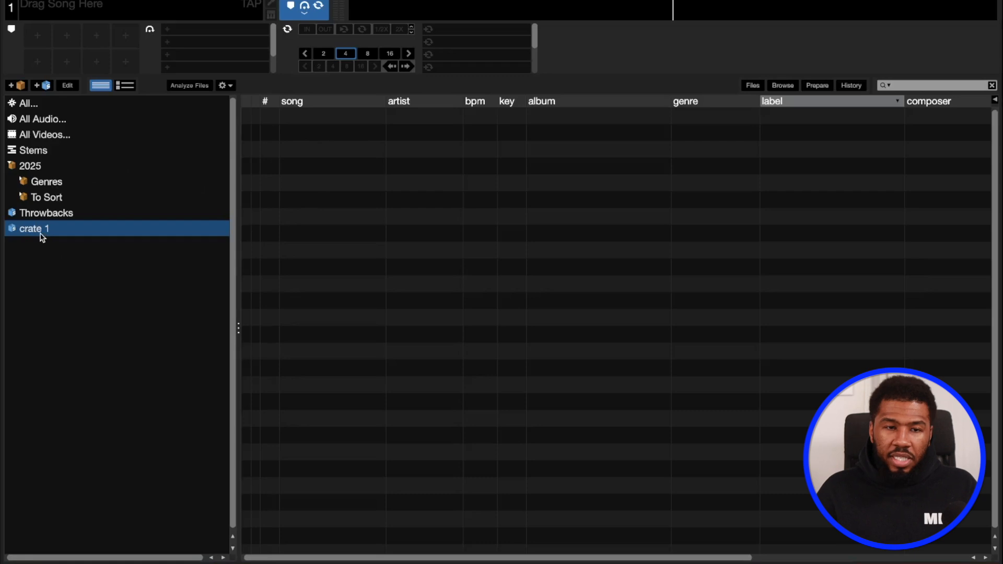
{"action": "key", "text": "ctrl+Delete"}
- Expand the Genres crate and check the tracks in its Acapella, Afrobeats and R&B crates
{"action": "left_click", "coordinate": [25, 182]}
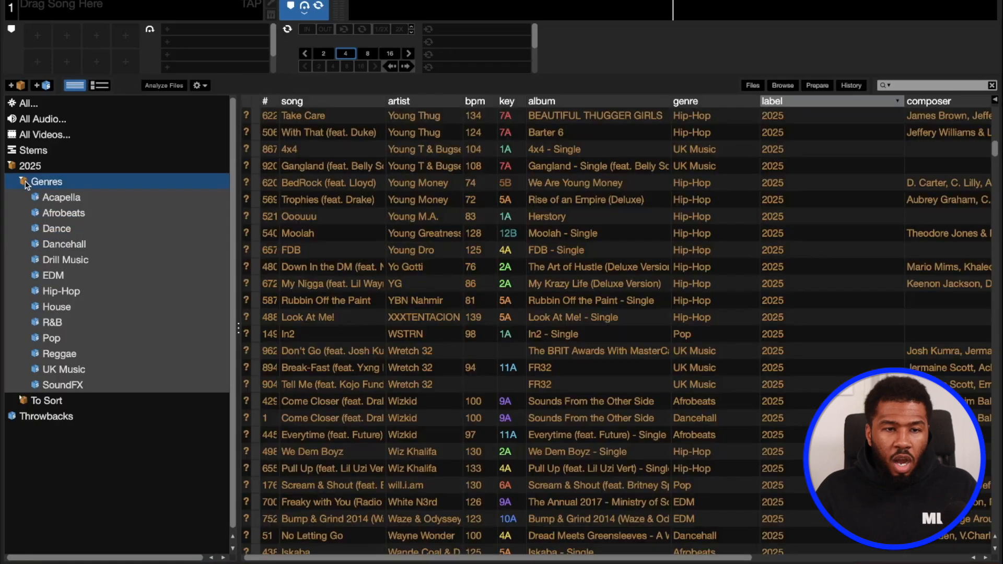
{"action": "left_click", "coordinate": [66, 198]}
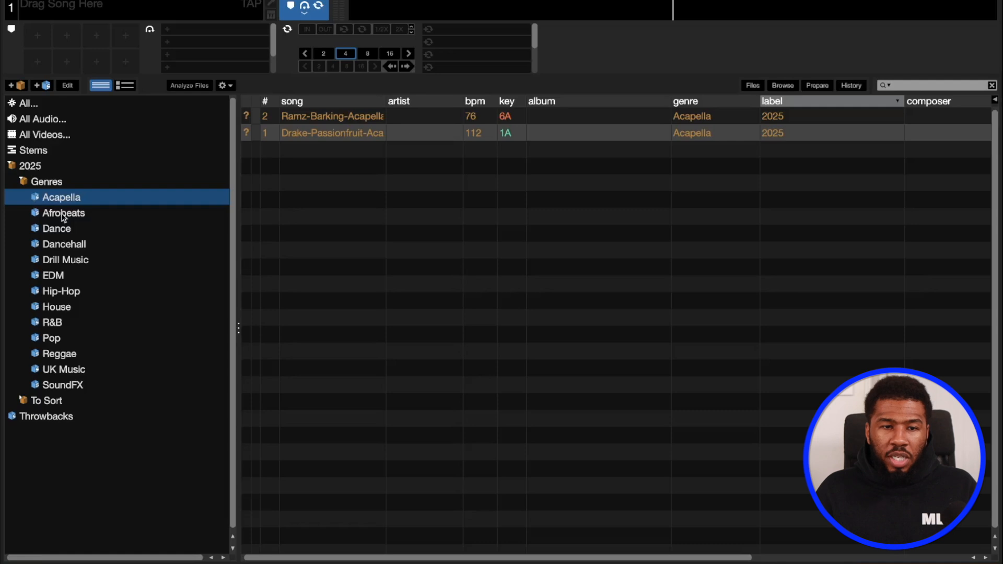
{"action": "left_click", "coordinate": [64, 214]}
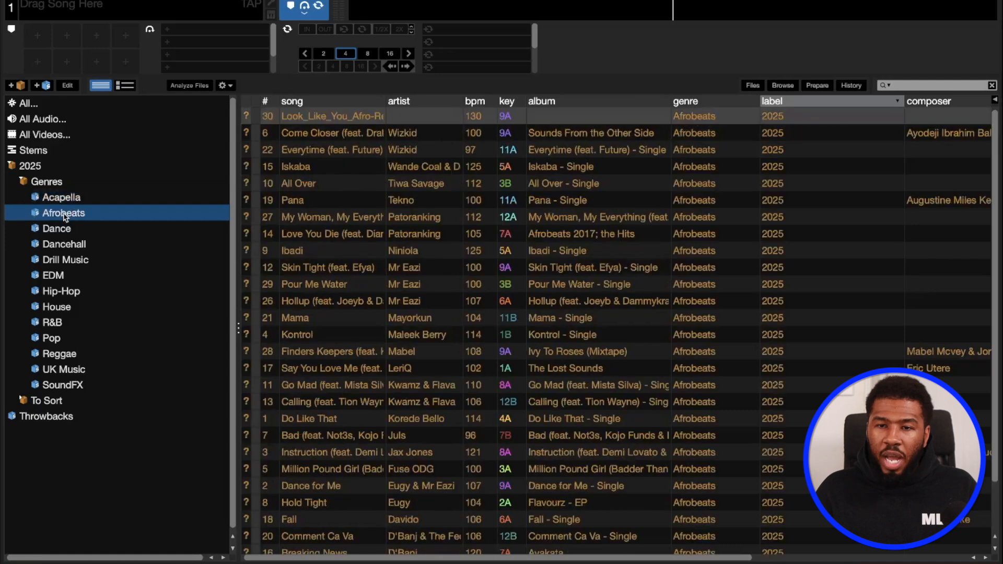
{"action": "left_click", "coordinate": [52, 323]}
{"action": "scroll", "coordinate": [650, 225], "scroll_direction": "down", "scroll_amount": 15}
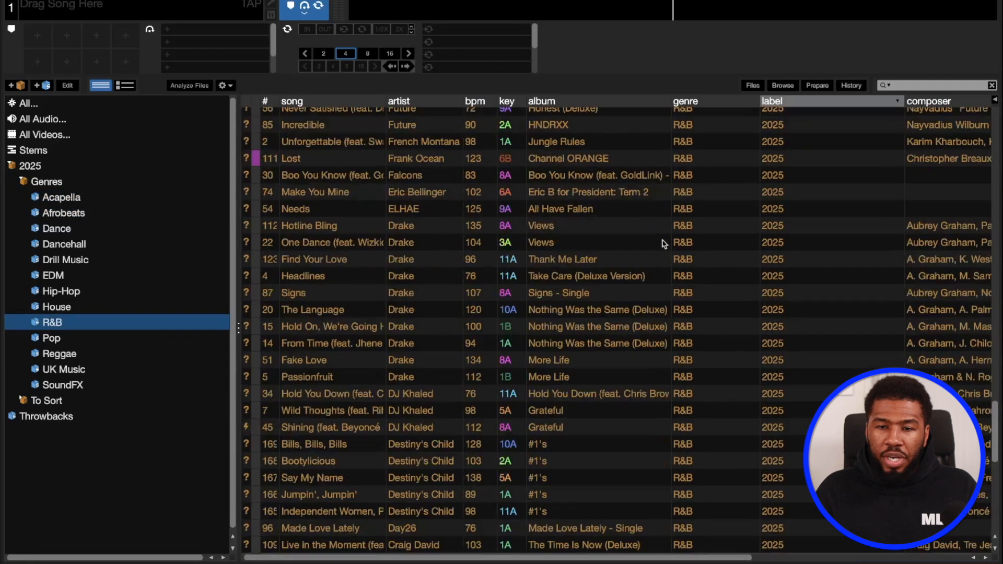
{"action": "scroll", "coordinate": [663, 243], "scroll_direction": "up", "scroll_amount": 10}
- Display all tracks of the library and sort them by genre, starting from Acapella
{"action": "left_click", "coordinate": [12, 166]}
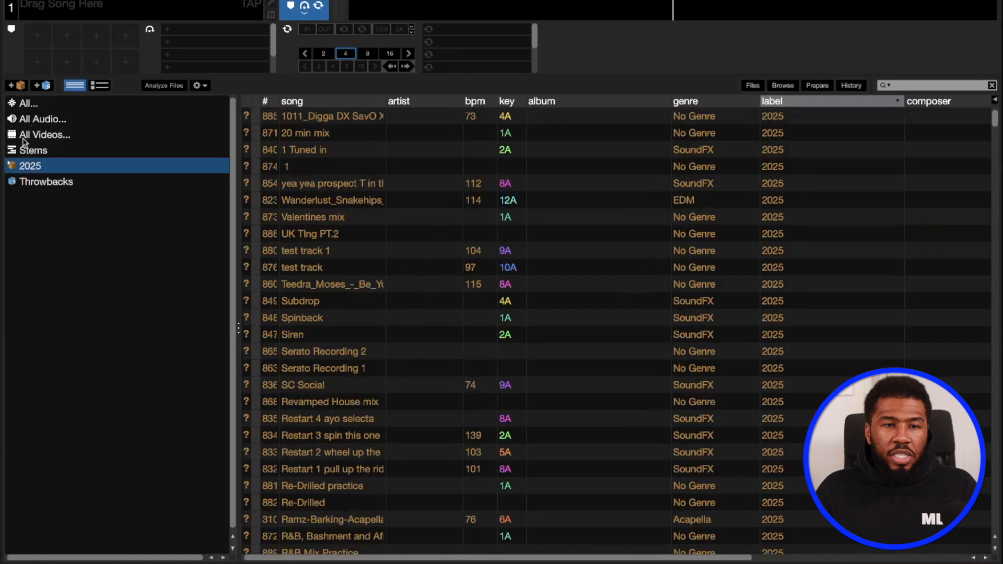
{"action": "left_click", "coordinate": [29, 104]}
{"action": "scroll", "coordinate": [703, 168], "scroll_direction": "up", "scroll_amount": 8}
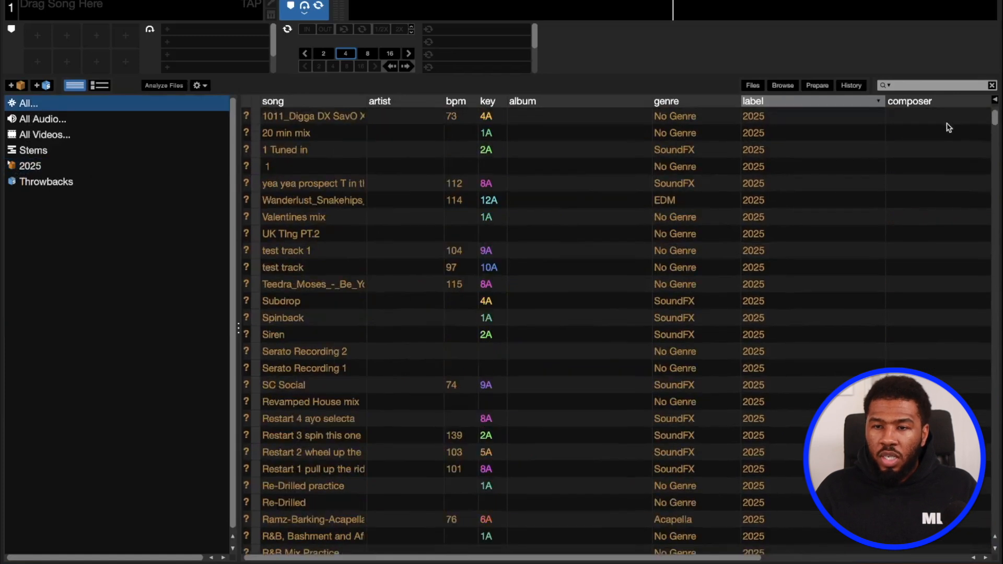
{"action": "left_click", "coordinate": [676, 103]}
{"action": "left_click", "coordinate": [685, 123]}
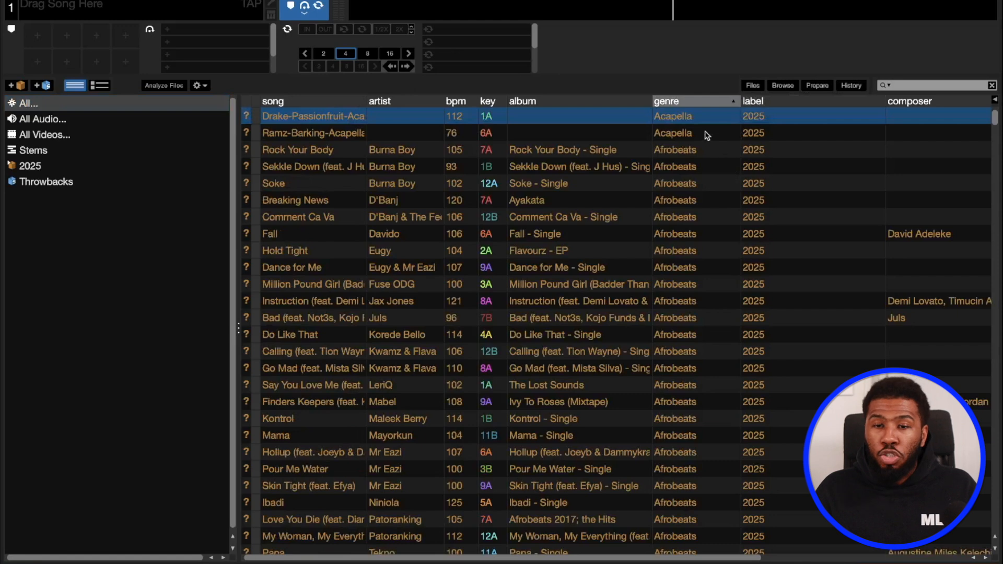
{"action": "left_click", "coordinate": [674, 135]}
- Compare the genres of all library tracks, from Acapella to UK Music, with the crates listed under Genres
{"action": "left_click", "coordinate": [28, 168]}
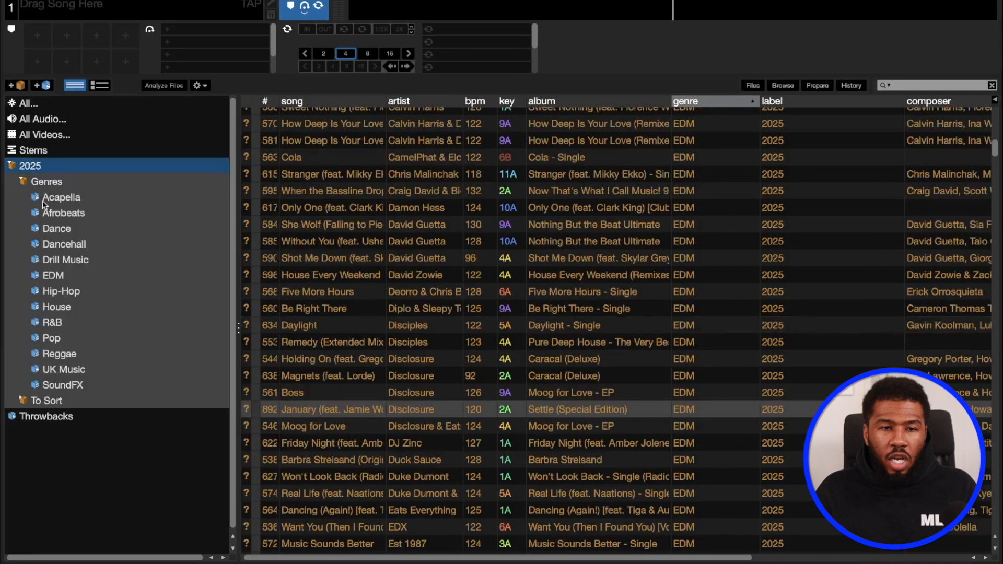
{"action": "left_click", "coordinate": [39, 104]}
{"action": "left_click", "coordinate": [677, 119]}
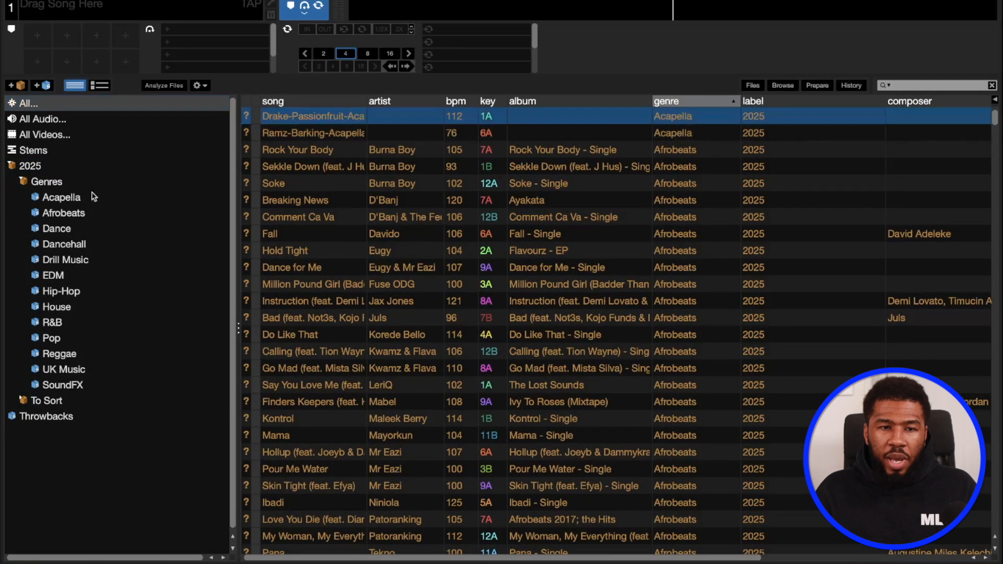
{"action": "scroll", "coordinate": [708, 177], "scroll_direction": "down", "scroll_amount": 8}
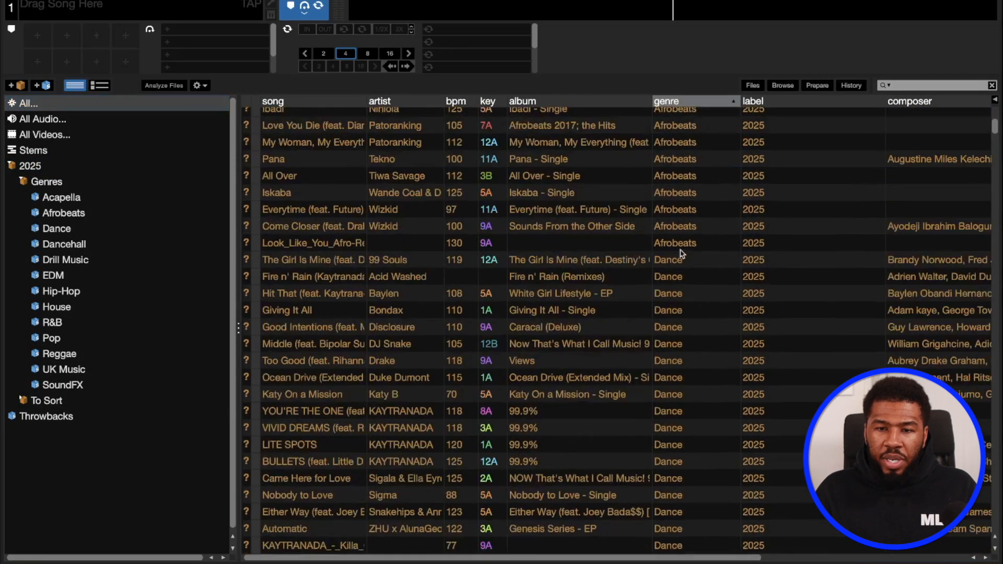
{"action": "scroll", "coordinate": [718, 272], "scroll_direction": "down", "scroll_amount": 7}
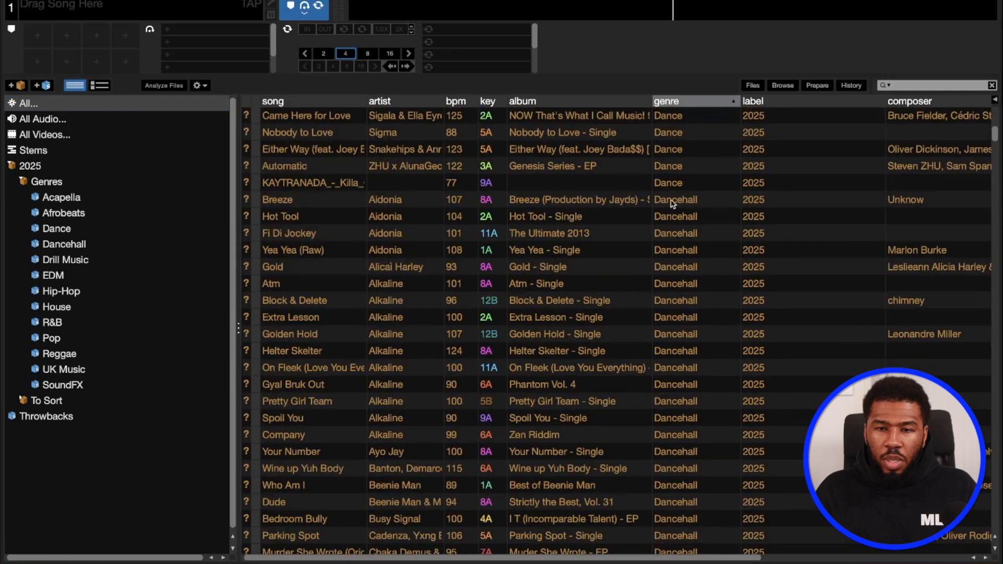
{"action": "scroll", "coordinate": [688, 217], "scroll_direction": "down", "scroll_amount": 20}
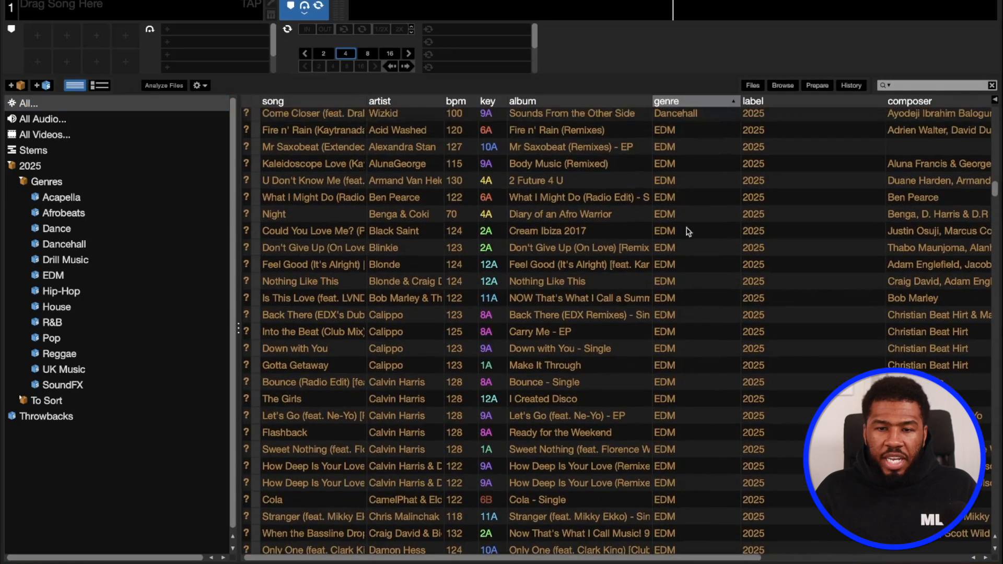
{"action": "scroll", "coordinate": [708, 298], "scroll_direction": "down", "scroll_amount": 15}
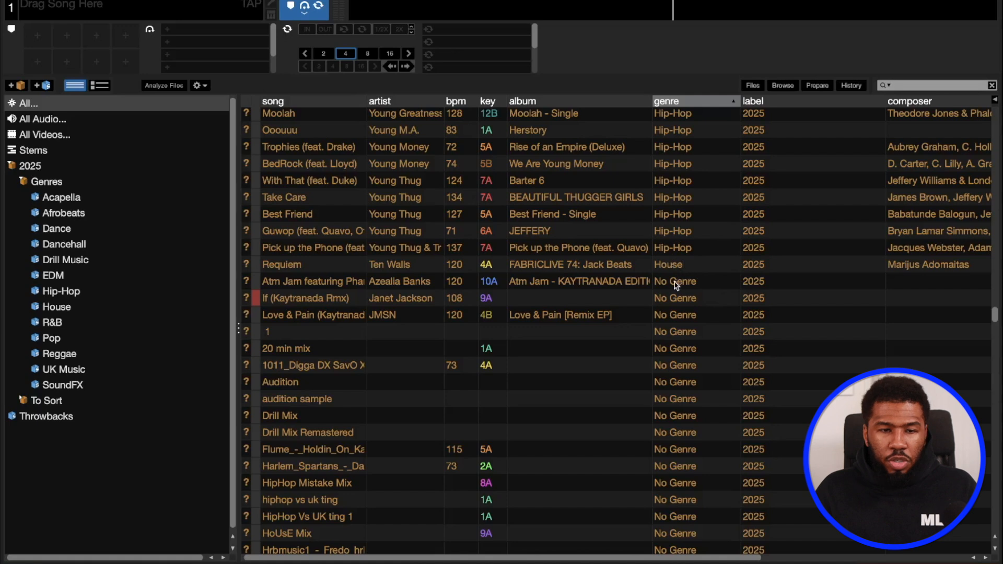
{"action": "scroll", "coordinate": [677, 284], "scroll_direction": "down", "scroll_amount": 3}
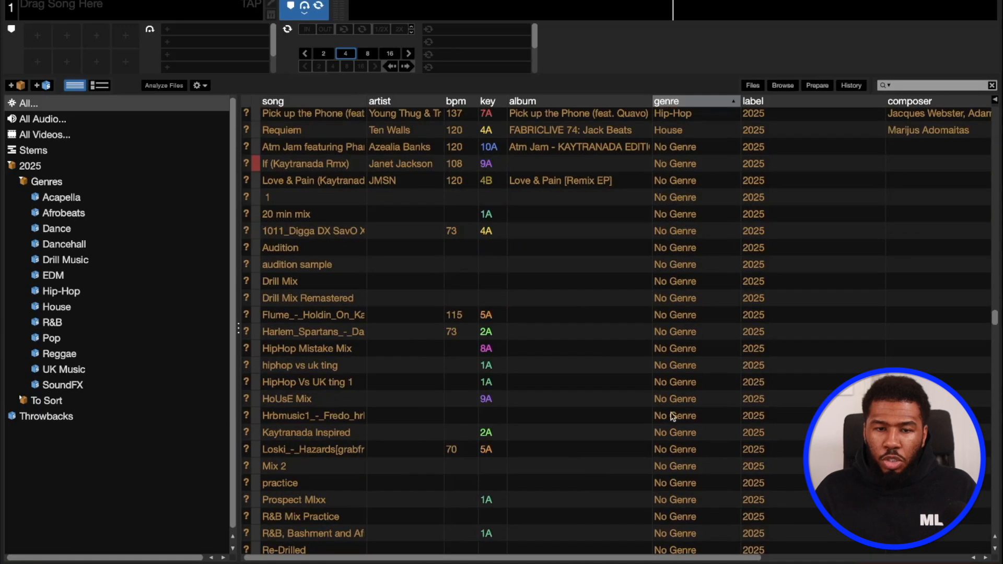
{"action": "scroll", "coordinate": [676, 416], "scroll_direction": "down", "scroll_amount": 2}
{"action": "scroll", "coordinate": [675, 397], "scroll_direction": "down", "scroll_amount": 10}
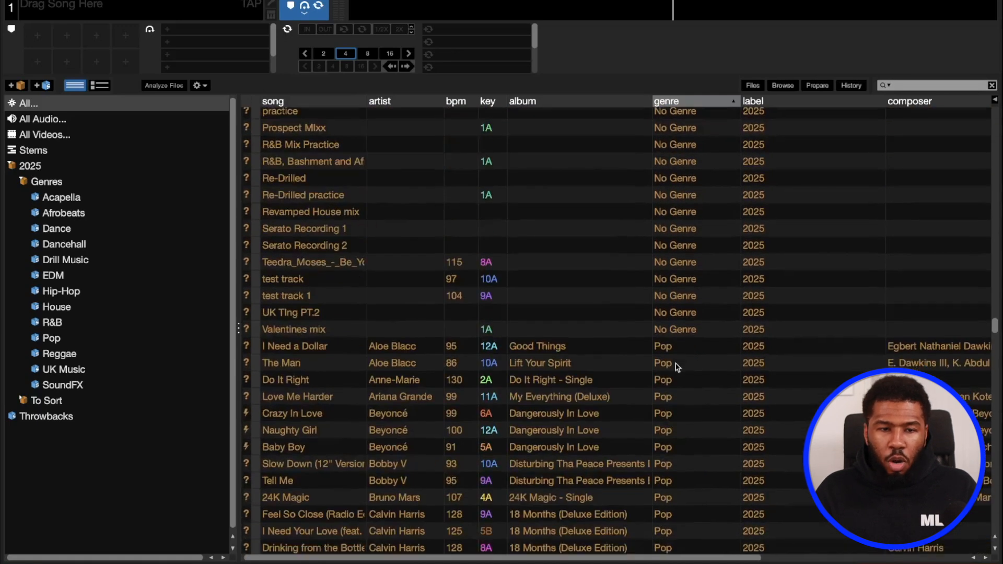
{"action": "scroll", "coordinate": [678, 367], "scroll_direction": "down", "scroll_amount": 15}
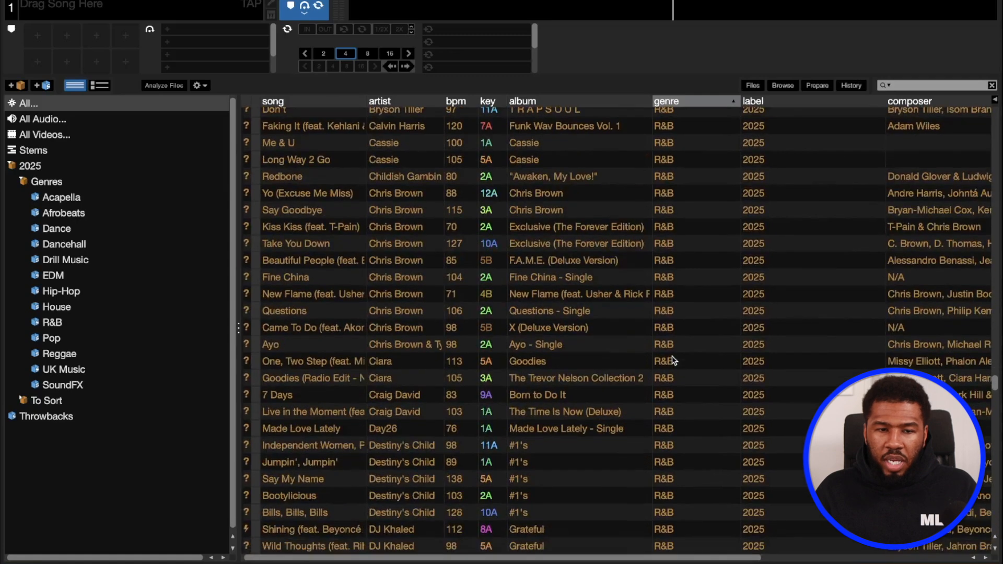
{"action": "scroll", "coordinate": [673, 359], "scroll_direction": "down", "scroll_amount": 20}
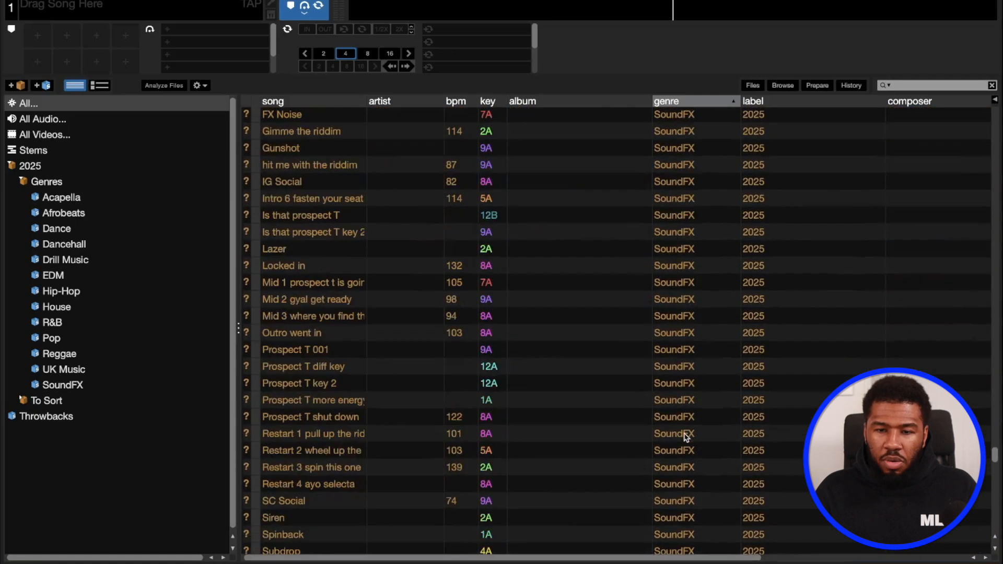
{"action": "scroll", "coordinate": [695, 276], "scroll_direction": "down", "scroll_amount": 20}
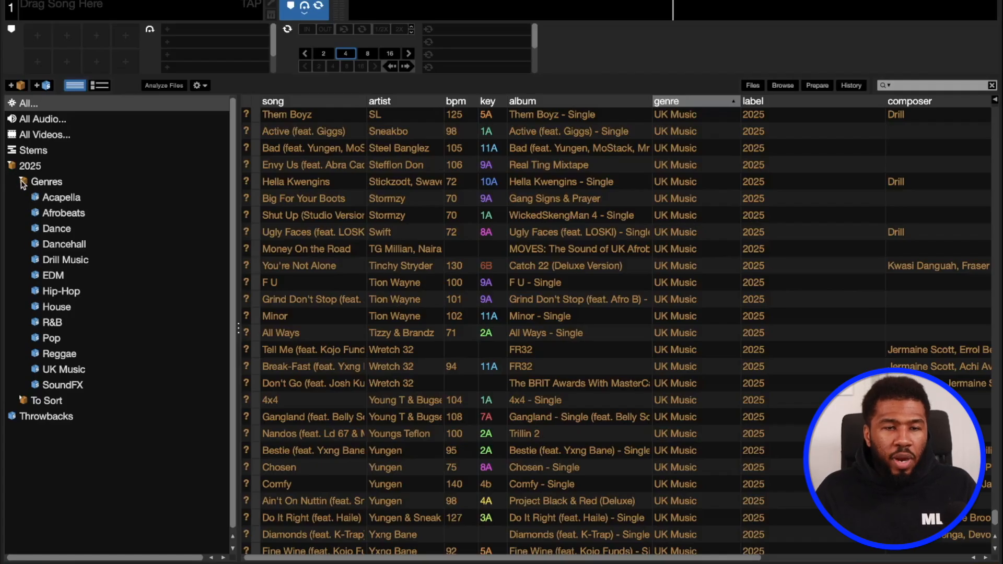
- Create a new crate inside the 2025 crate and name it Scenarios
{"action": "left_click", "coordinate": [23, 181]}
{"action": "left_click", "coordinate": [16, 88]}
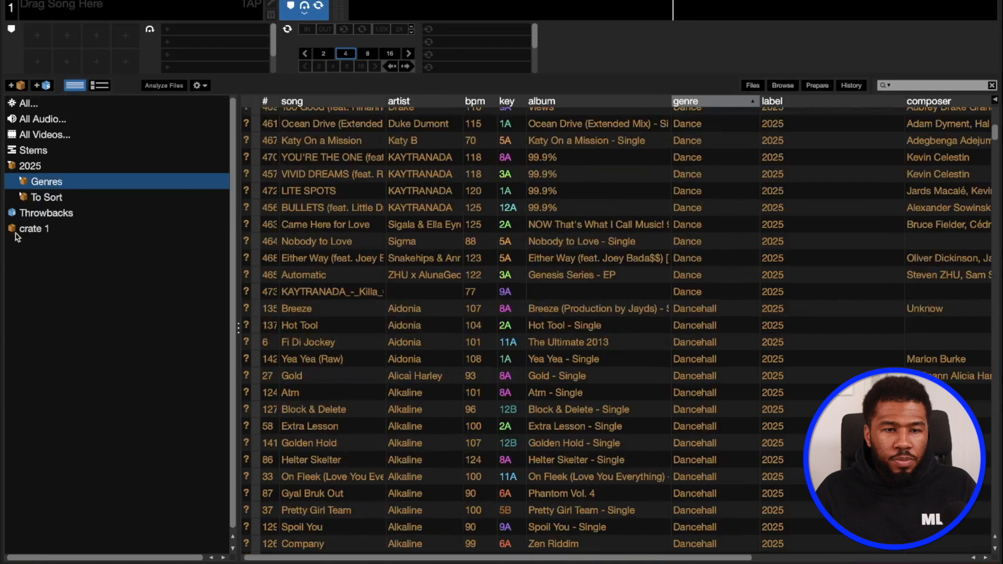
{"action": "left_click_drag", "start_coordinate": [16, 231], "coordinate": [34, 211]}
{"action": "double_click", "coordinate": [34, 211]}
{"action": "type", "text": "S"}
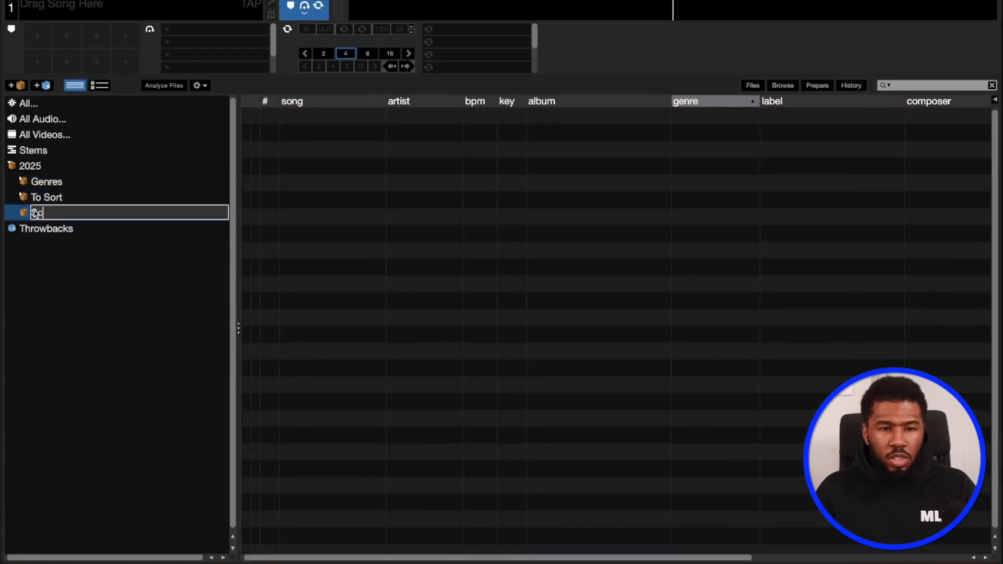
{"action": "type", "text": "cenarios"}
{"action": "key", "text": "Return"}
- Move the Throwbacks smart crate and the Drill Music smart crate from Genres into the Scenarios crate
{"action": "left_click_drag", "start_coordinate": [34, 213], "coordinate": [33, 226]}
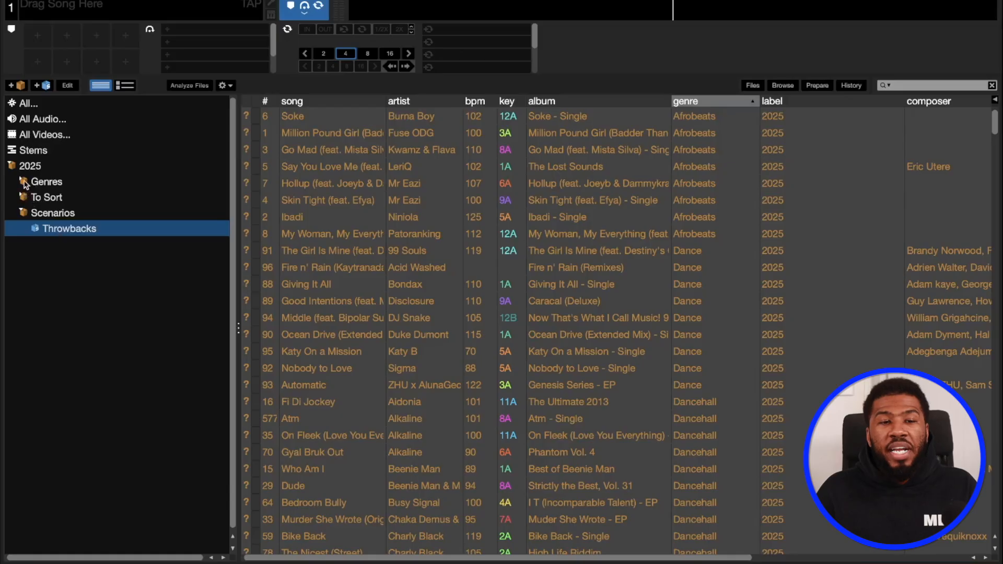
{"action": "left_click", "coordinate": [36, 183]}
{"action": "left_click", "coordinate": [50, 262]}
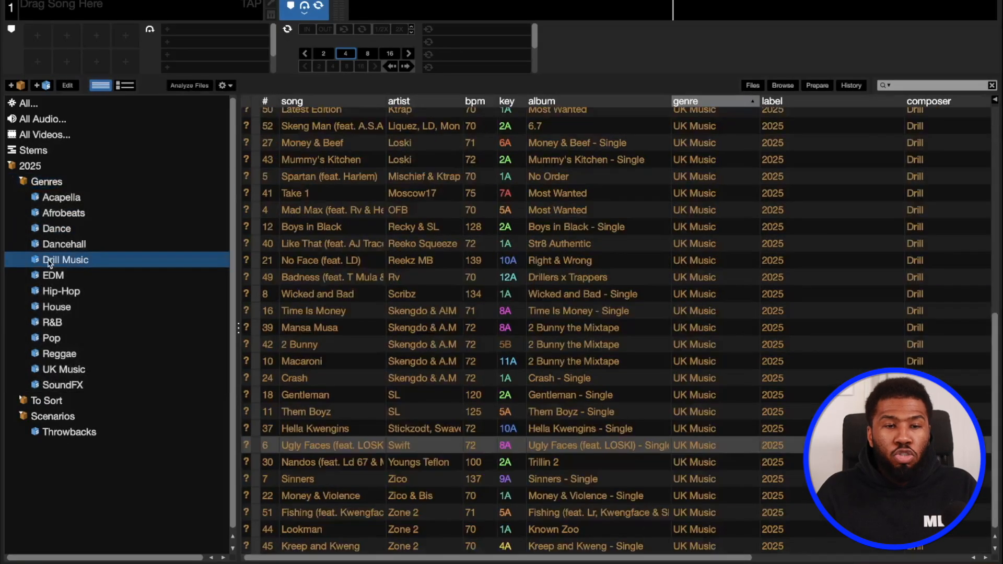
{"action": "left_click_drag", "start_coordinate": [51, 262], "coordinate": [29, 444]}
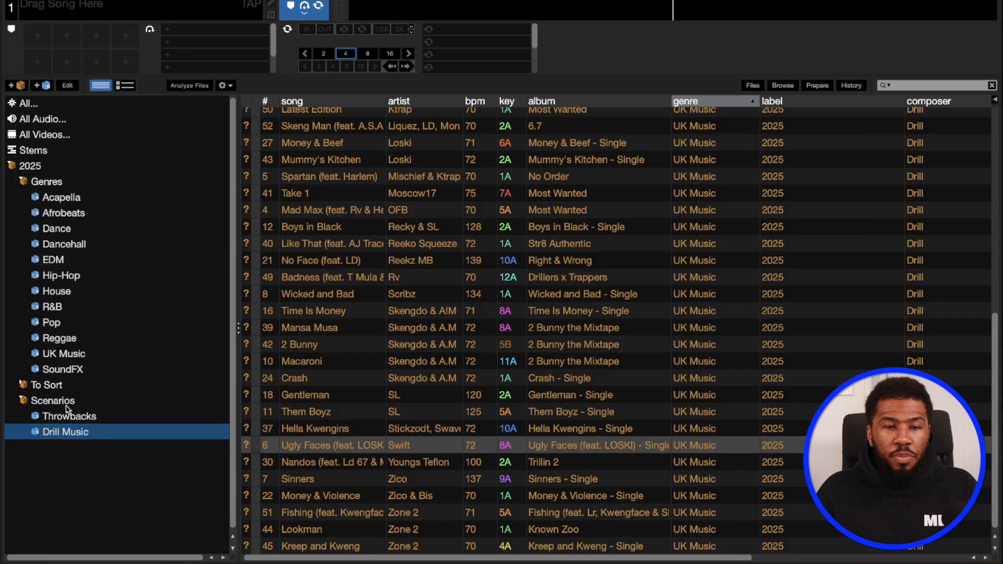
- Review the Acapella, Afrobeats, Dance and Dancehall crates and the contents of the Genres, To Sort and Scenarios crates
{"action": "left_click", "coordinate": [66, 201]}
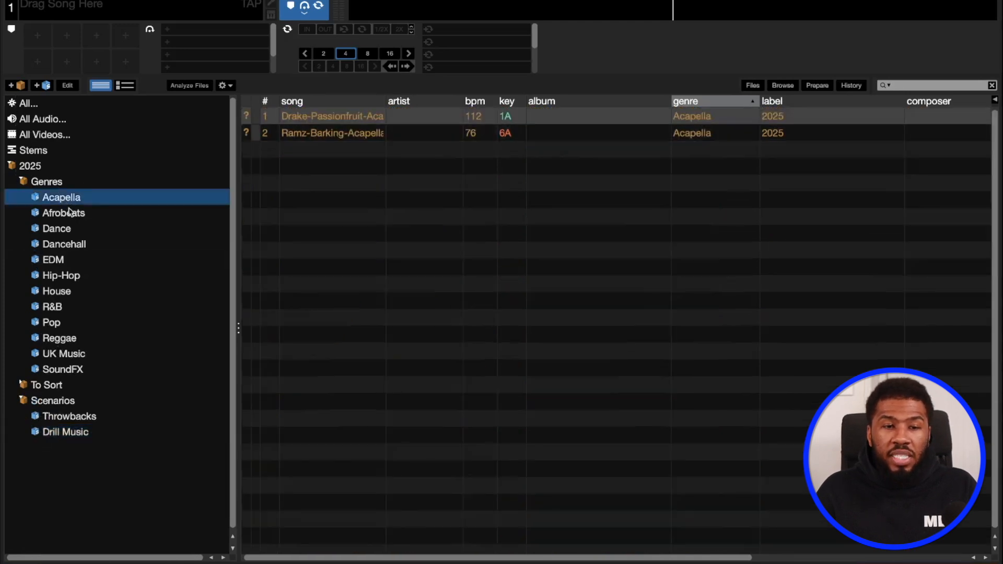
{"action": "left_click", "coordinate": [69, 216]}
{"action": "left_click", "coordinate": [67, 228]}
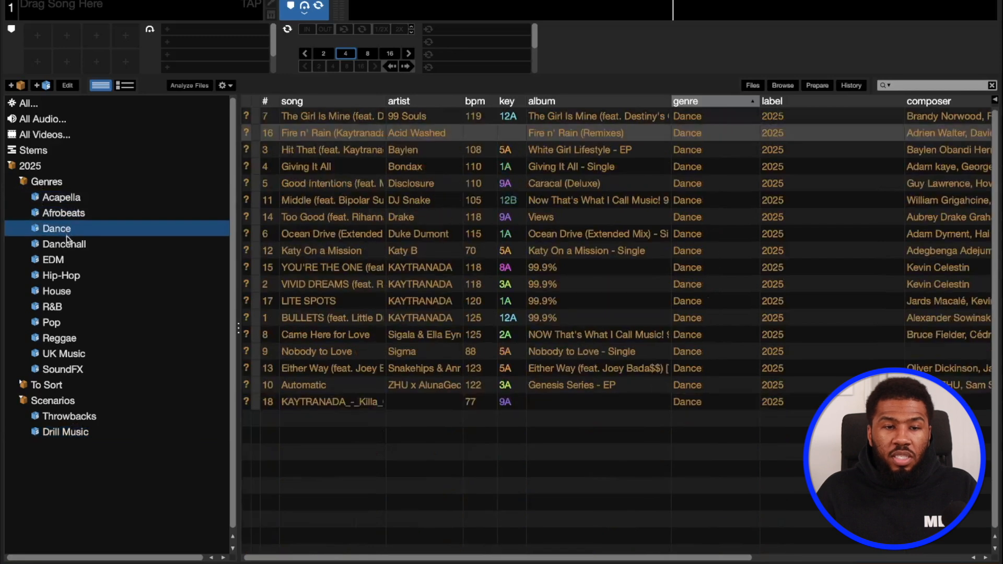
{"action": "key", "text": "Down"}
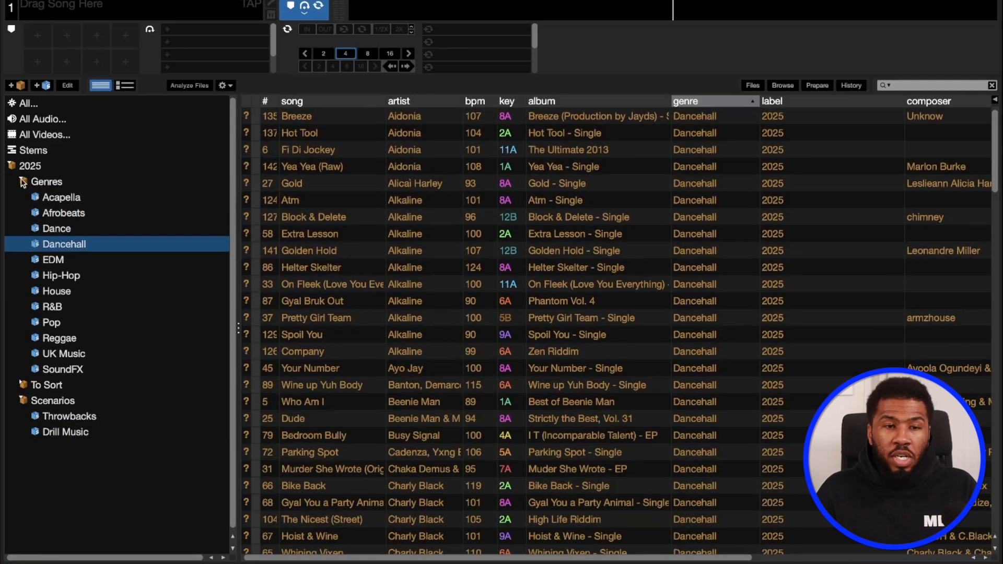
{"action": "left_click", "coordinate": [23, 182]}
{"action": "left_click", "coordinate": [23, 213]}
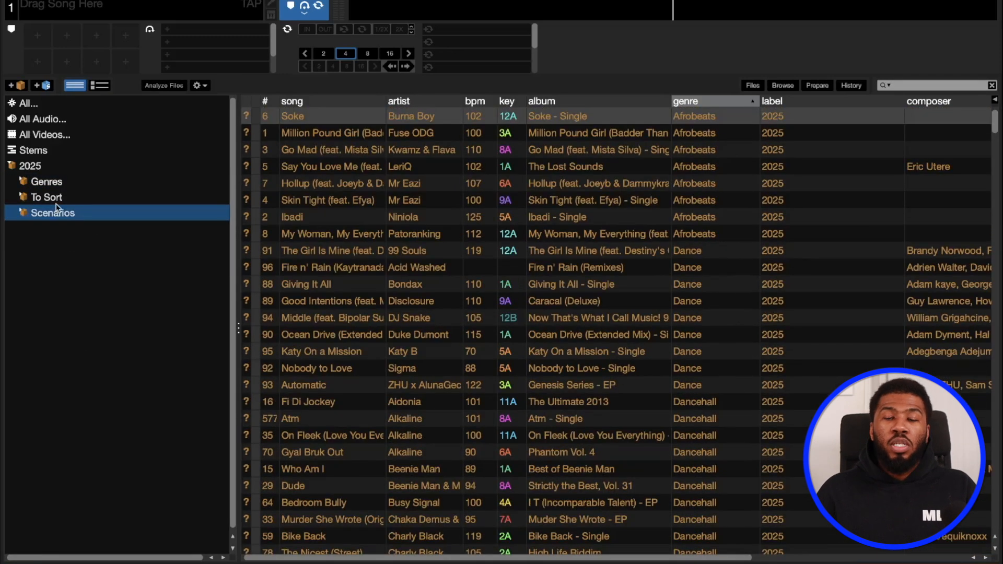
{"action": "left_click", "coordinate": [25, 183]}
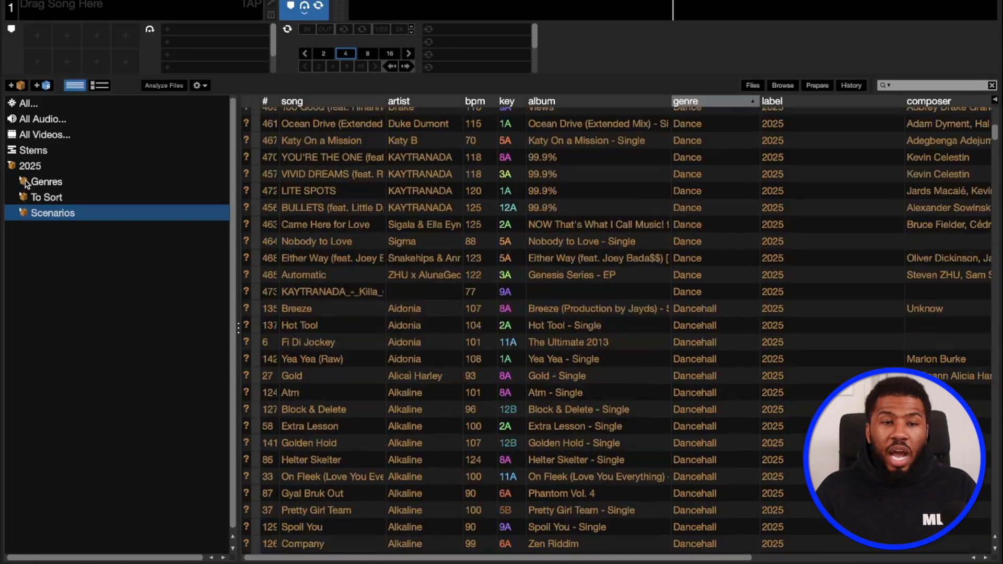
{"action": "left_click", "coordinate": [25, 387]}
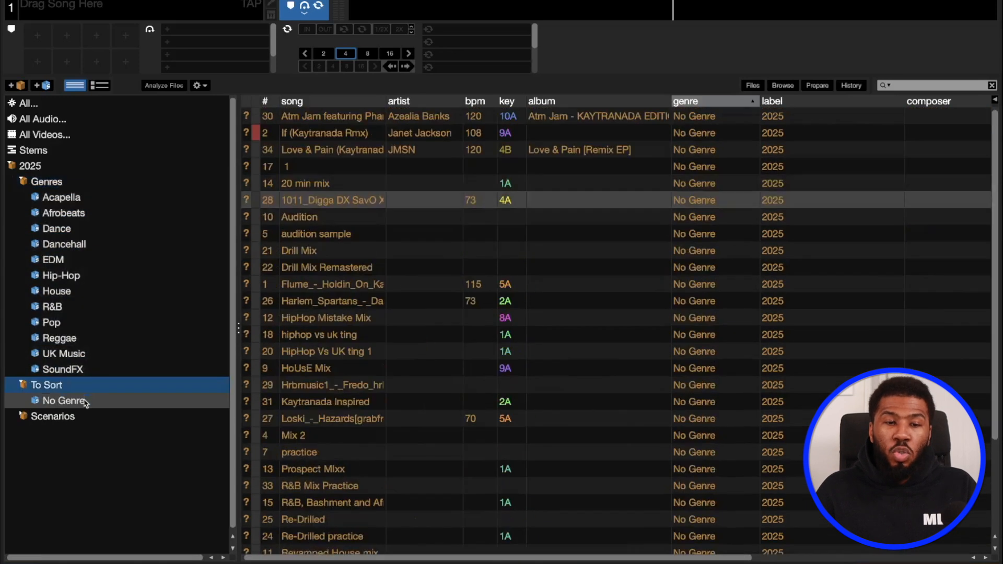
{"action": "left_click", "coordinate": [31, 421]}
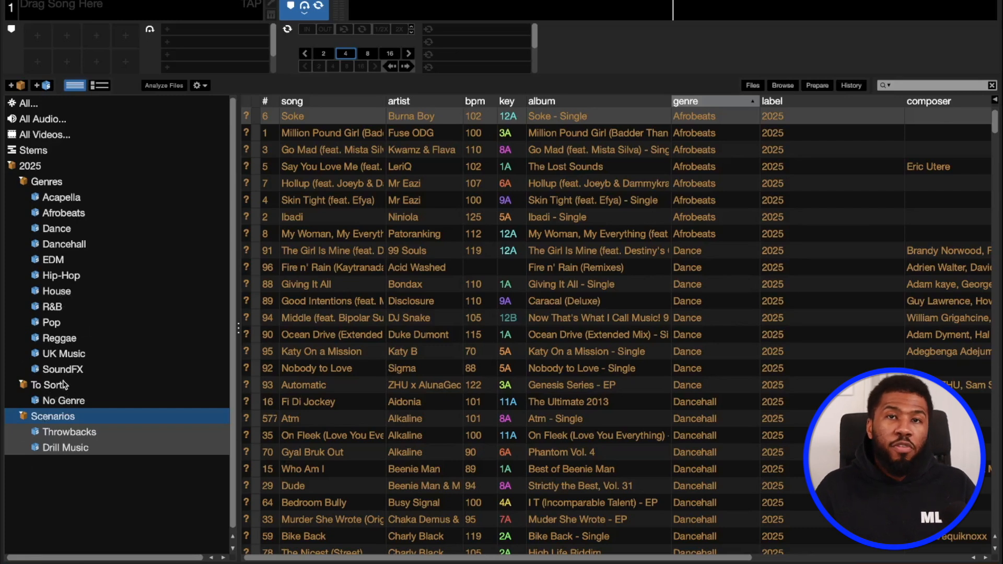
- Display all tracks of the library sorted by artist and locate the start of the tracks without an artist
{"action": "left_click", "coordinate": [28, 107]}
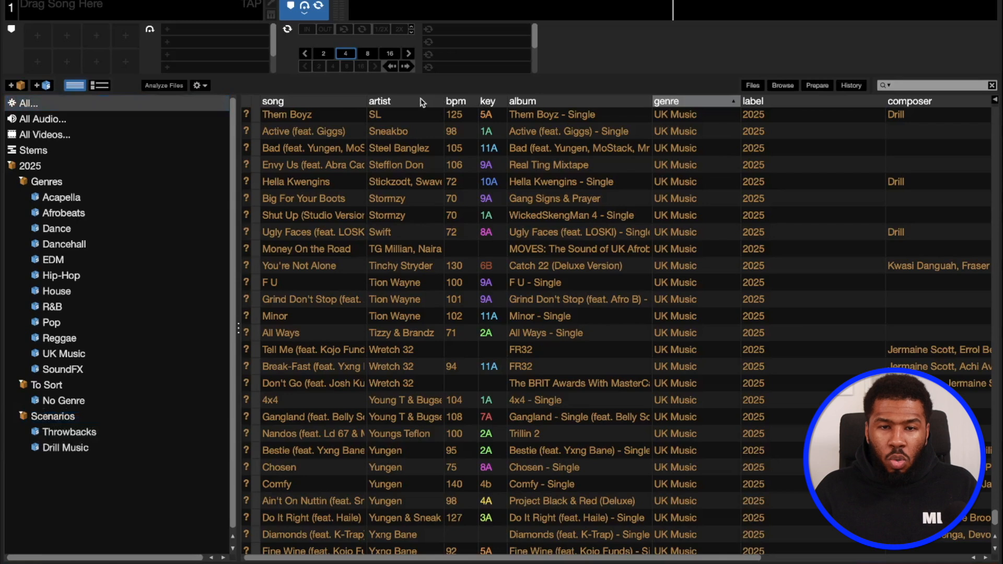
{"action": "left_click", "coordinate": [421, 103]}
{"action": "scroll", "coordinate": [394, 266], "scroll_direction": "down", "scroll_amount": 3}
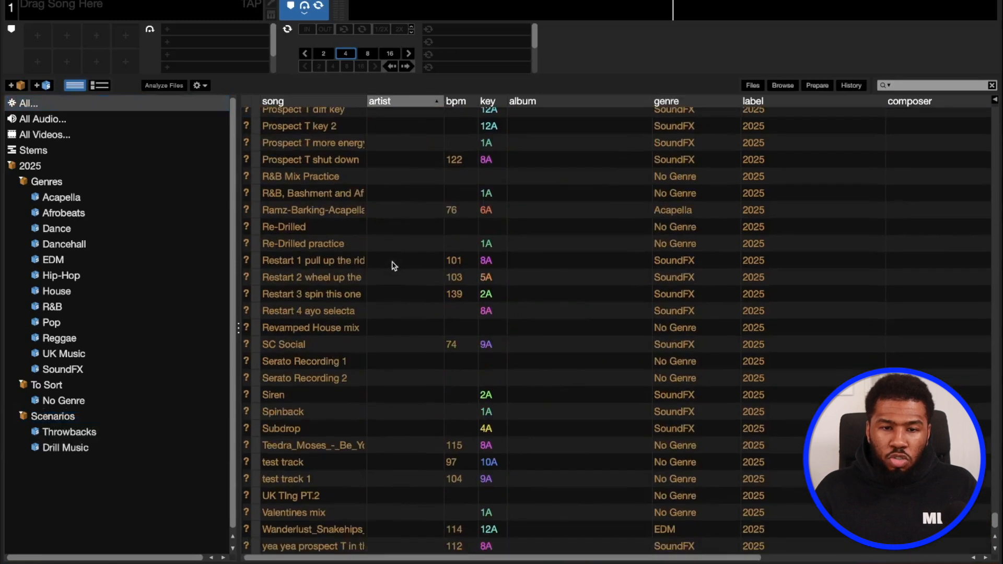
{"action": "scroll", "coordinate": [425, 292], "scroll_direction": "up", "scroll_amount": 15}
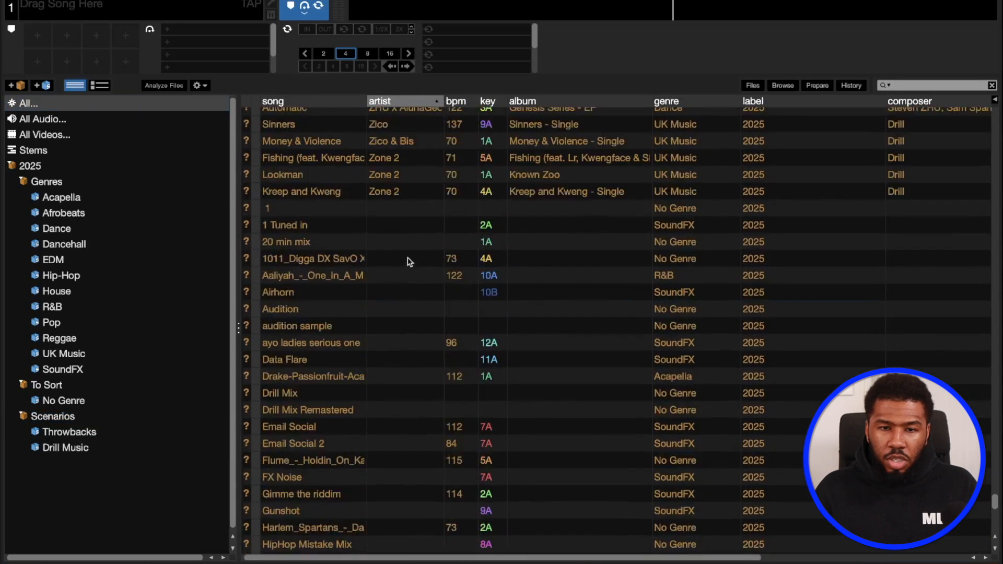
{"action": "scroll", "coordinate": [407, 254], "scroll_direction": "up", "scroll_amount": 5}
{"action": "scroll", "coordinate": [406, 253], "scroll_direction": "down", "scroll_amount": 20}
{"action": "scroll", "coordinate": [402, 243], "scroll_direction": "up", "scroll_amount": 10}
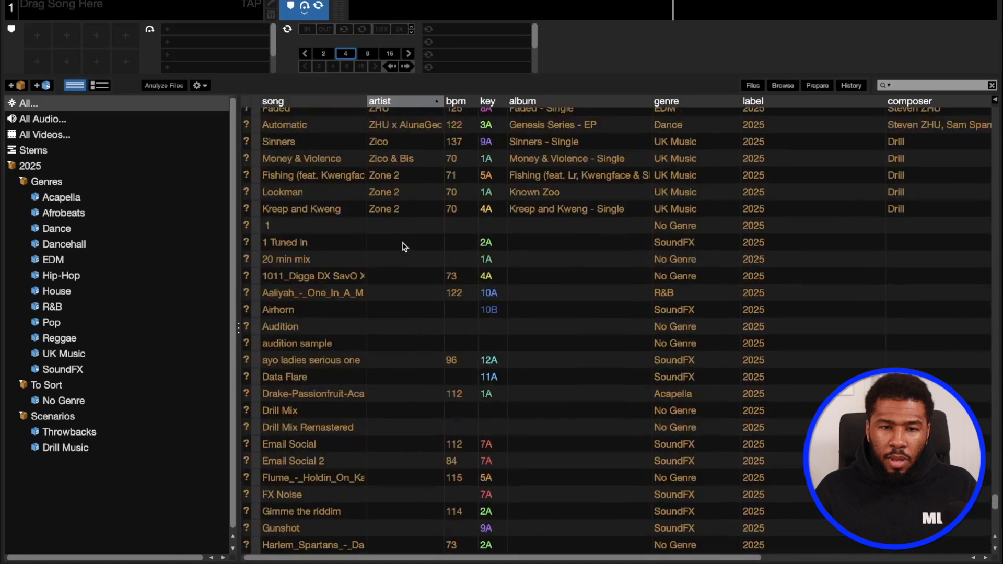
- Set the artist of all tracks with an empty artist field to No Artist
{"action": "left_click", "coordinate": [400, 232]}
{"action": "scroll", "coordinate": [410, 250], "scroll_direction": "down", "scroll_amount": 20}
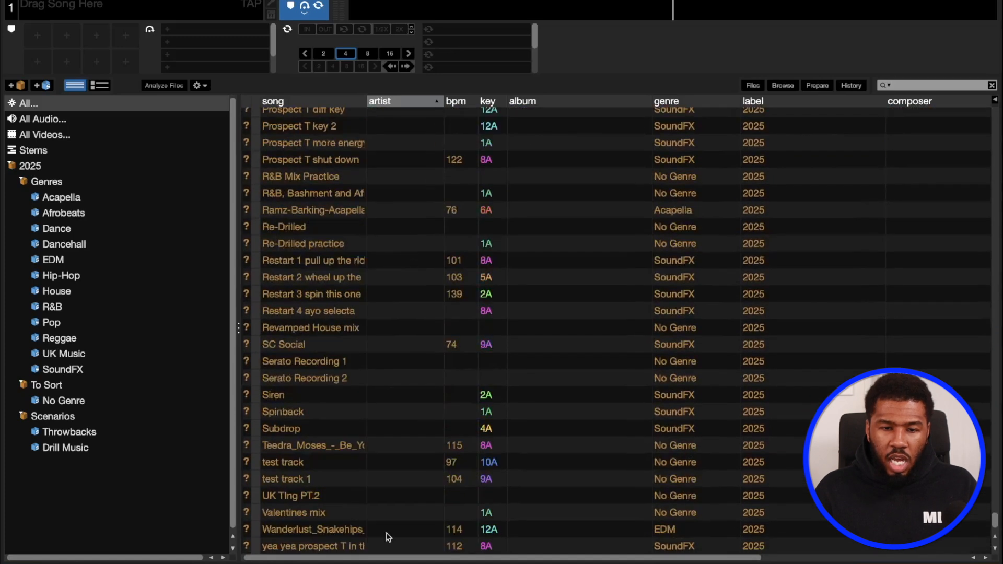
{"action": "left_click", "coordinate": [397, 551], "text": "shift"}
{"action": "left_click", "coordinate": [394, 445]}
{"action": "type", "text": "No Artist"}
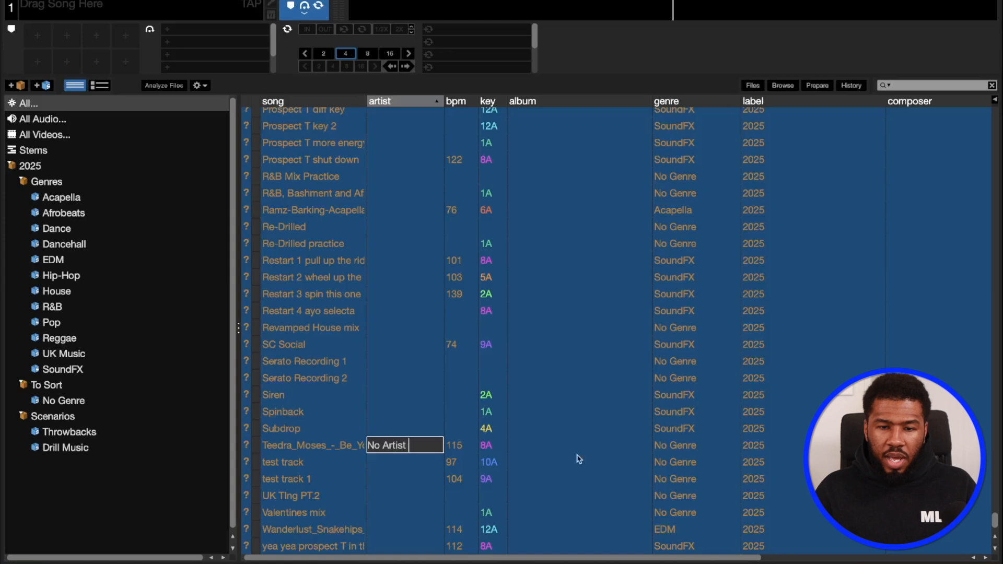
{"action": "key", "text": "Return"}
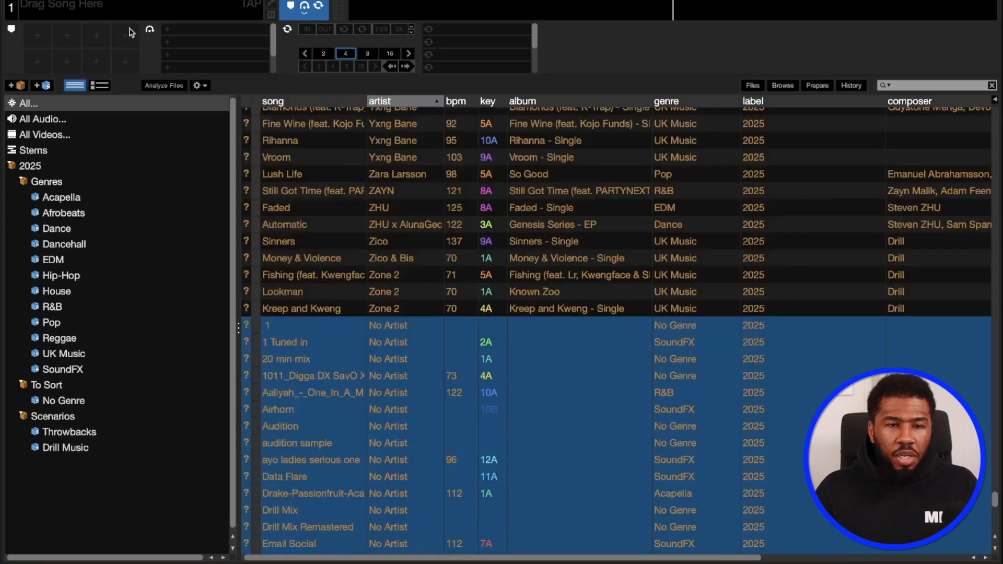
- Create a smart crate with the rule artist is No Artist
{"action": "left_click", "coordinate": [48, 86]}
{"action": "left_click", "coordinate": [348, 327]}
{"action": "left_click", "coordinate": [381, 205]}
{"action": "left_click", "coordinate": [347, 227]}
{"action": "left_click", "coordinate": [489, 204]}
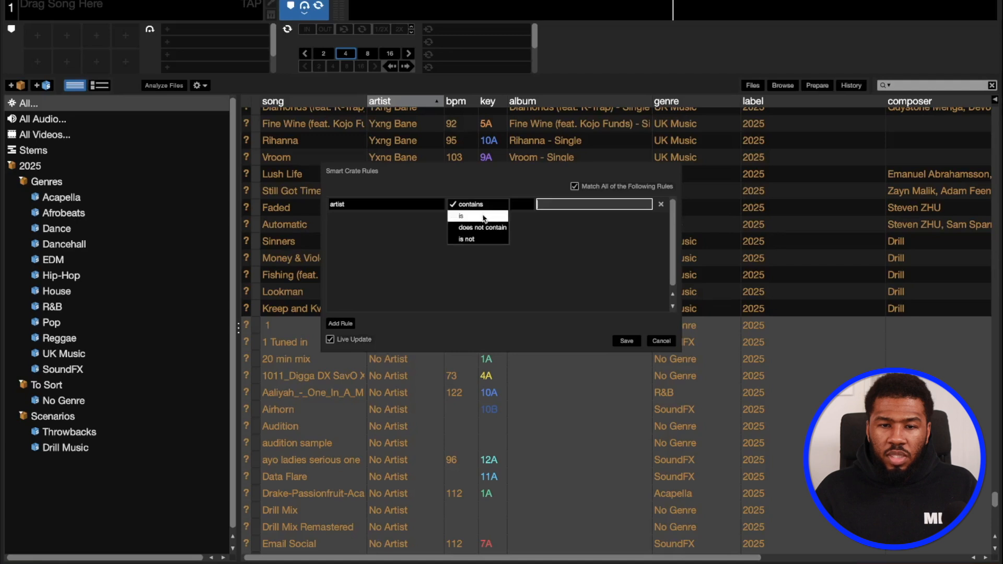
{"action": "left_click", "coordinate": [460, 213]}
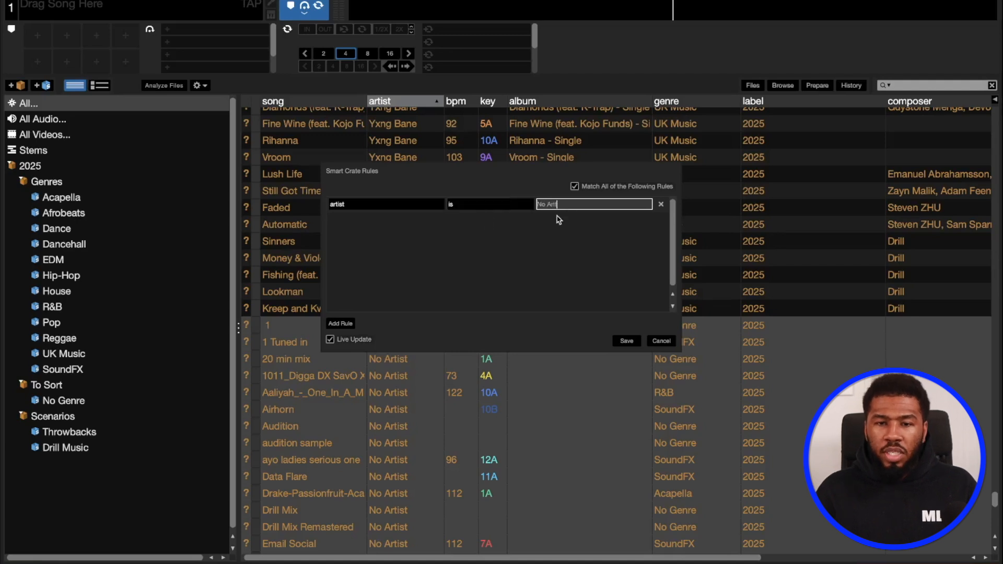
{"action": "left_click", "coordinate": [626, 341]}
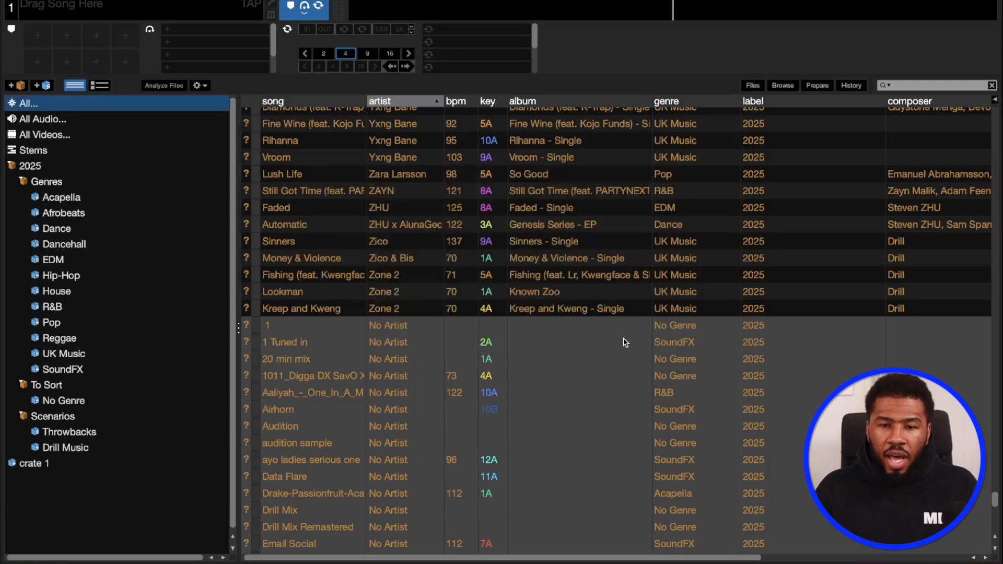
- Move the new smart crate into the To Sort crate and rename it No Artist
{"action": "left_click", "coordinate": [22, 465]}
{"action": "left_click_drag", "start_coordinate": [34, 465], "coordinate": [43, 410]}
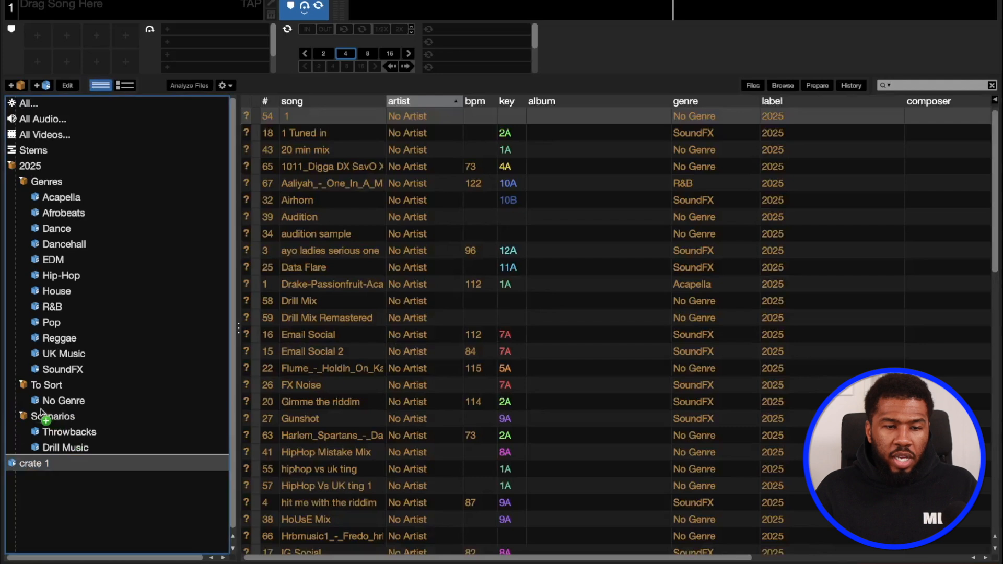
{"action": "left_click_drag", "start_coordinate": [43, 411], "coordinate": [44, 388]}
{"action": "double_click", "coordinate": [90, 416]}
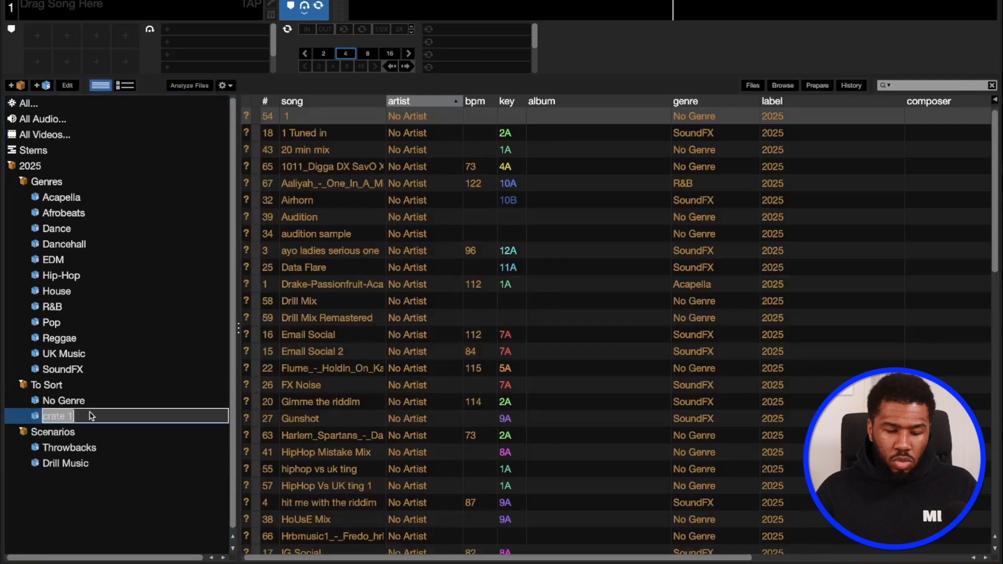
{"action": "type", "text": "No Artist"}
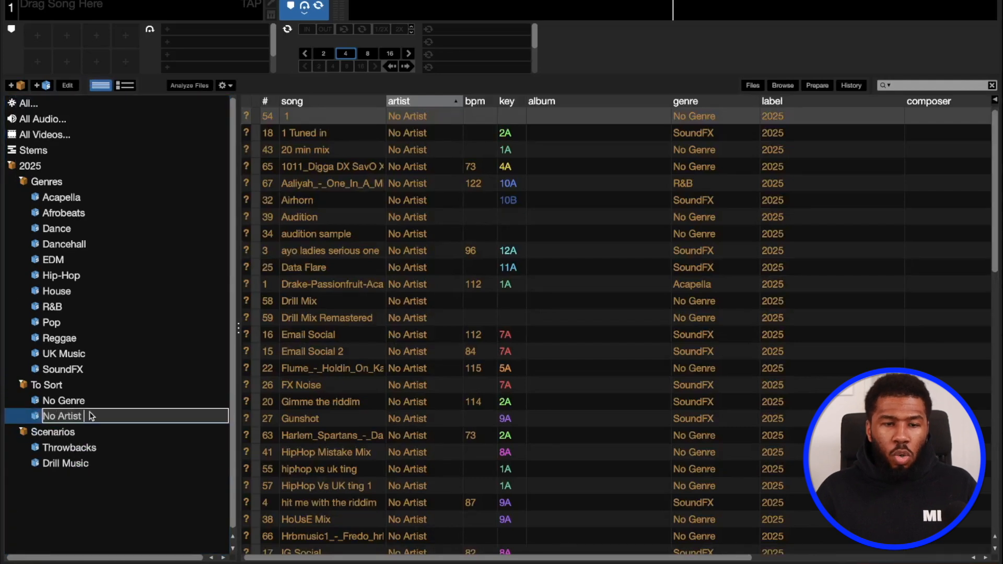
{"action": "key", "text": "Return"}
- Review the tracks collected in the No Artist and No Genre crates
{"action": "scroll", "coordinate": [432, 164], "scroll_direction": "down", "scroll_amount": 1}
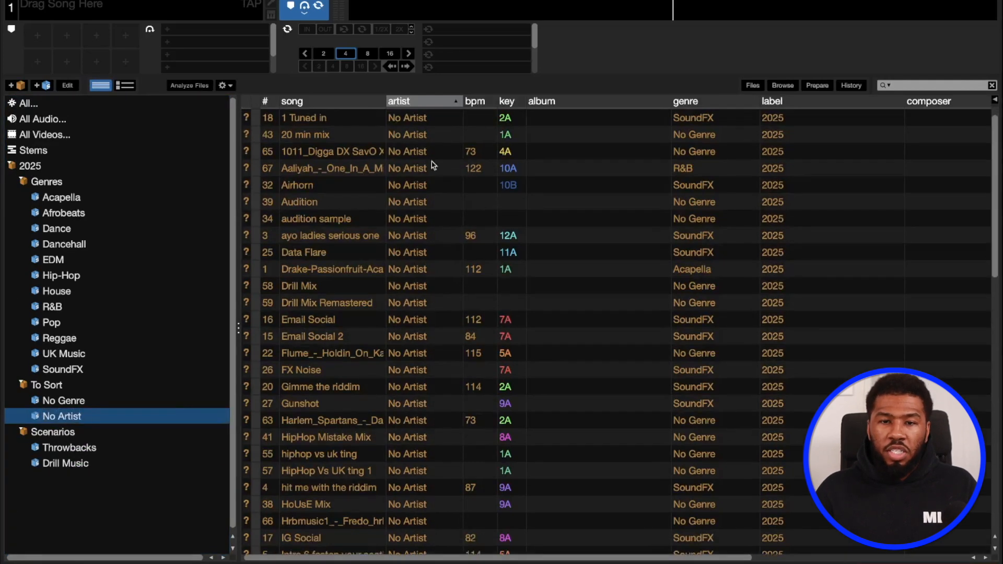
{"action": "scroll", "coordinate": [422, 117], "scroll_direction": "up", "scroll_amount": 1}
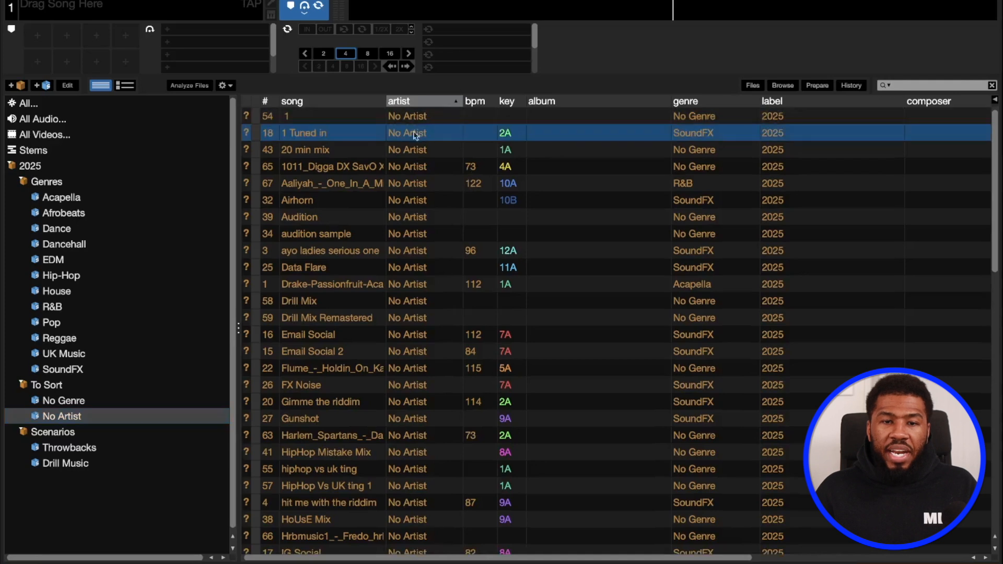
{"action": "left_click", "coordinate": [403, 188]}
{"action": "left_click", "coordinate": [421, 234]}
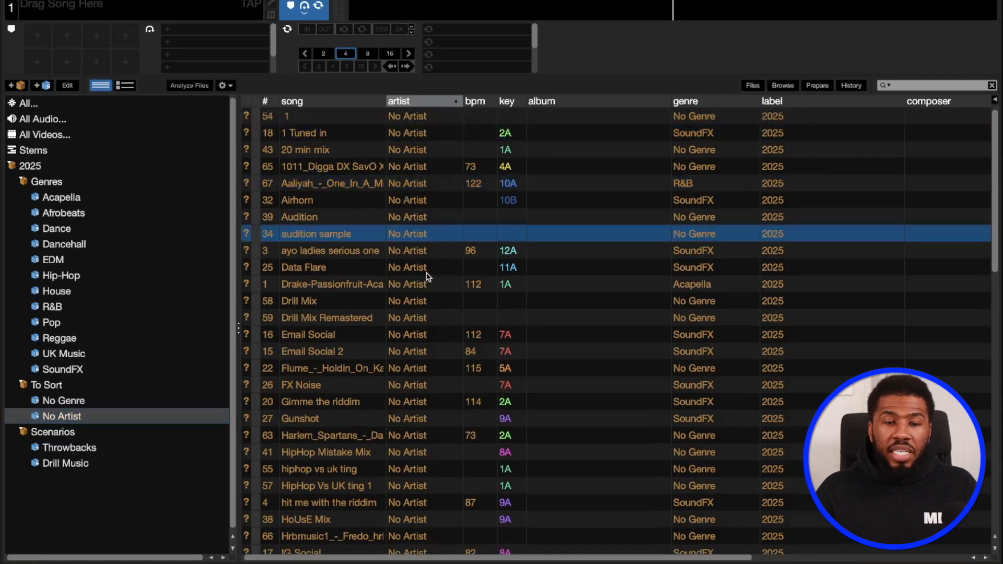
{"action": "left_click", "coordinate": [64, 401]}
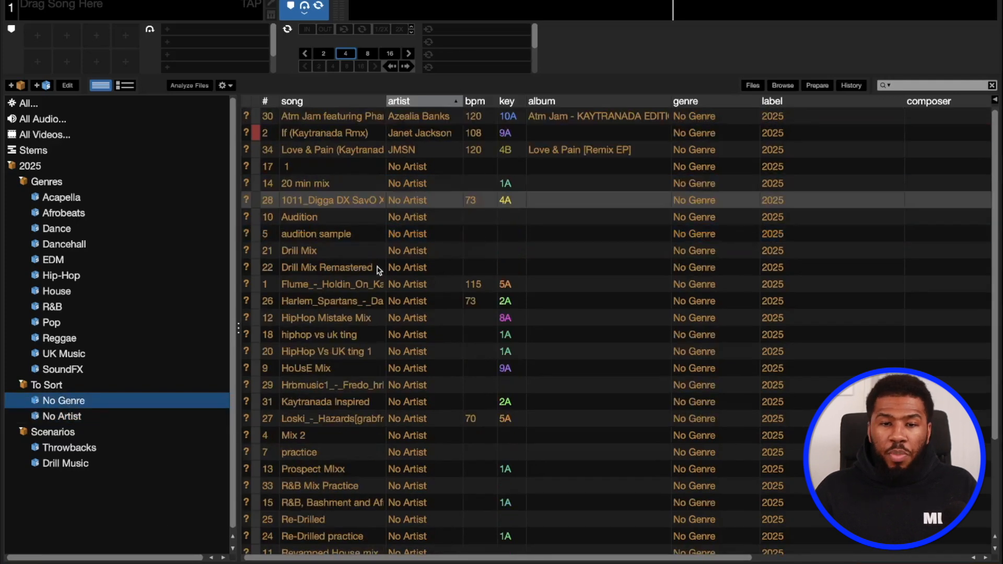
{"action": "scroll", "coordinate": [377, 268], "scroll_direction": "down", "scroll_amount": 2}
{"action": "scroll", "coordinate": [421, 324], "scroll_direction": "down", "scroll_amount": 3}
{"action": "scroll", "coordinate": [437, 376], "scroll_direction": "up", "scroll_amount": 5}
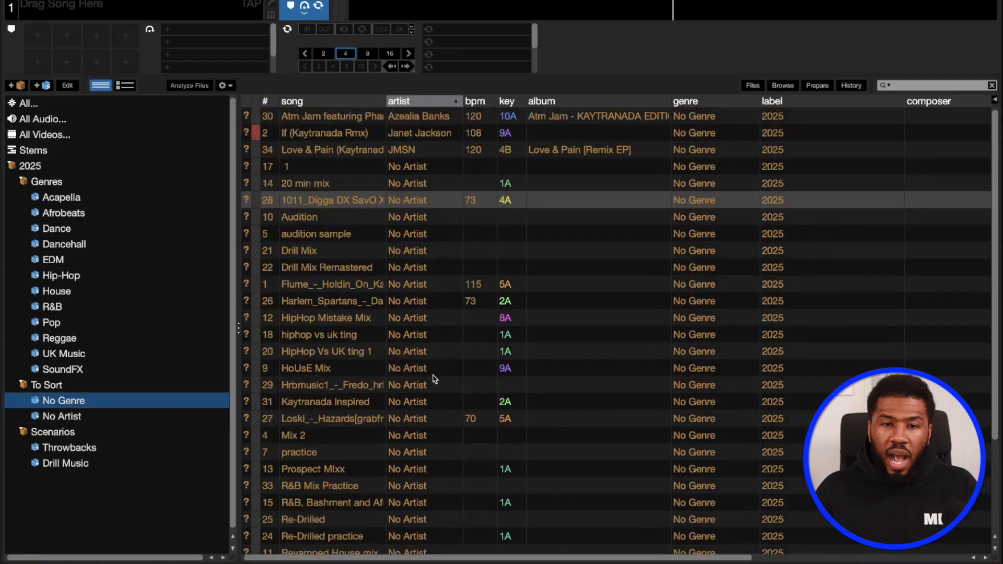
{"action": "left_click", "coordinate": [392, 167]}
{"action": "left_click", "coordinate": [412, 188]}
{"action": "scroll", "coordinate": [429, 275], "scroll_direction": "down", "scroll_amount": 1}
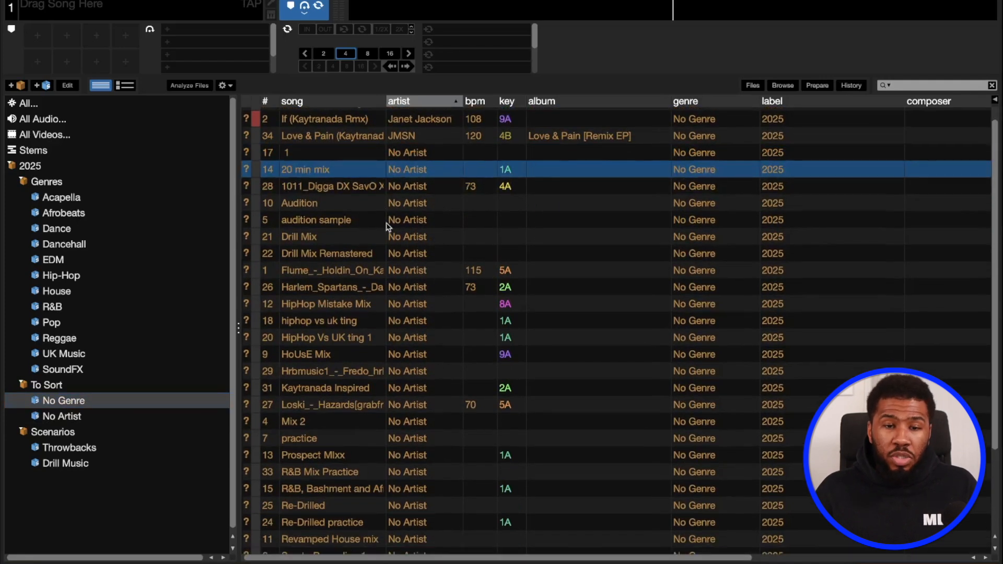
- Collapse the Genres, To Sort and Scenarios crates
{"action": "left_click", "coordinate": [23, 181]}
{"action": "left_click", "coordinate": [25, 197]}
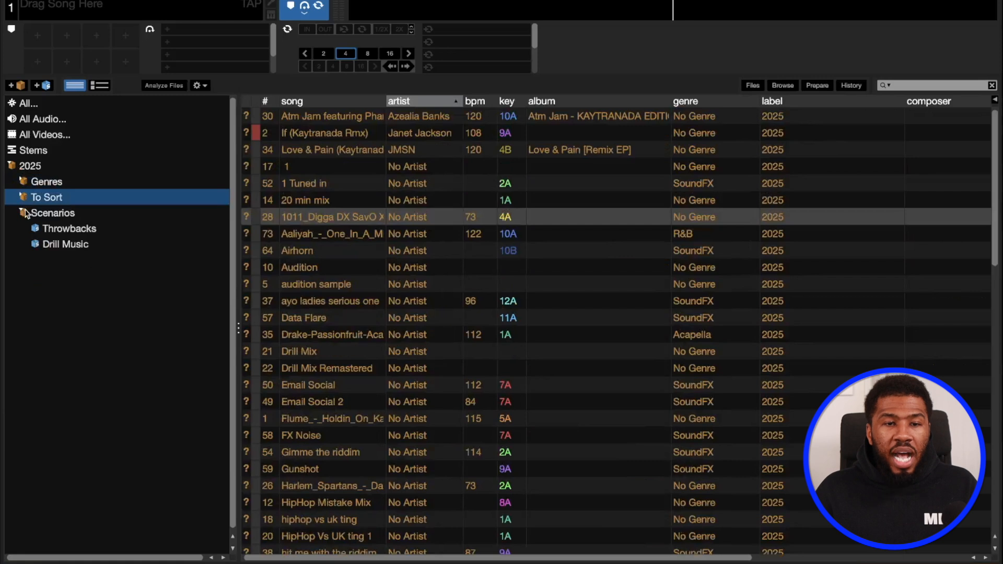
{"action": "left_click", "coordinate": [25, 214]}
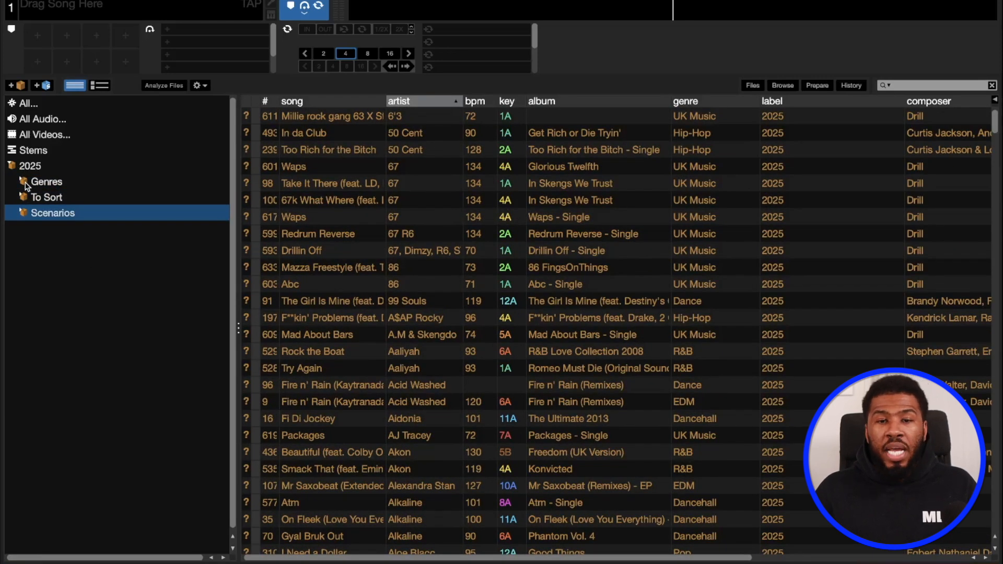
- Expand the Genres crate and list the Hip-Hop tracks in track number order
{"action": "left_click", "coordinate": [26, 183]}
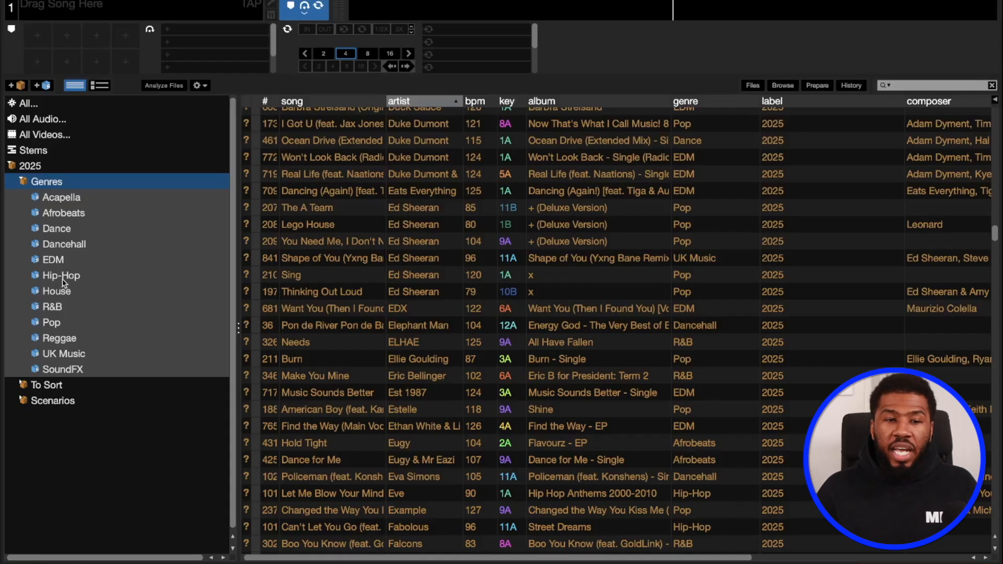
{"action": "left_click", "coordinate": [62, 277]}
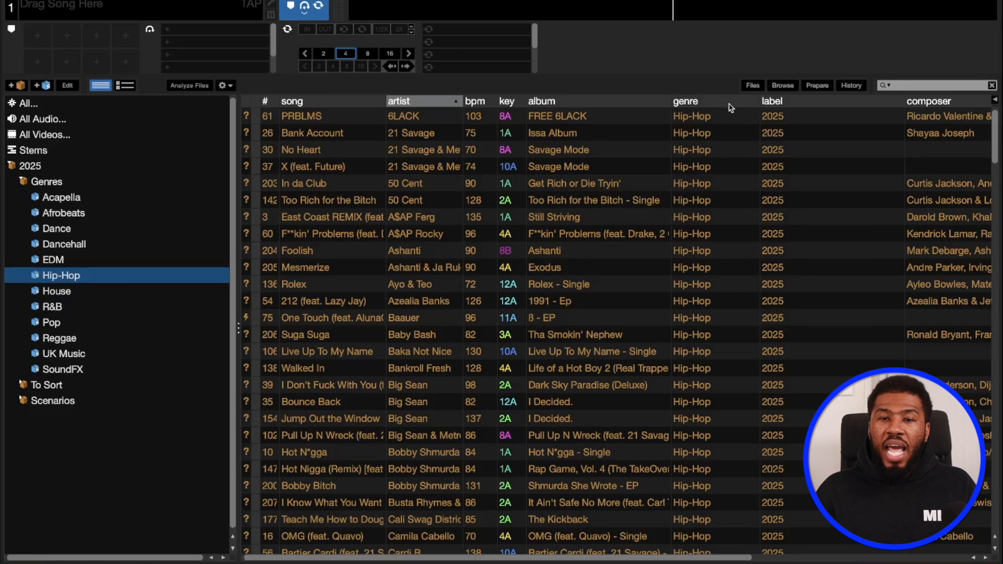
{"action": "left_click", "coordinate": [277, 101]}
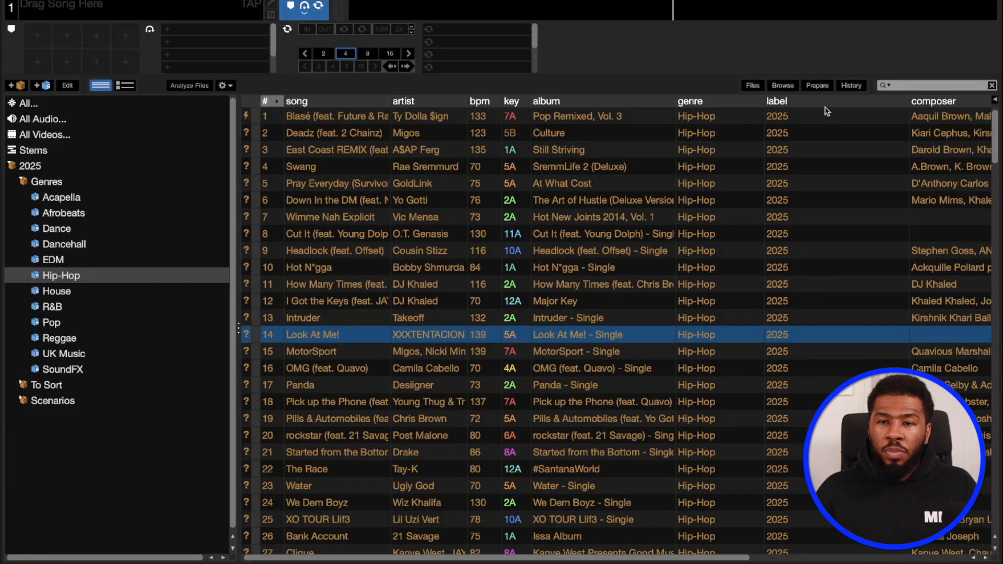
- Show the remixer column in the track list and place it between genre and label
{"action": "right_click", "coordinate": [807, 103]}
{"action": "left_click", "coordinate": [828, 269]}
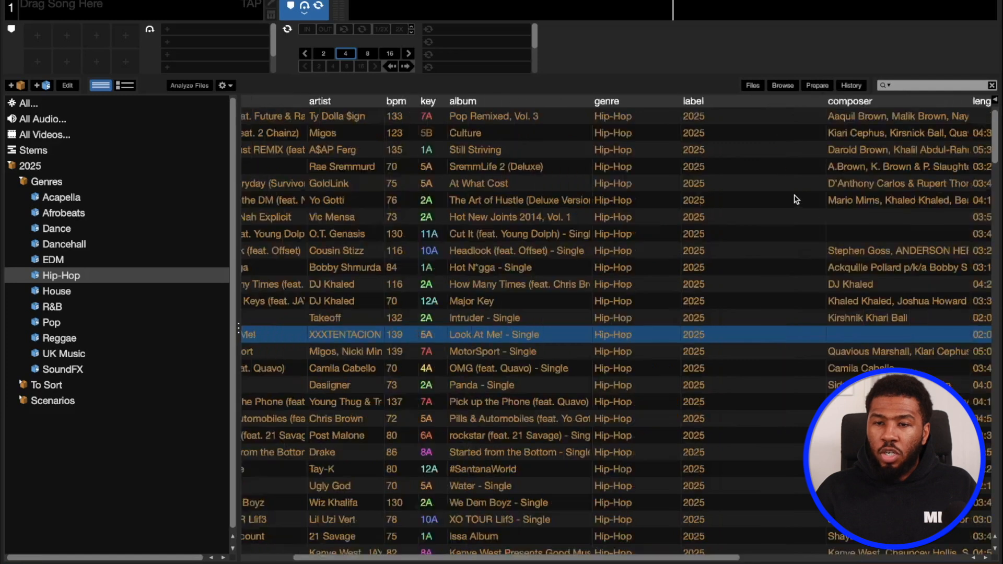
{"action": "scroll", "coordinate": [795, 196], "scroll_direction": "right", "scroll_amount": 7}
{"action": "left_click_drag", "start_coordinate": [878, 102], "coordinate": [311, 104]}
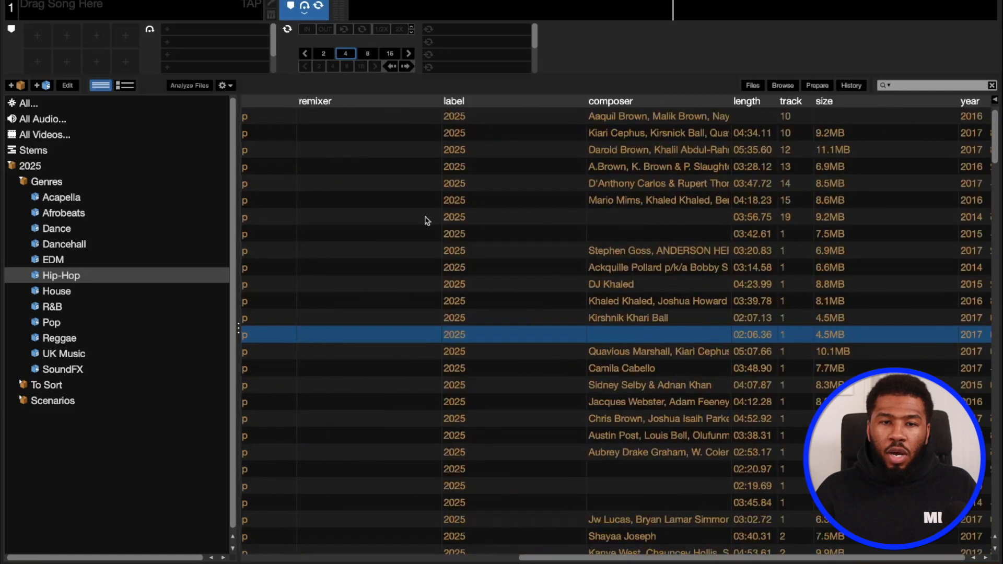
{"action": "scroll", "coordinate": [427, 221], "scroll_direction": "left", "scroll_amount": 7}
- Set the remixer of the first three Hip-Hop tracks to Opening, Mainset and Warmup respectively
{"action": "left_click", "coordinate": [779, 121]}
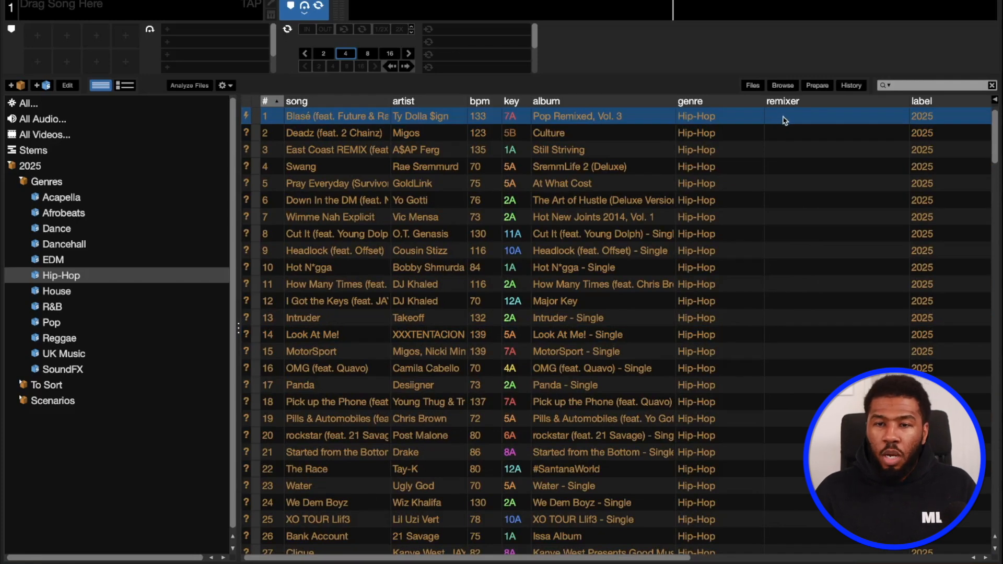
{"action": "left_click", "coordinate": [782, 121]}
{"action": "type", "text": "Opening"}
{"action": "key", "text": "Return"}
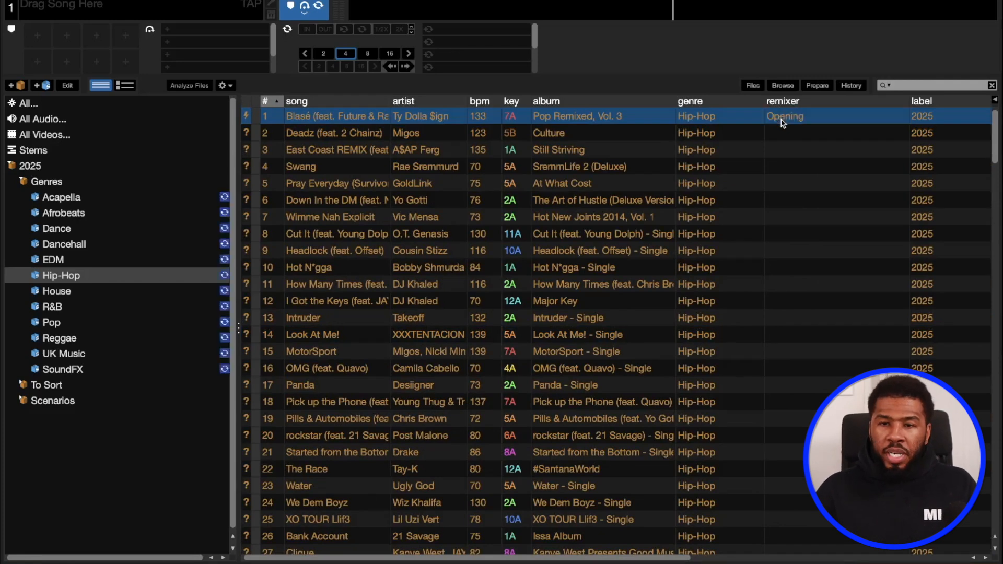
{"action": "double_click", "coordinate": [794, 134]}
{"action": "type", "text": "Mainset"}
{"action": "key", "text": "Return"}
{"action": "double_click", "coordinate": [793, 151]}
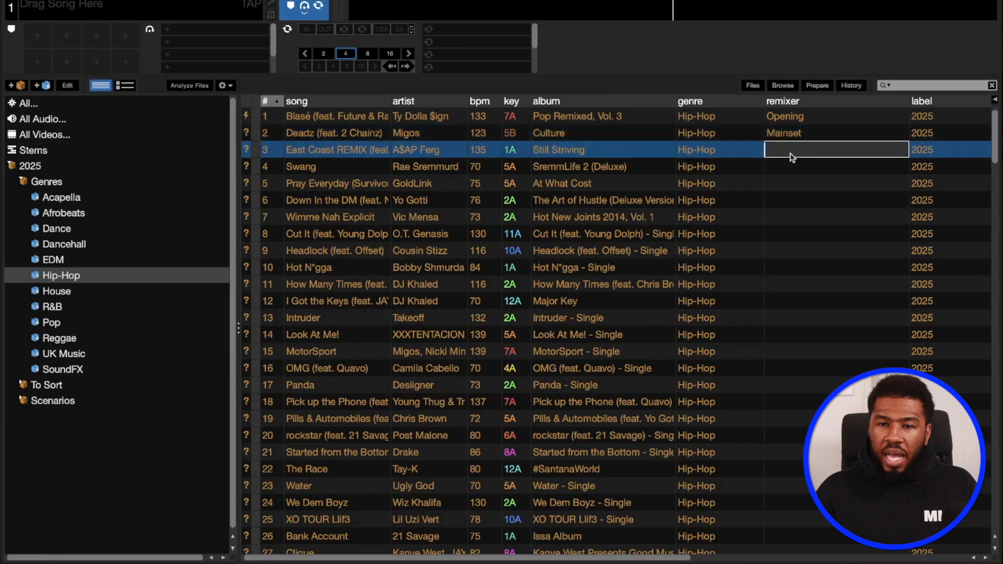
{"action": "type", "text": "Warmup"}
{"action": "key", "text": "Return"}
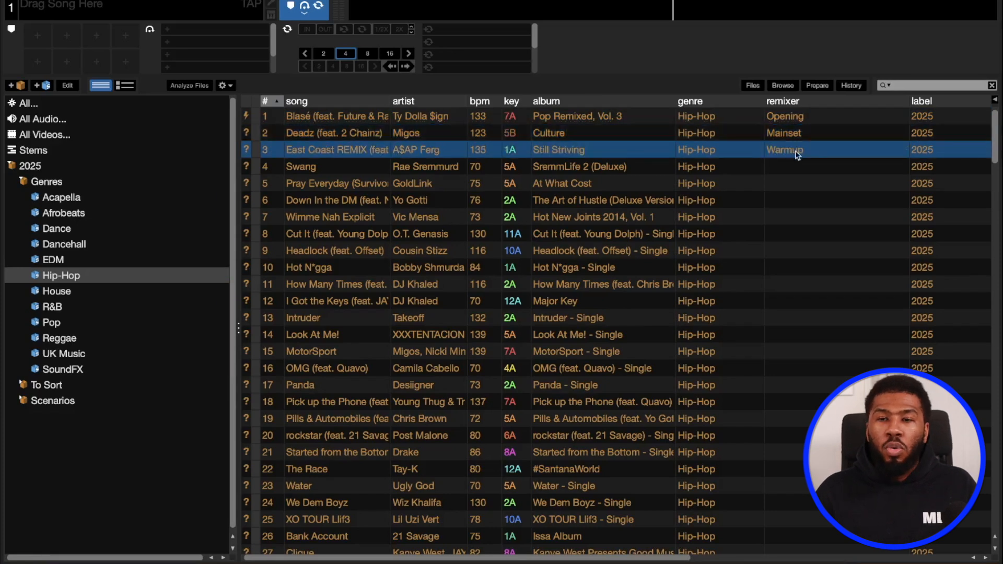
- Expand Scenarios and create a smart crate with the rule remixer contains Warmup
{"action": "left_click", "coordinate": [24, 401]}
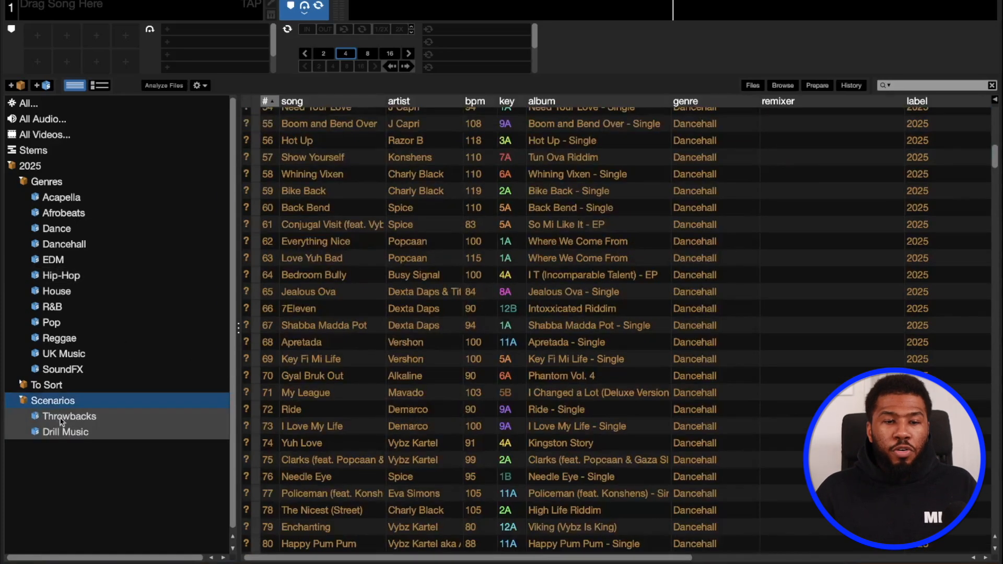
{"action": "left_click", "coordinate": [42, 85]}
{"action": "left_click", "coordinate": [340, 323]}
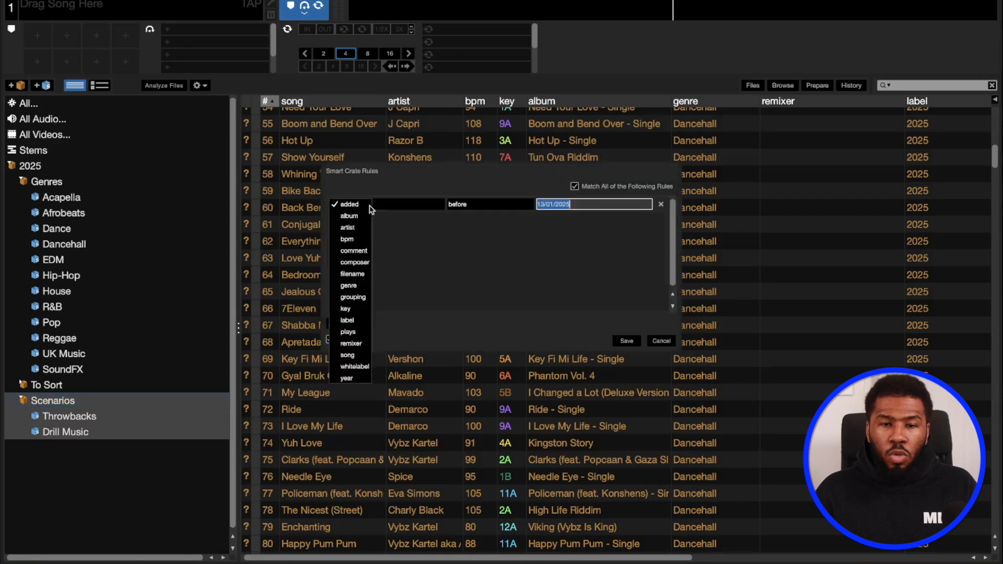
{"action": "left_click", "coordinate": [348, 340]}
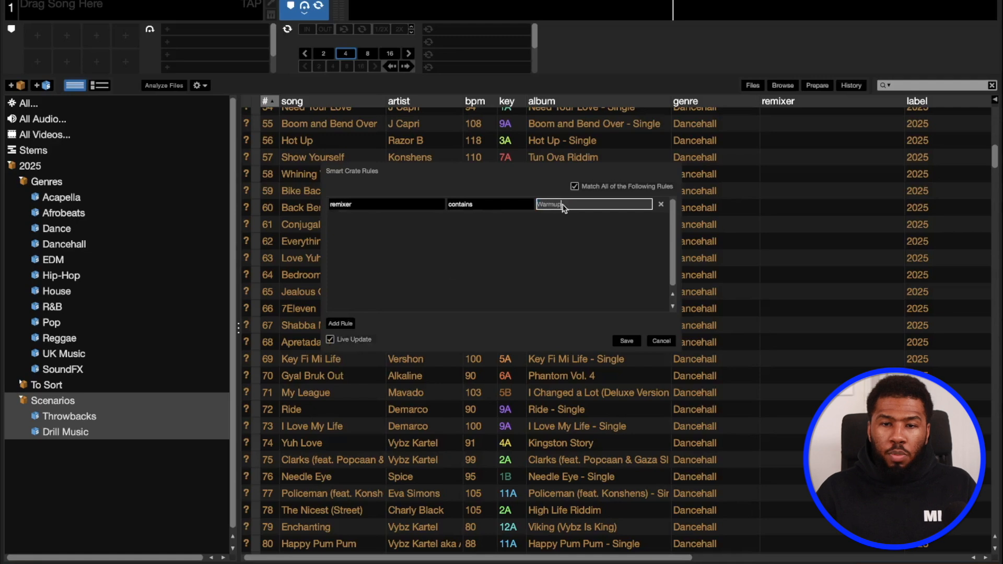
{"action": "left_click", "coordinate": [626, 341]}
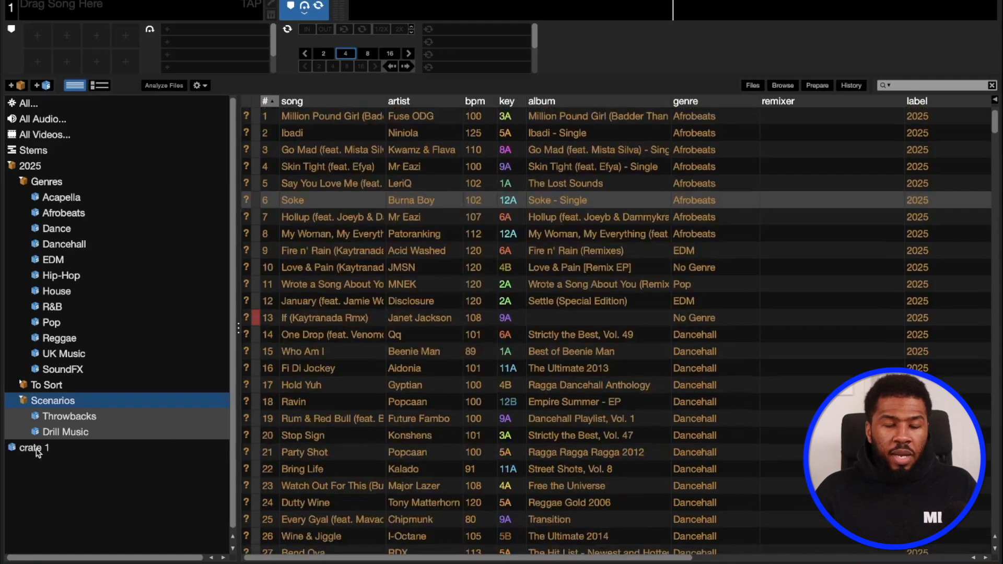
- Move the new smart crate into Scenarios and rename it All Warmup Tracks
{"action": "left_click", "coordinate": [41, 448]}
{"action": "left_click_drag", "start_coordinate": [41, 443], "coordinate": [36, 442]}
{"action": "double_click", "coordinate": [55, 450]}
{"action": "type", "text": "Wa"}
{"action": "key", "text": "BackSpace"}
{"action": "key", "text": "BackSpace"}
{"action": "type", "text": "Warm"}
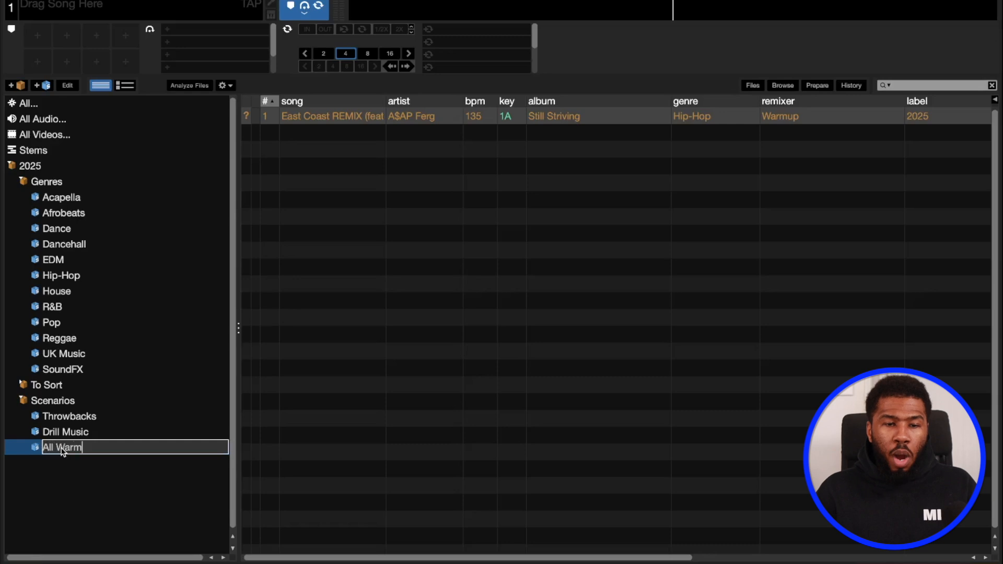
{"action": "type", "text": "up Tracks"}
{"action": "key", "text": "Return"}
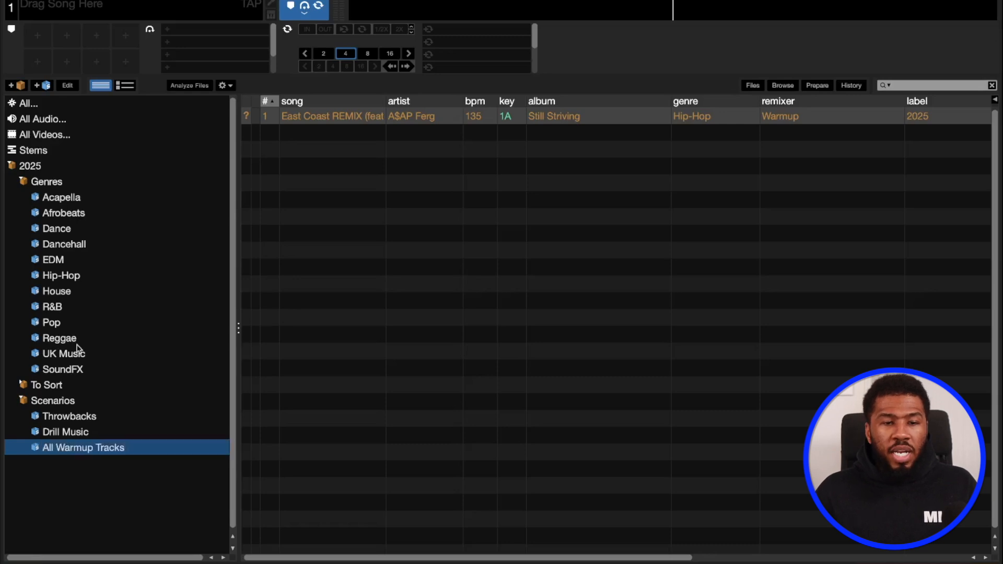
- Set the remixer of the first 12 tracks in the R&B crate to Warmup and check the All Warmup Tracks crate
{"action": "left_click", "coordinate": [55, 308]}
{"action": "scroll", "coordinate": [768, 168], "scroll_direction": "down", "scroll_amount": 2}
{"action": "scroll", "coordinate": [773, 127], "scroll_direction": "up", "scroll_amount": 2}
{"action": "left_click", "coordinate": [772, 119]}
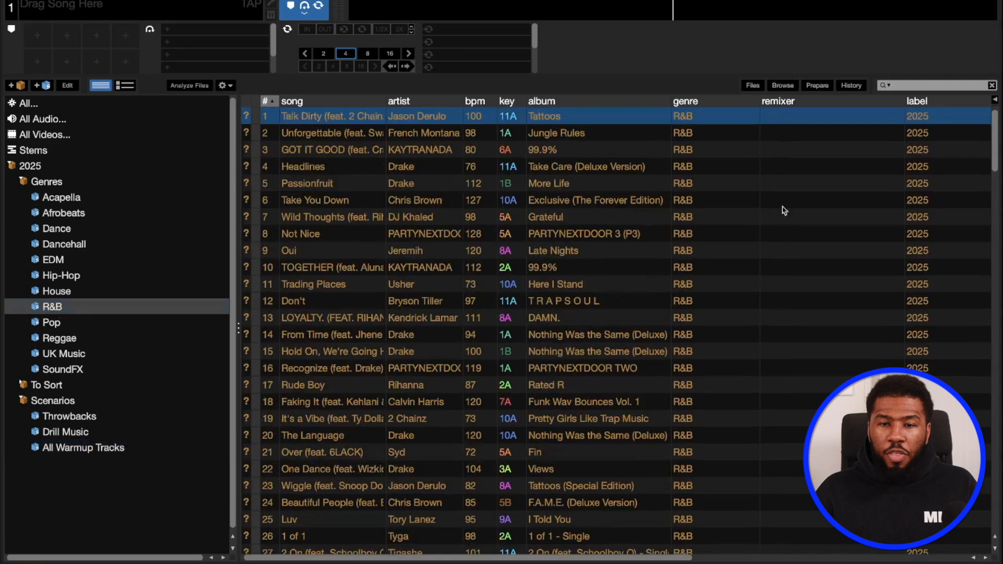
{"action": "left_click", "coordinate": [778, 300], "text": "shift"}
{"action": "left_click", "coordinate": [793, 201]}
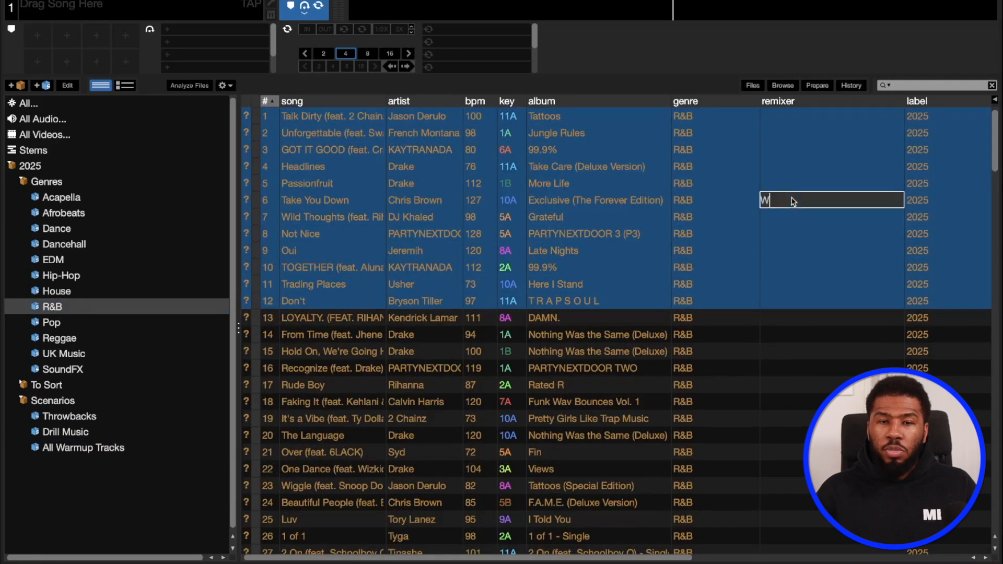
{"action": "key", "text": "Return"}
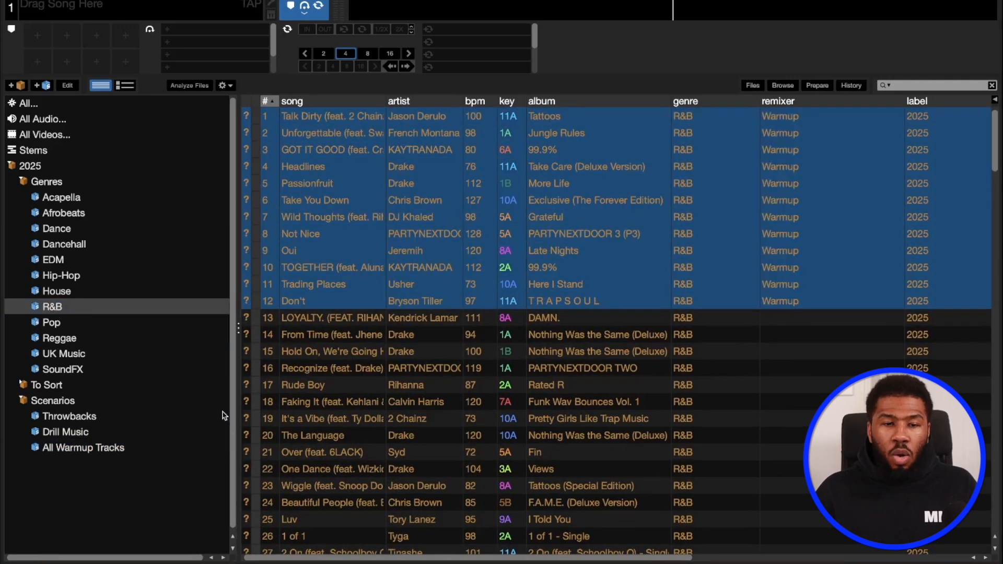
{"action": "left_click", "coordinate": [128, 448]}
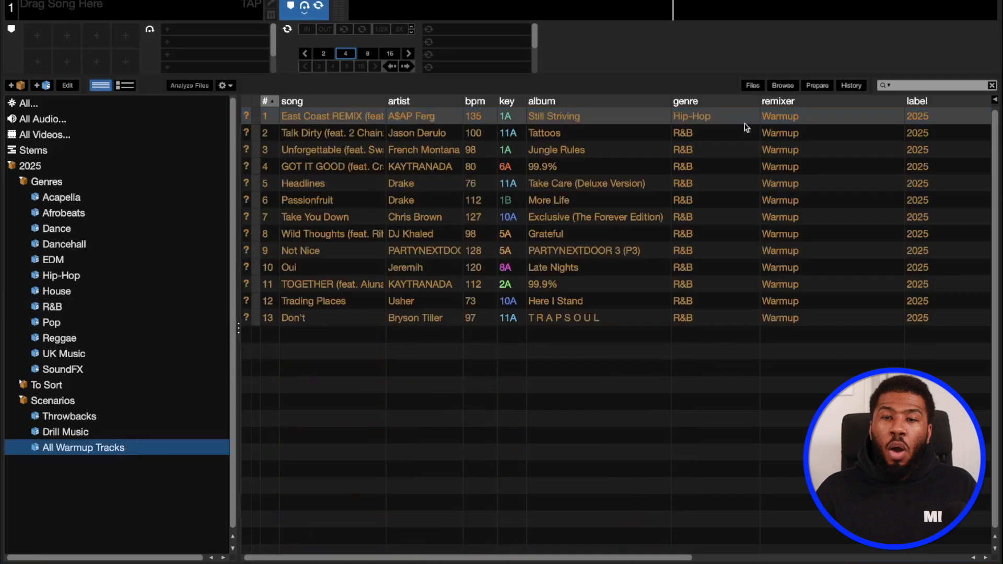
- Set the remixer of a long block of UK Music tracks starting at Do It & Dash to Warmup and check All Warmup Tracks
{"action": "left_click", "coordinate": [67, 355]}
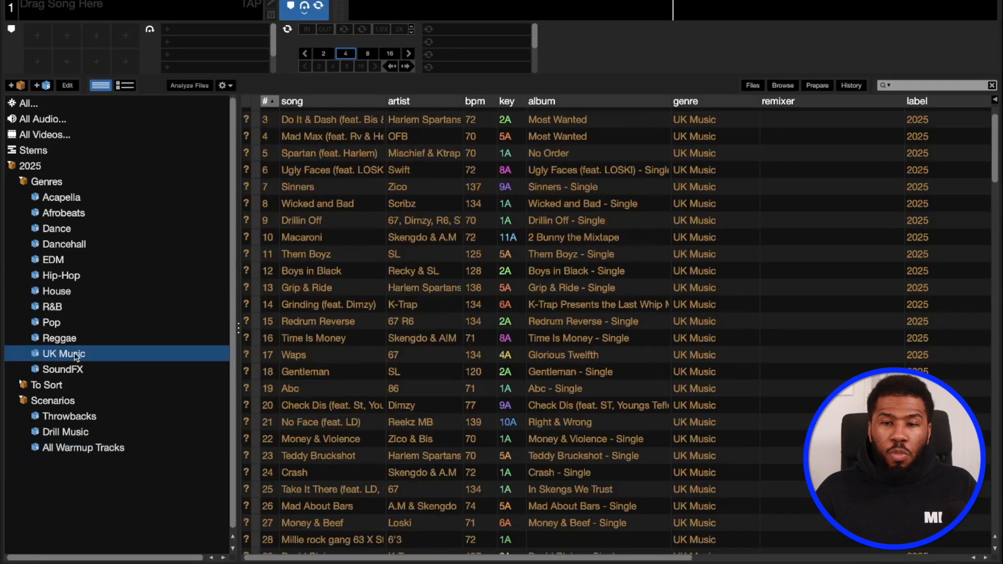
{"action": "scroll", "coordinate": [786, 131], "scroll_direction": "up", "scroll_amount": 1}
{"action": "scroll", "coordinate": [777, 176], "scroll_direction": "down", "scroll_amount": 6}
{"action": "scroll", "coordinate": [777, 175], "scroll_direction": "down", "scroll_amount": 6}
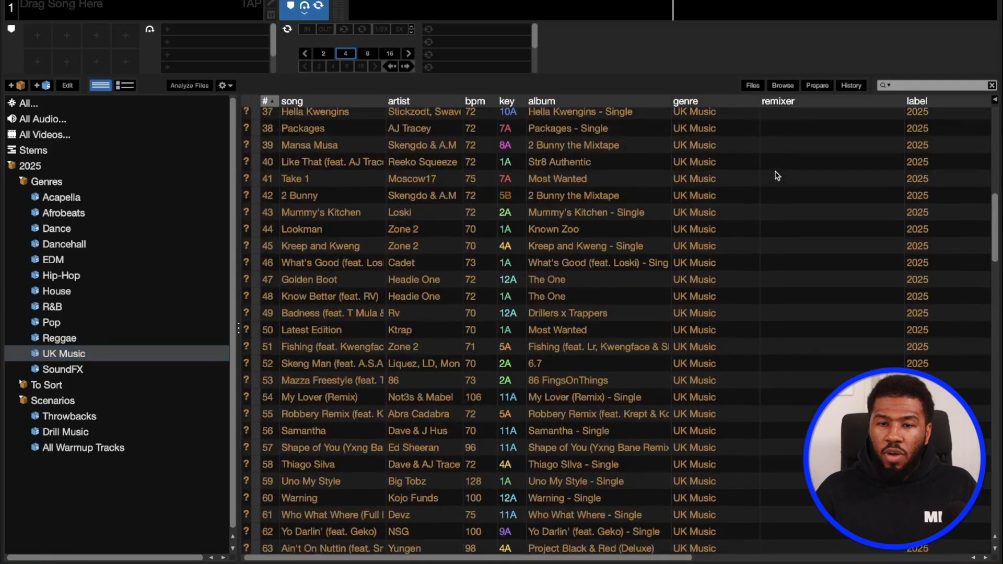
{"action": "left_click", "coordinate": [777, 175], "text": "shift"}
{"action": "left_click", "coordinate": [774, 176]}
{"action": "type", "text": "\\War"}
{"action": "key", "text": "super+a"}
{"action": "type", "text": "QWWarmup"}
{"action": "key", "text": "Return"}
{"action": "key", "text": "Return"}
{"action": "left_click", "coordinate": [92, 447]}
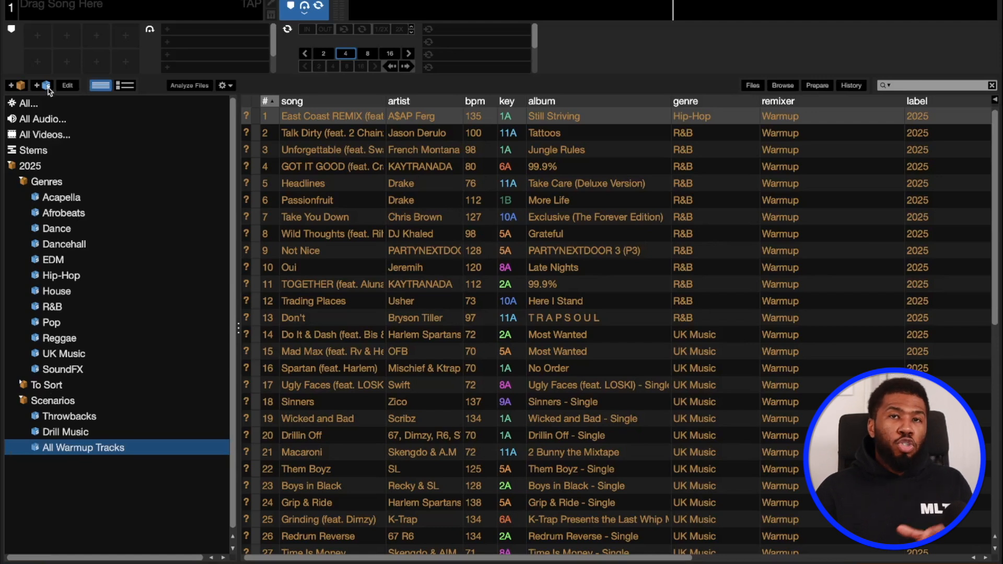
- Create a smart crate with the rules genre is R&B and remixer contains Warmup, matching all rules
{"action": "left_click", "coordinate": [46, 85]}
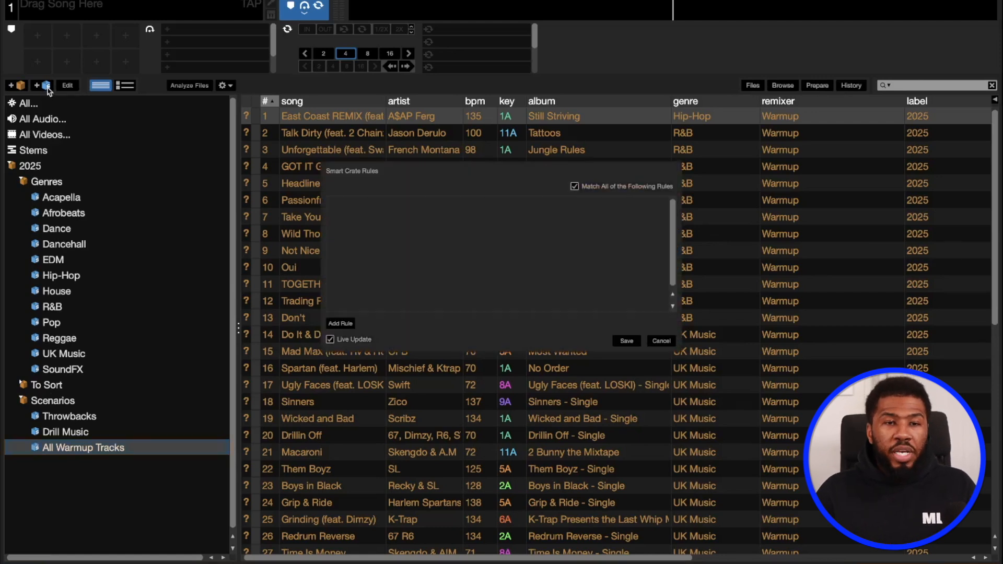
{"action": "left_click", "coordinate": [342, 324]}
{"action": "left_click", "coordinate": [491, 205]}
{"action": "left_click", "coordinate": [500, 214]}
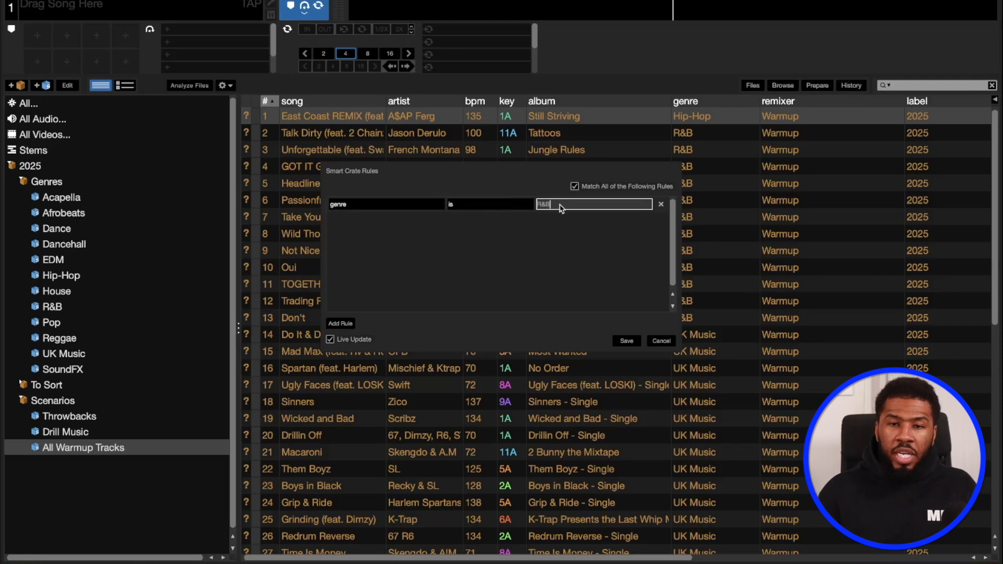
{"action": "left_click", "coordinate": [340, 324]}
{"action": "left_click", "coordinate": [349, 221]}
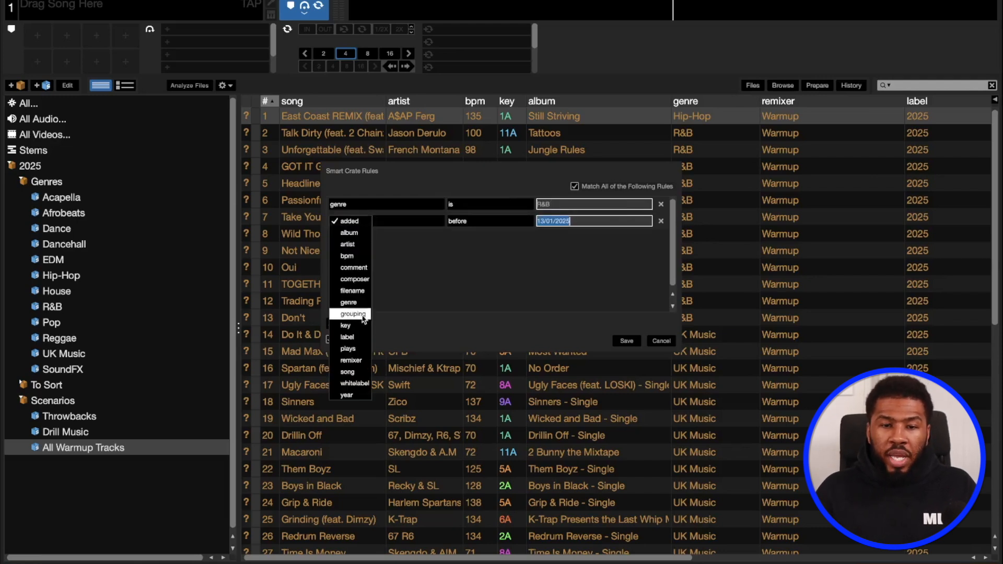
{"action": "left_click", "coordinate": [352, 360]}
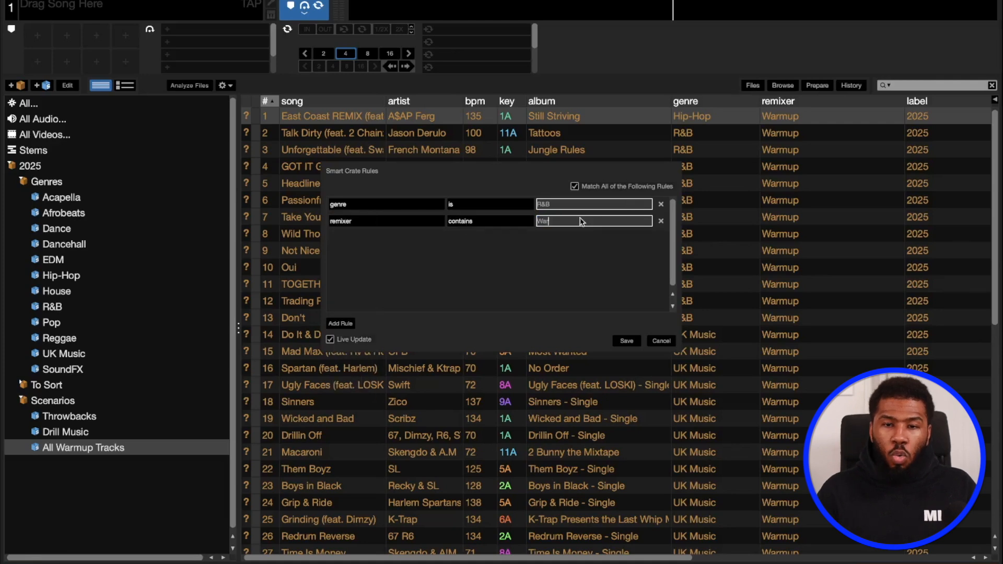
{"action": "left_click", "coordinate": [629, 341]}
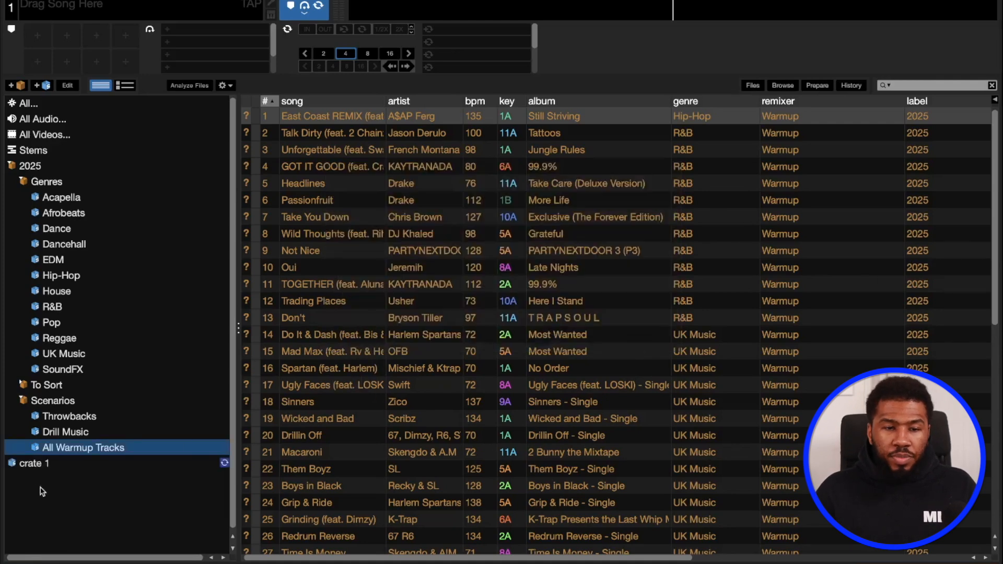
- Move the new smart crate into Scenarios below All Warmup Tracks and rename it R&B
{"action": "left_click", "coordinate": [40, 470]}
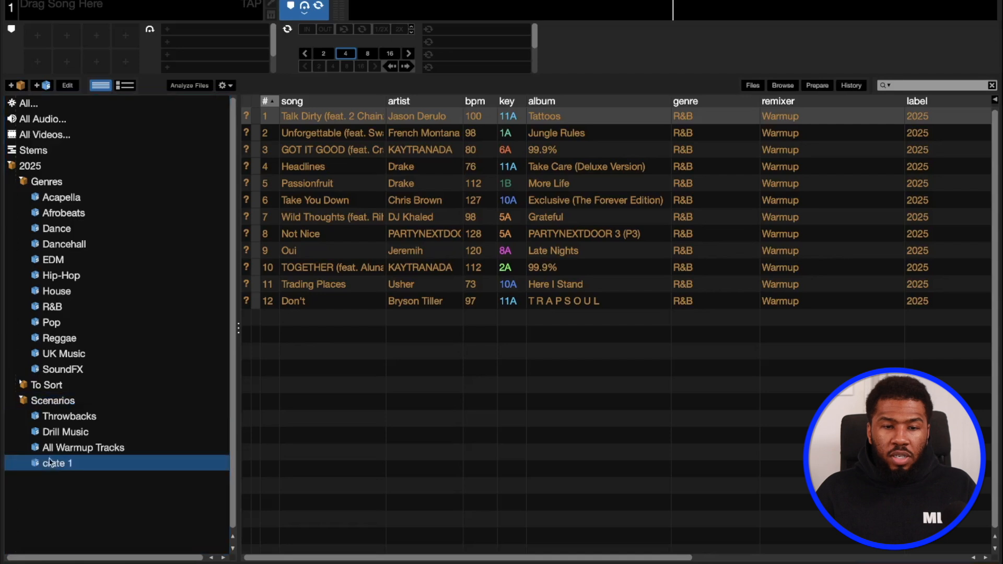
{"action": "left_click", "coordinate": [57, 464]}
{"action": "type", "text": "R&B"}
{"action": "key", "text": "Return"}
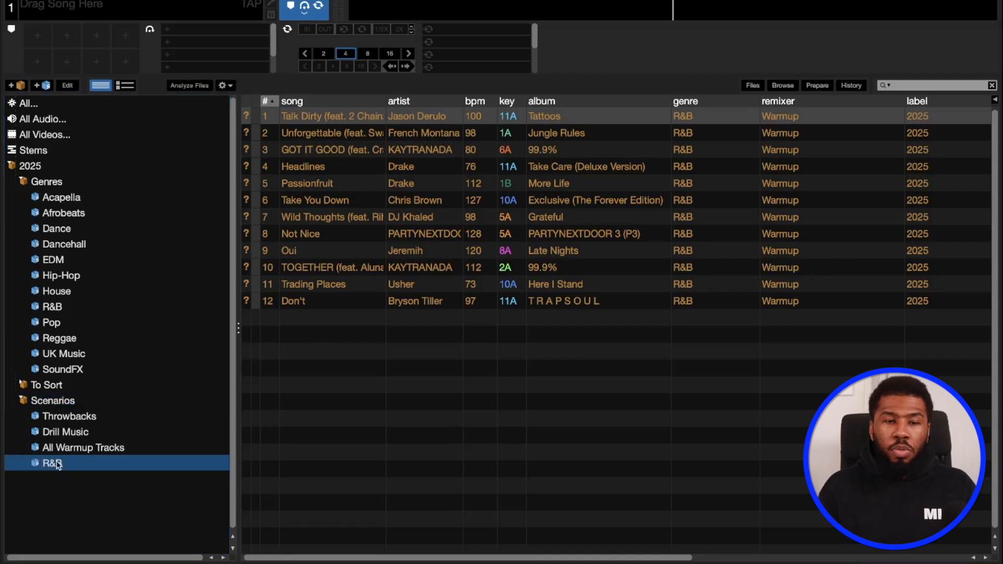